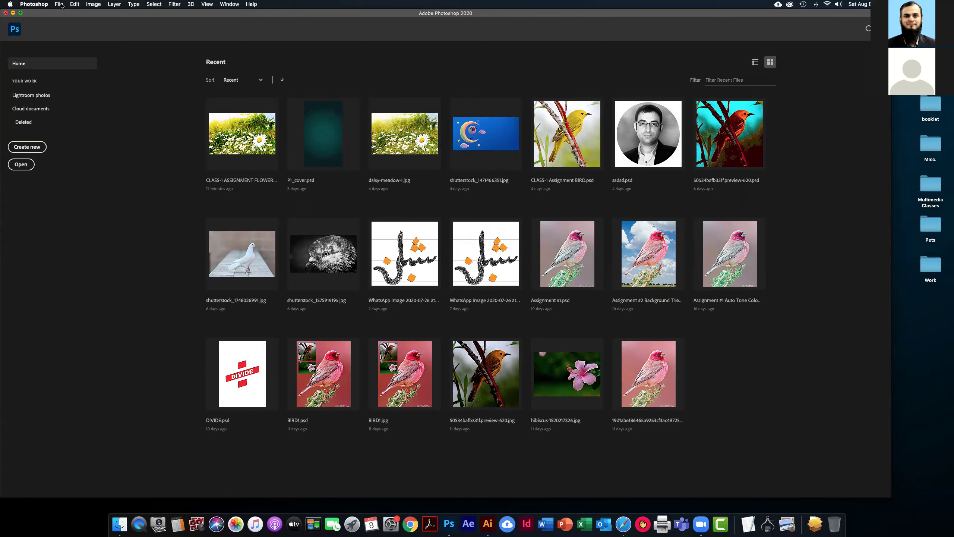
# Open the settings for creating a new document
pyautogui.click(61, 5)
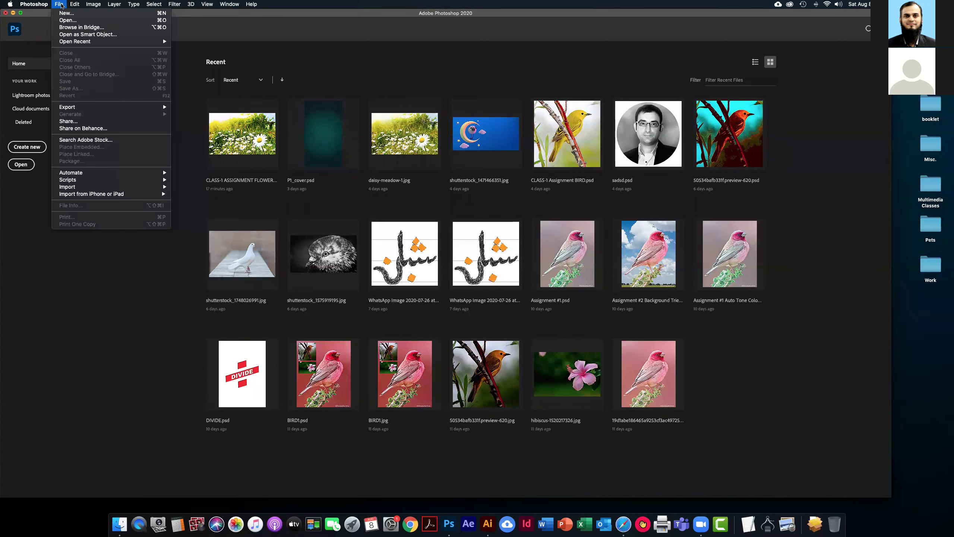
pyautogui.moveTo(93, 5)
pyautogui.moveTo(59, 5)
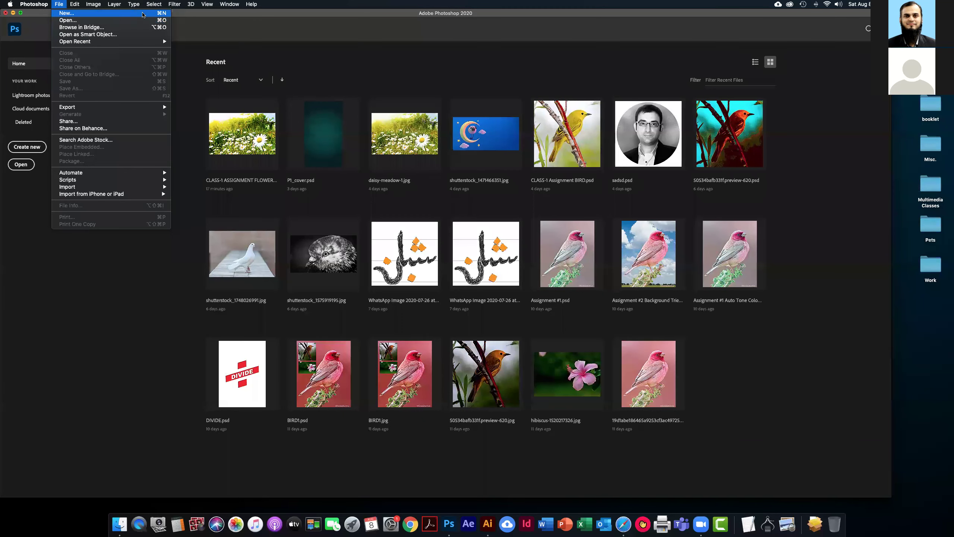
pyautogui.click(143, 15)
pyautogui.moveTo(705, 52); pyautogui.dragTo(444, 97)
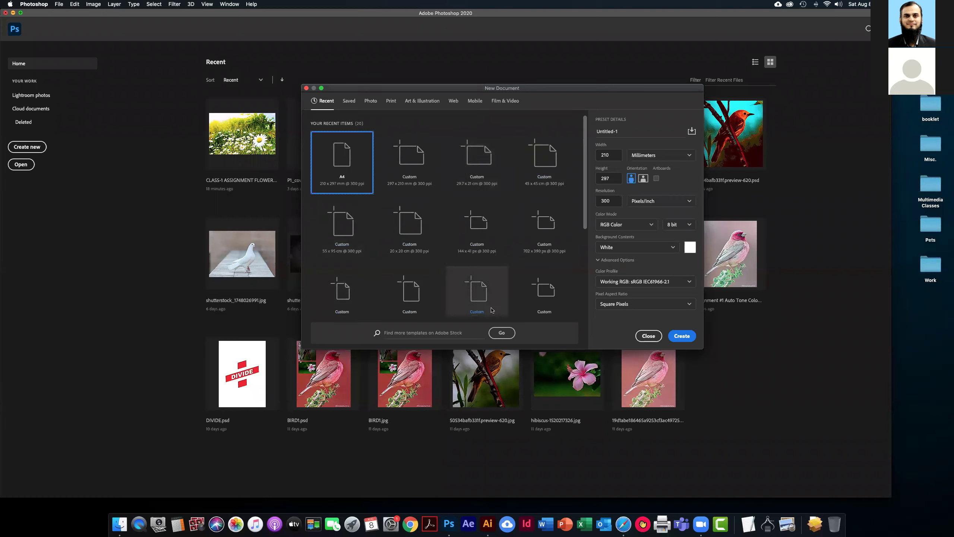
# Examine the new document presets in the Recent, Web, Mobile, Print and Art & Illustration categories
pyautogui.scroll(-5, 527, 273)
pyautogui.scroll(5, 527, 273)
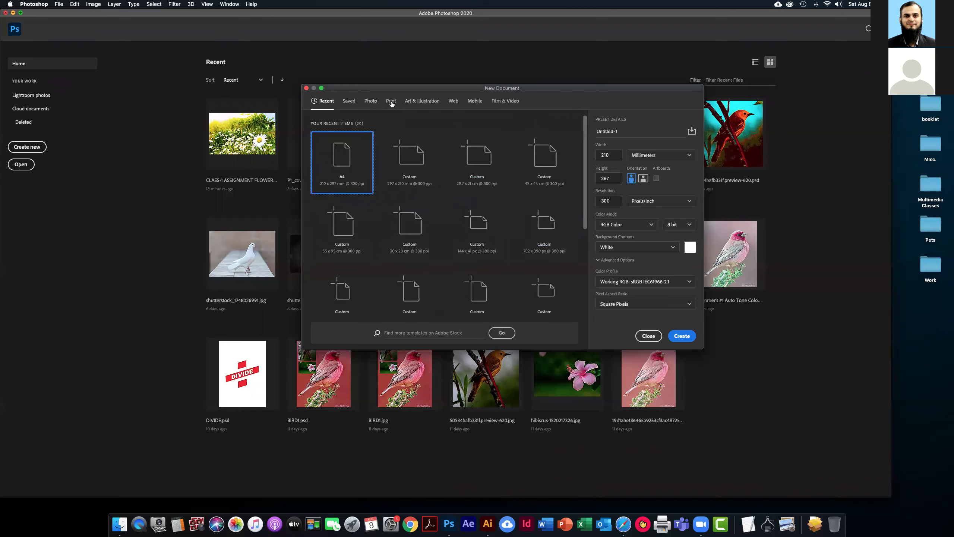
pyautogui.click(453, 101)
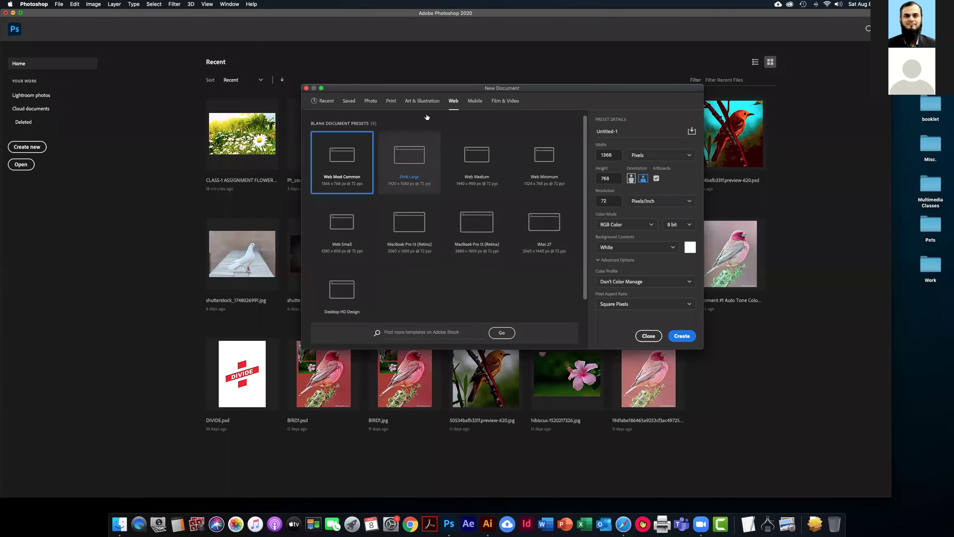
pyautogui.click(477, 102)
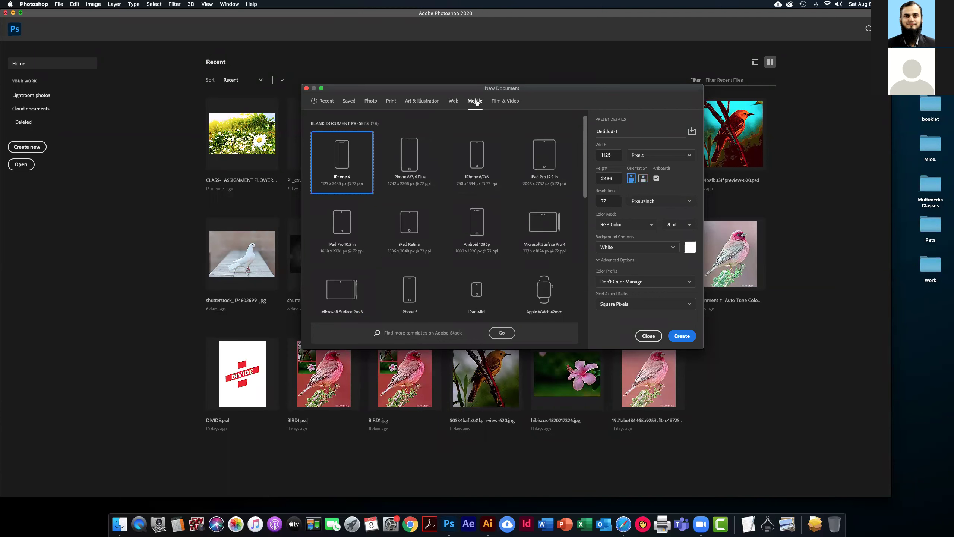
pyautogui.click(393, 102)
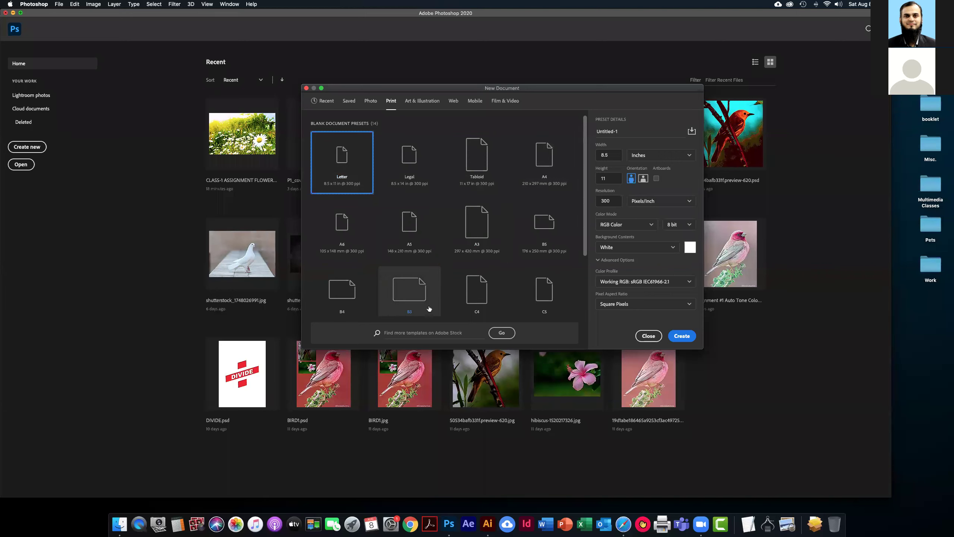
pyautogui.scroll(-3, 517, 235)
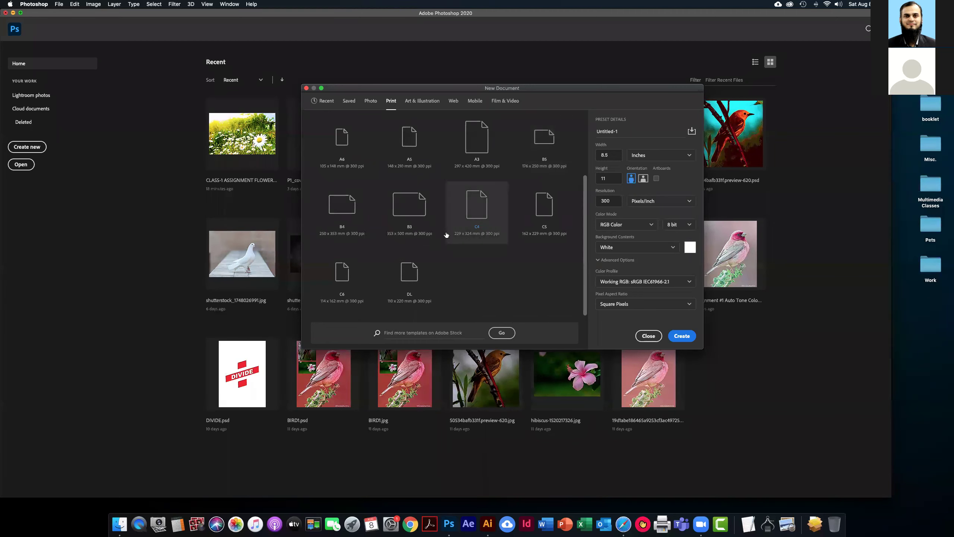
pyautogui.scroll(3, 483, 239)
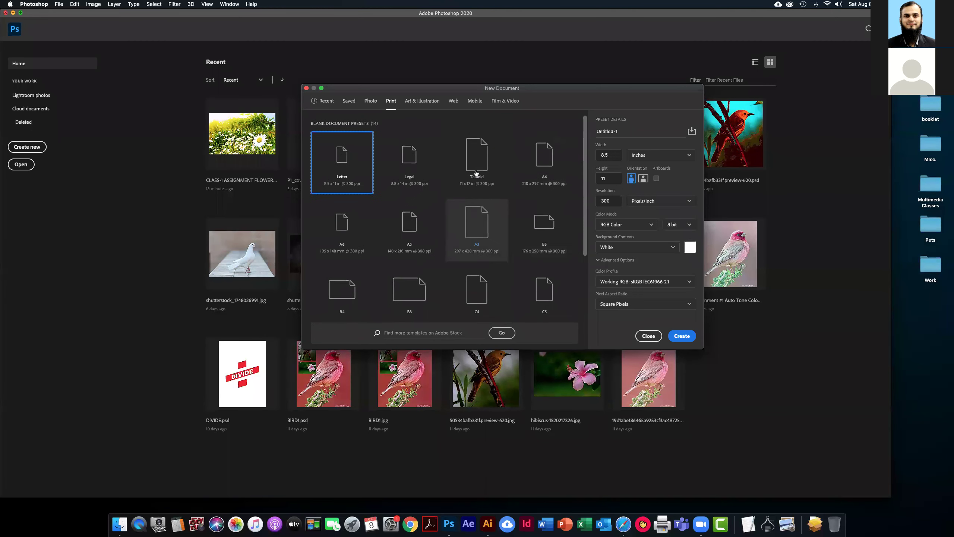
pyautogui.click(428, 102)
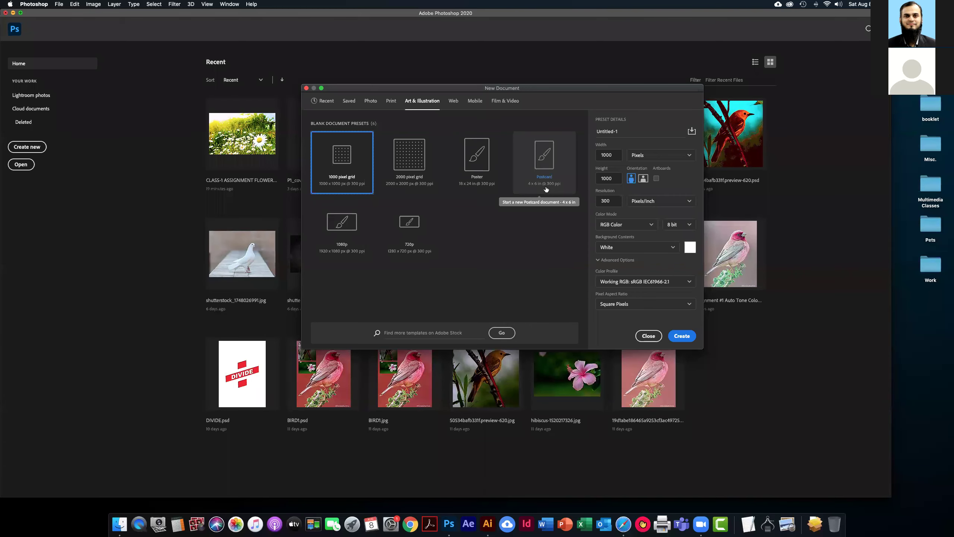
# Set the new document's measurement unit to centimeters
pyautogui.doubleClick(615, 155)
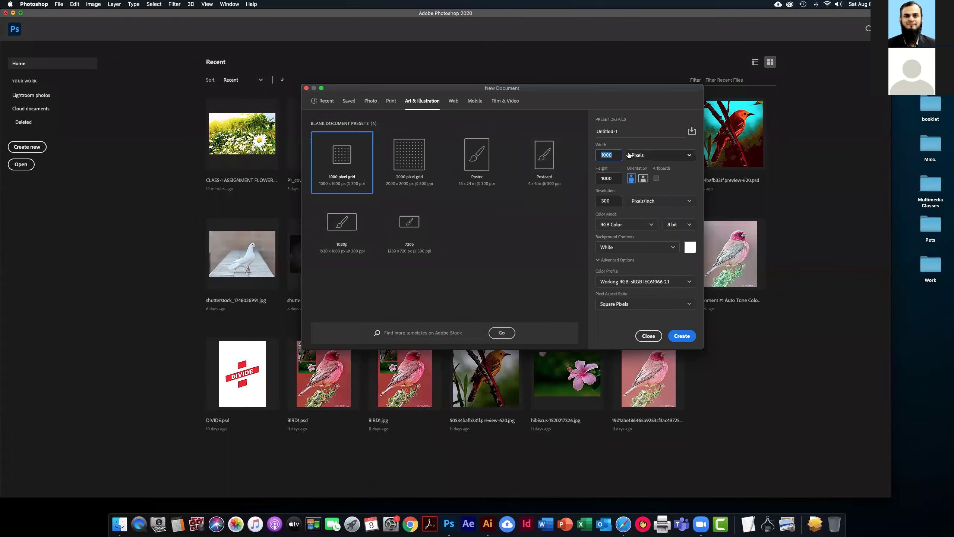
pyautogui.click(663, 157)
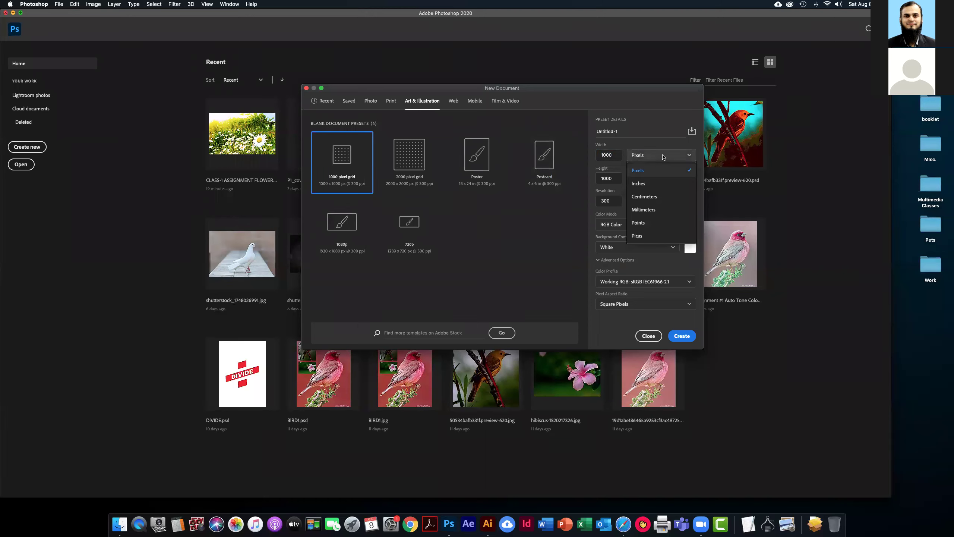
pyautogui.click(658, 198)
pyautogui.click(683, 157)
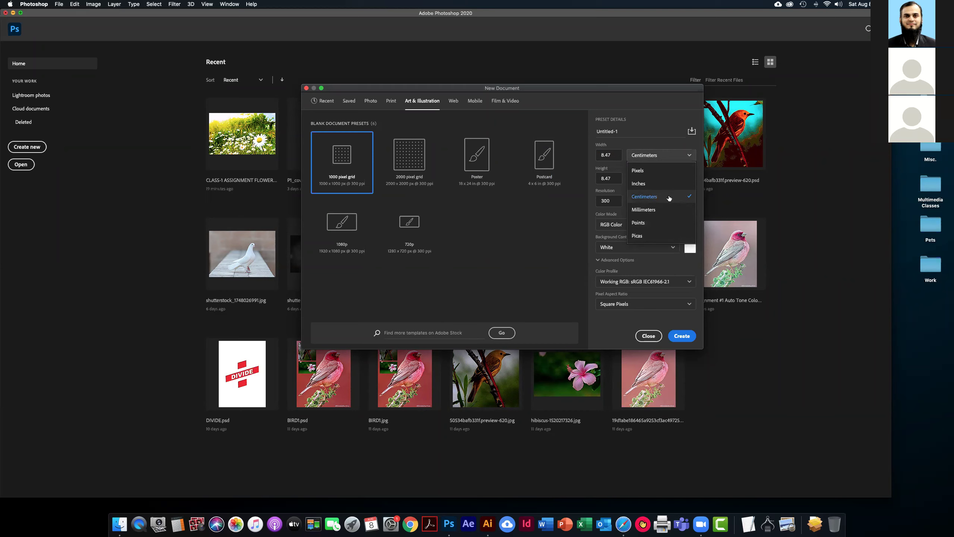
pyautogui.click(650, 198)
# Set the new document's width to 4.5 cm and its height to 7 cm
pyautogui.doubleClick(613, 156)
pyautogui.write('5')
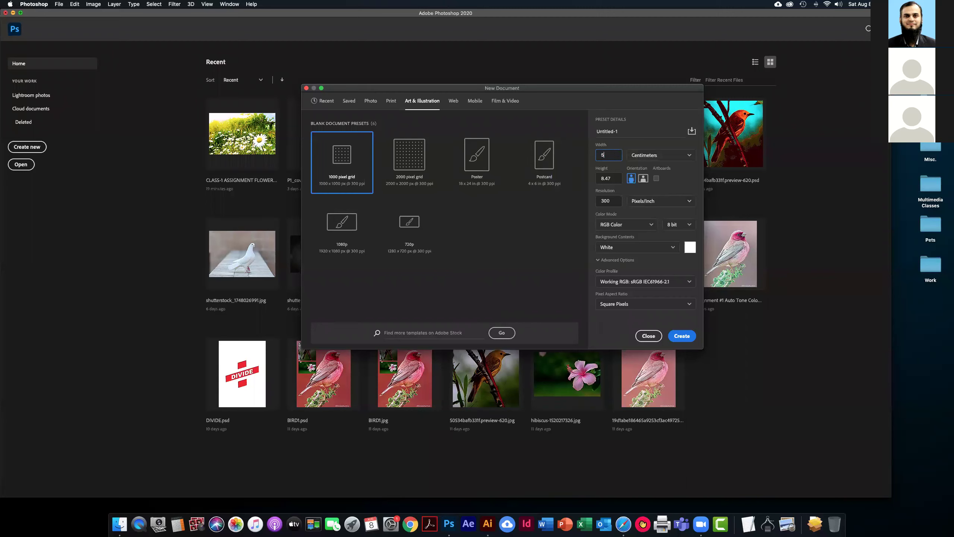
pyautogui.press('BackSpace')
pyautogui.press('BackSpace')
pyautogui.write('4.5')
pyautogui.click(619, 178)
pyautogui.doubleClick(618, 178)
pyautogui.write('7')
# Check the available color modes and switch the new document's orientation to landscape
pyautogui.click(634, 227)
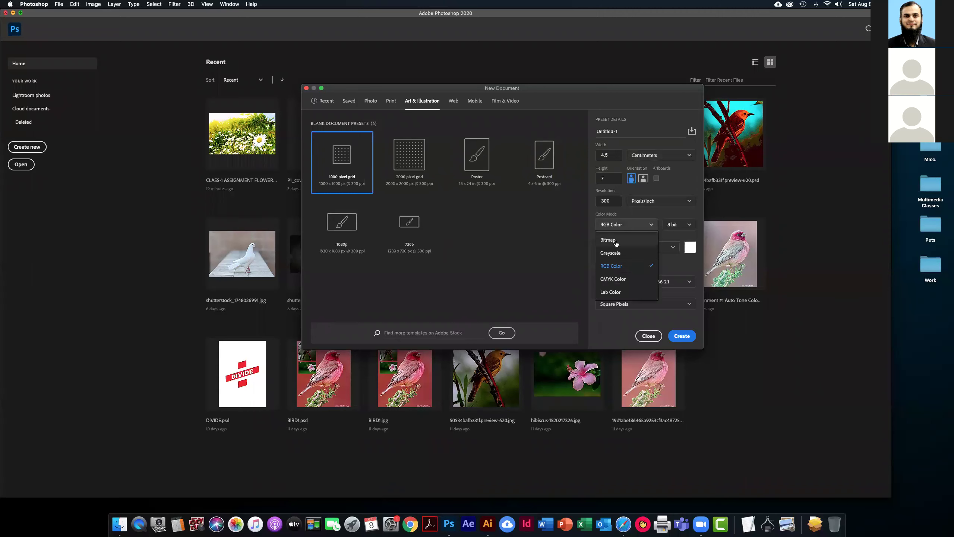
pyautogui.click(647, 226)
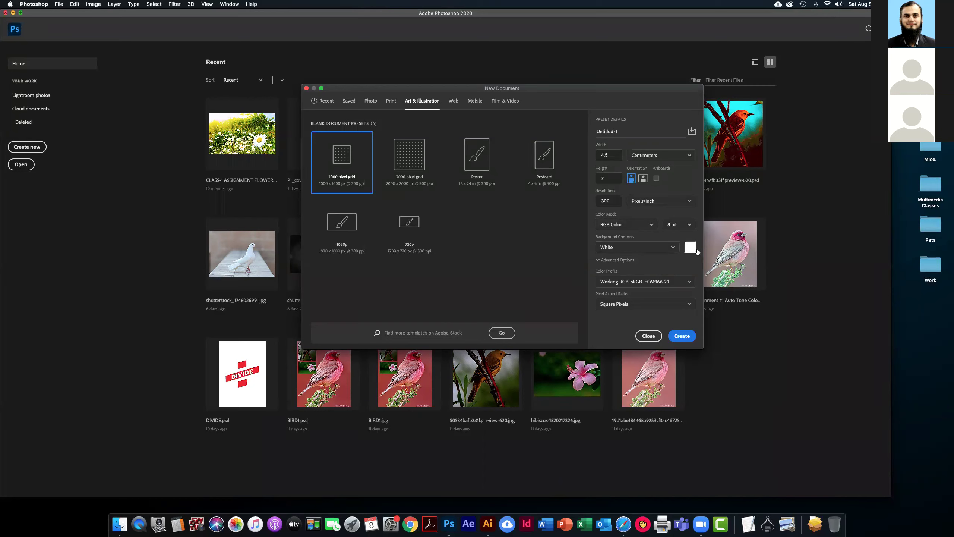
pyautogui.click(643, 179)
pyautogui.click(631, 179)
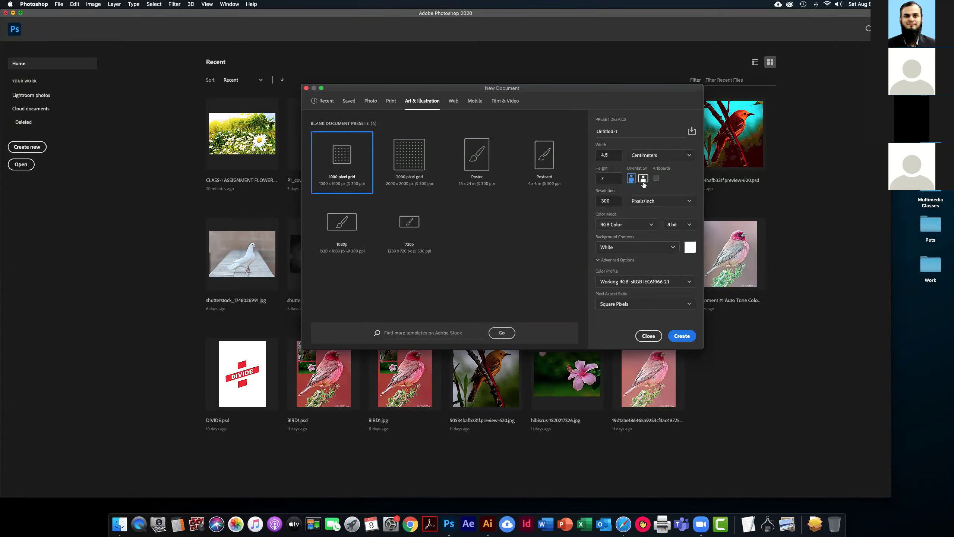
pyautogui.click(643, 179)
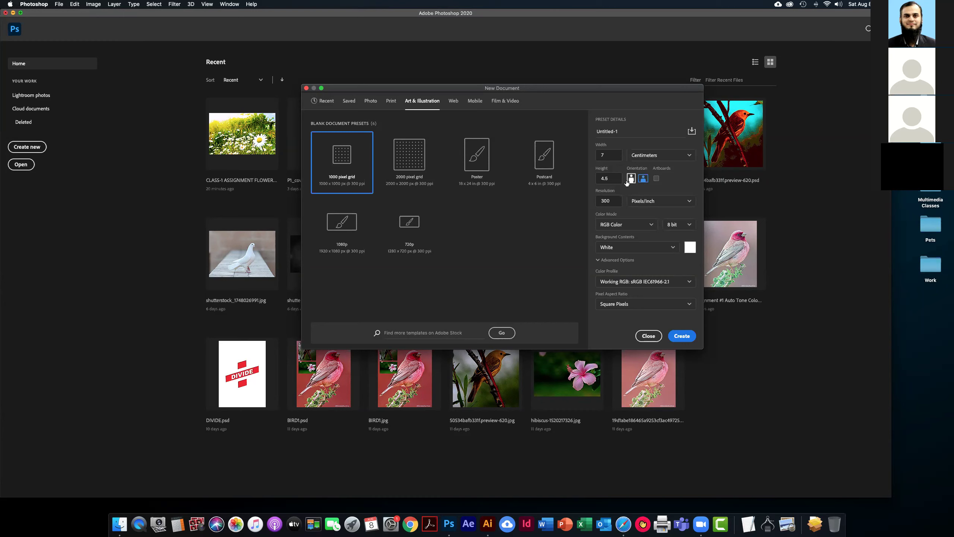
pyautogui.click(614, 179)
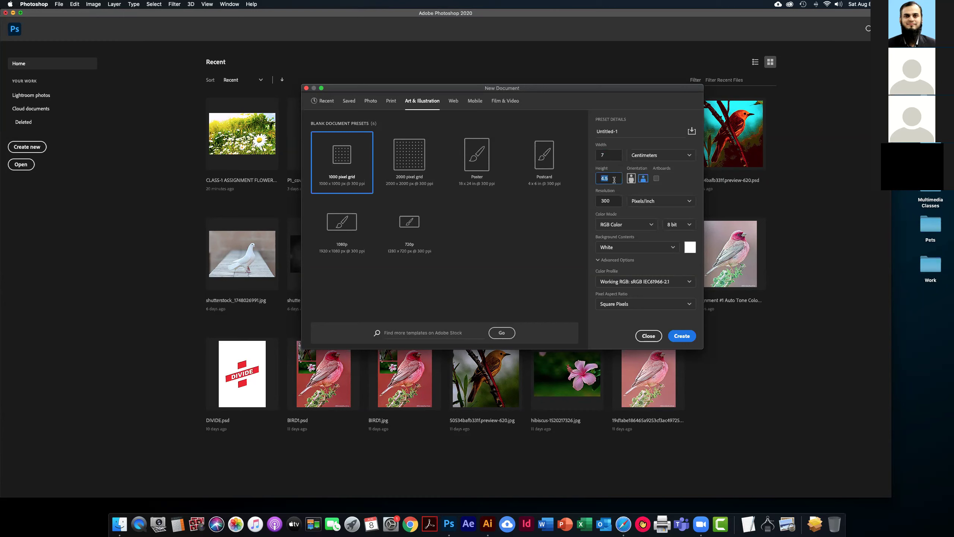
# Create a new document from the Postcard preset, 4 x 6 in at 300 ppi
pyautogui.click(558, 175)
pyautogui.click(542, 168)
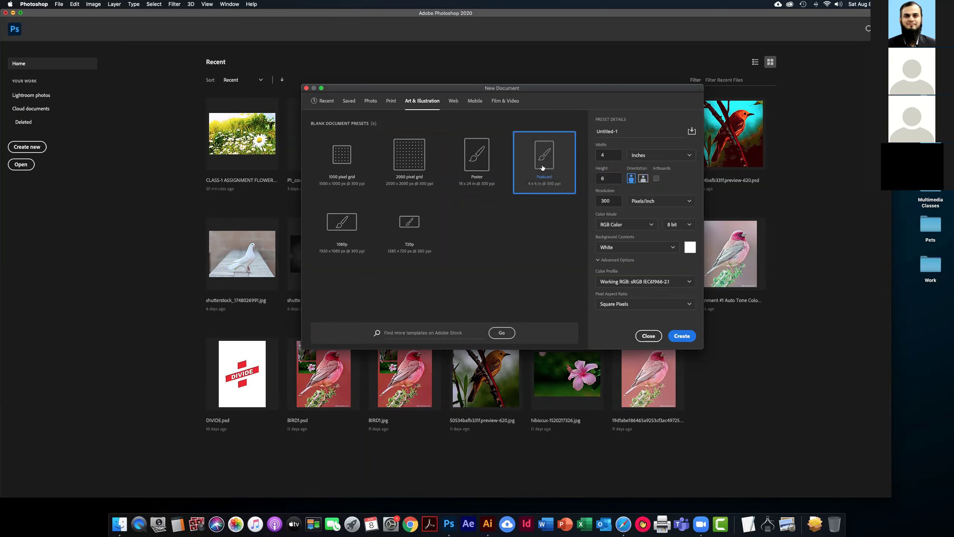
pyautogui.click(678, 335)
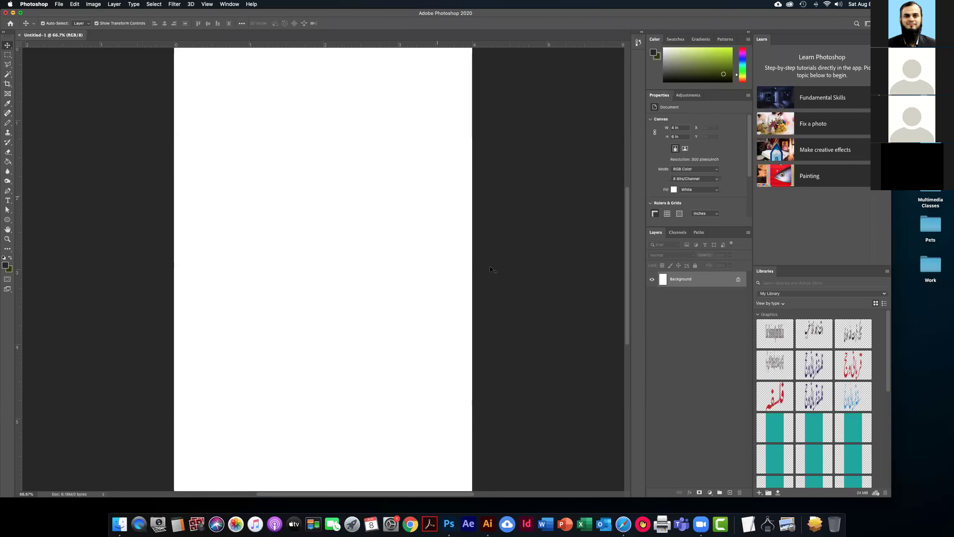
# Zoom in and out on the blank canvas with the Zoom tool, finishing at 50%
pyautogui.scroll(2, 488, 267)
pyautogui.scroll(-2, 491, 270)
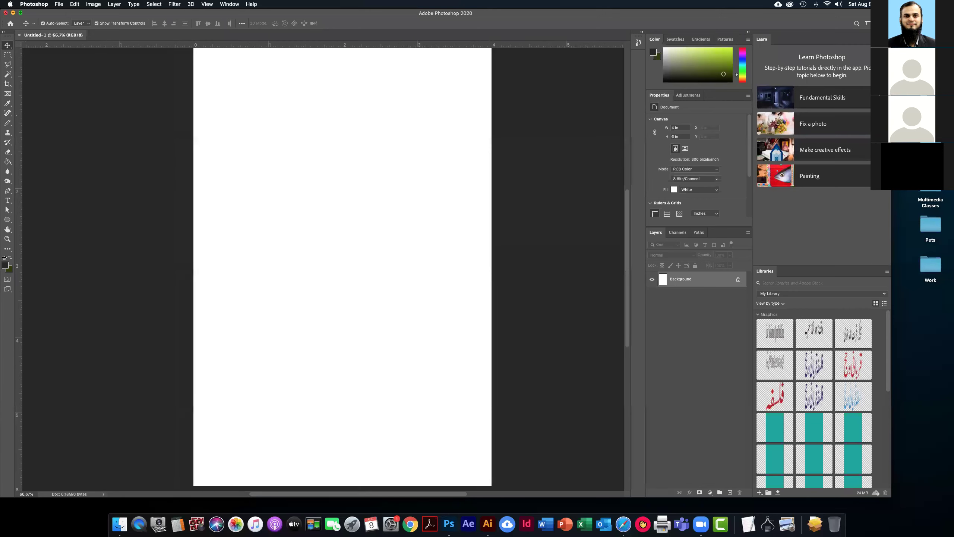
pyautogui.click(8, 239)
pyautogui.keyDown('alt'); pyautogui.click(357, 279); pyautogui.keyUp('alt')
pyautogui.keyDown('alt'); pyautogui.click(358, 280); pyautogui.keyUp('alt')
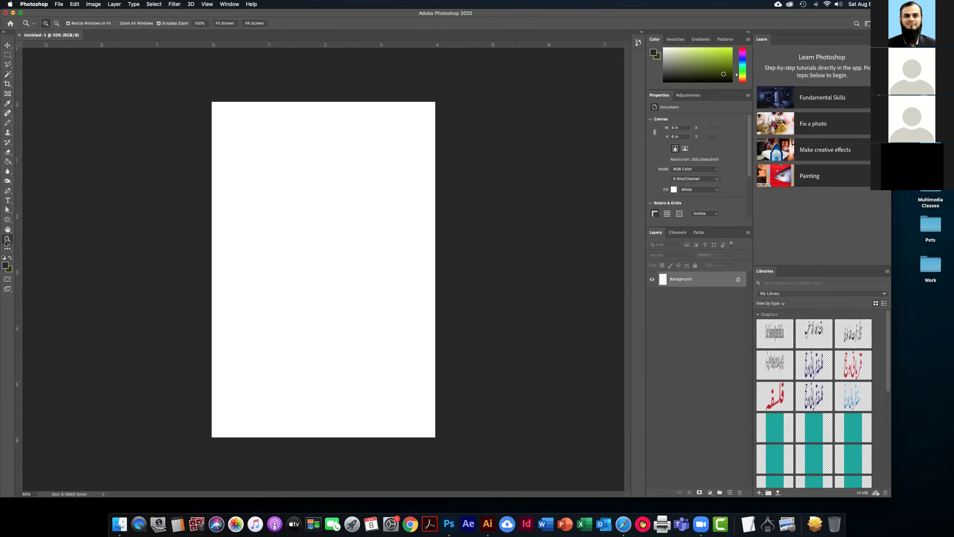
pyautogui.click(333, 251)
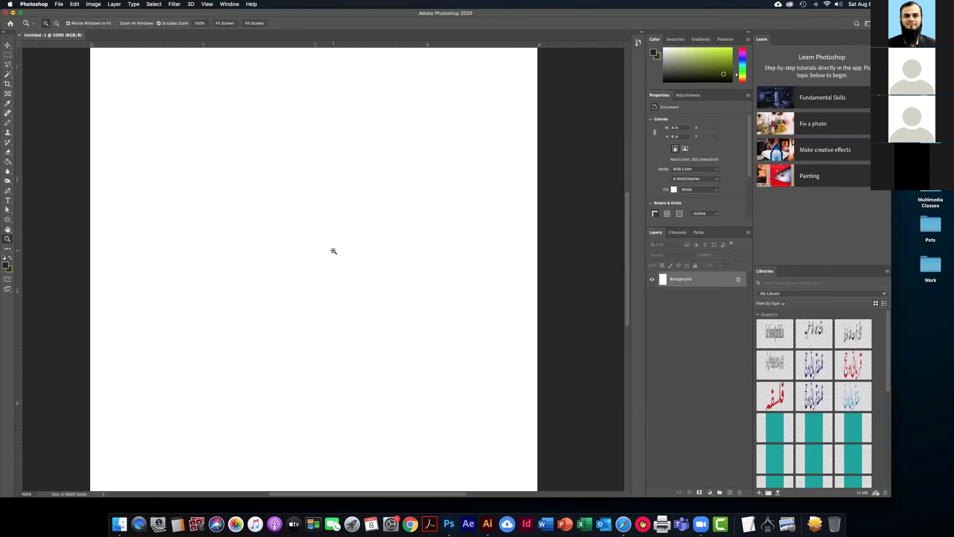
pyautogui.press('alt')
pyautogui.keyDown('alt'); pyautogui.click(333, 251); pyautogui.keyUp('alt')
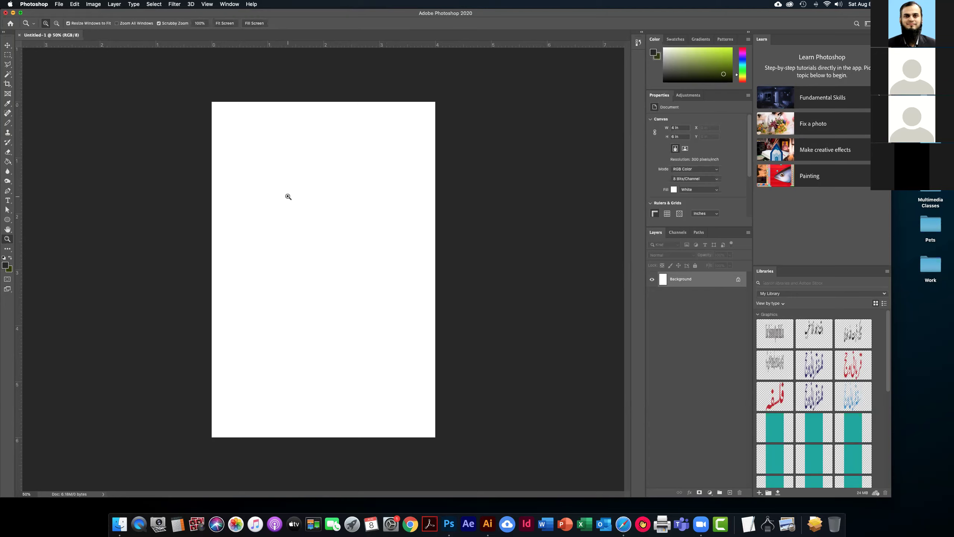
pyautogui.click(93, 4)
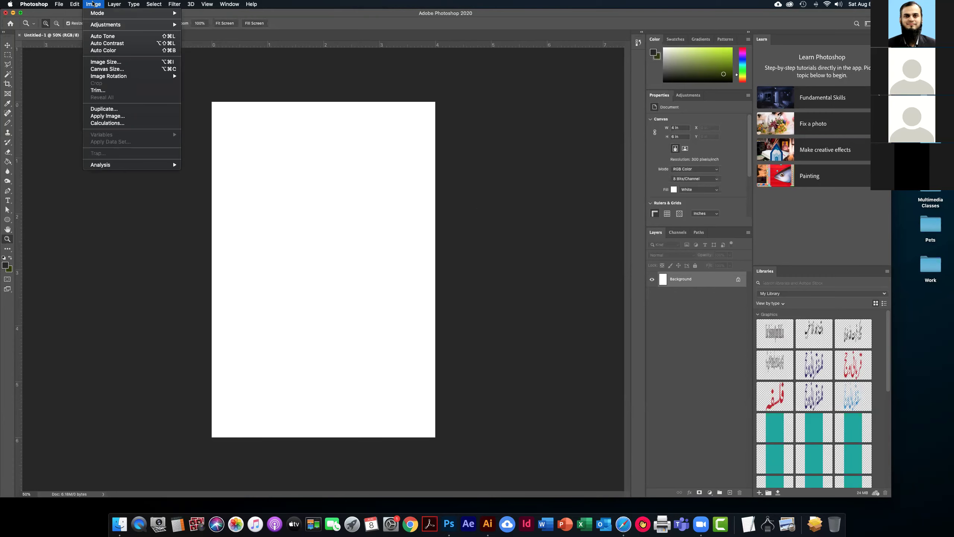
pyautogui.click(248, 145)
pyautogui.click(91, 3)
pyautogui.moveTo(132, 79)
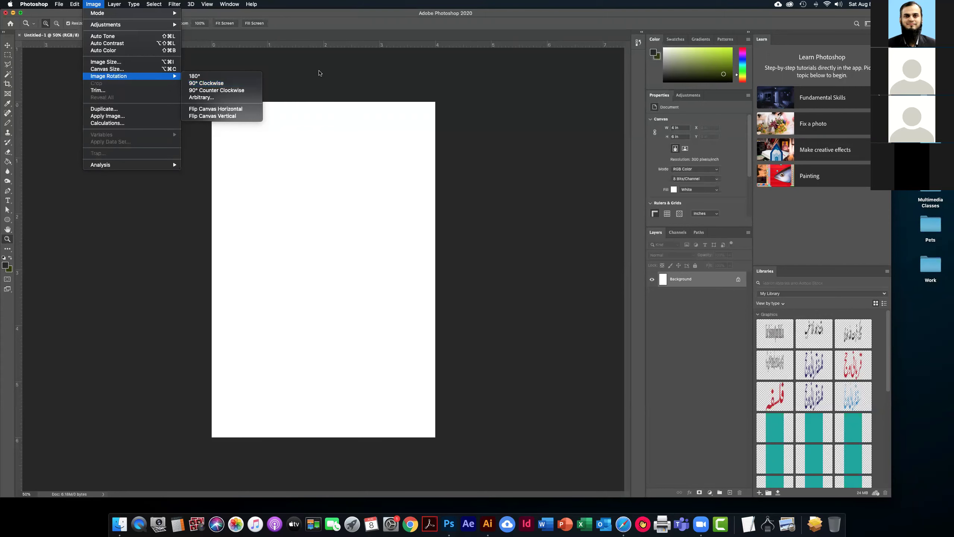
pyautogui.click(320, 72)
# Open shutterstock_222566167.jpg from the Resources folder in Google Drive
pyautogui.click(64, 4)
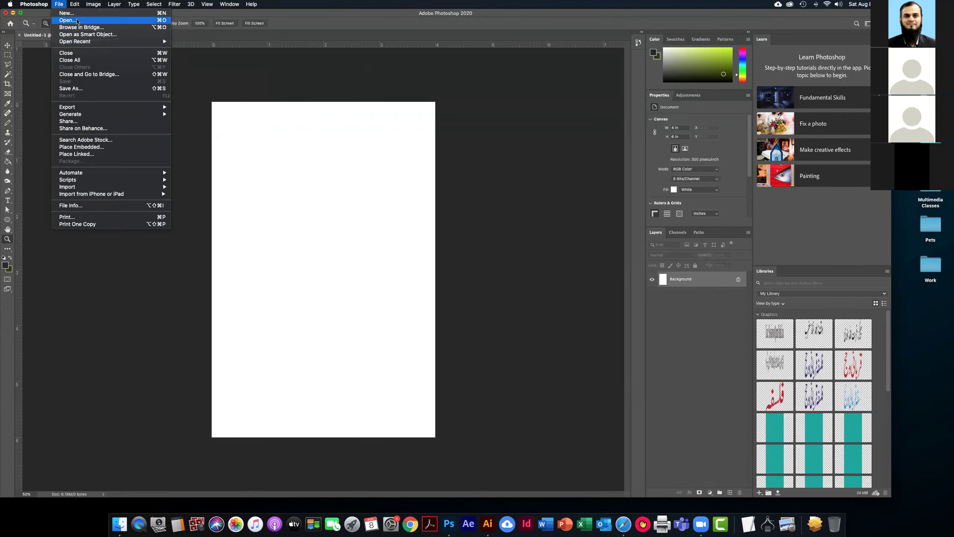
pyautogui.click(545, 151)
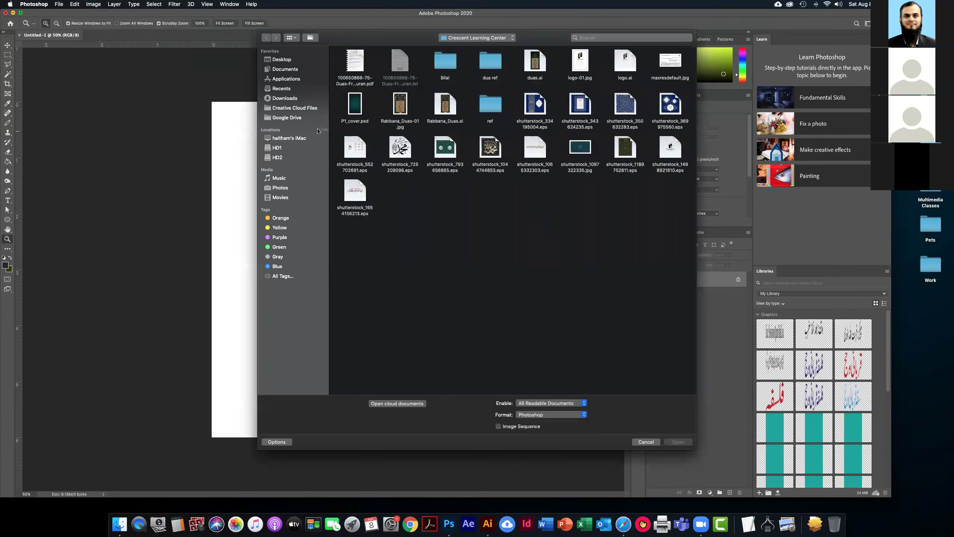
pyautogui.click(286, 118)
pyautogui.click(393, 61)
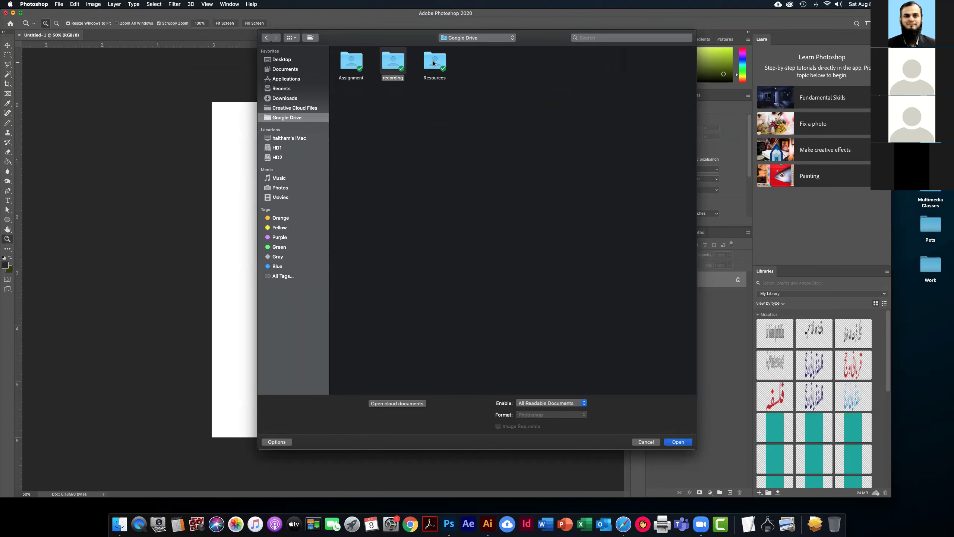
pyautogui.doubleClick(445, 63)
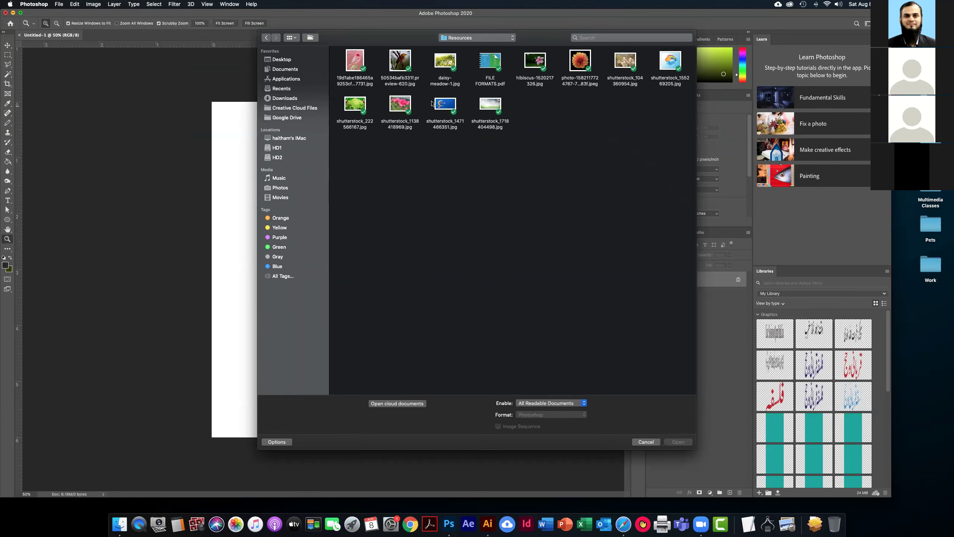
pyautogui.click(362, 104)
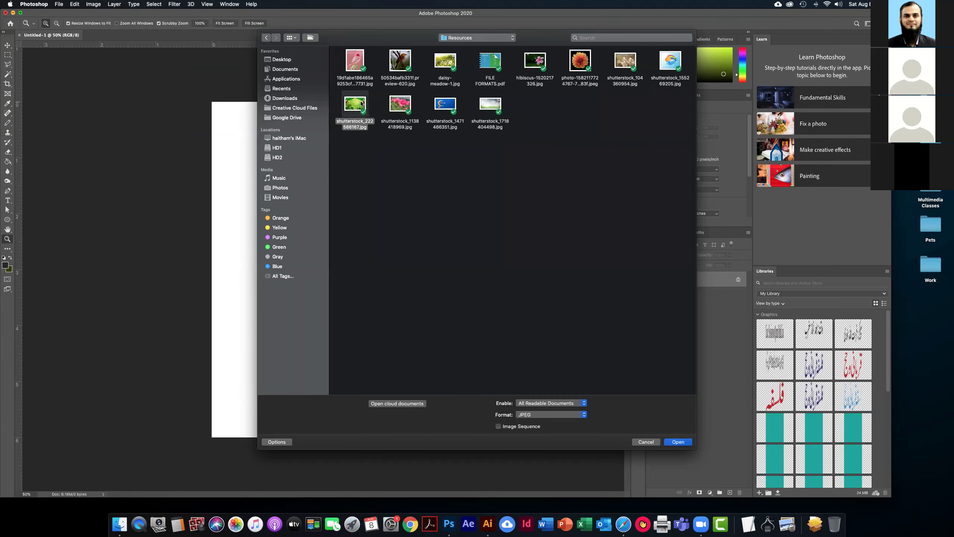
pyautogui.doubleClick(362, 104)
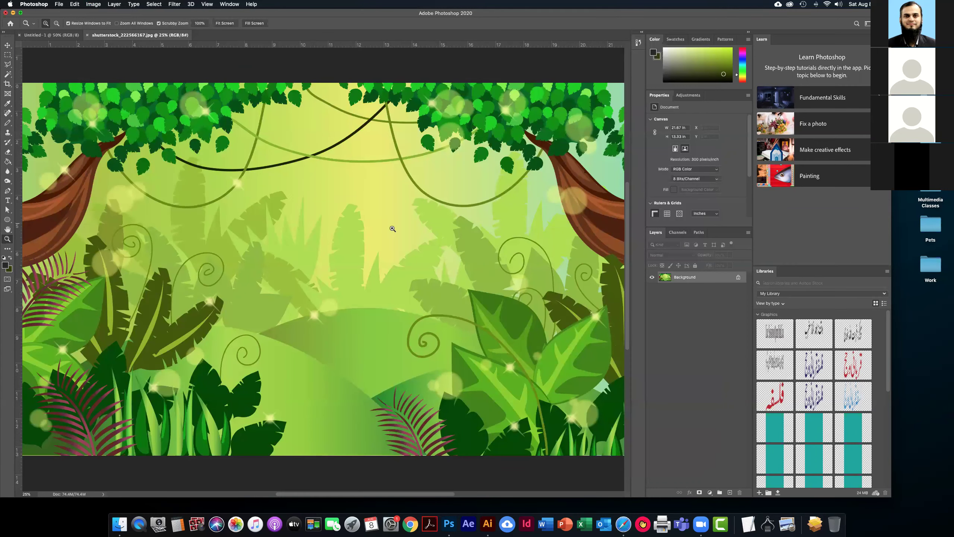
# Try rotating the jungle image 180° and undo the rotation
pyautogui.press('alt')
pyautogui.keyDown('alt'); pyautogui.click(384, 224); pyautogui.keyUp('alt')
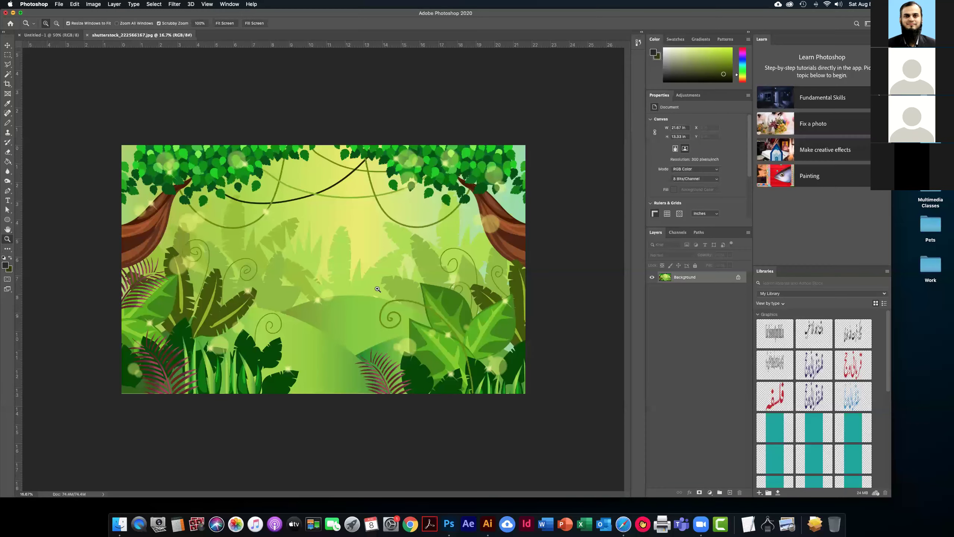
pyautogui.click(90, 4)
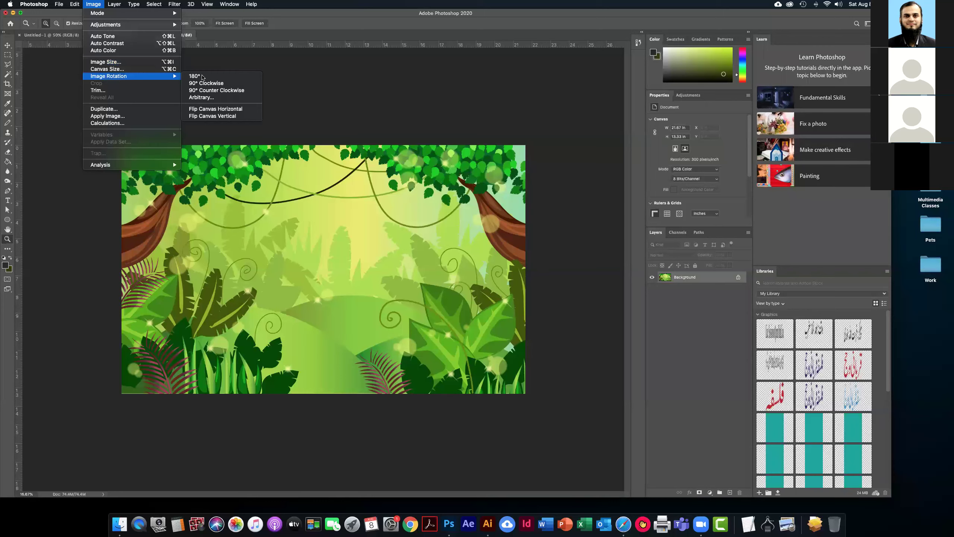
pyautogui.click(216, 77)
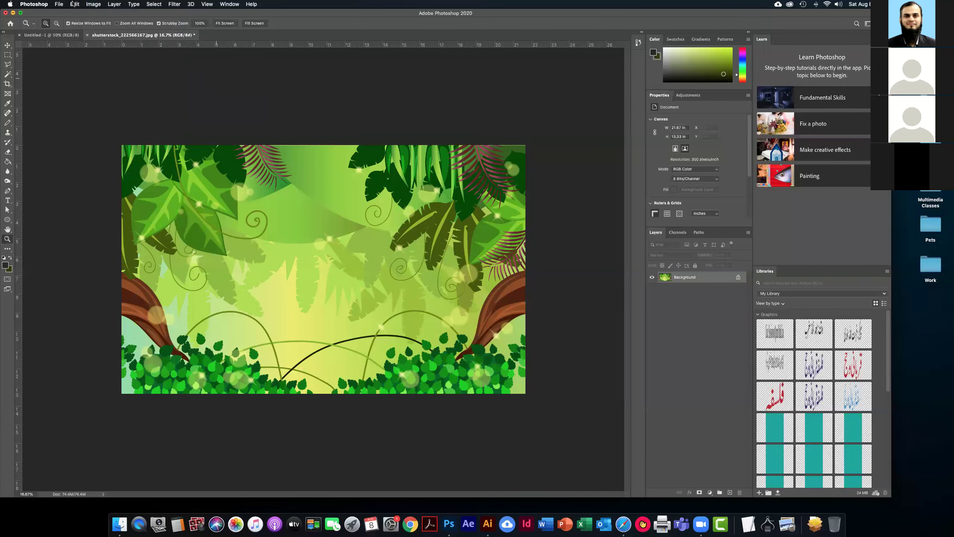
pyautogui.click(99, 4)
pyautogui.click(258, 110)
pyautogui.press('super+z')
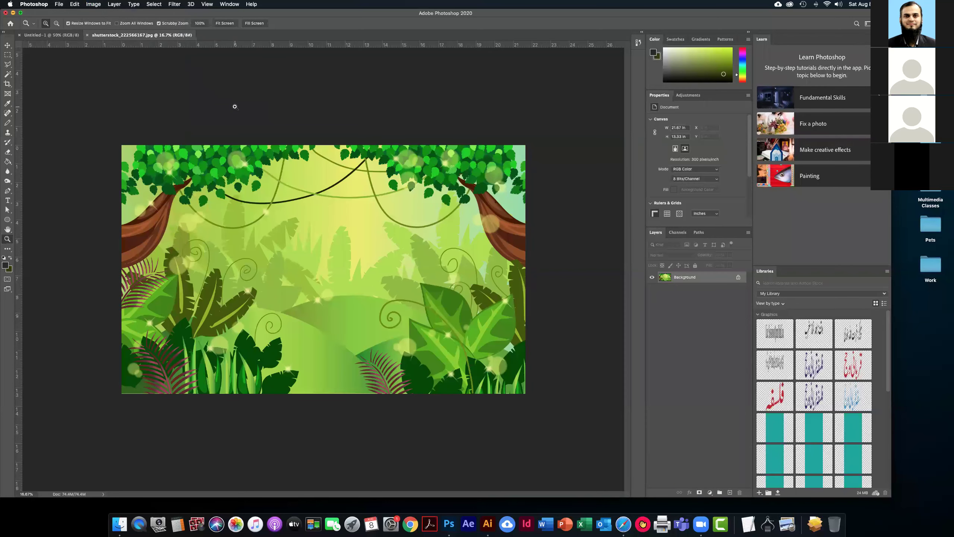
pyautogui.click(100, 5)
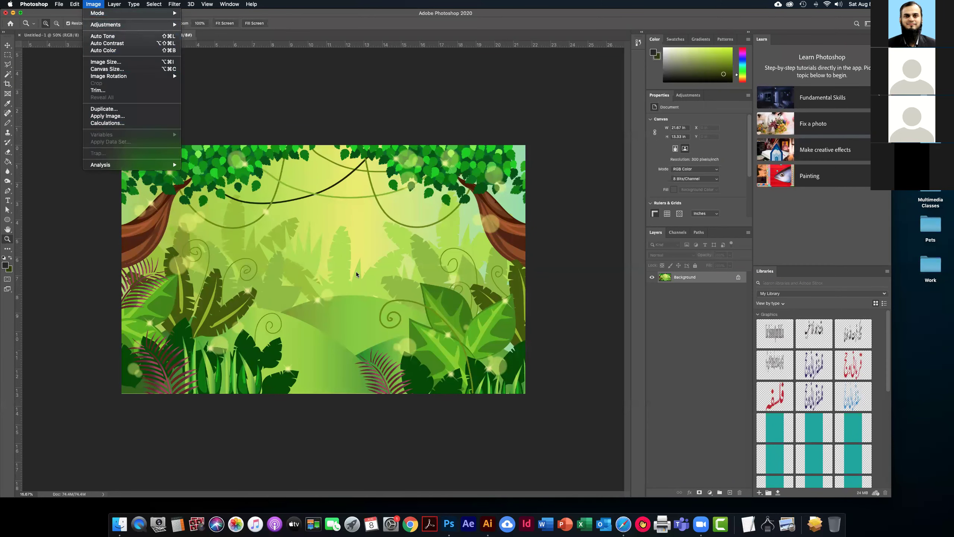
pyautogui.moveTo(74, 5)
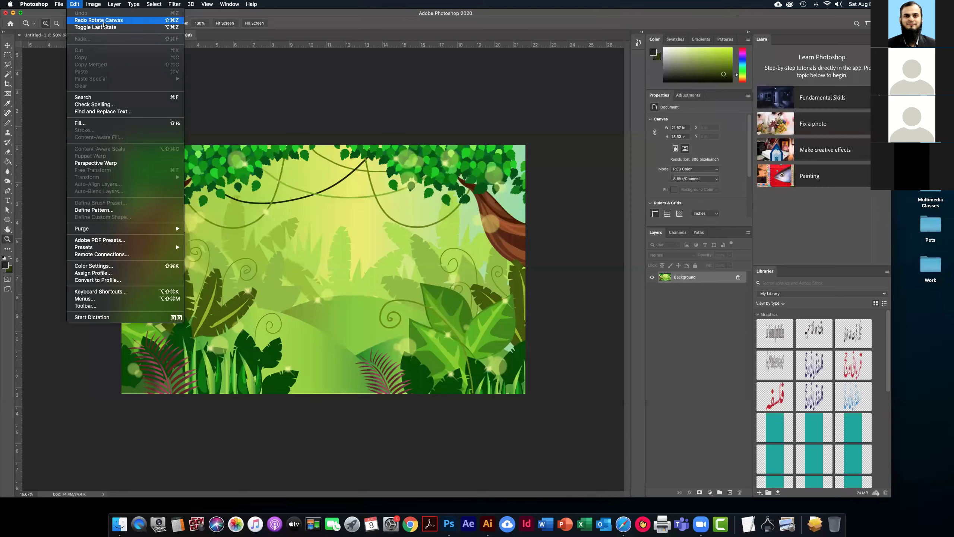
pyautogui.click(371, 228)
pyautogui.click(74, 4)
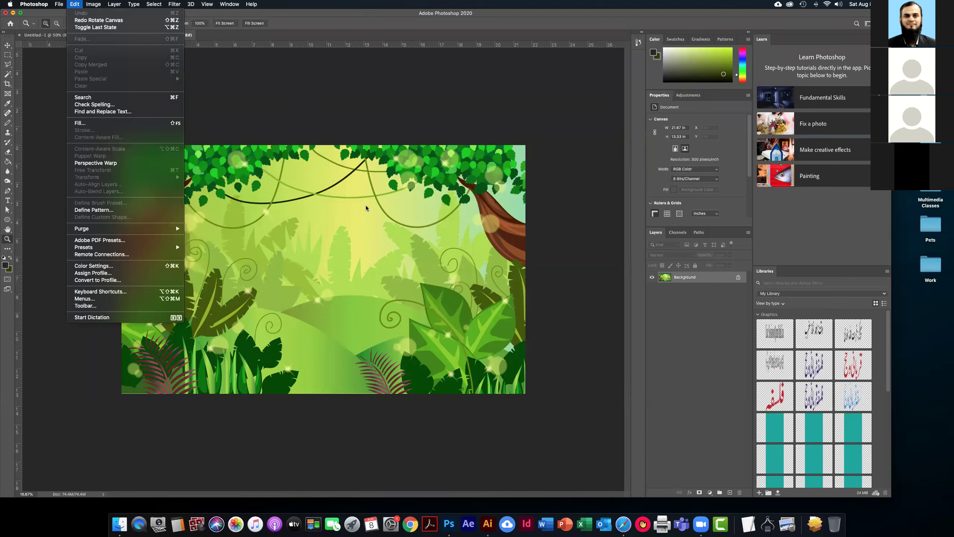
pyautogui.click(360, 103)
# Try rotating the jungle image 90° clockwise and undo the rotation
pyautogui.click(99, 4)
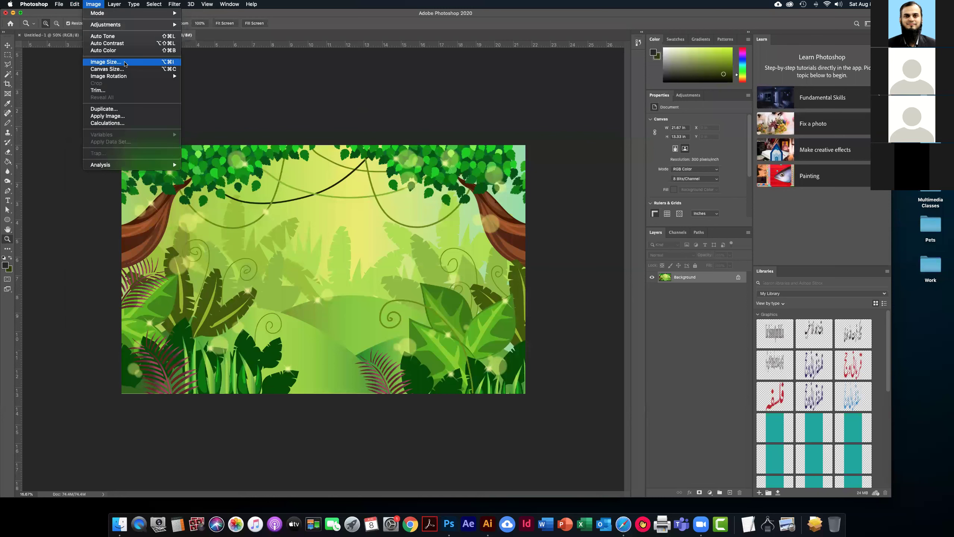
pyautogui.moveTo(158, 76)
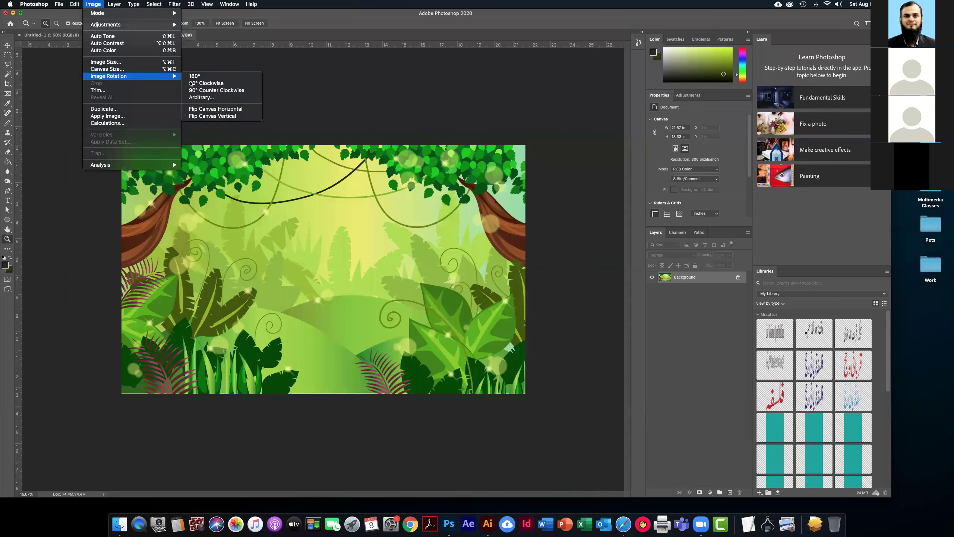
pyautogui.click(231, 83)
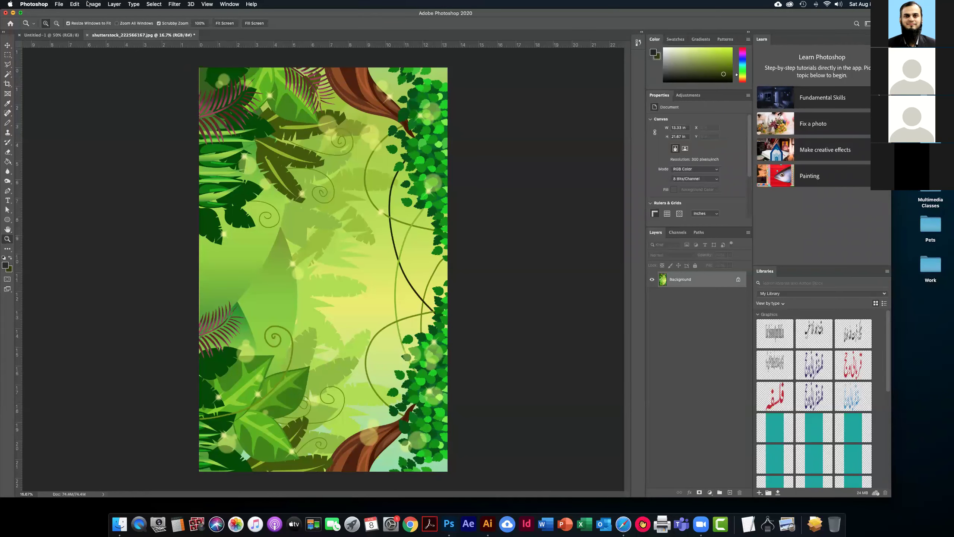
pyautogui.press('super+z')
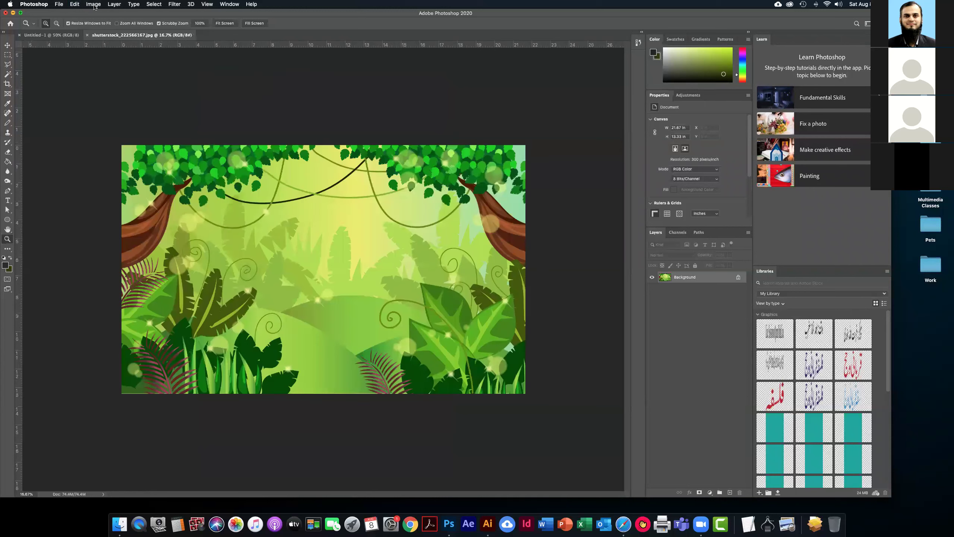
# Rotate the jungle image 90° counterclockwise and close it without saving the changes
pyautogui.click(93, 3)
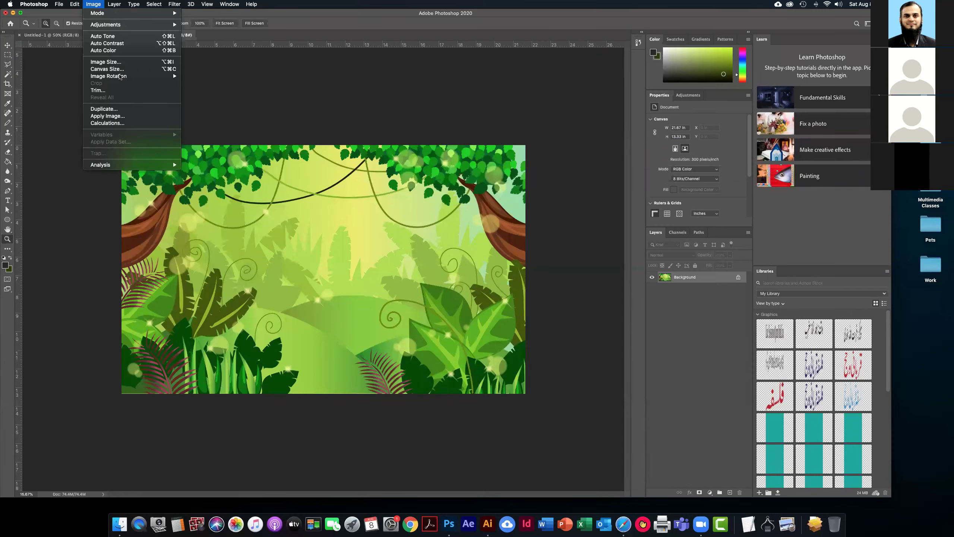
pyautogui.moveTo(119, 76)
pyautogui.click(199, 91)
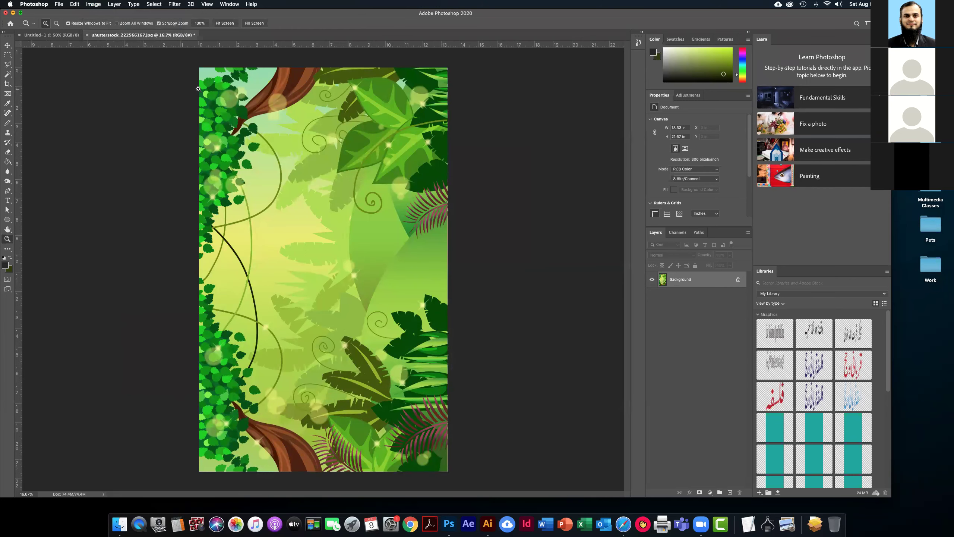
pyautogui.click(87, 35)
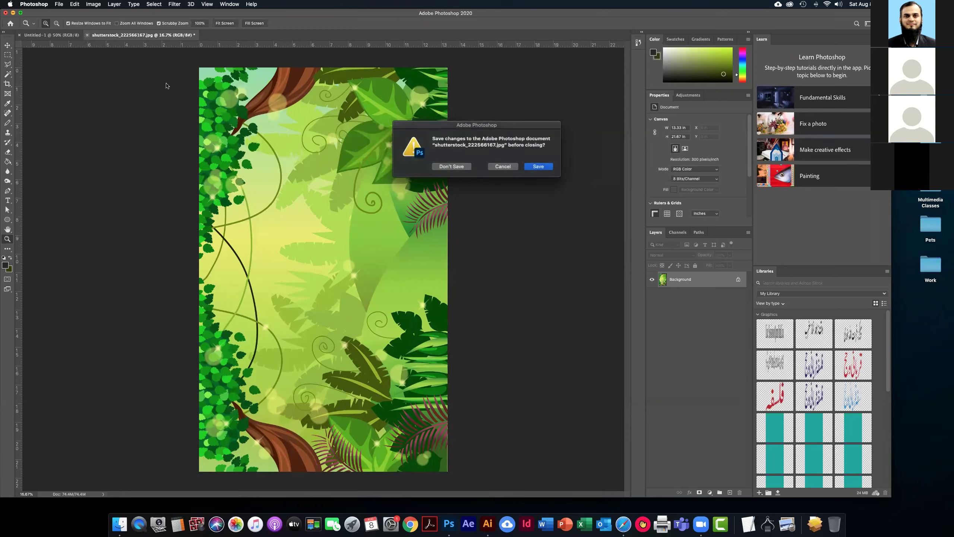
pyautogui.click(451, 167)
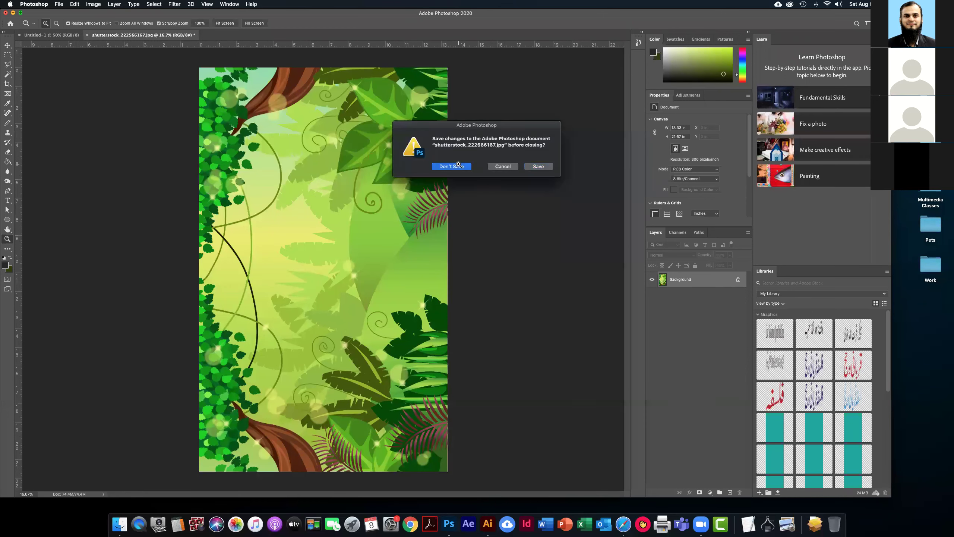
# Activate the Move tool and rotate the blank Untitled-1 canvas 90° clockwise
pyautogui.click(7, 44)
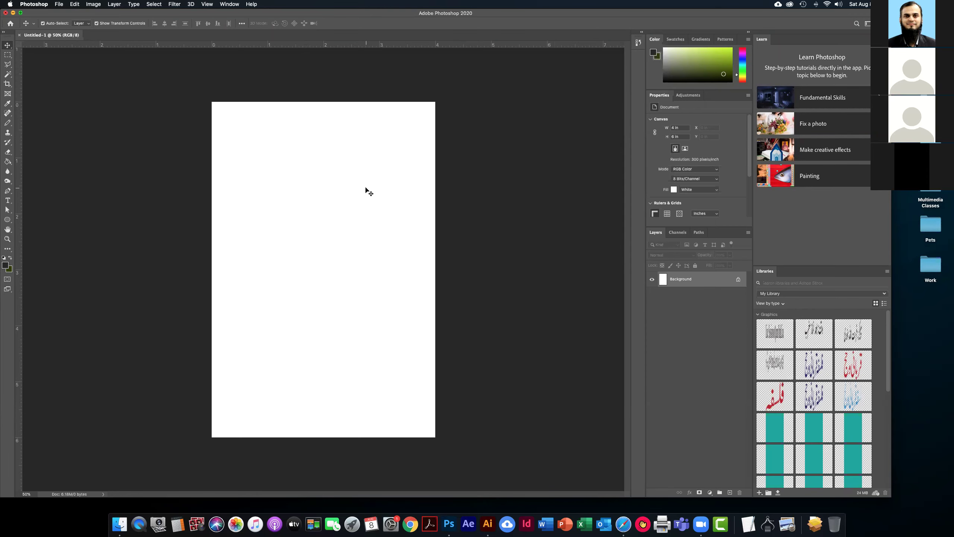
pyautogui.click(93, 4)
pyautogui.moveTo(121, 76)
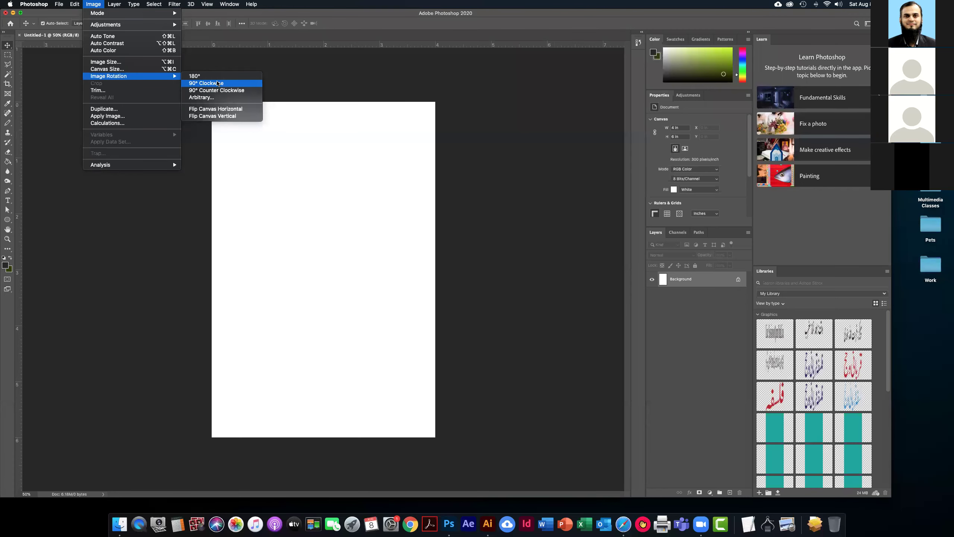
pyautogui.click(218, 84)
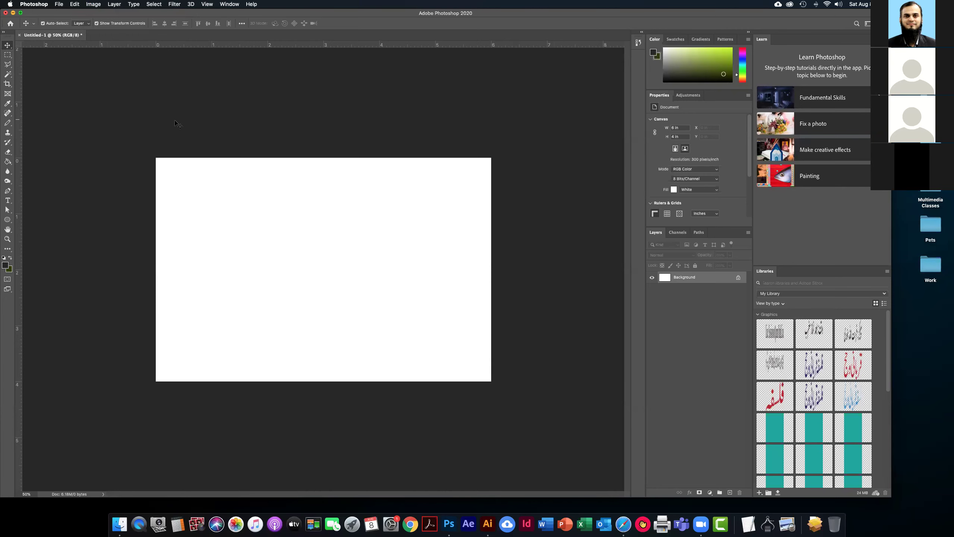
# Open shutterstock_1471466351.jpg from the Resources folder
pyautogui.click(58, 4)
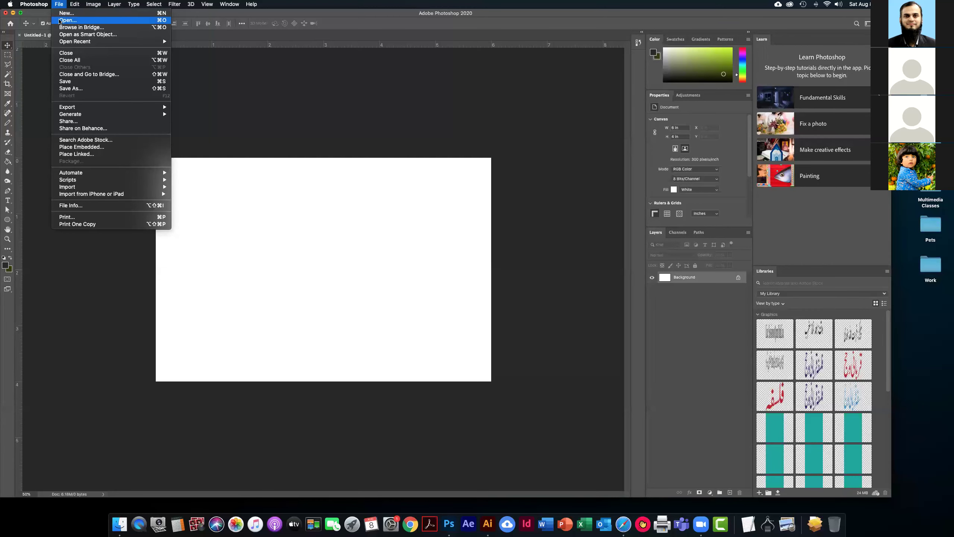
pyautogui.click(60, 20)
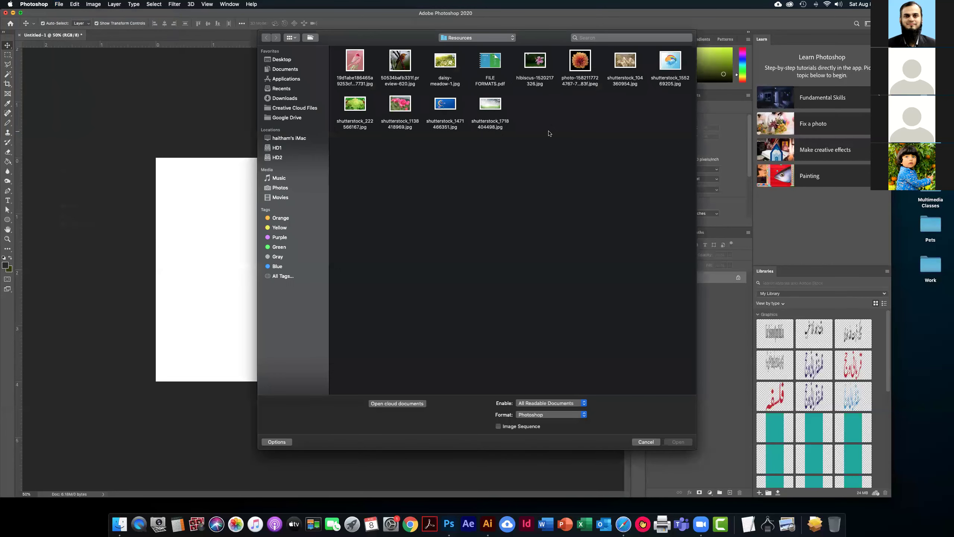
pyautogui.doubleClick(445, 104)
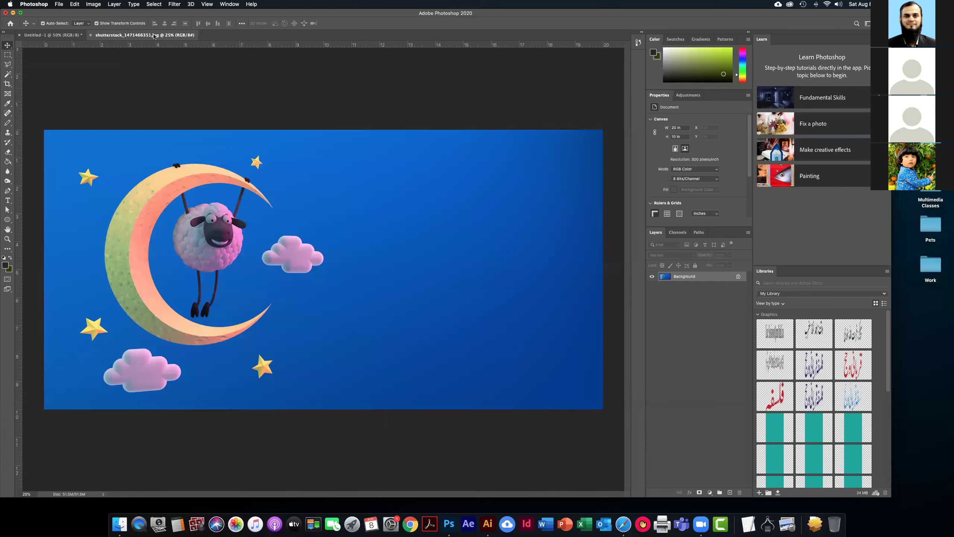
# Copy the sheep-and-moon image from its document into Untitled-1 as a new layer
pyautogui.moveTo(153, 35); pyautogui.dragTo(52, 36)
pyautogui.click(51, 36)
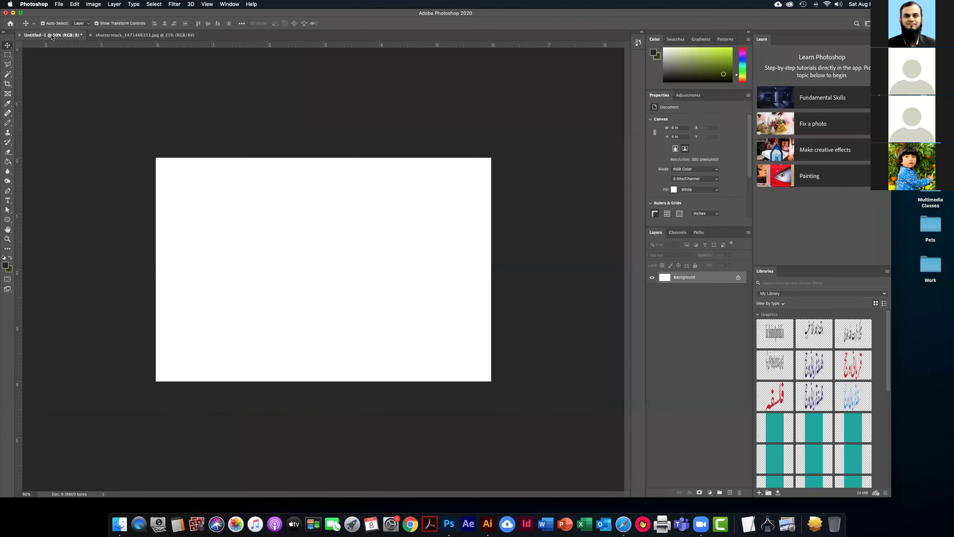
pyautogui.click(110, 35)
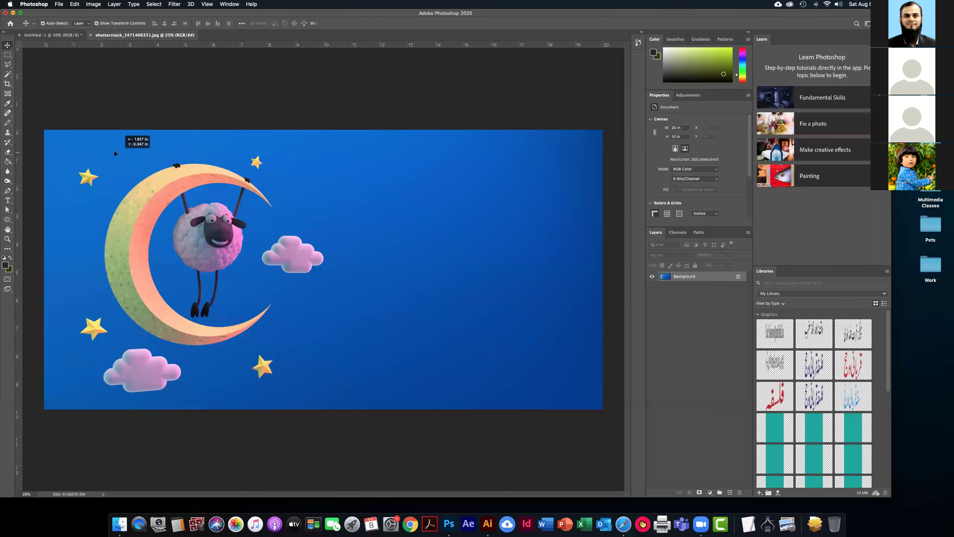
pyautogui.click(49, 35)
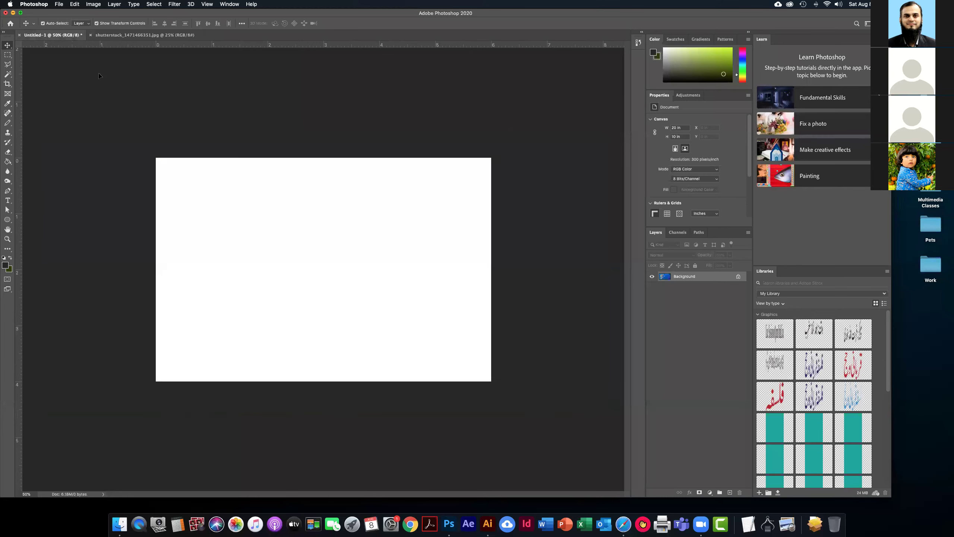
pyautogui.press('super+v')
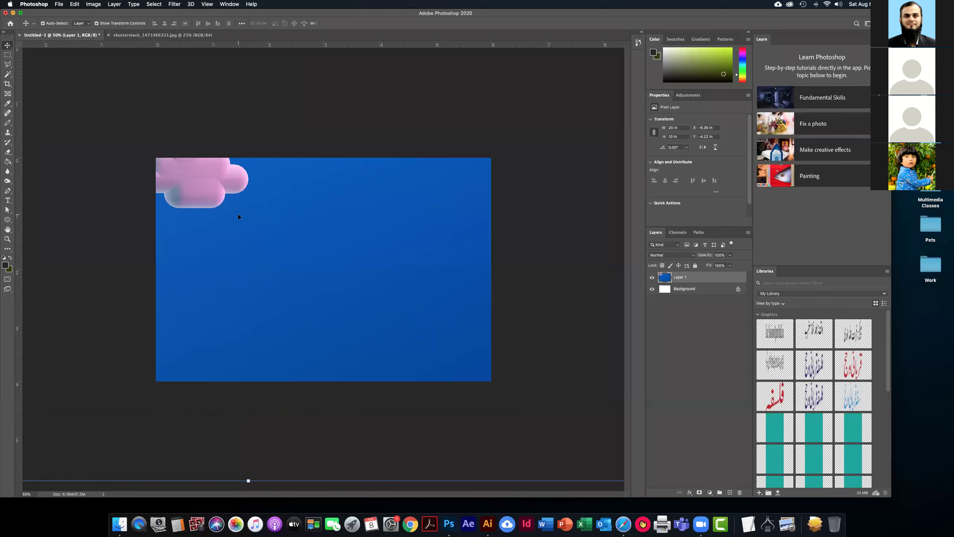
# Move the sheep image layer to about X -2.02 in, Y -1.41 in so the sheep lies within the canvas
pyautogui.moveTo(238, 216); pyautogui.dragTo(427, 307)
pyautogui.moveTo(244, 260); pyautogui.dragTo(364, 270)
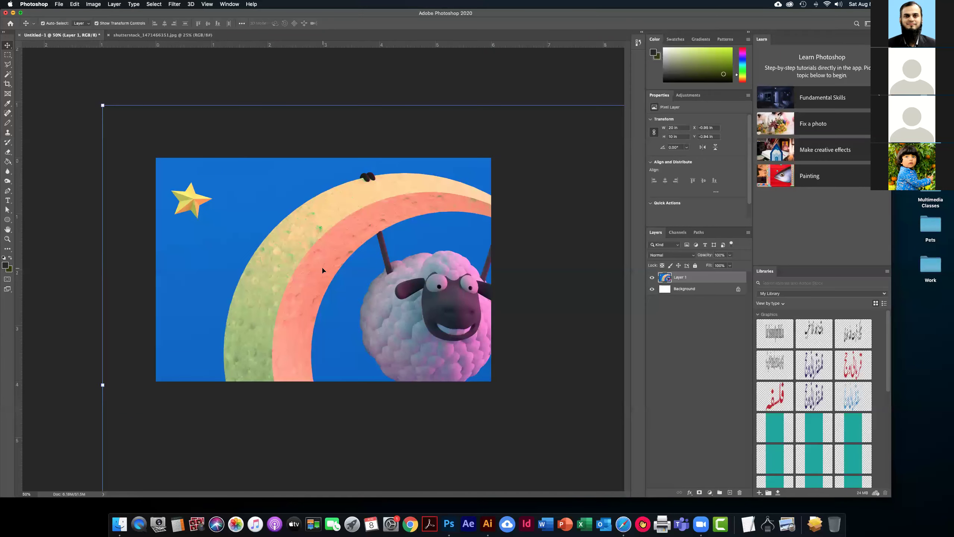
pyautogui.moveTo(302, 250); pyautogui.dragTo(242, 223)
# Zoom out to 16.7% and move the sheep image layer to about X -1.6 in, Y -1 in
pyautogui.click(7, 238)
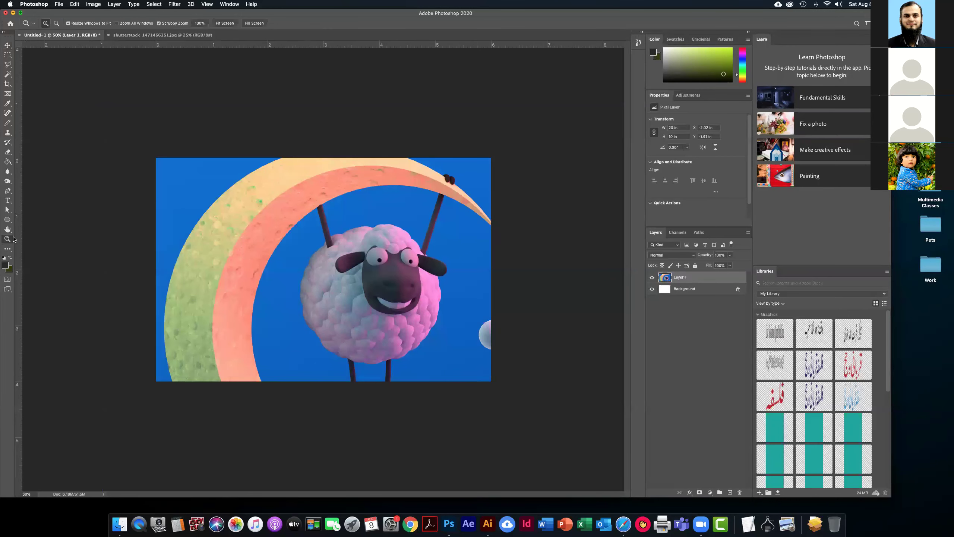
pyautogui.keyDown('alt'); pyautogui.click(535, 255); pyautogui.keyUp('alt')
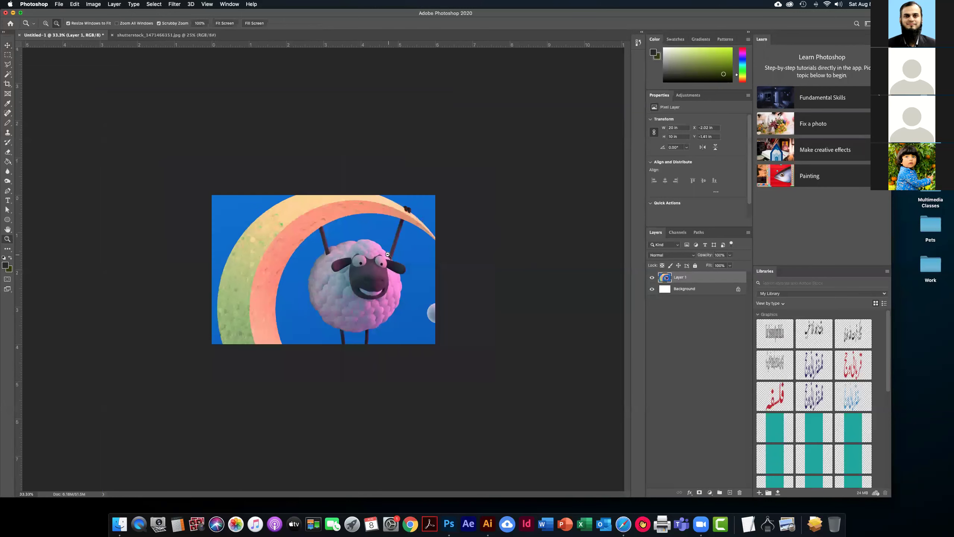
pyautogui.keyDown('alt'); pyautogui.click(354, 246); pyautogui.keyUp('alt')
pyautogui.keyDown('alt'); pyautogui.click(354, 246); pyautogui.keyUp('alt')
pyautogui.click(7, 45)
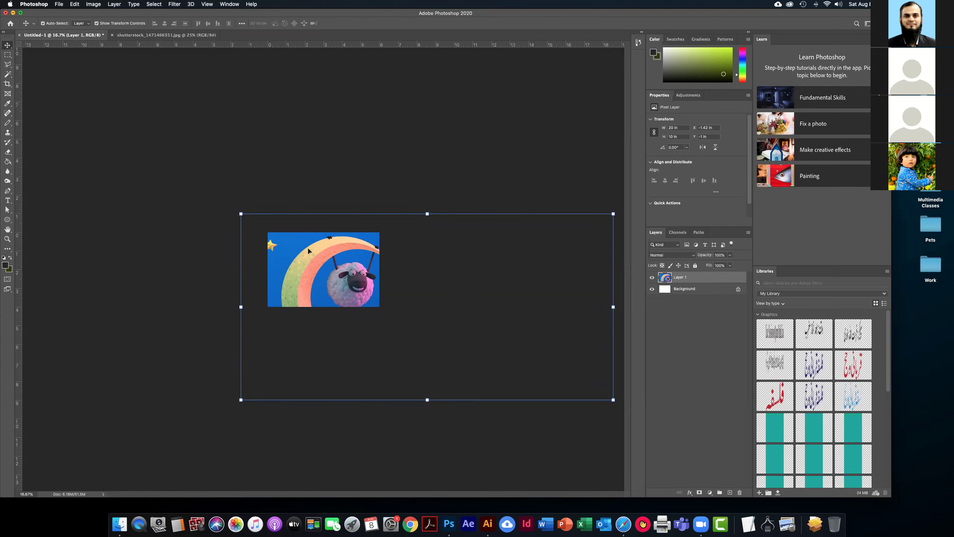
pyautogui.moveTo(315, 270); pyautogui.dragTo(311, 238)
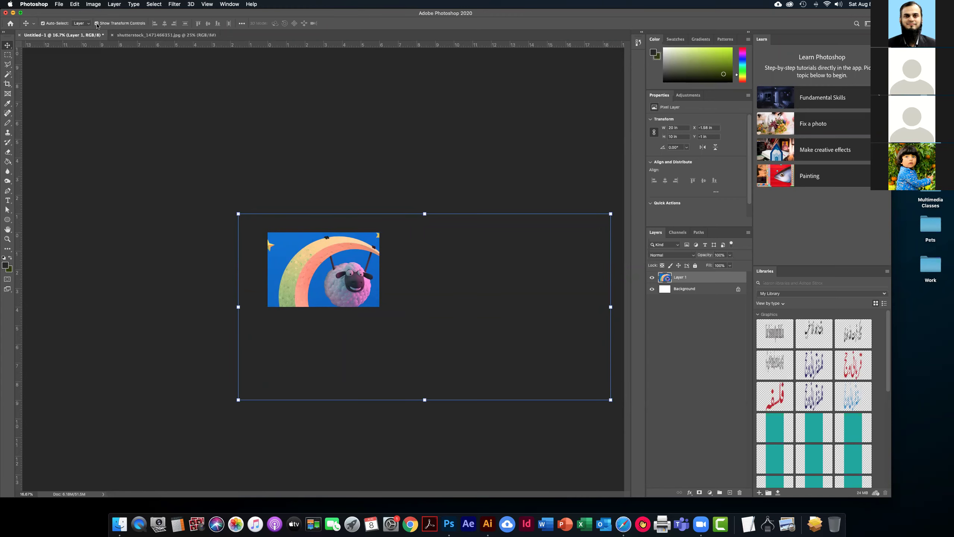
# Turn off the Move tool's transform controls and move the sheep layer to about X -0.73 in, Y -1 in
pyautogui.click(97, 24)
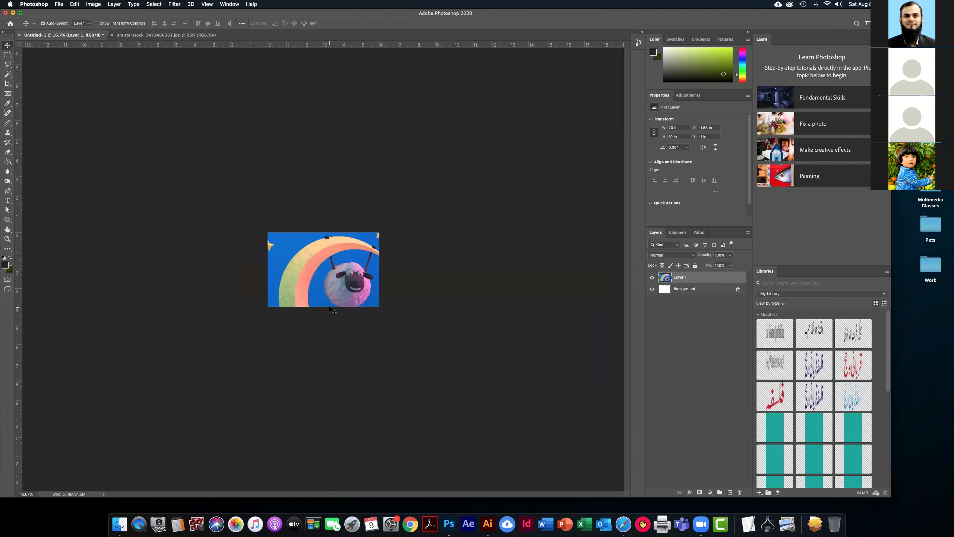
pyautogui.click(184, 171)
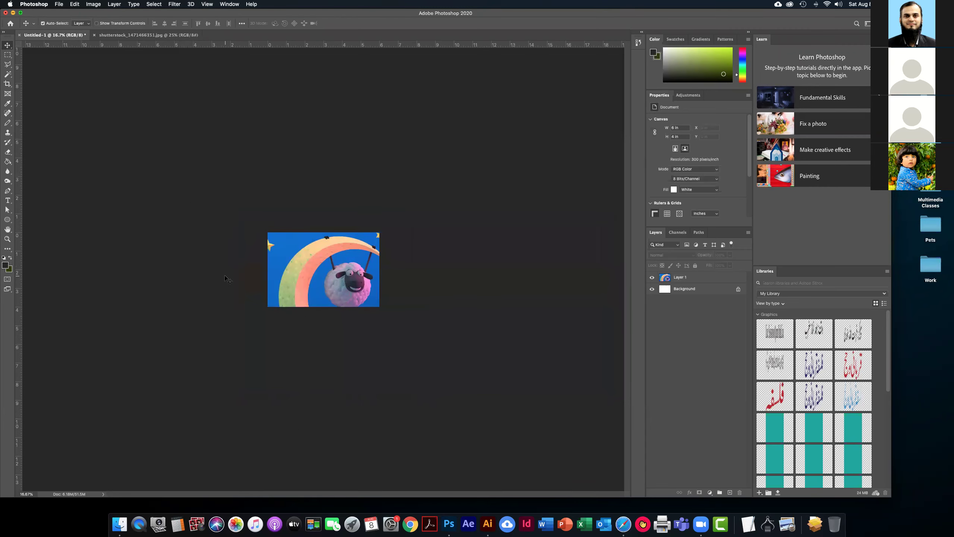
pyautogui.moveTo(302, 250); pyautogui.dragTo(322, 267)
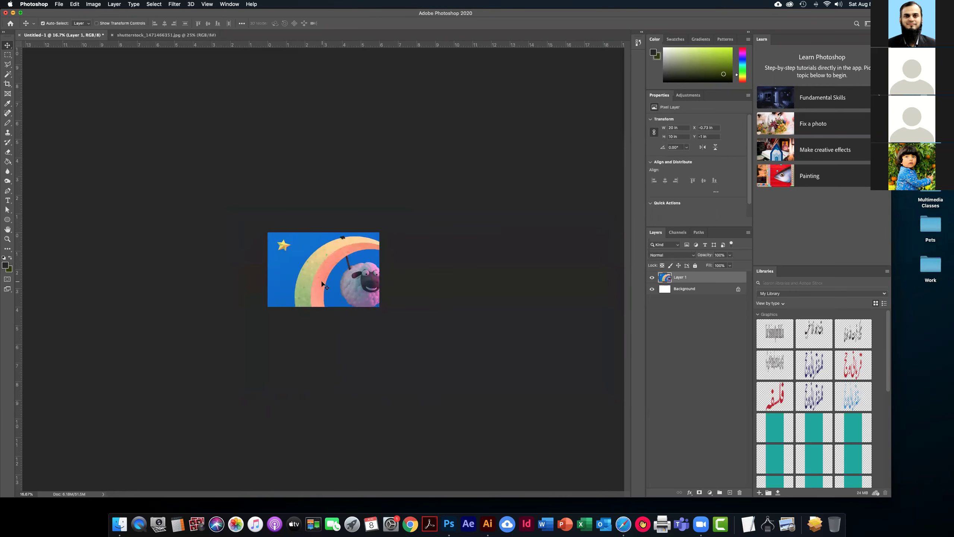
# Turn on the Move tool's transform controls, reposition the sheep layer over the canvas and scale it proportionally to about 79.6%
pyautogui.click(97, 23)
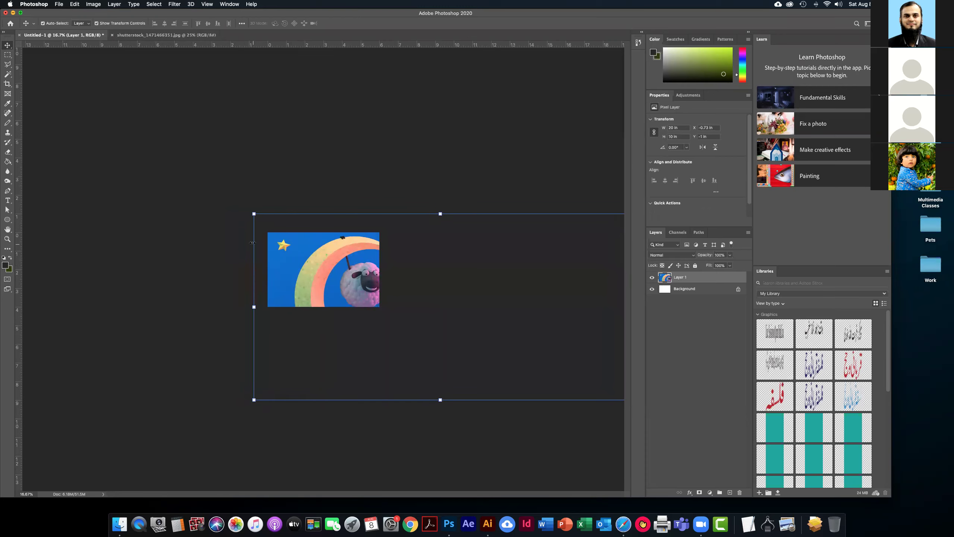
pyautogui.click(254, 214)
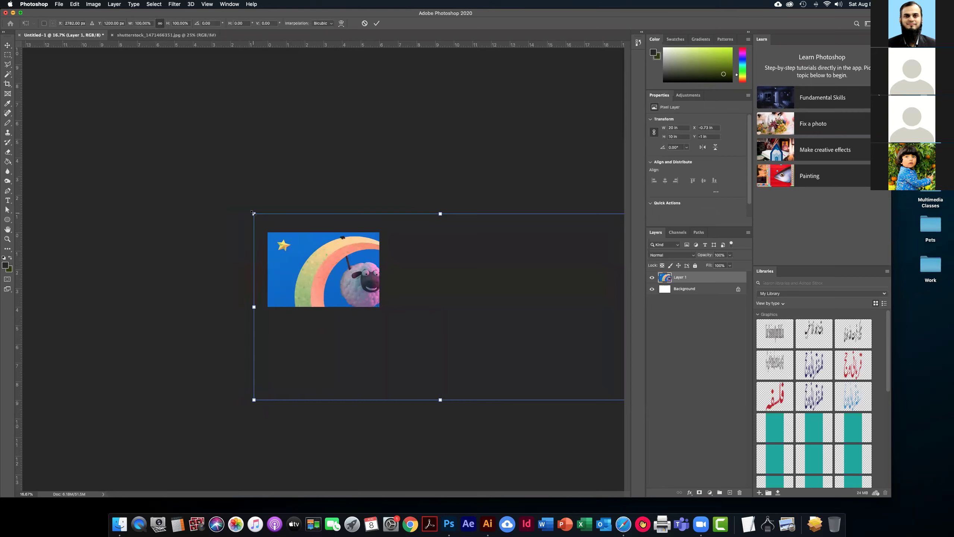
pyautogui.moveTo(253, 213); pyautogui.dragTo(299, 301)
pyautogui.moveTo(359, 292); pyautogui.dragTo(234, 231)
pyautogui.moveTo(336, 277); pyautogui.dragTo(335, 279)
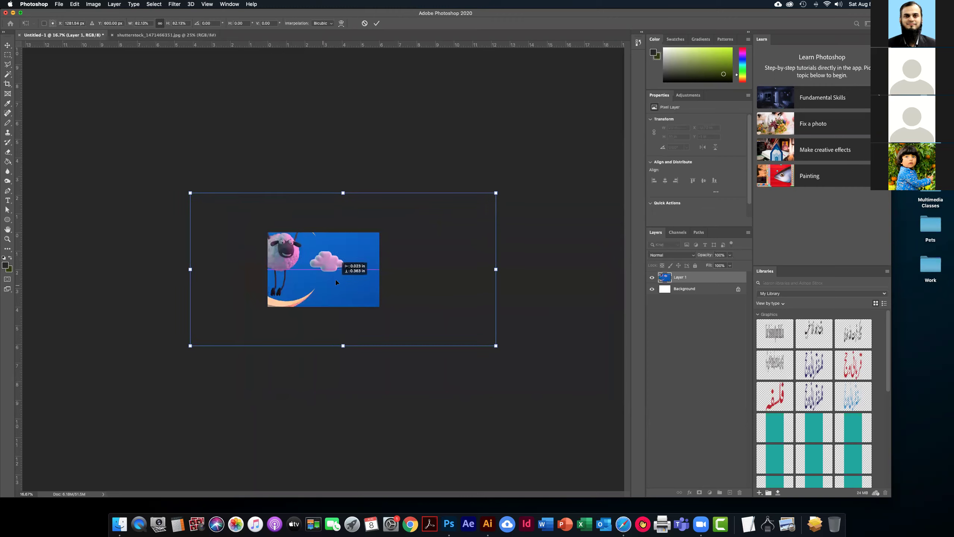
pyautogui.moveTo(195, 186); pyautogui.dragTo(272, 281)
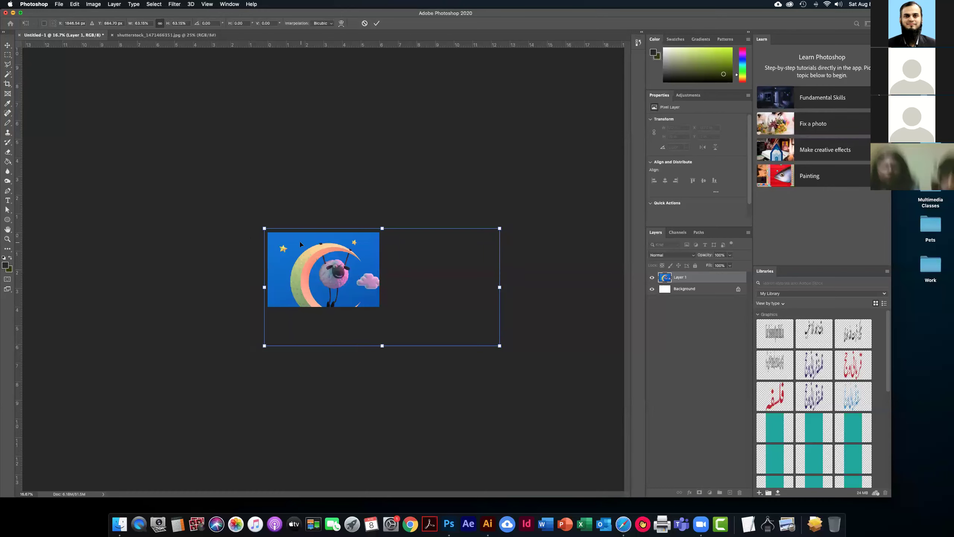
pyautogui.moveTo(265, 228); pyautogui.dragTo(204, 198)
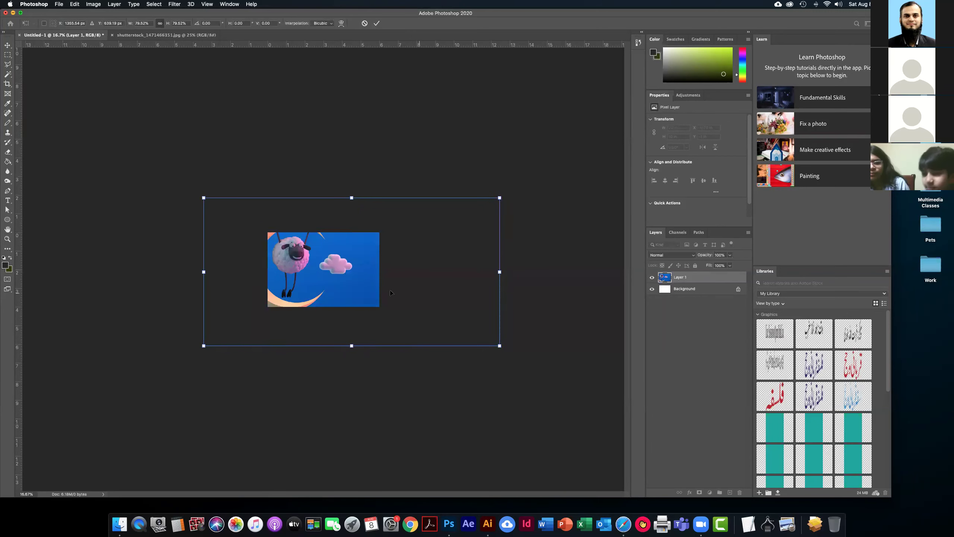
# Squash the sheep layer non-proportionally to about 17.8% width and 49.5% height
pyautogui.moveTo(508, 277)
pyautogui.mouseDown()
pyautogui.moveTo(445, 259)
pyautogui.moveTo(266, 253)
pyautogui.moveTo(516, 274)
pyautogui.moveTo(260, 260)
pyautogui.moveTo(369, 281)
pyautogui.moveTo(475, 278)
pyautogui.moveTo(497, 288)
pyautogui.mouseUp()
pyautogui.moveTo(499, 198); pyautogui.dragTo(342, 201)
pyautogui.moveTo(335, 294); pyautogui.dragTo(359, 317)
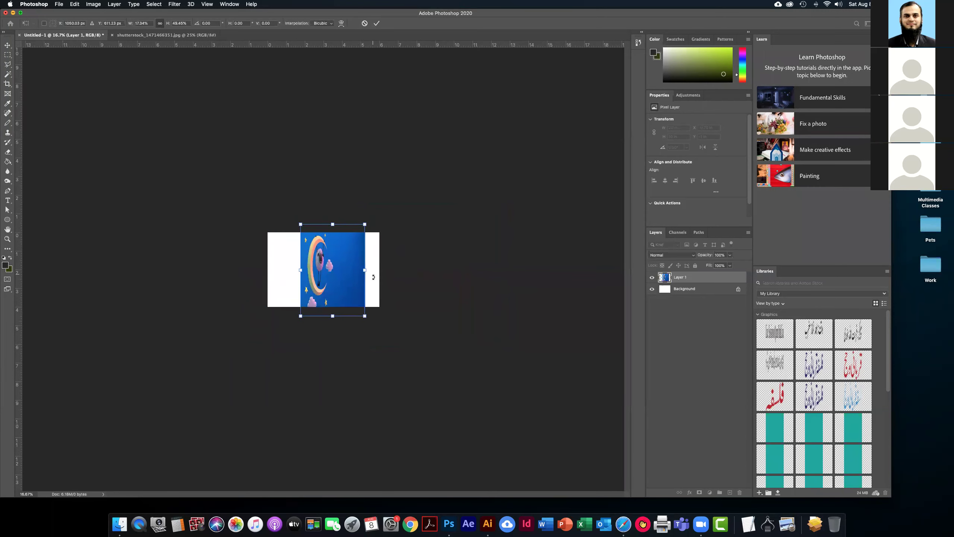
# Transform the sheep layer to about 7.69 in by 4 in at X -0.22 in, Y 0 in, filling the canvas, and deselect it
pyautogui.moveTo(375, 270); pyautogui.dragTo(328, 292)
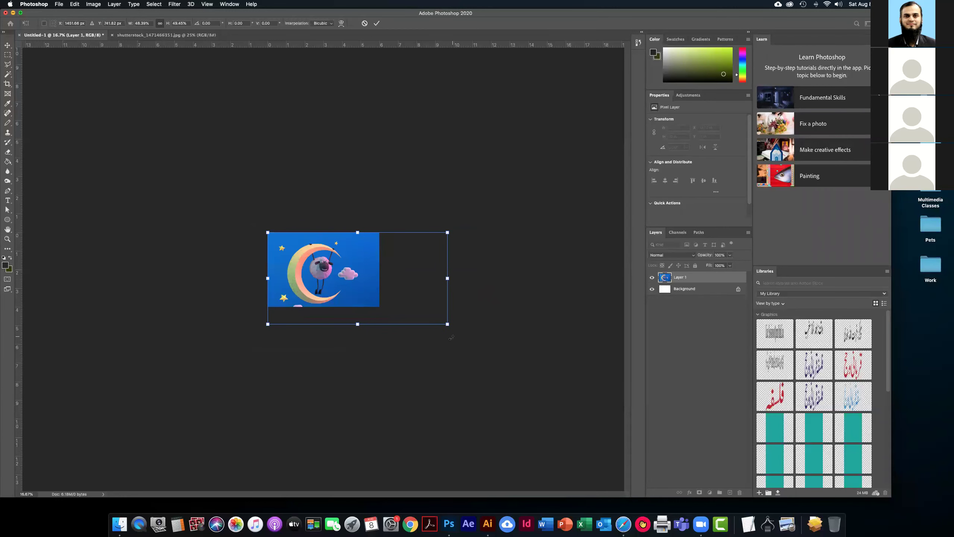
pyautogui.moveTo(444, 324); pyautogui.dragTo(357, 289)
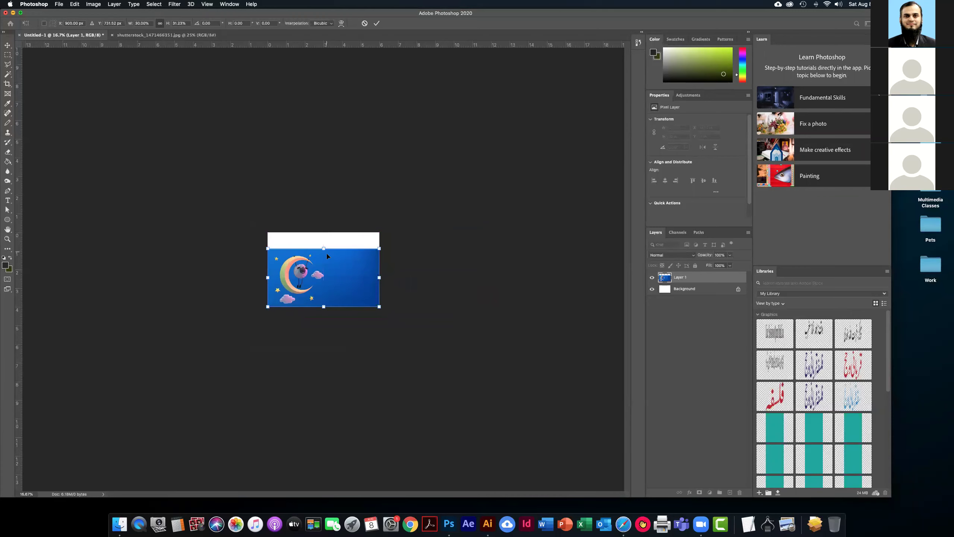
pyautogui.moveTo(324, 248); pyautogui.dragTo(325, 232)
pyautogui.moveTo(324, 285); pyautogui.dragTo(336, 287)
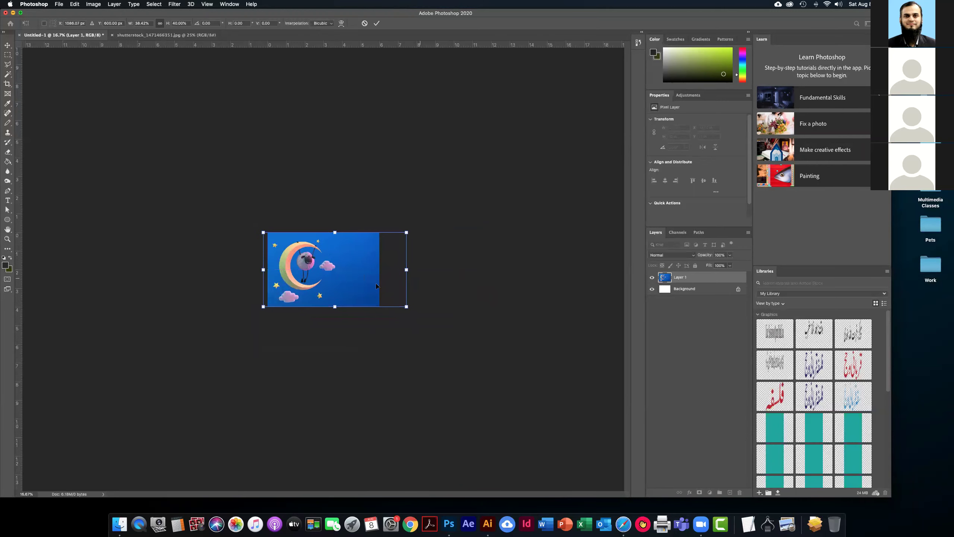
pyautogui.press('Return')
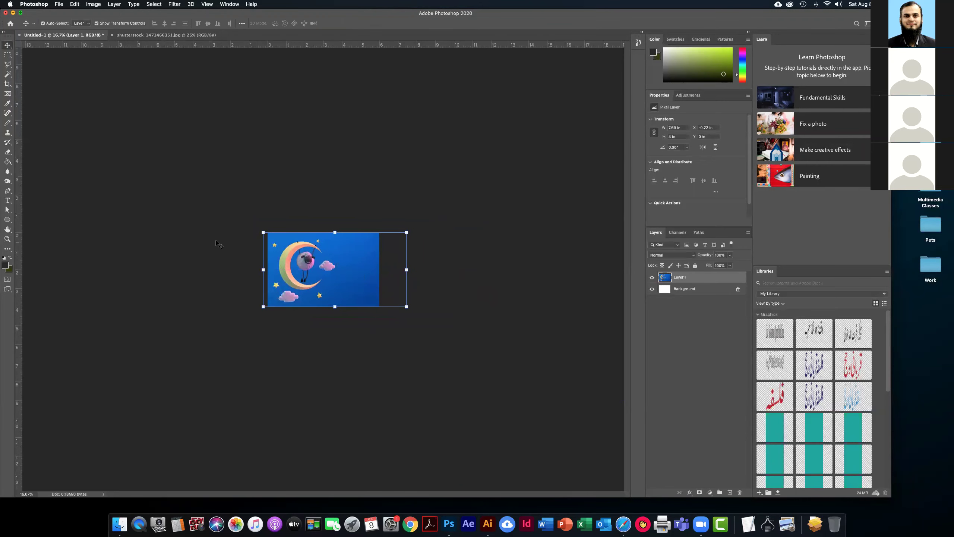
pyautogui.click(488, 289)
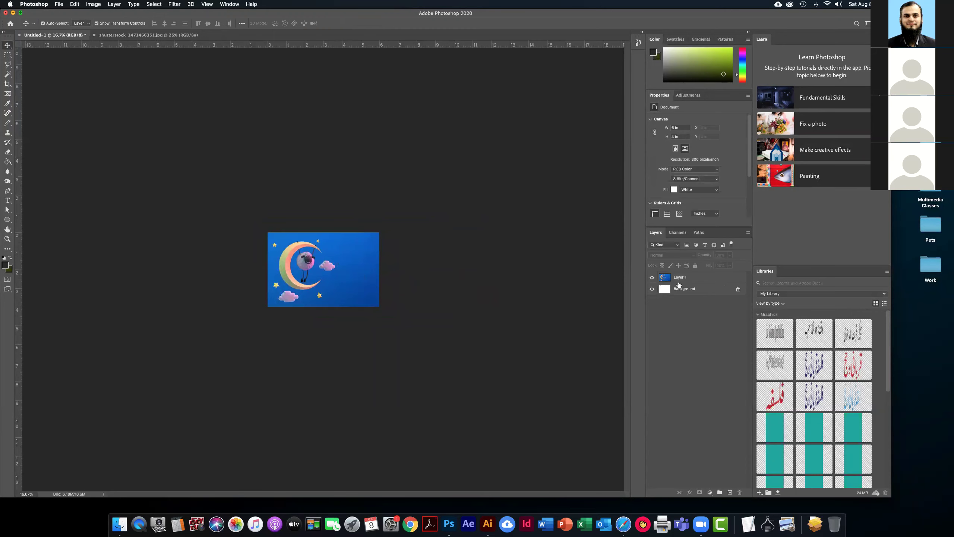
# Zoom in on the sheep artwork to 66.7% and examine how the layer covers the canvas edges
pyautogui.click(384, 293)
pyautogui.click(7, 239)
pyautogui.click(324, 272)
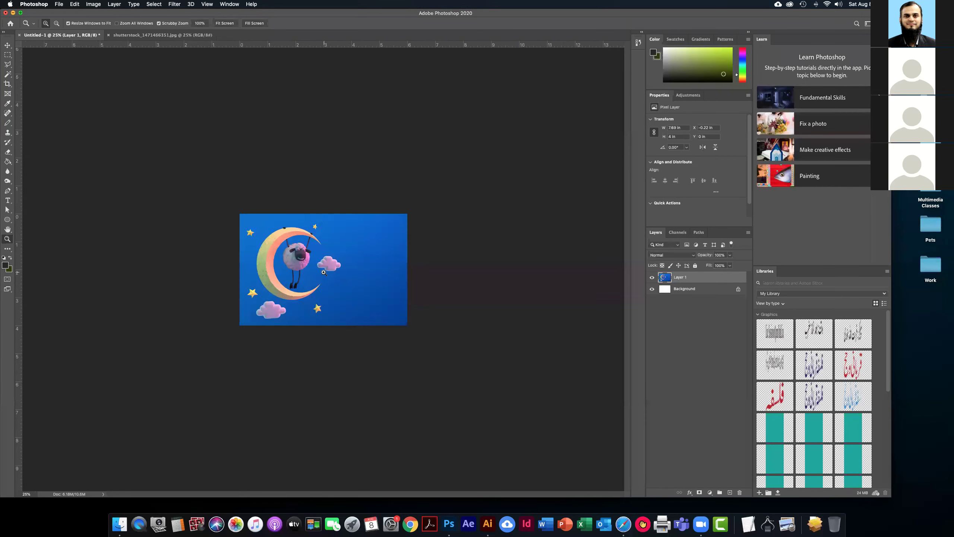
pyautogui.click(324, 272)
pyautogui.click(324, 272)
pyautogui.click(324, 272)
pyautogui.click(7, 45)
pyautogui.click(211, 178)
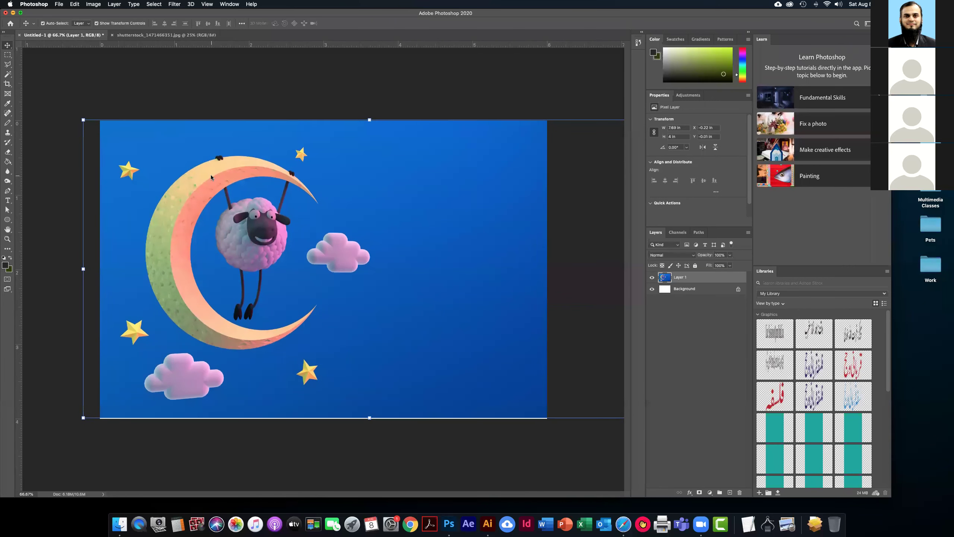
pyautogui.click(195, 56)
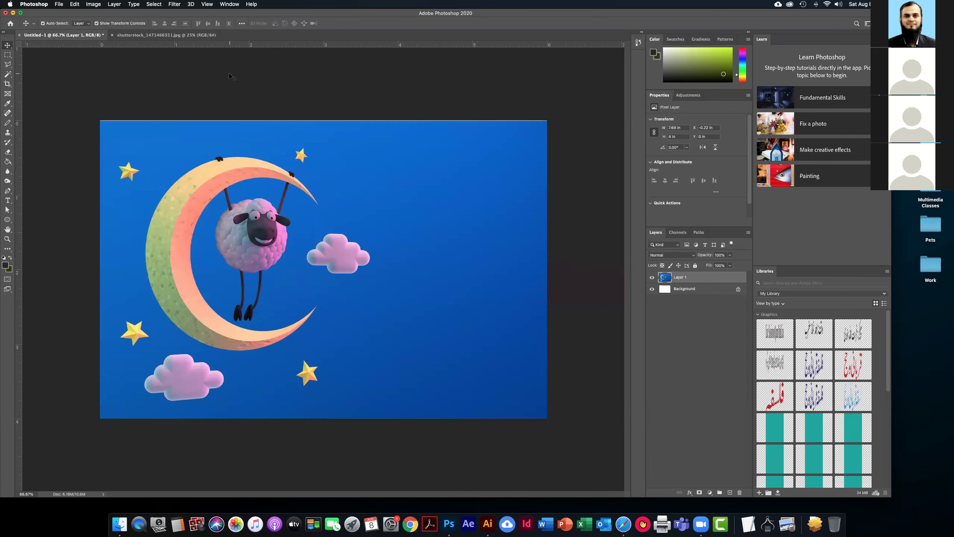
# Float the shutterstock image in its own window, copy it into Untitled-1 as a new layer, and hide that layer
pyautogui.moveTo(146, 34); pyautogui.dragTo(486, 65)
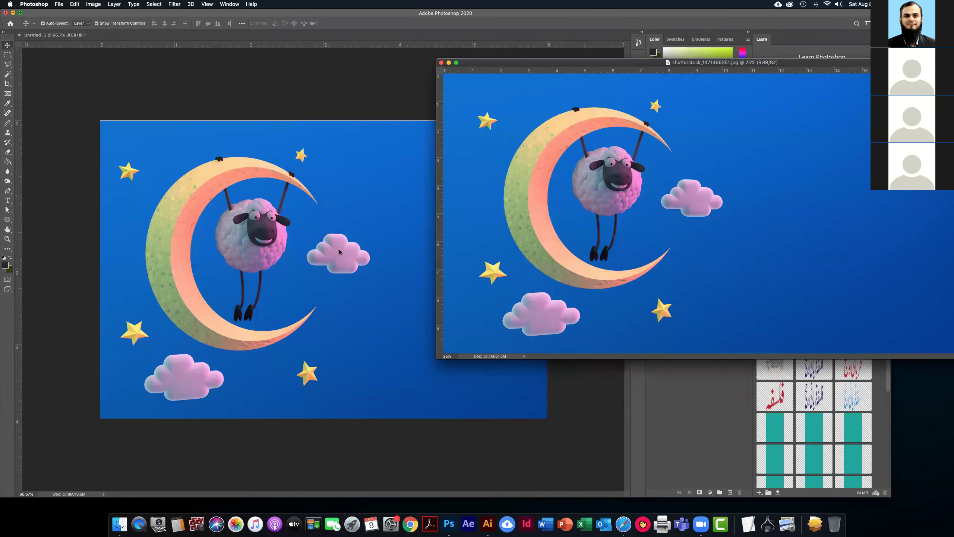
pyautogui.moveTo(203, 263); pyautogui.dragTo(388, 400)
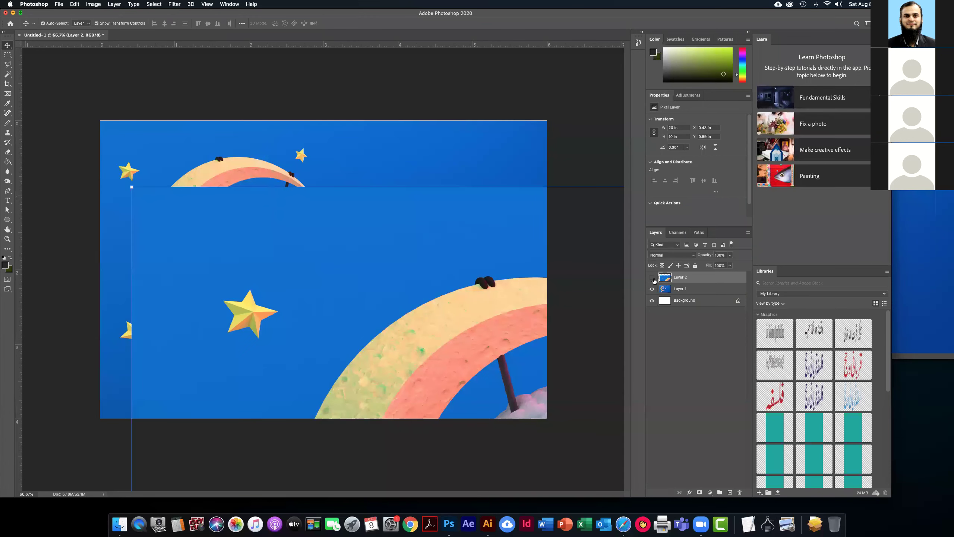
pyautogui.click(653, 278)
# Enlarge Layer 1 slightly to about 7.75 in by 4.03 in so it overlaps the canvas edges, and commit the transform
pyautogui.click(435, 230)
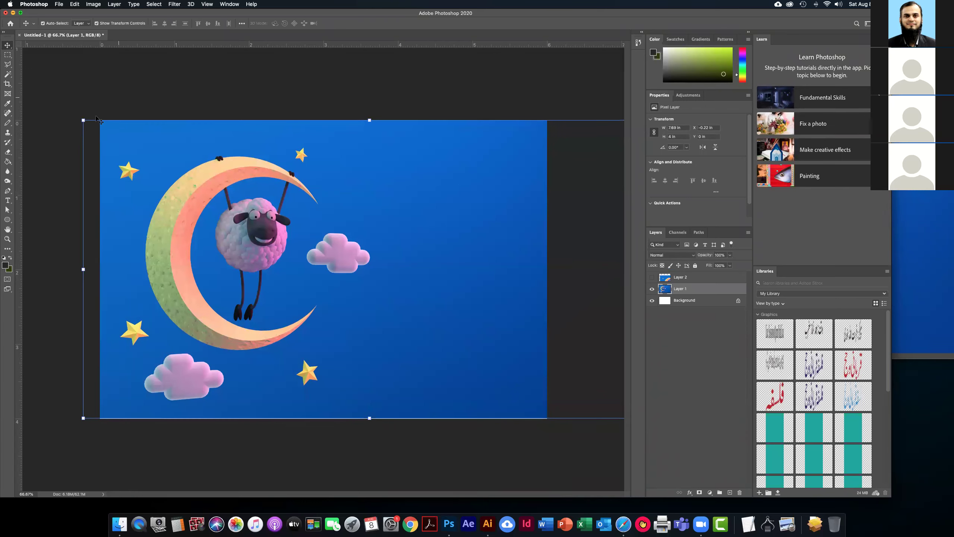
pyautogui.click(216, 437)
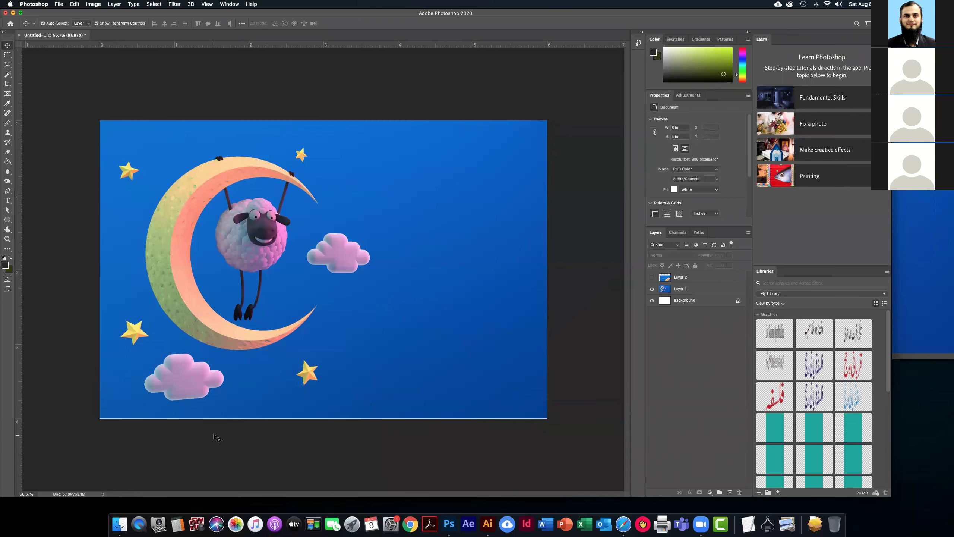
pyautogui.click(148, 155)
pyautogui.moveTo(82, 120); pyautogui.dragTo(78, 118)
pyautogui.press('Return')
pyautogui.click(234, 99)
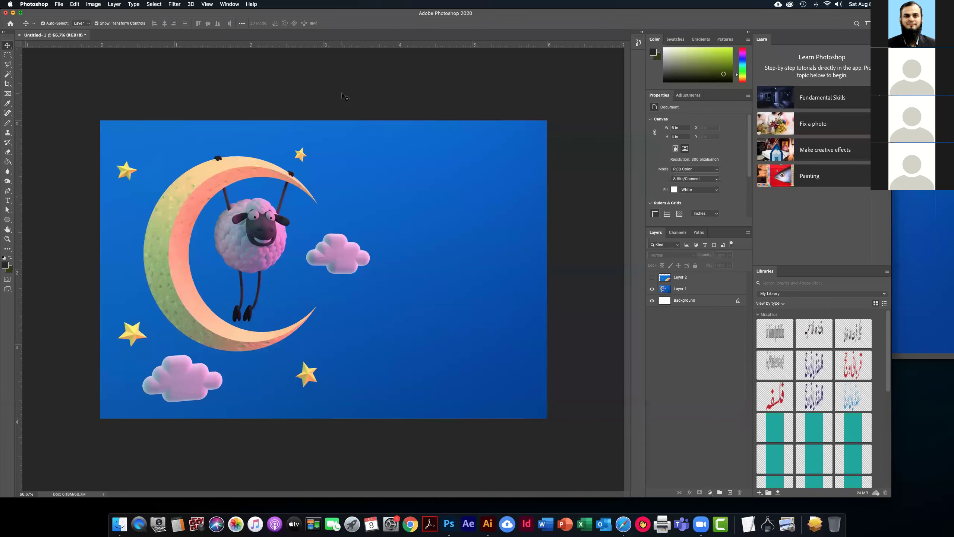
# Bring the floating shutterstock image window forward and close it, returning to Untitled-1
pyautogui.click(900, 96)
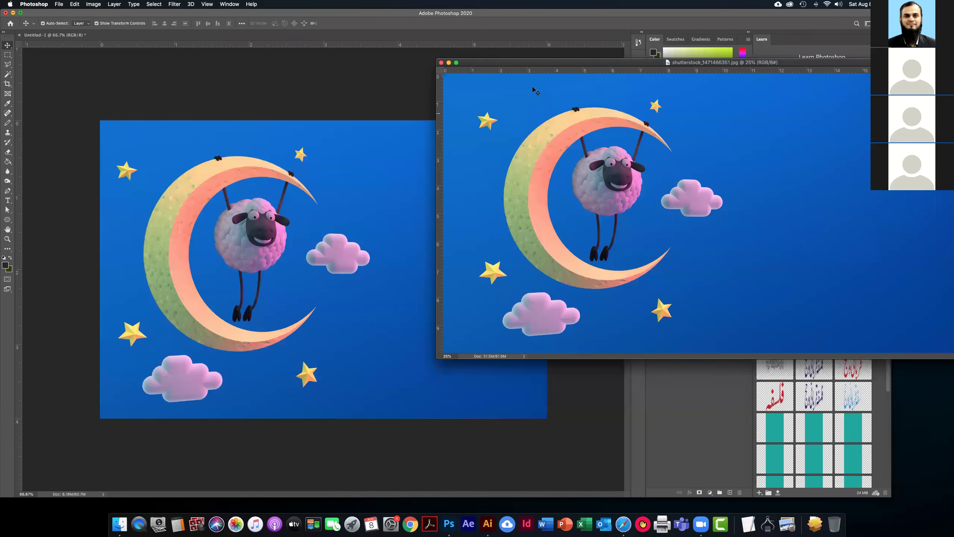
pyautogui.click(441, 63)
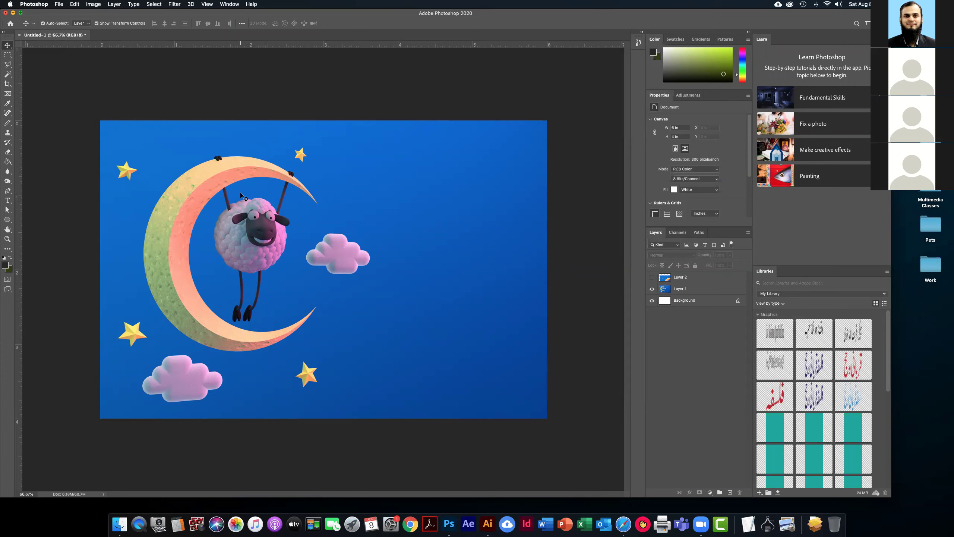
pyautogui.click(219, 182)
pyautogui.click(217, 102)
pyautogui.click(222, 179)
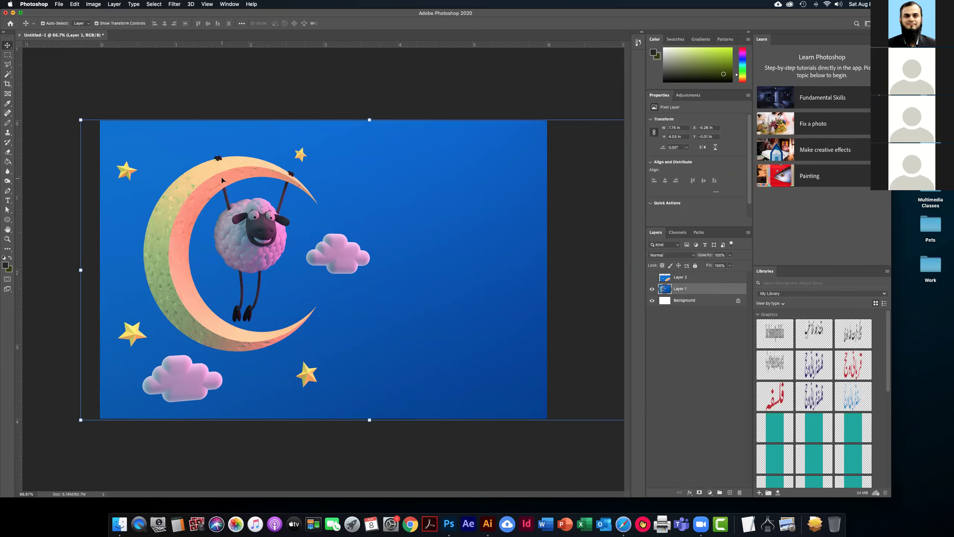
pyautogui.click(199, 90)
# Darken the sheep image on Layer 1 with a Brightness/Contrast adjustment and deselect the layer
pyautogui.click(248, 226)
pyautogui.click(99, 4)
pyautogui.moveTo(121, 25)
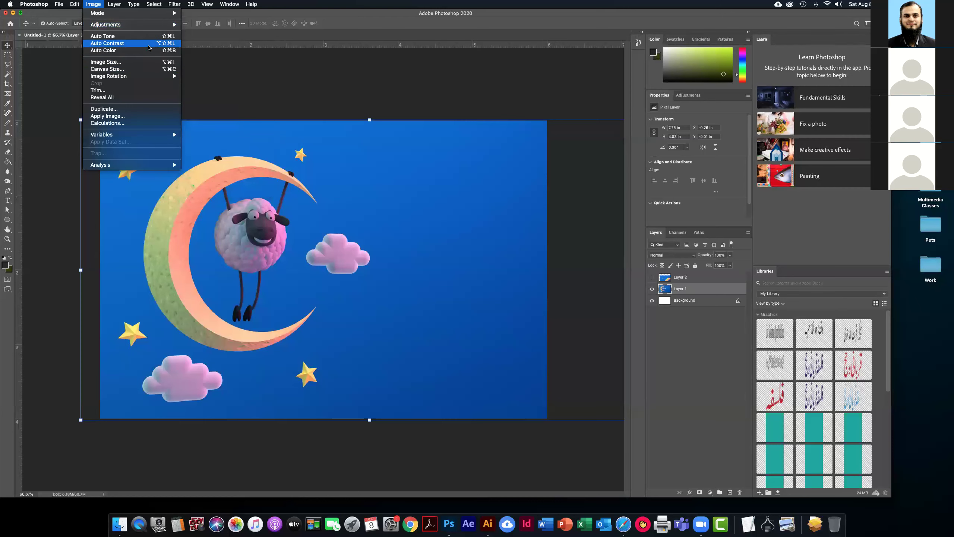
pyautogui.moveTo(154, 25)
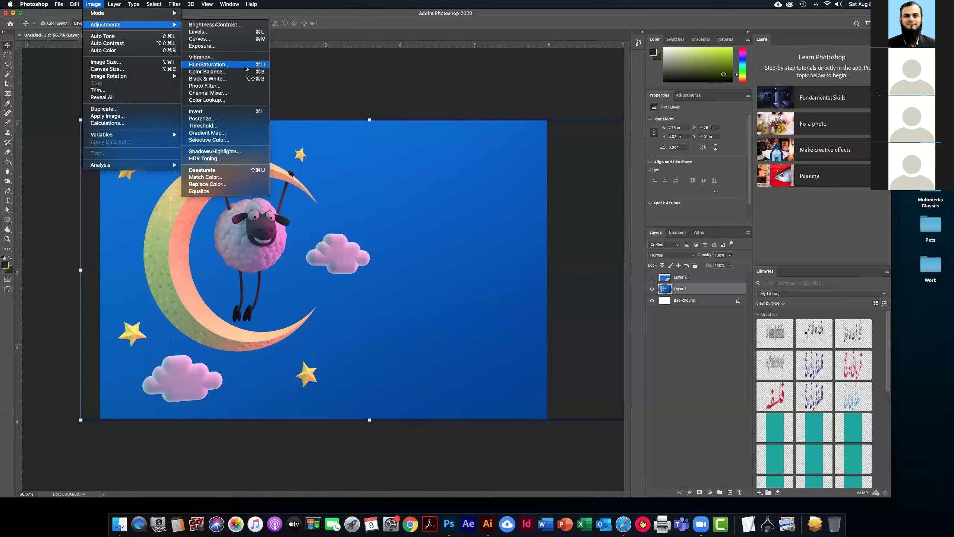
pyautogui.click(226, 25)
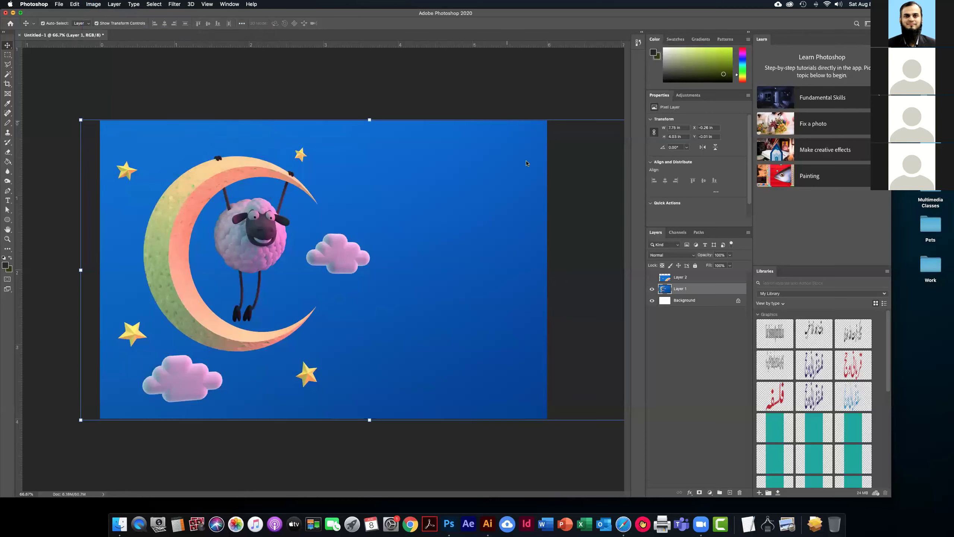
pyautogui.moveTo(717, 265)
pyautogui.mouseDown()
pyautogui.moveTo(709, 264)
pyautogui.moveTo(726, 281)
pyautogui.mouseUp()
pyautogui.click(777, 256)
pyautogui.press('v')
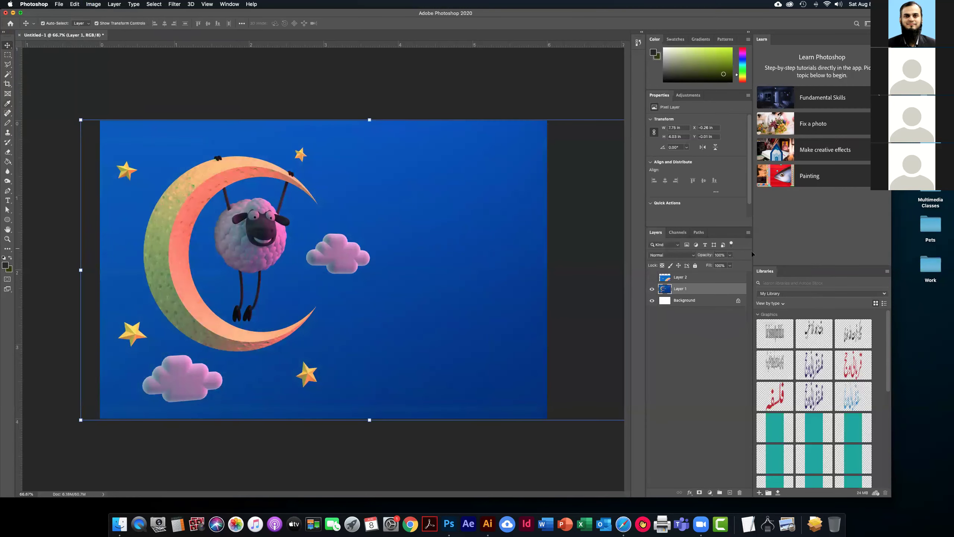
pyautogui.click(574, 249)
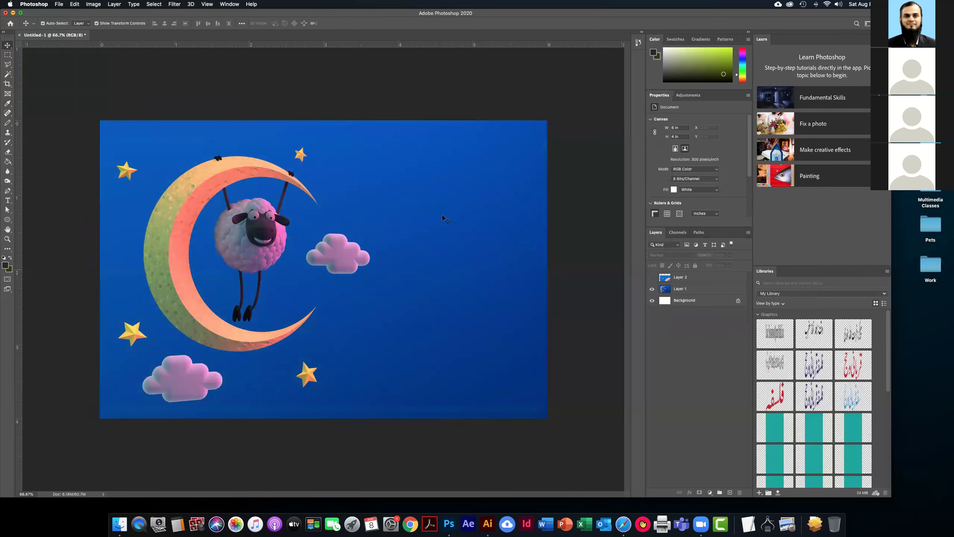
pyautogui.click(338, 221)
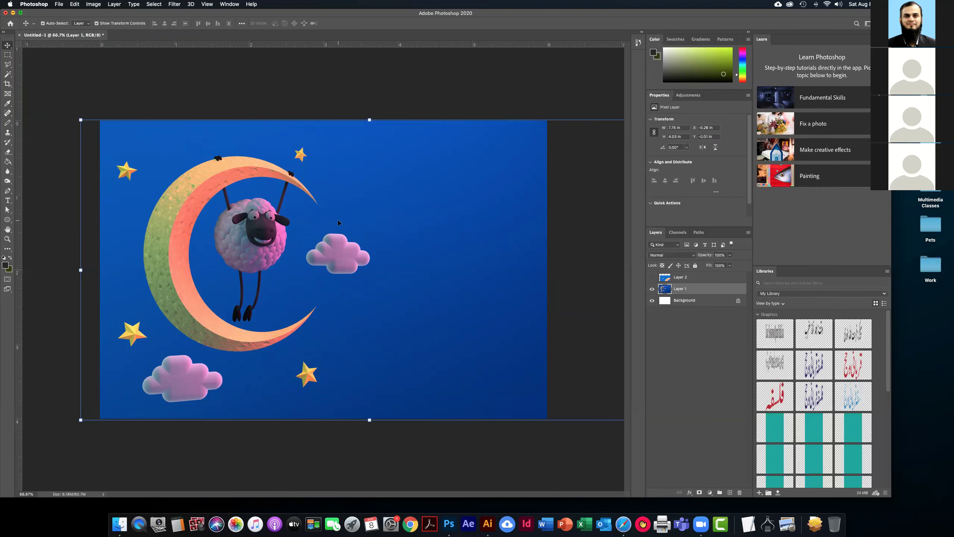
pyautogui.click(263, 115)
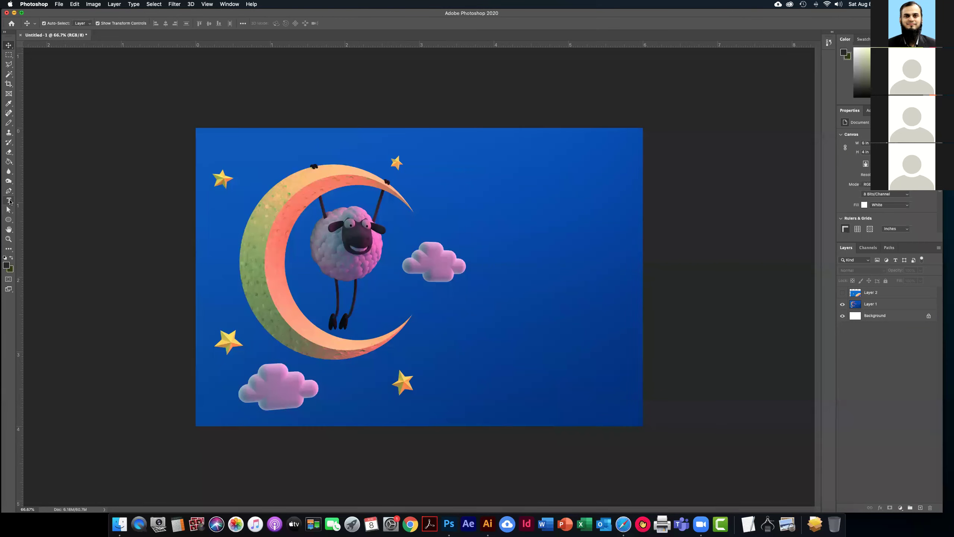
# Place a horizontal type layer with the placeholder text "Lorem Ipsum" in 10 pt Myriad Pro beside the small star above the moon's tip
pyautogui.click(9, 202)
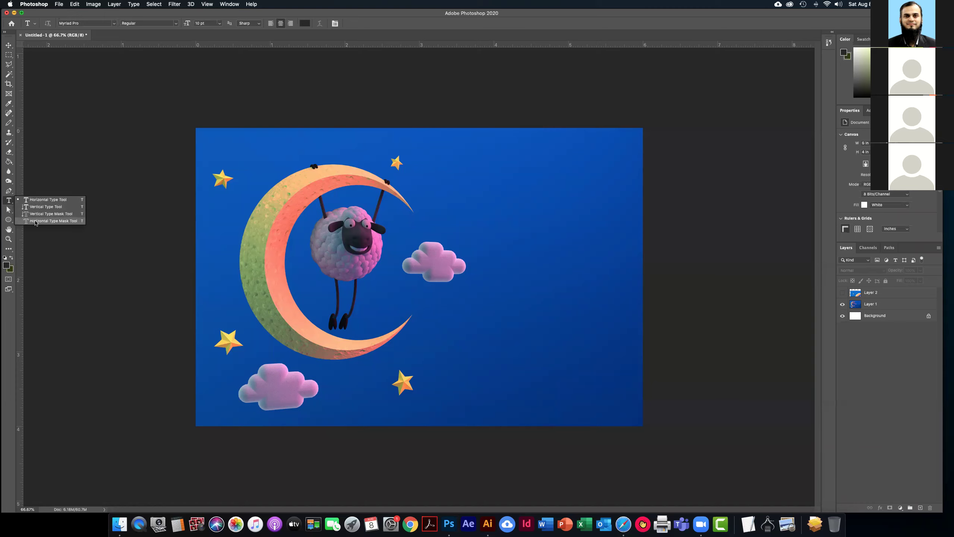
pyautogui.click(10, 201)
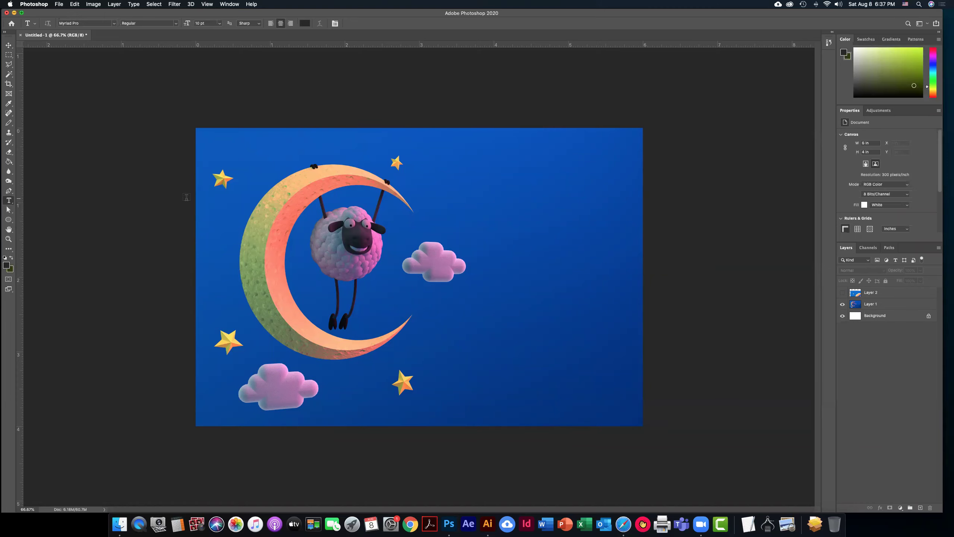
pyautogui.click(455, 166)
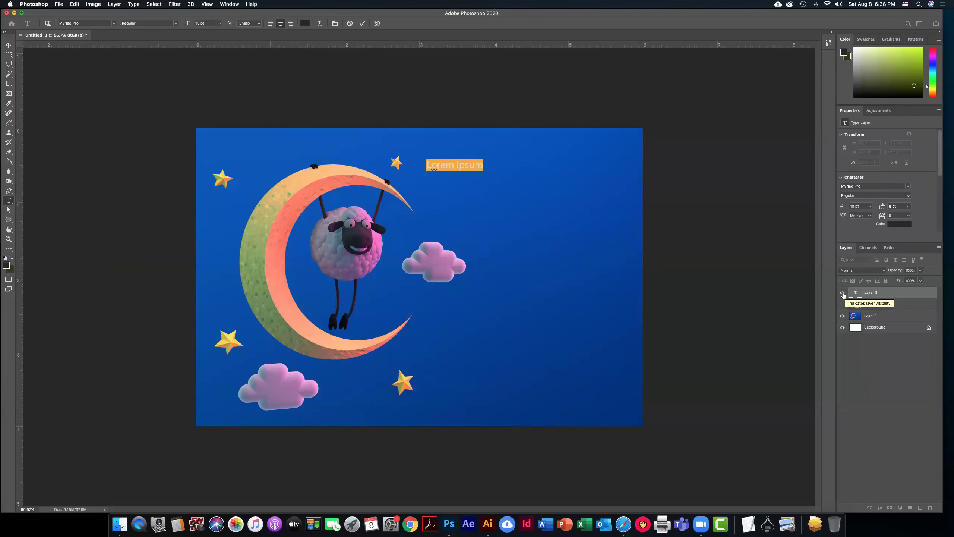
# Commit the Lorem Ipsum text and toggle its layer's visibility off and back on
pyautogui.click(844, 293)
pyautogui.click(843, 293)
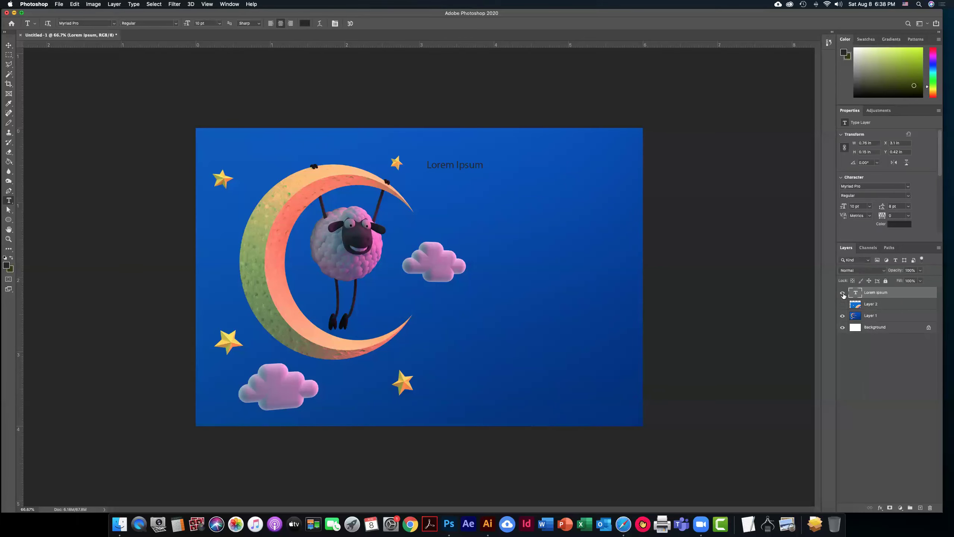
pyautogui.click(843, 294)
pyautogui.click(843, 294)
# Replace the placeholder text "Lorem Ipsum" beside the small star with "Eid Mubarak"
pyautogui.click(454, 166)
pyautogui.tripleClick(453, 163)
pyautogui.doubleClick(454, 163)
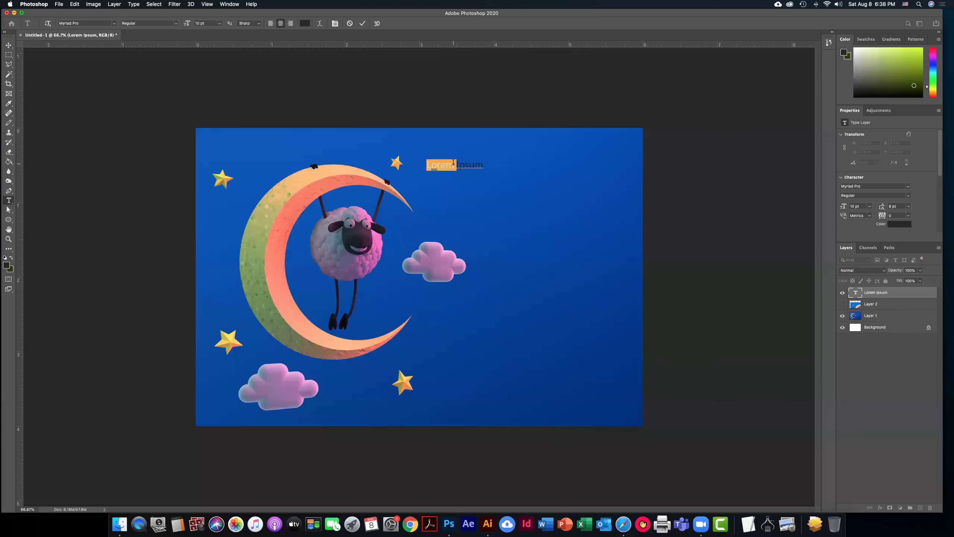
pyautogui.tripleClick(454, 162)
pyautogui.moveTo(435, 164)
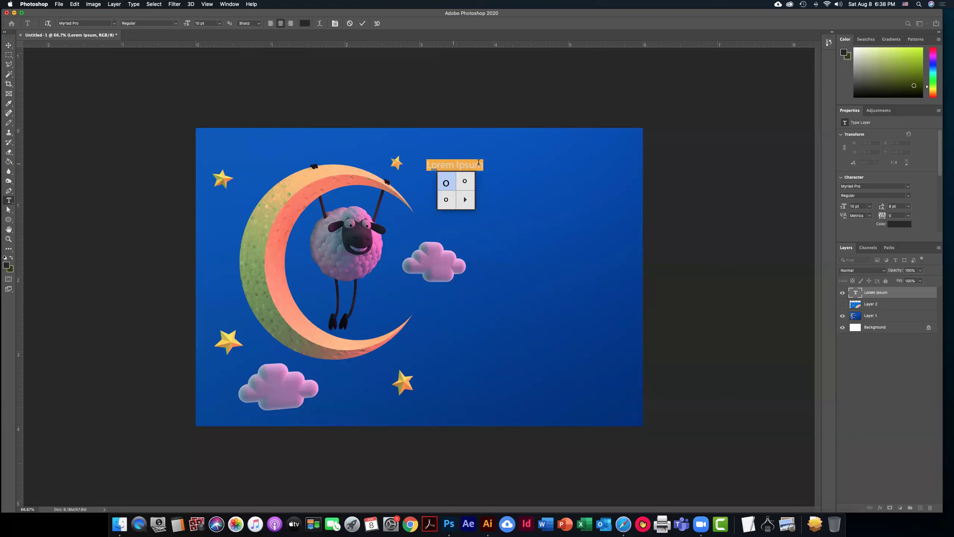
pyautogui.tripleClick(451, 163)
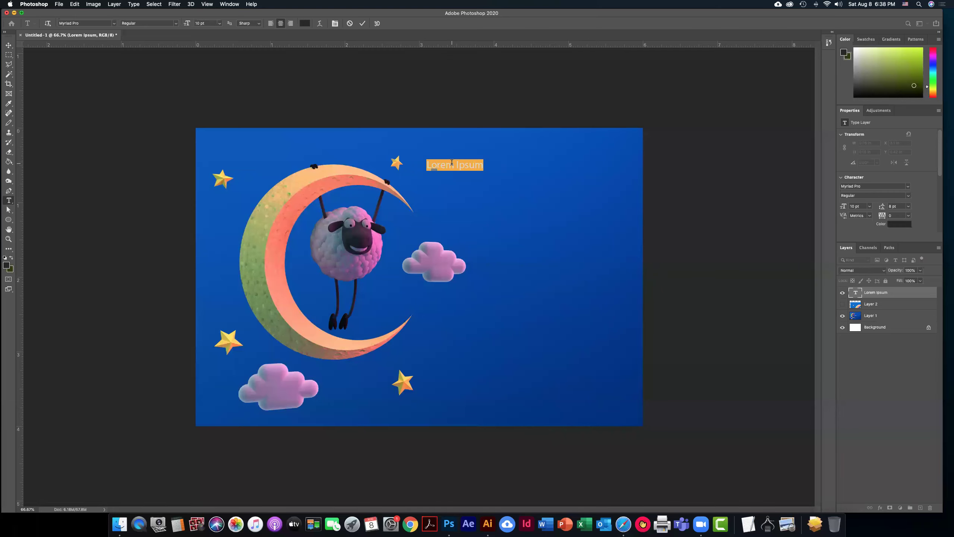
pyautogui.press('BackSpace')
pyautogui.write('Pd')
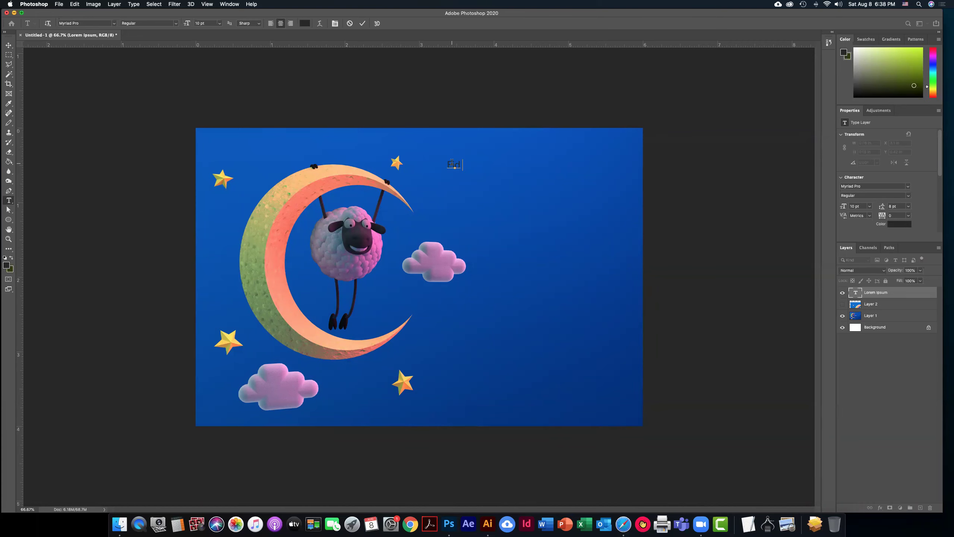
pyautogui.write(' Mubarak')
# Select the whole "Eid Mubarak" line and set its font to Ballpark
pyautogui.doubleClick(462, 166)
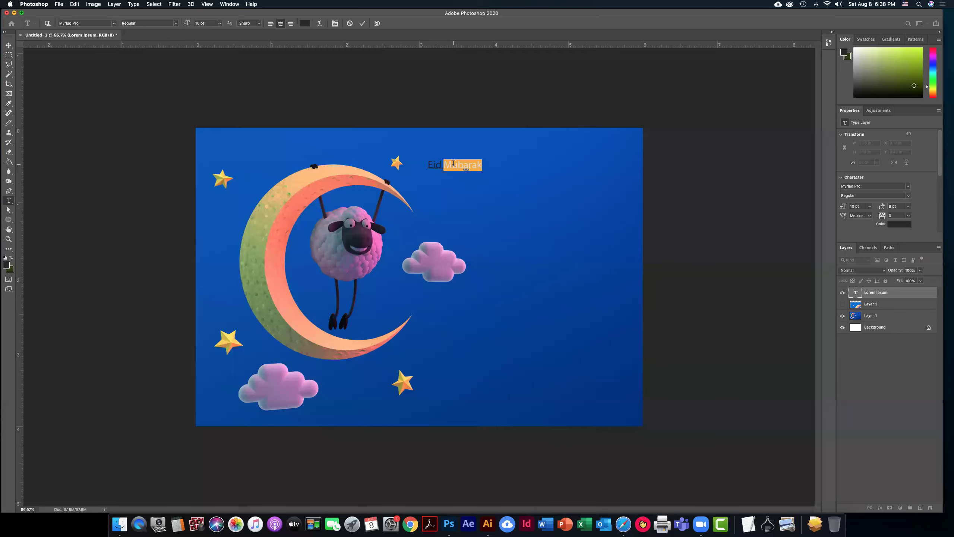
pyautogui.tripleClick(453, 163)
pyautogui.click(113, 24)
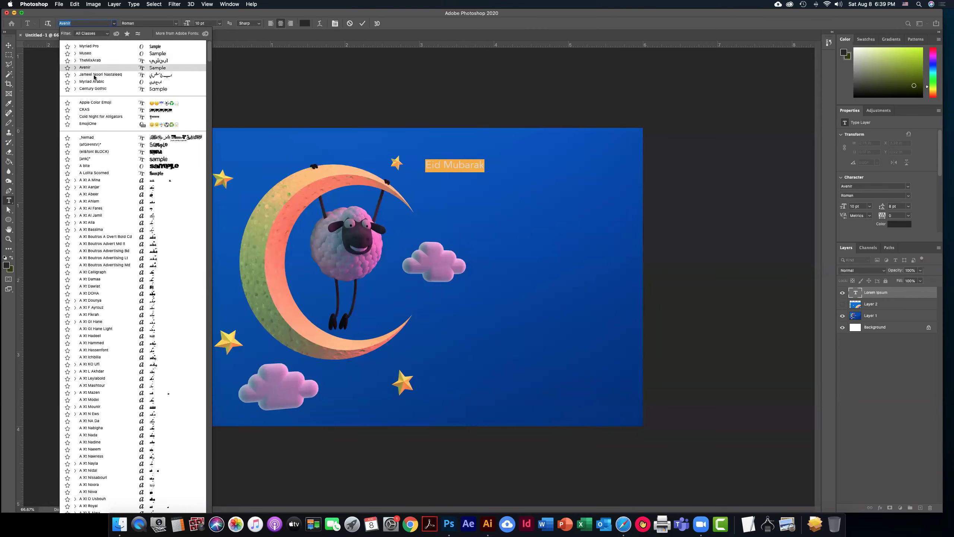
pyautogui.scroll(-5, 139, 334)
pyautogui.scroll(-20, 139, 334)
pyautogui.scroll(-20, 139, 335)
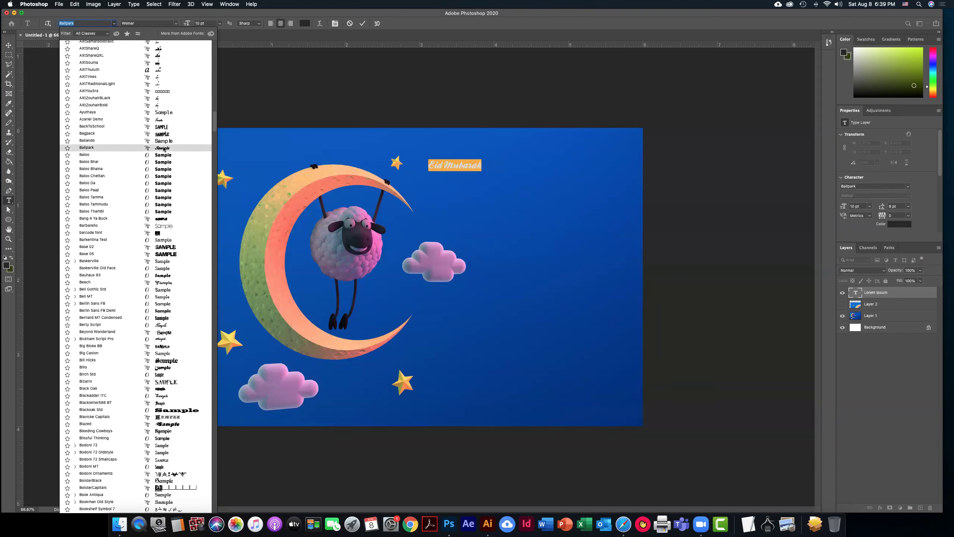
pyautogui.click(163, 148)
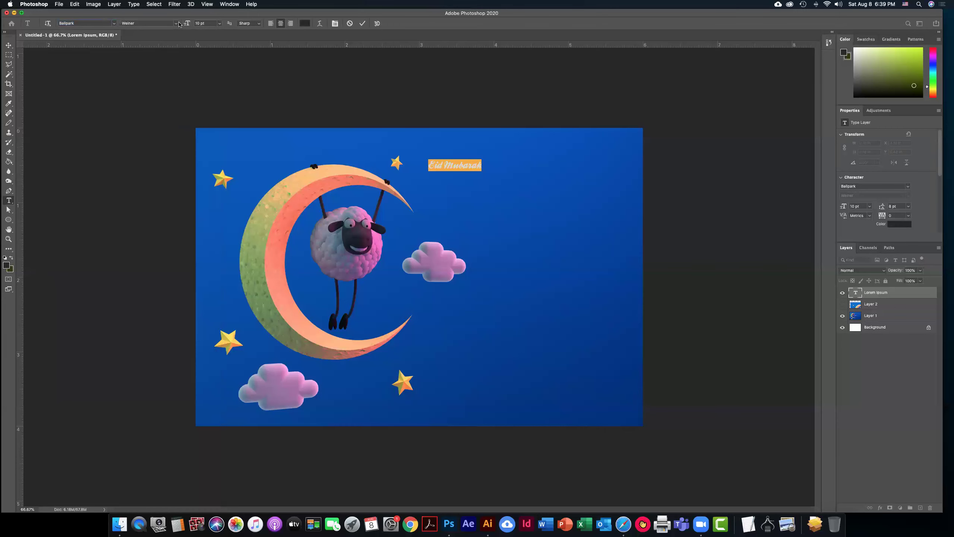
# Enlarge the "Eid Mubarak" text to 30 pt and fine-tune its size to 28 pt
pyautogui.click(220, 24)
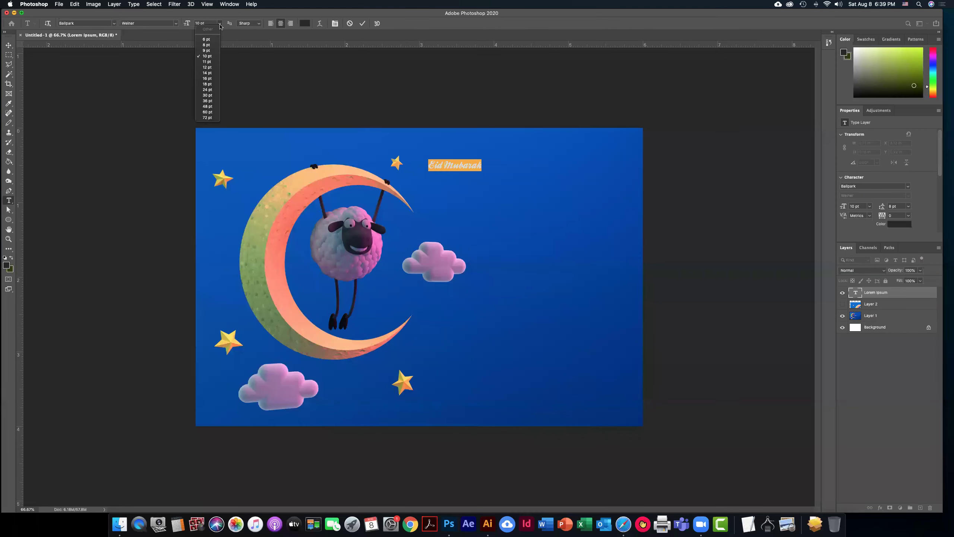
pyautogui.click(207, 95)
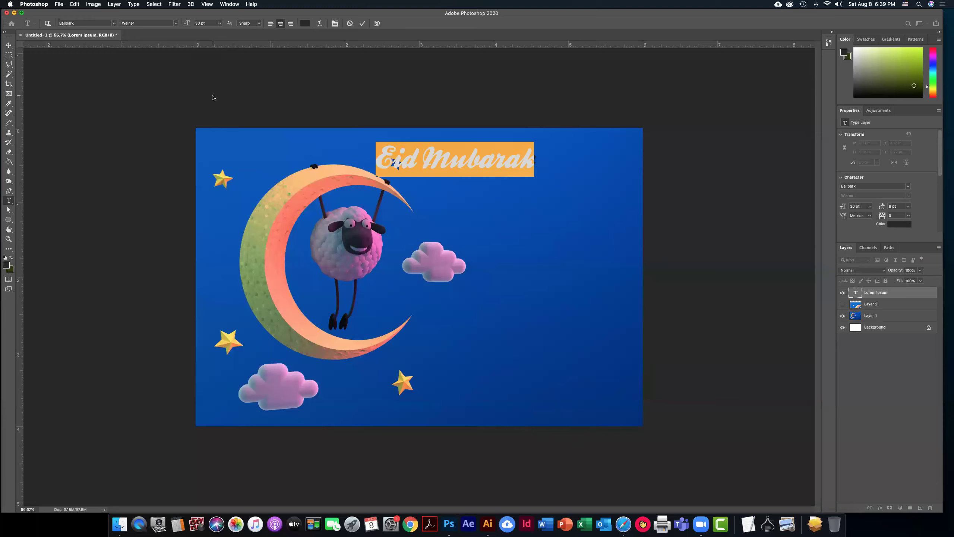
pyautogui.click(220, 24)
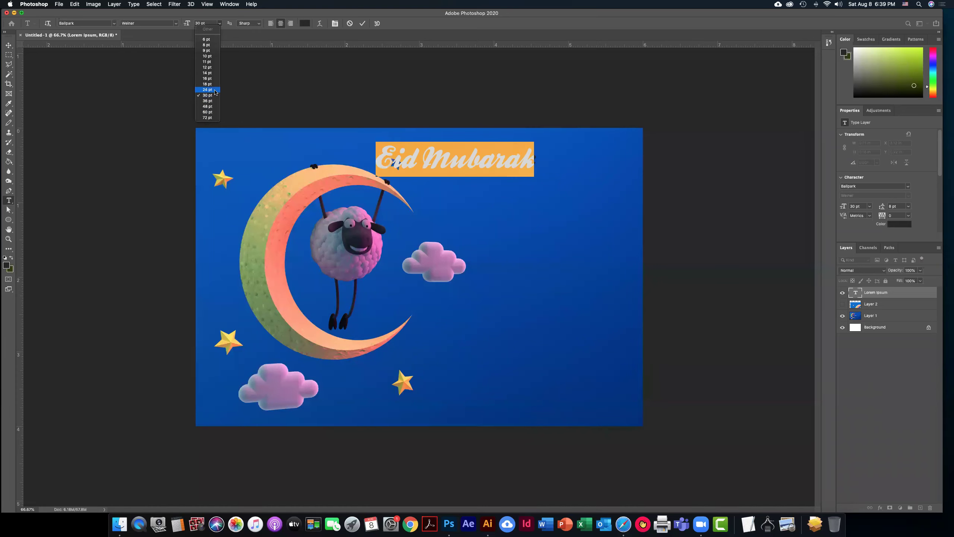
pyautogui.click(200, 24)
pyautogui.click(200, 24)
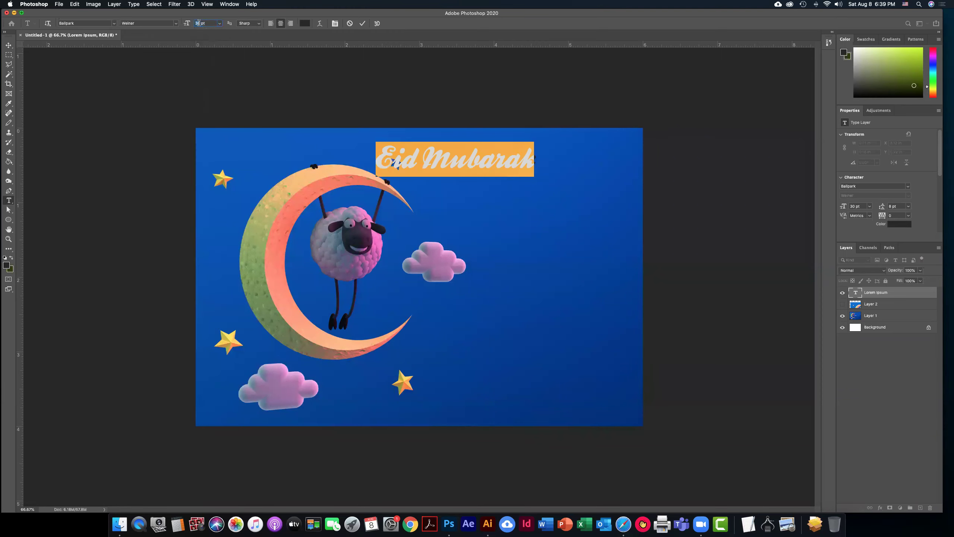
pyautogui.write('28')
pyautogui.press('Return')
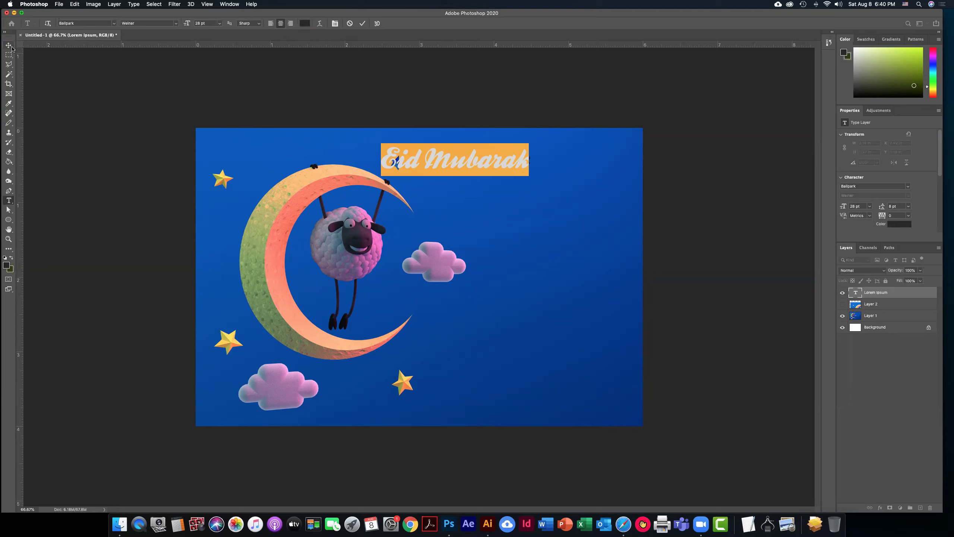
# Try white and magenta as the "Eid Mubarak" text color, and settle on green #15cd28
pyautogui.click(306, 24)
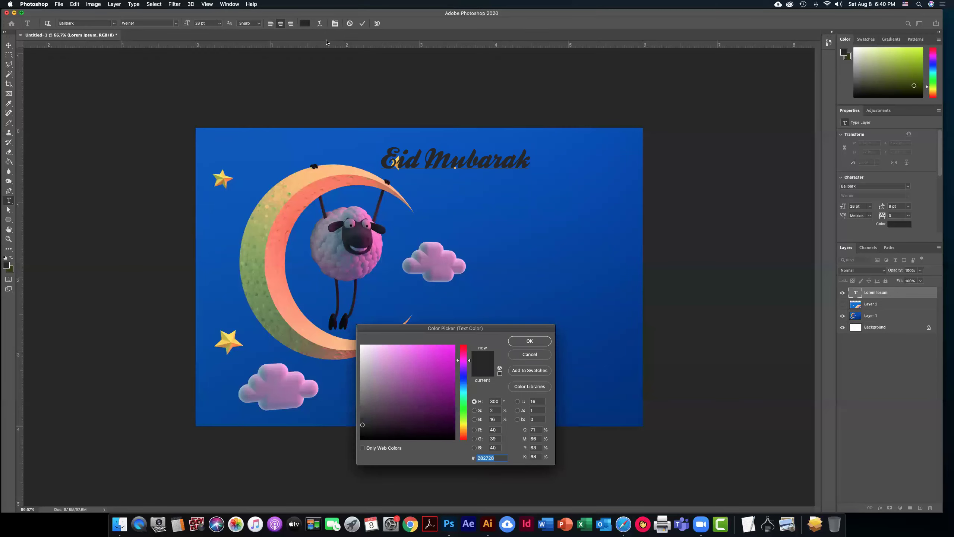
pyautogui.moveTo(511, 332); pyautogui.dragTo(562, 209)
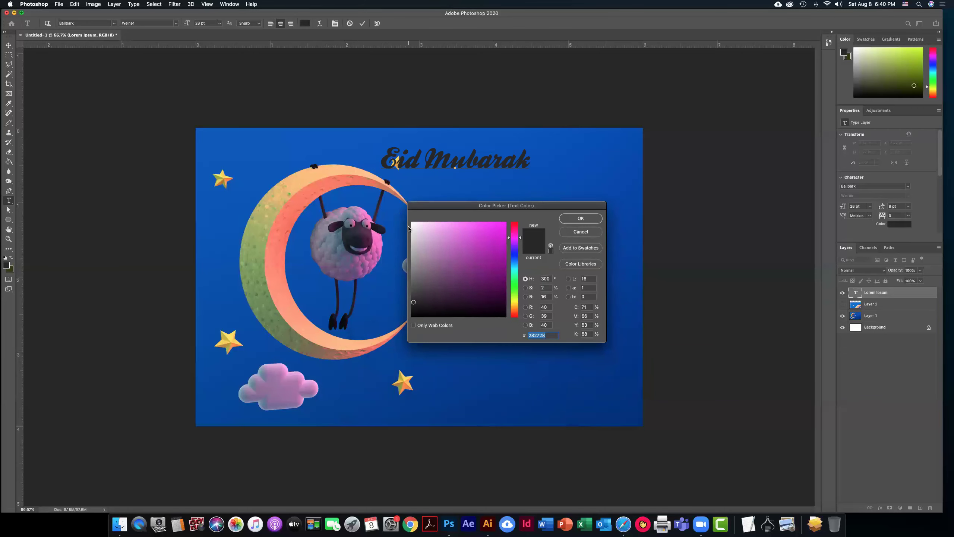
pyautogui.moveTo(476, 207); pyautogui.dragTo(502, 213)
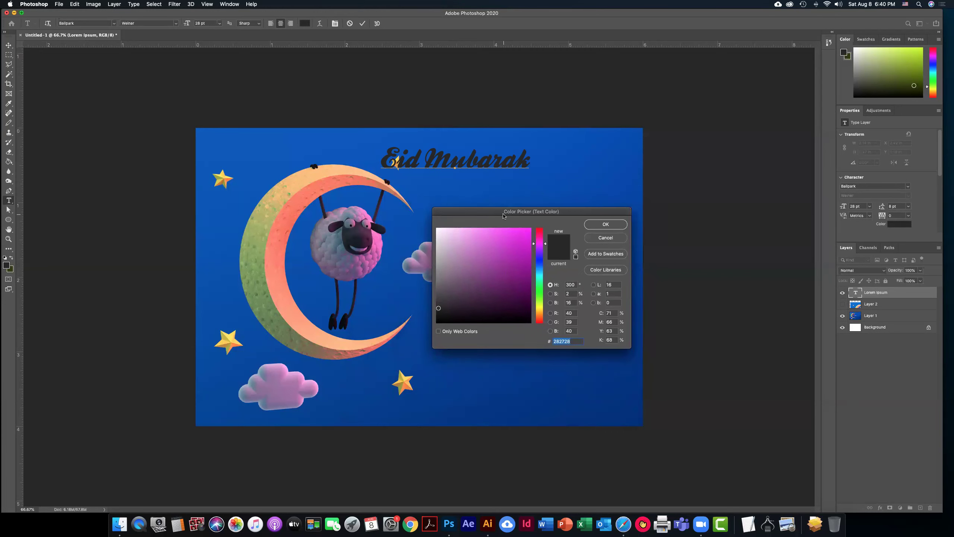
pyautogui.click(438, 228)
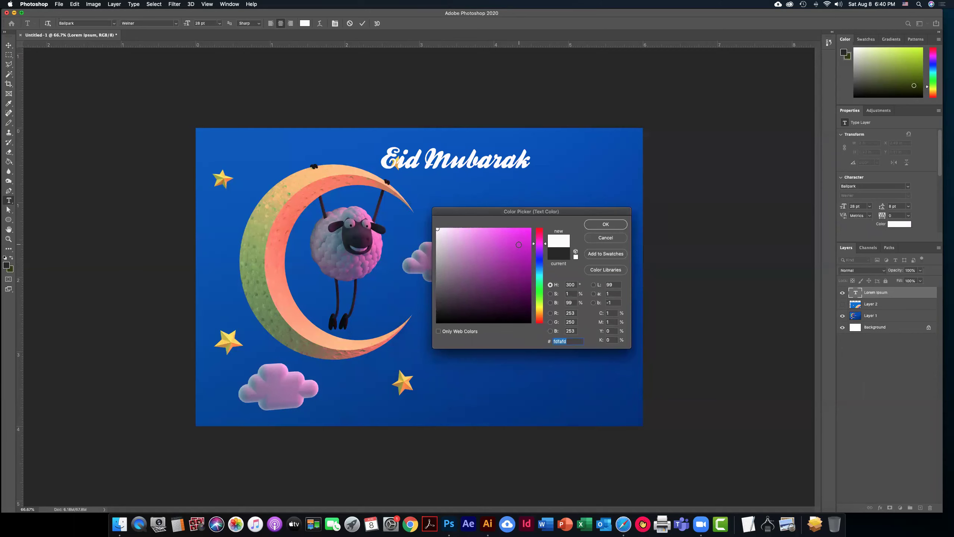
pyautogui.click(519, 245)
pyautogui.click(509, 267)
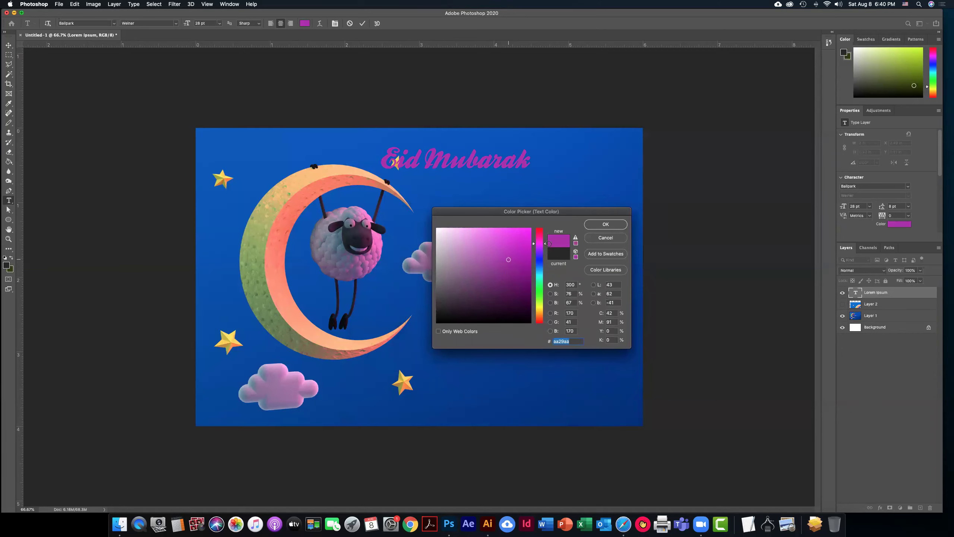
pyautogui.moveTo(546, 244)
pyautogui.mouseDown()
pyautogui.moveTo(546, 291)
pyautogui.moveTo(546, 228)
pyautogui.moveTo(544, 290)
pyautogui.mouseUp()
pyautogui.click(522, 233)
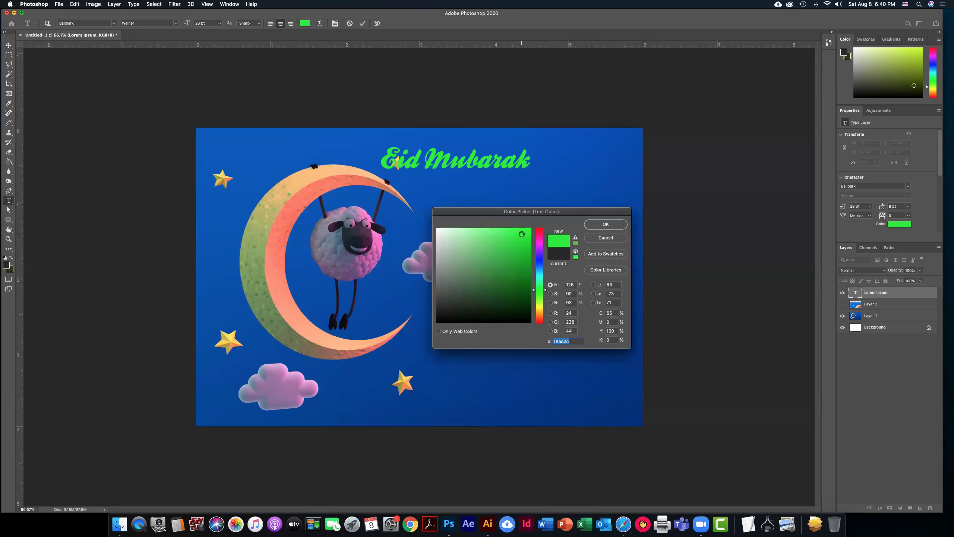
pyautogui.click(511, 257)
pyautogui.click(522, 247)
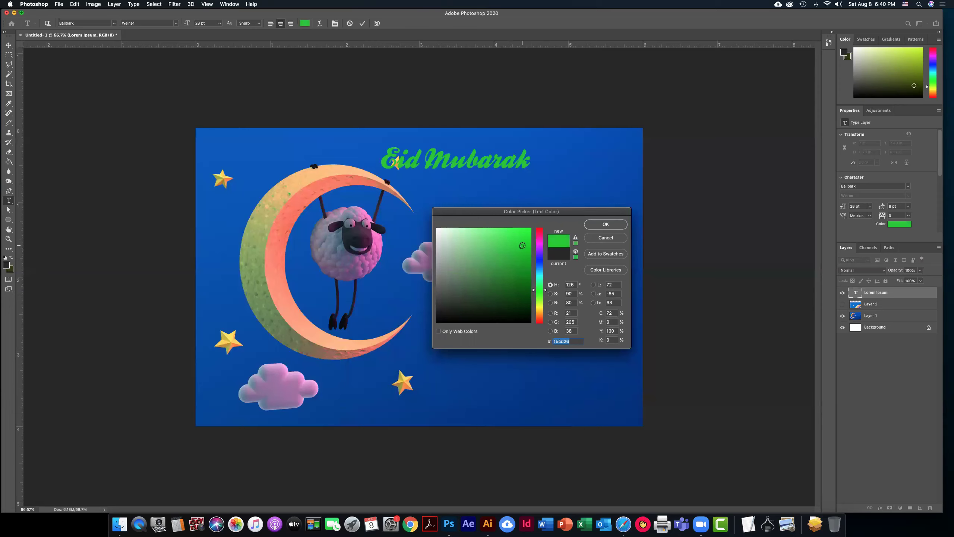
pyautogui.click(606, 225)
pyautogui.click(606, 224)
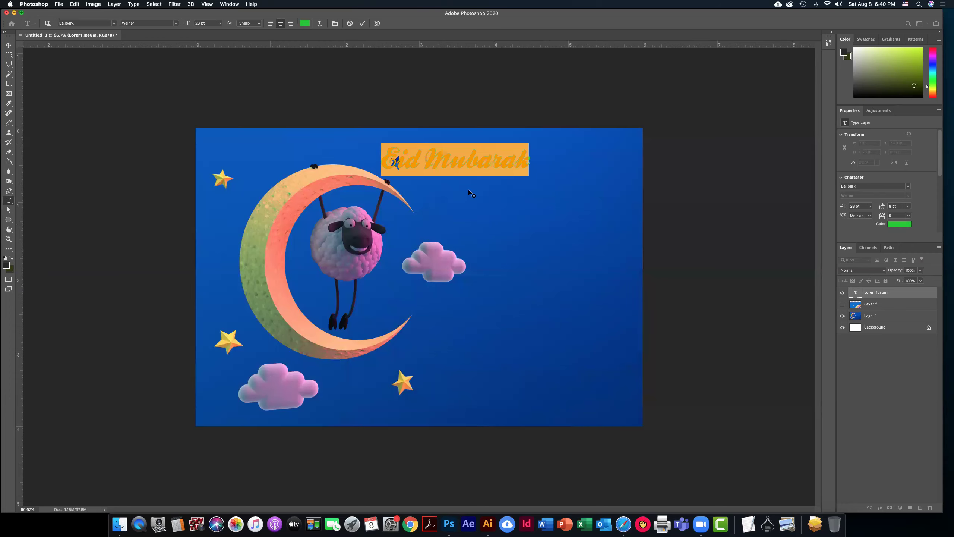
# Commit the green "Eid Mubarak" text and move it into the open sky to the right of the small star
pyautogui.click(9, 46)
pyautogui.click(552, 228)
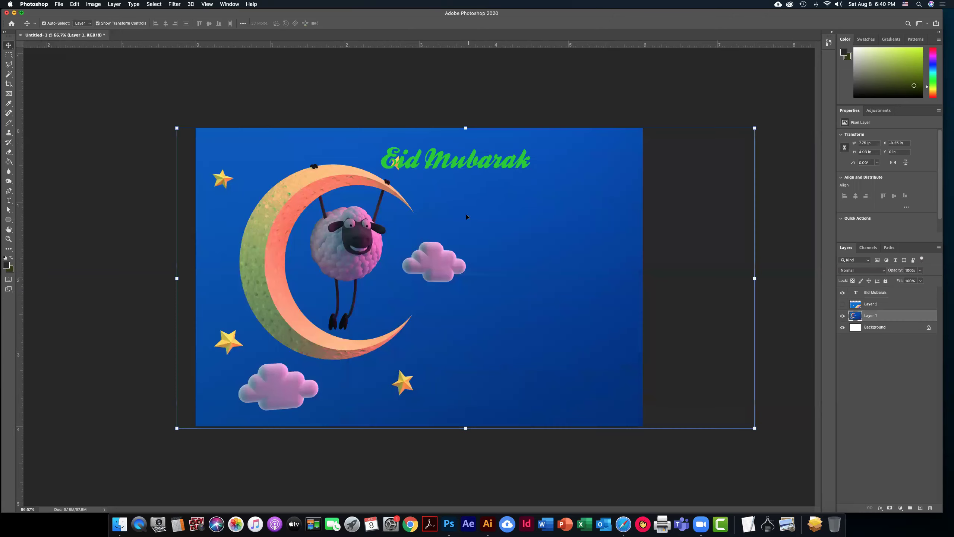
pyautogui.doubleClick(490, 169)
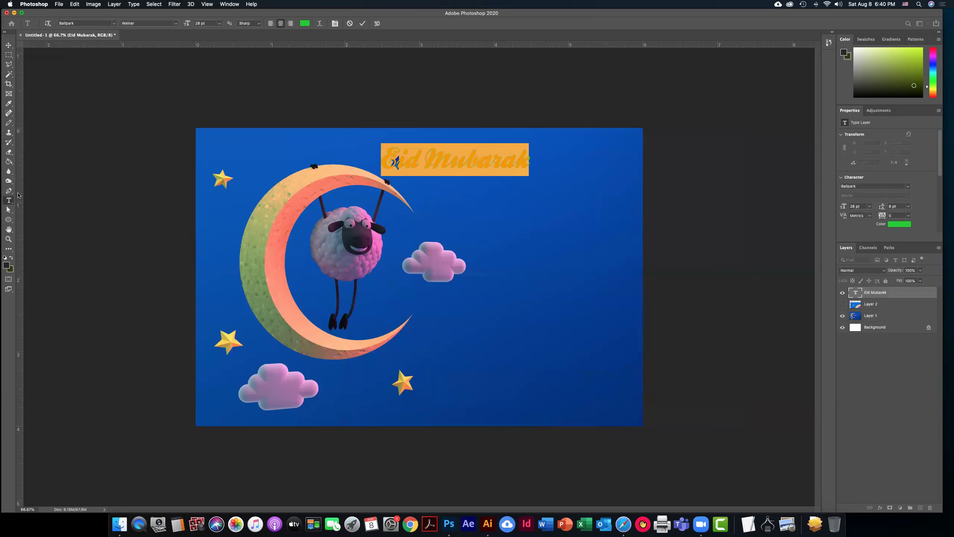
pyautogui.click(462, 164)
pyautogui.doubleClick(462, 164)
pyautogui.press('super+a')
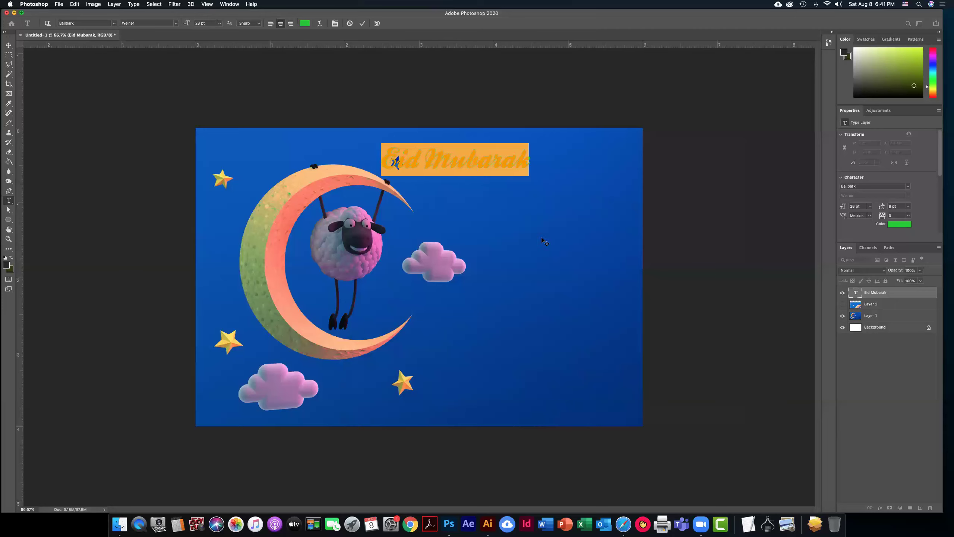
pyautogui.click(9, 46)
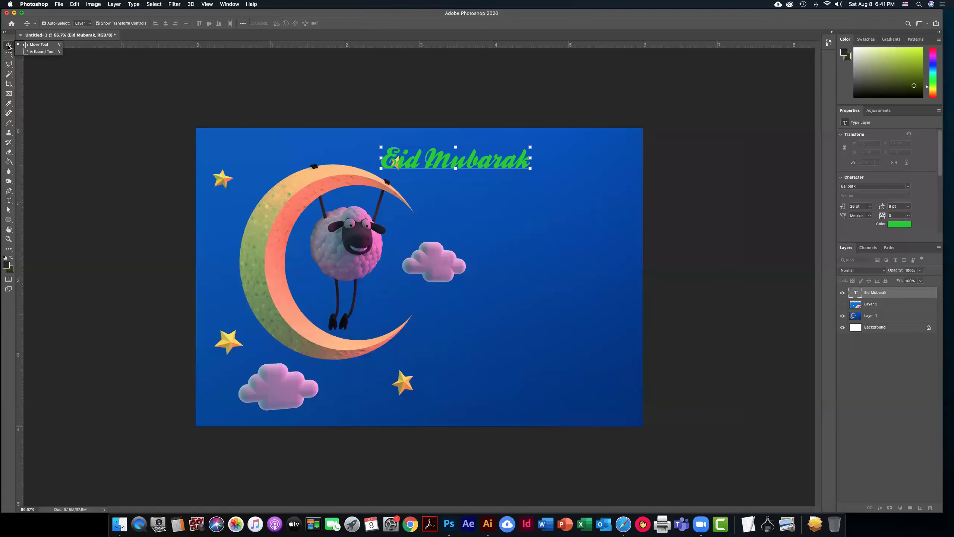
pyautogui.moveTo(448, 159); pyautogui.dragTo(522, 184)
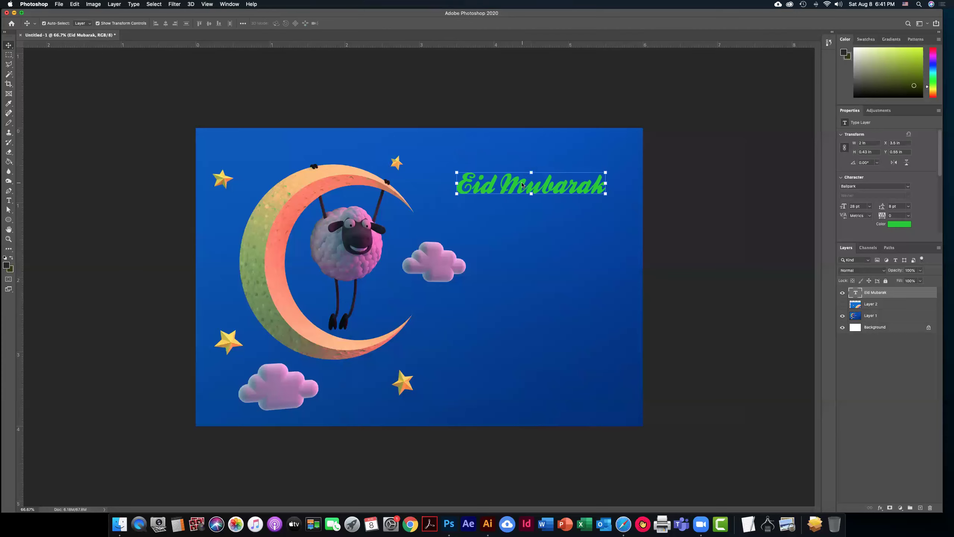
# Reopen the "Eid Mubarak" text, try a 9 pt size and set it to 30 pt
pyautogui.doubleClick(507, 187)
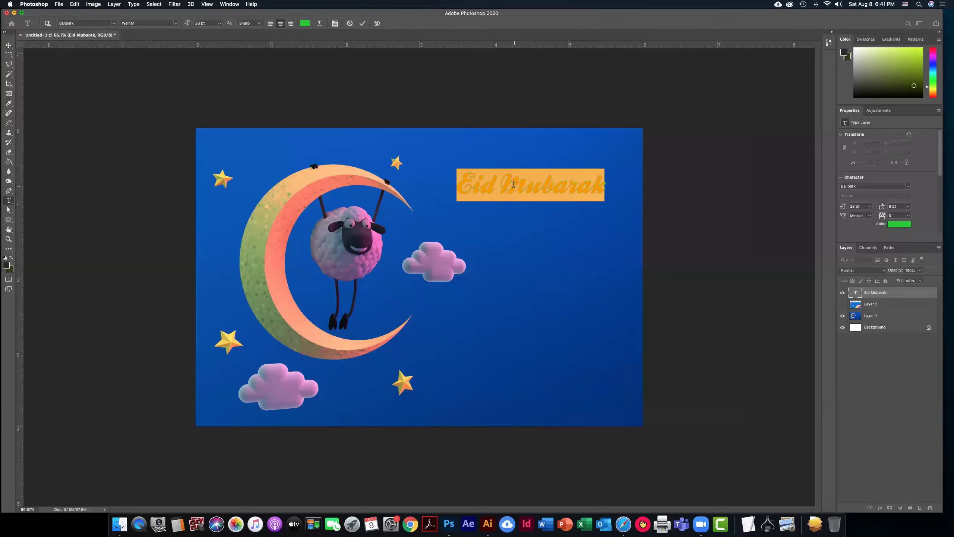
pyautogui.click(219, 23)
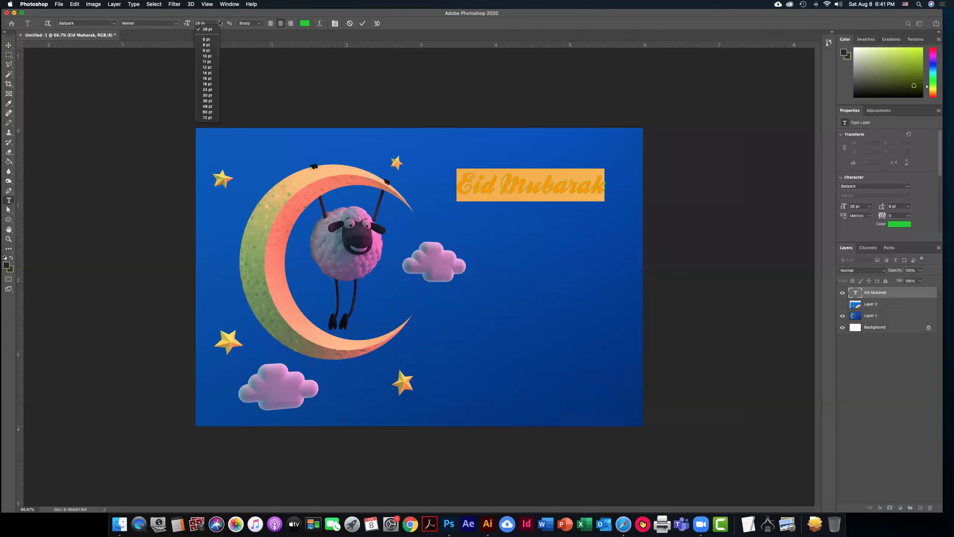
pyautogui.click(207, 50)
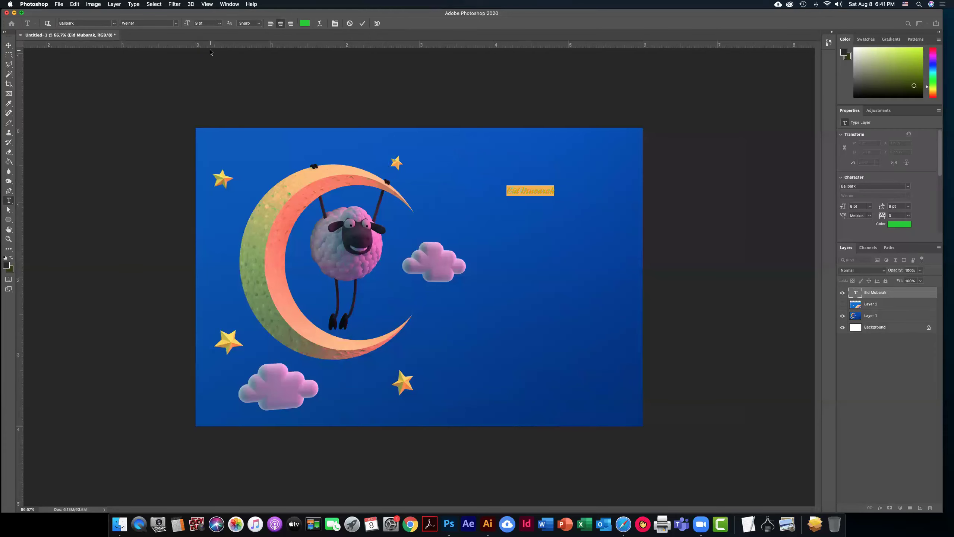
pyautogui.click(220, 24)
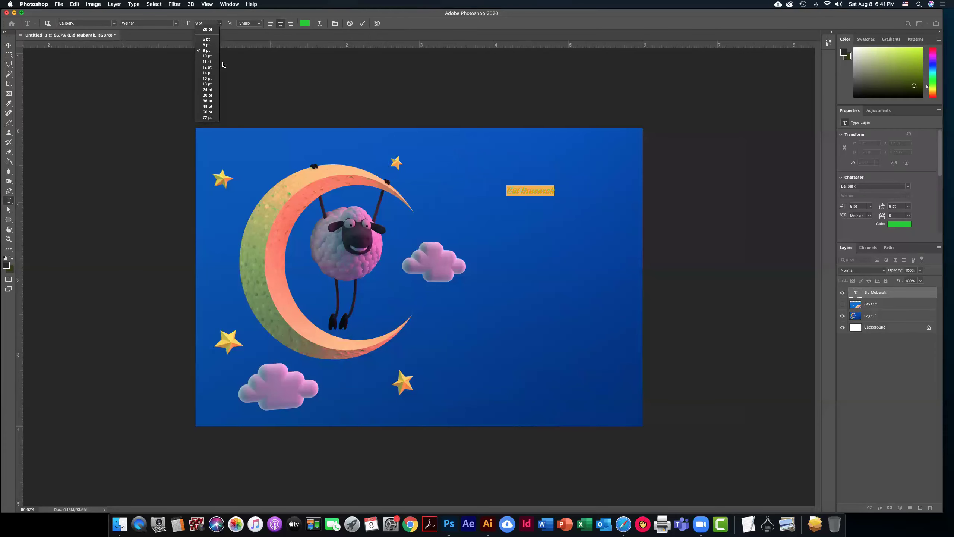
pyautogui.click(207, 95)
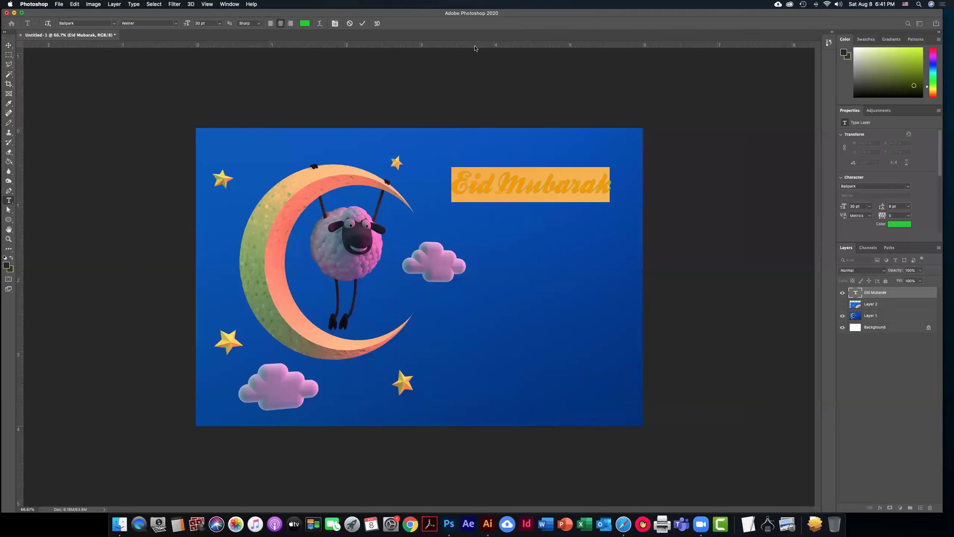
# Commit the resized "Eid Mubarak" text and nudge it slightly upward with the Move tool
pyautogui.click(8, 45)
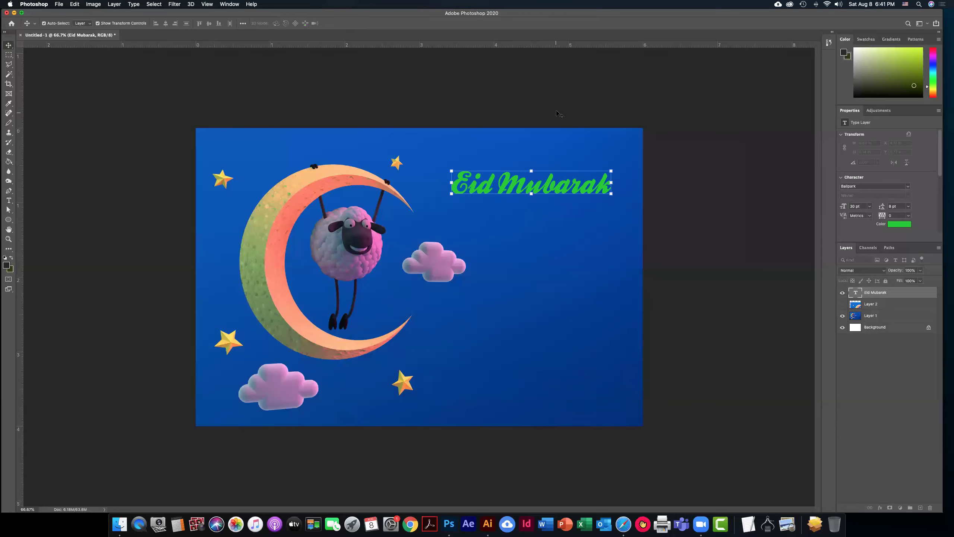
pyautogui.click(563, 192)
pyautogui.moveTo(531, 190); pyautogui.dragTo(530, 185)
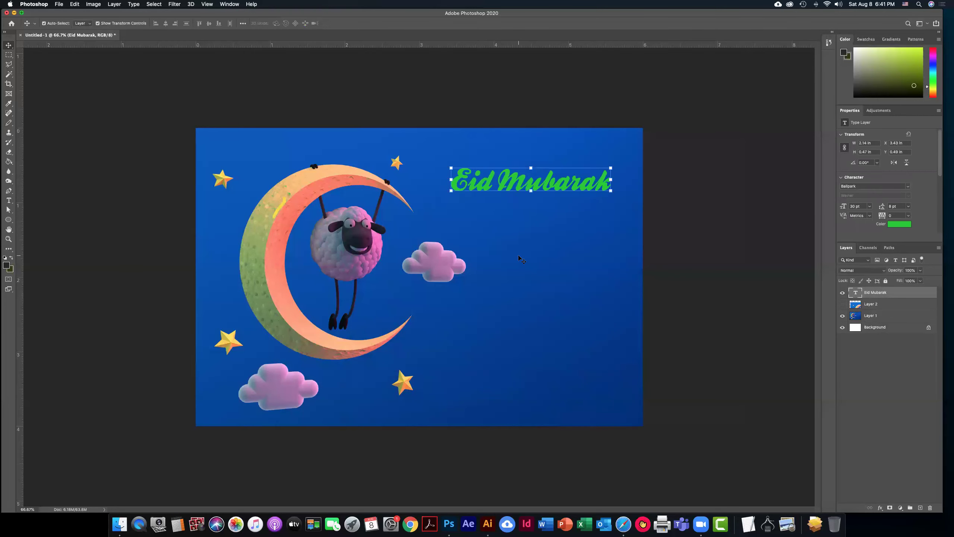
# Add a new text layer below "Eid Mubarak" with two lines reading "we wish all the muslim brothers" and "a very happy Eid."
pyautogui.click(8, 200)
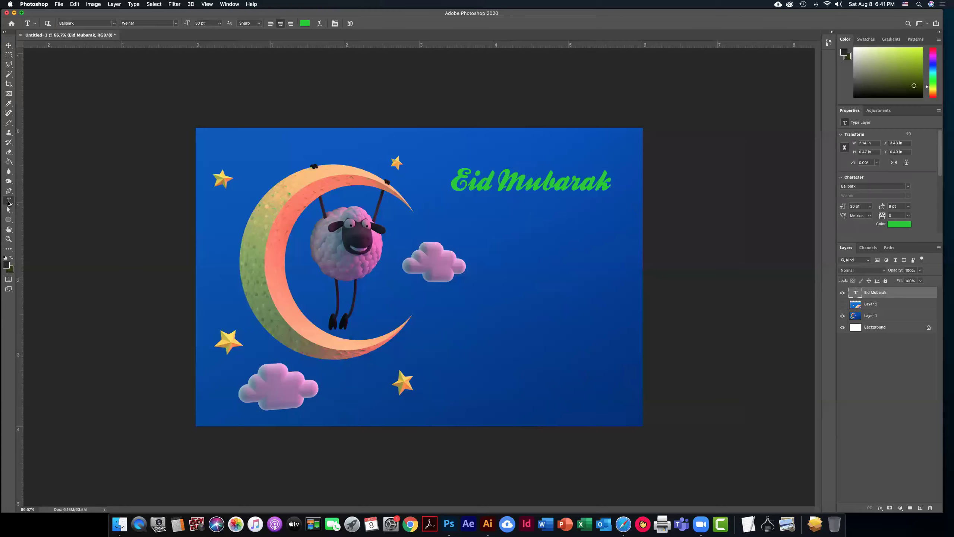
pyautogui.click(461, 220)
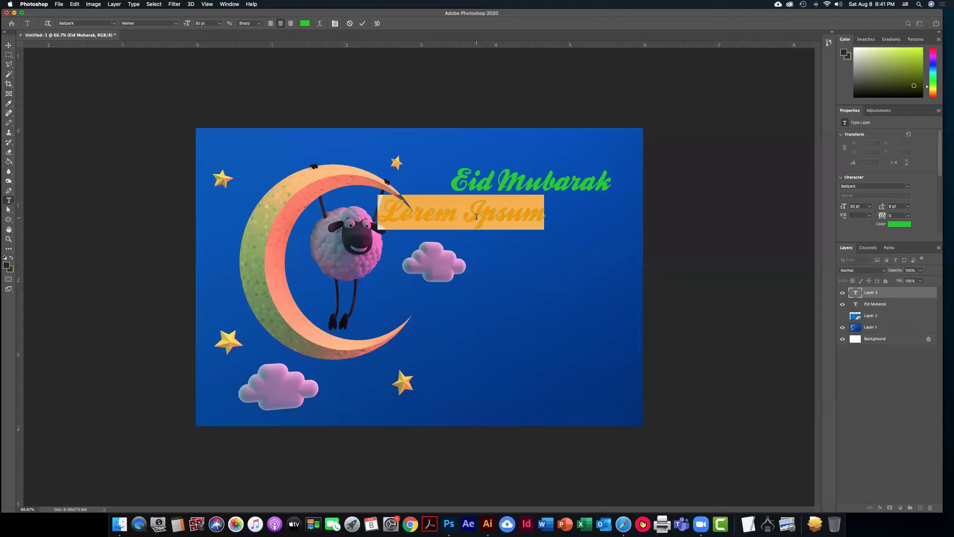
pyautogui.doubleClick(477, 216)
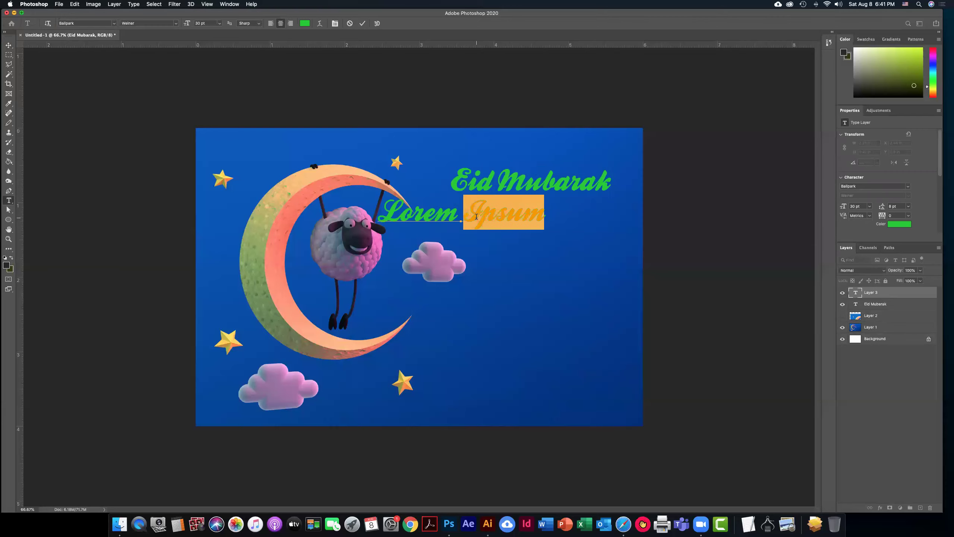
pyautogui.tripleClick(476, 217)
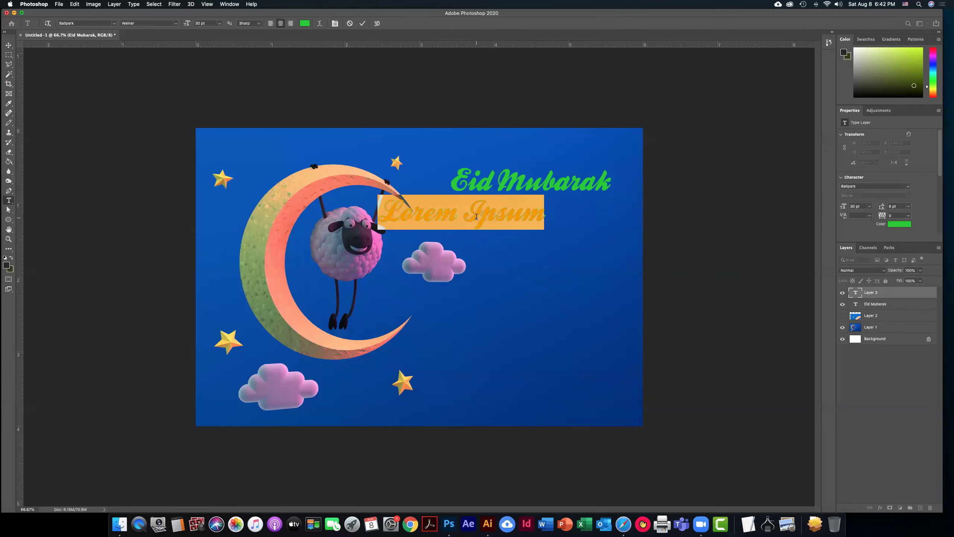
pyautogui.write('we')
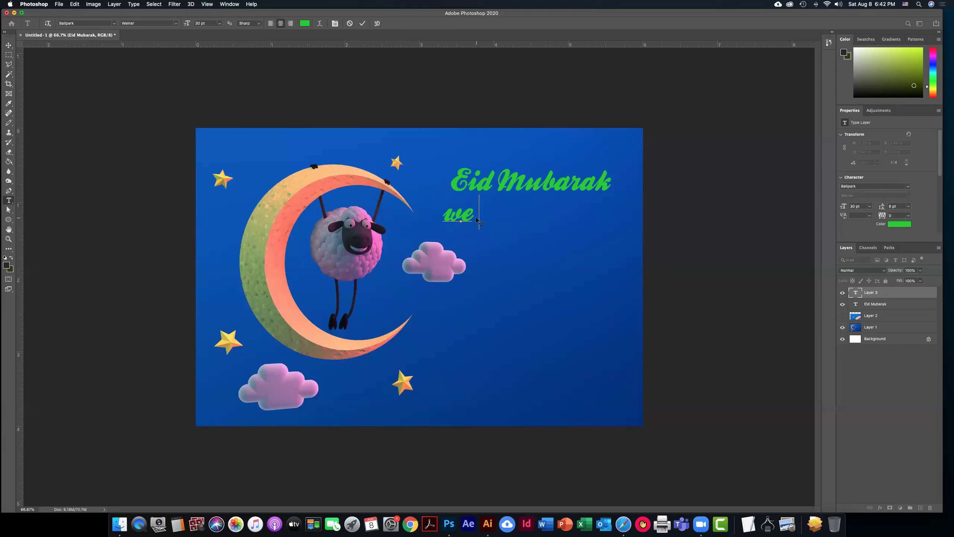
pyautogui.write(' wish a')
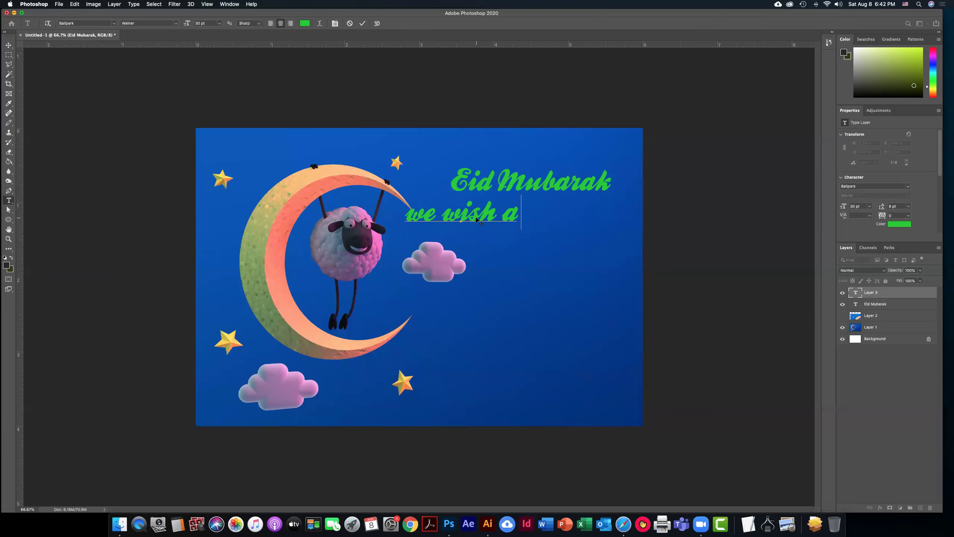
pyautogui.write('ll the m')
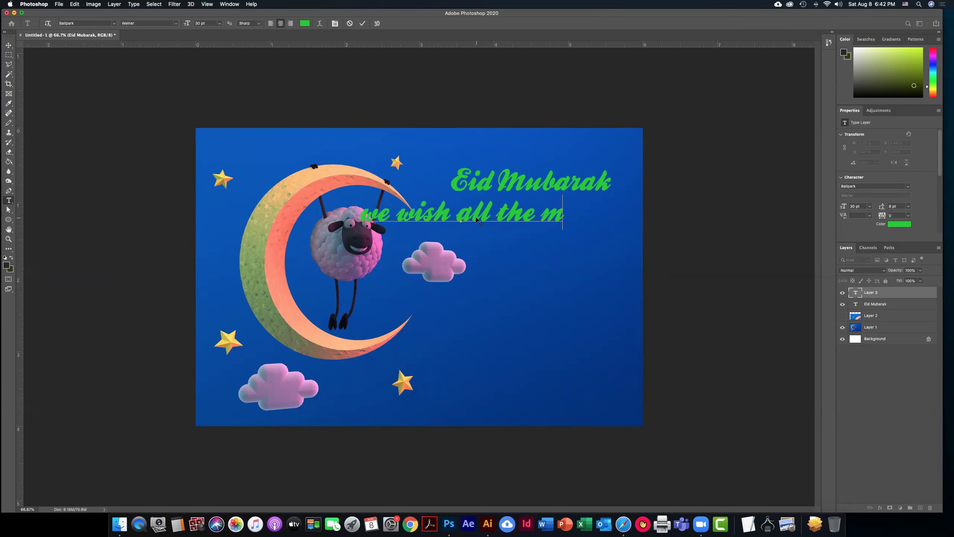
pyautogui.write('uslim')
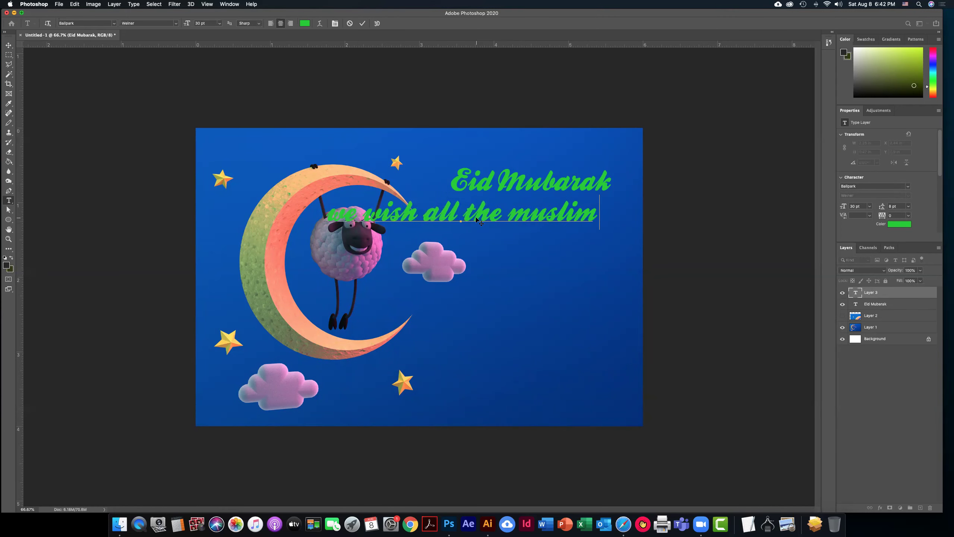
pyautogui.write(' brothers')
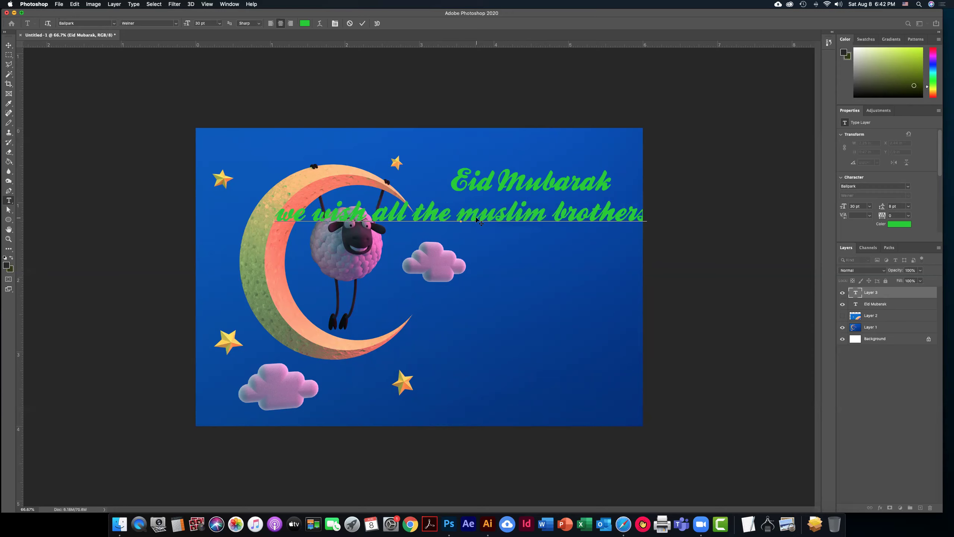
pyautogui.click(475, 220)
pyautogui.write('a very happy Eid')
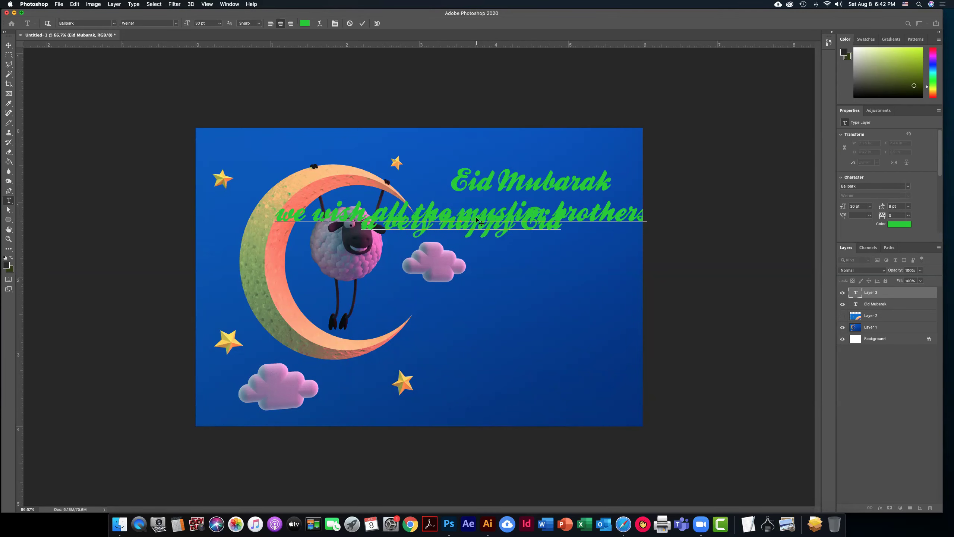
pyautogui.write('.')
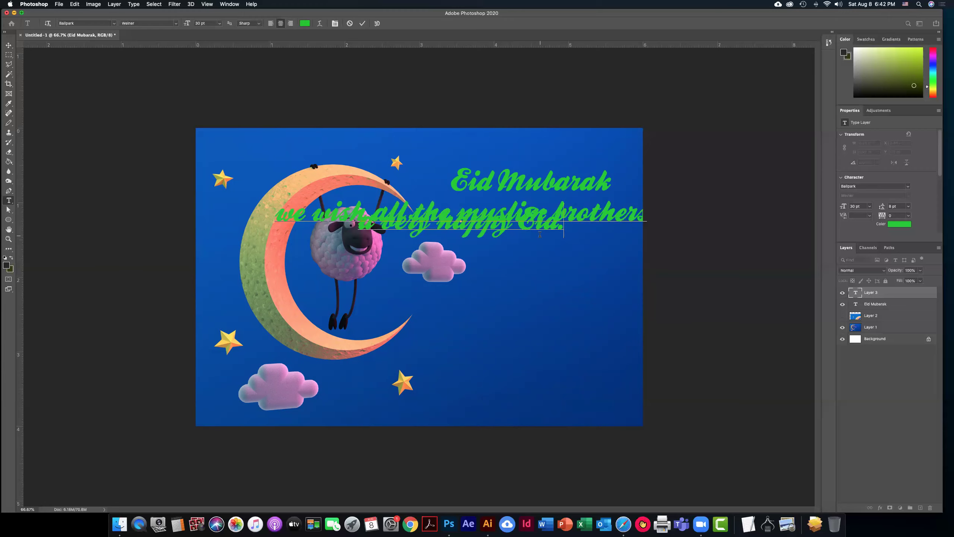
# Select both lines of the new greeting message and set their font size to 18 pt
pyautogui.tripleClick(522, 225)
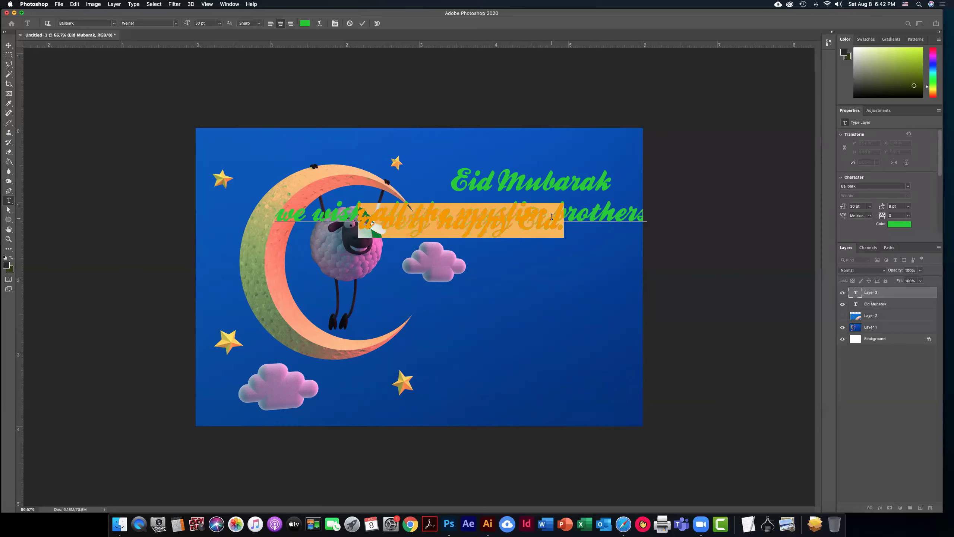
pyautogui.moveTo(563, 226); pyautogui.dragTo(257, 195)
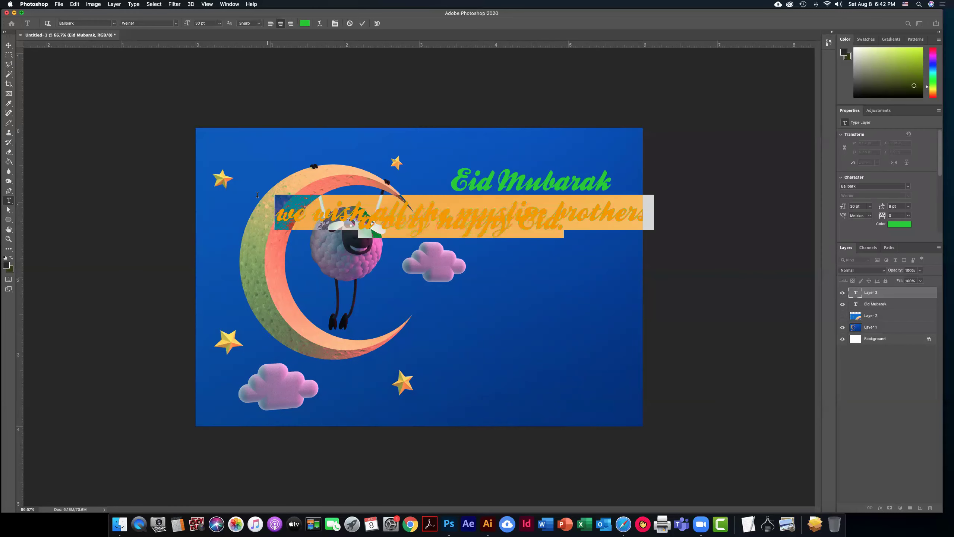
pyautogui.click(434, 225)
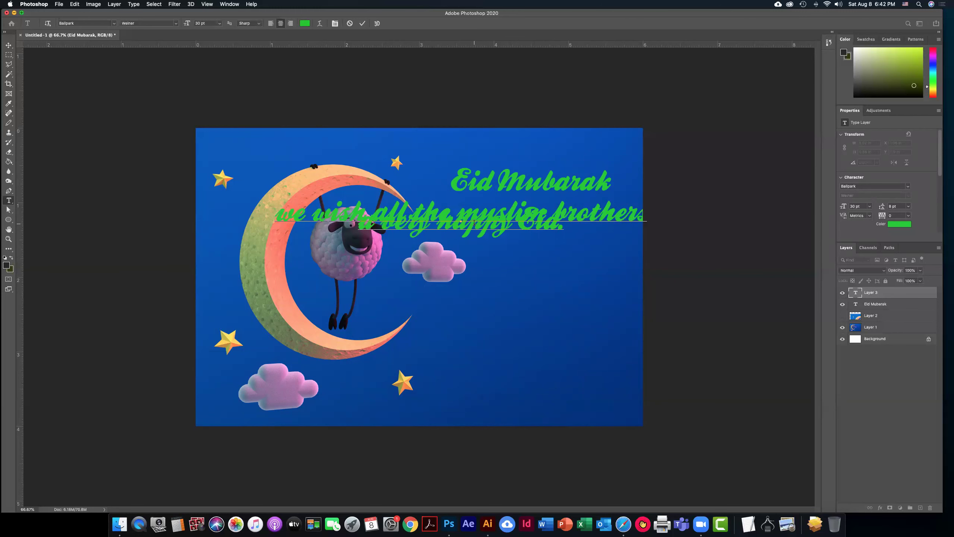
pyautogui.press('super+a')
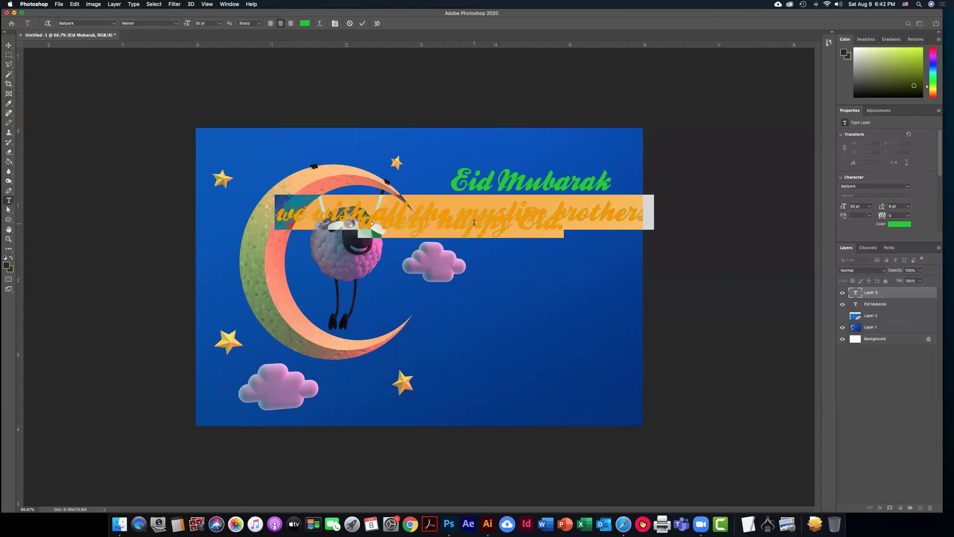
pyautogui.click(567, 234)
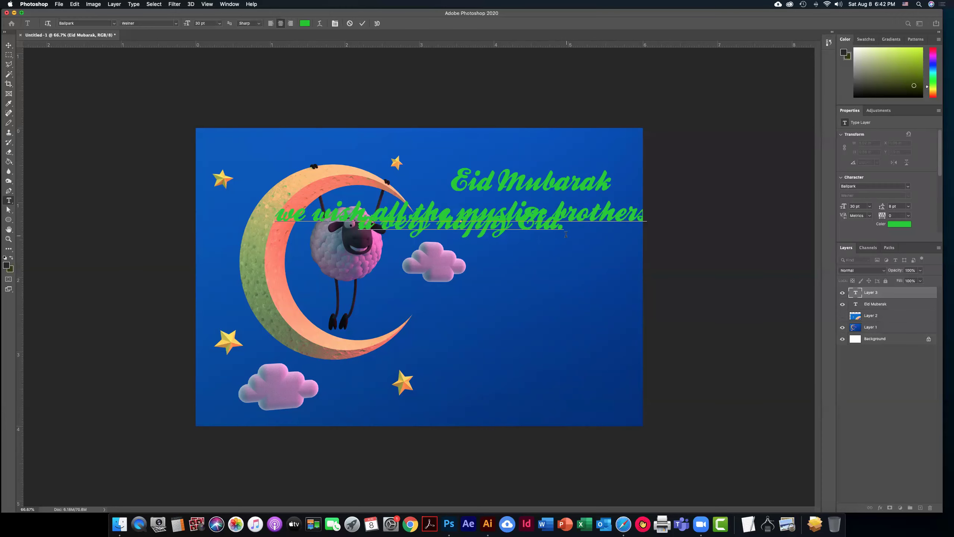
pyautogui.moveTo(564, 228); pyautogui.dragTo(237, 200)
pyautogui.click(479, 225)
pyautogui.press('super+a')
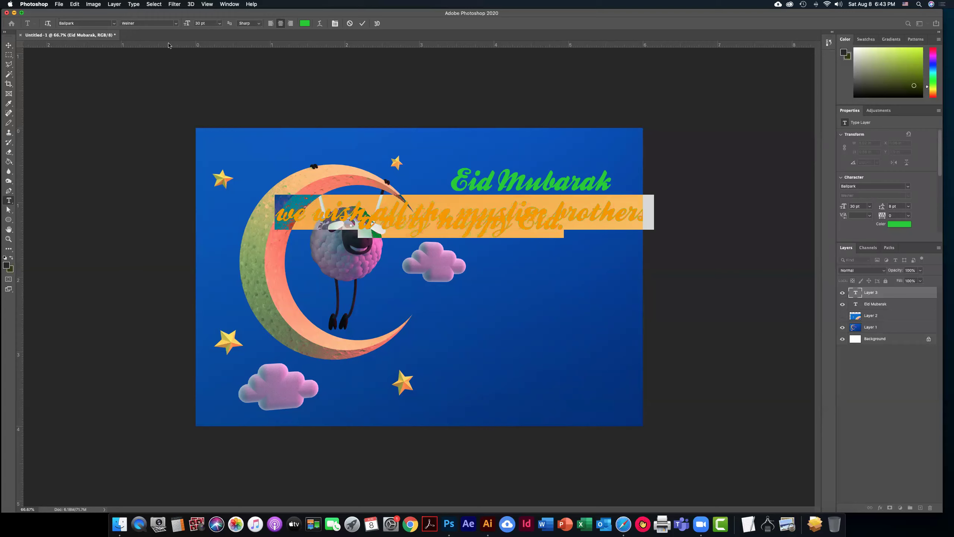
pyautogui.click(219, 24)
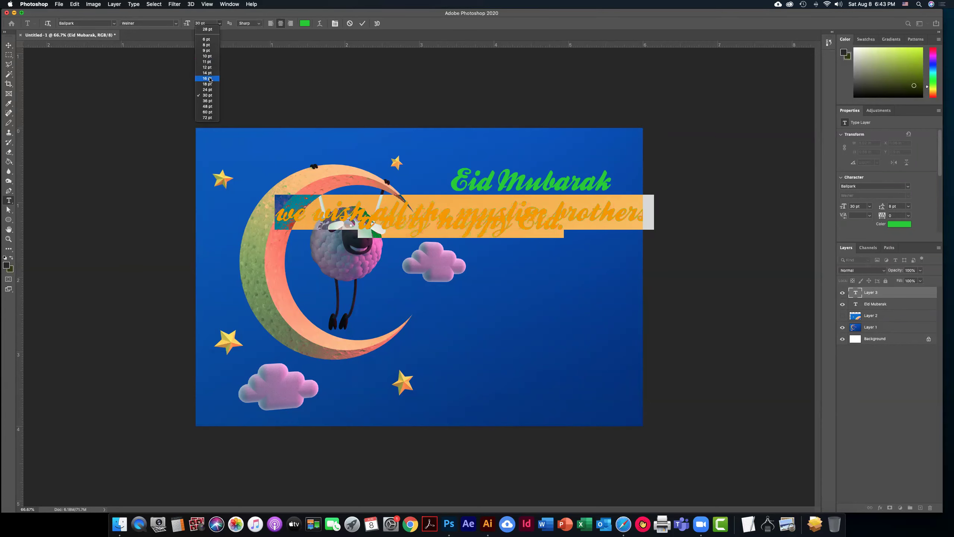
pyautogui.click(207, 84)
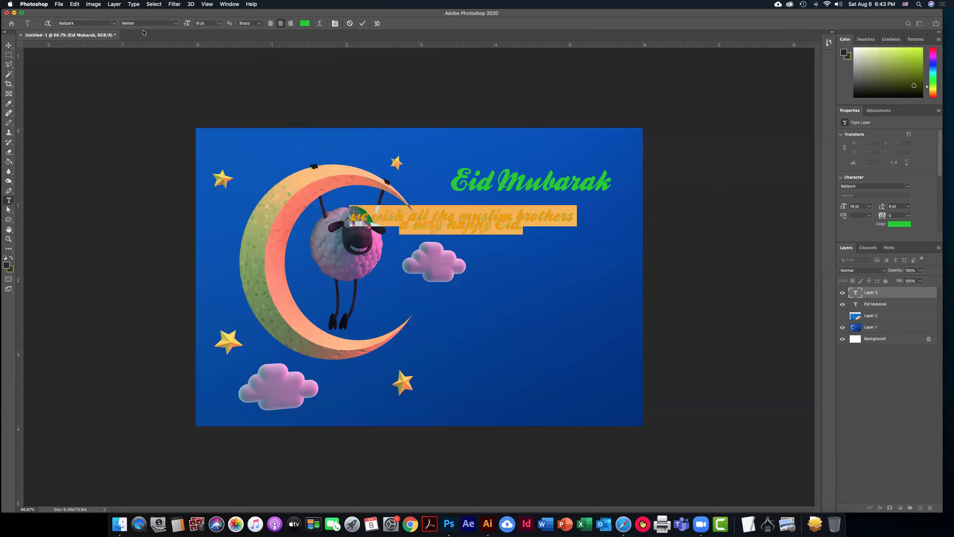
# Change the greeting message's text color to near-white #fbfdfb
pyautogui.click(304, 24)
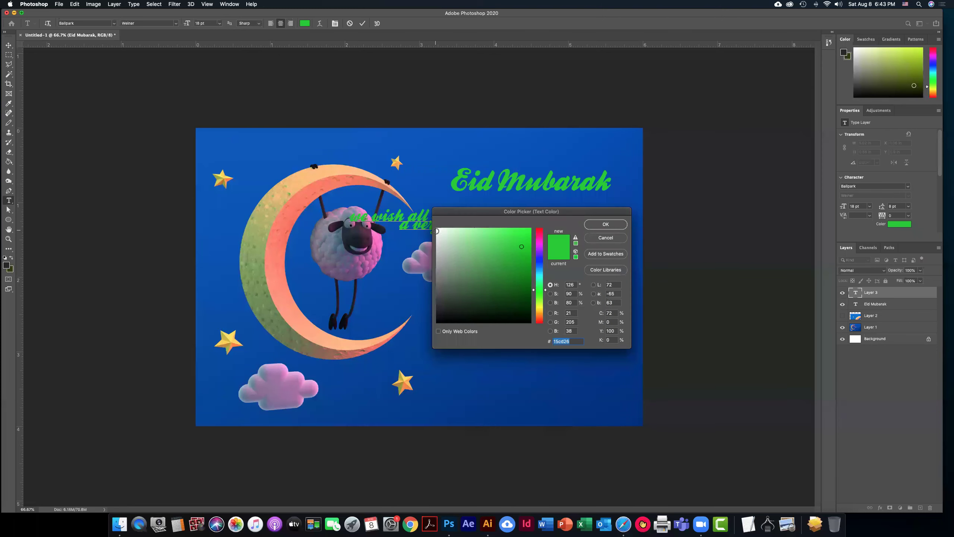
pyautogui.click(436, 230)
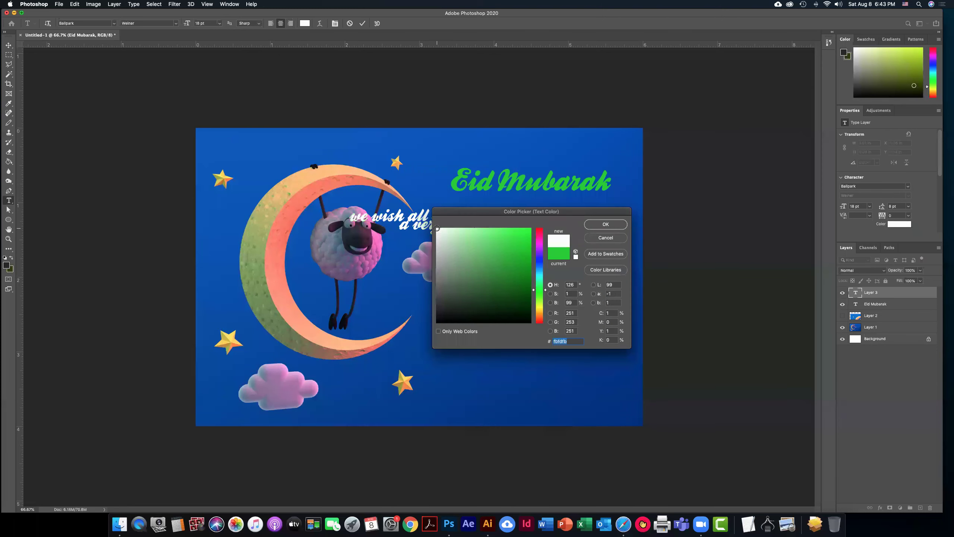
pyautogui.click(601, 225)
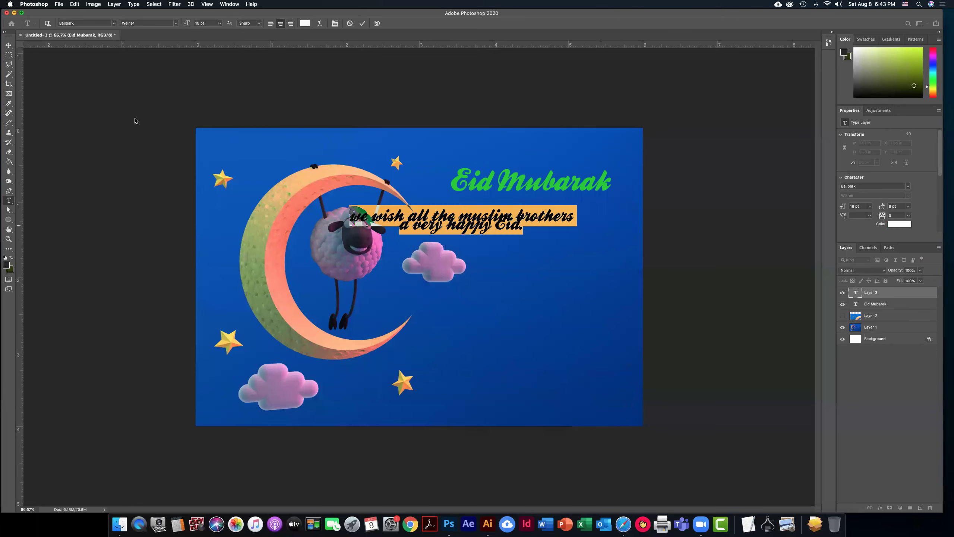
# Commit the white greeting message and move it into the open sky directly beneath "Eid Mubarak" with the Move tool
pyautogui.click(8, 45)
pyautogui.moveTo(489, 225); pyautogui.dragTo(540, 227)
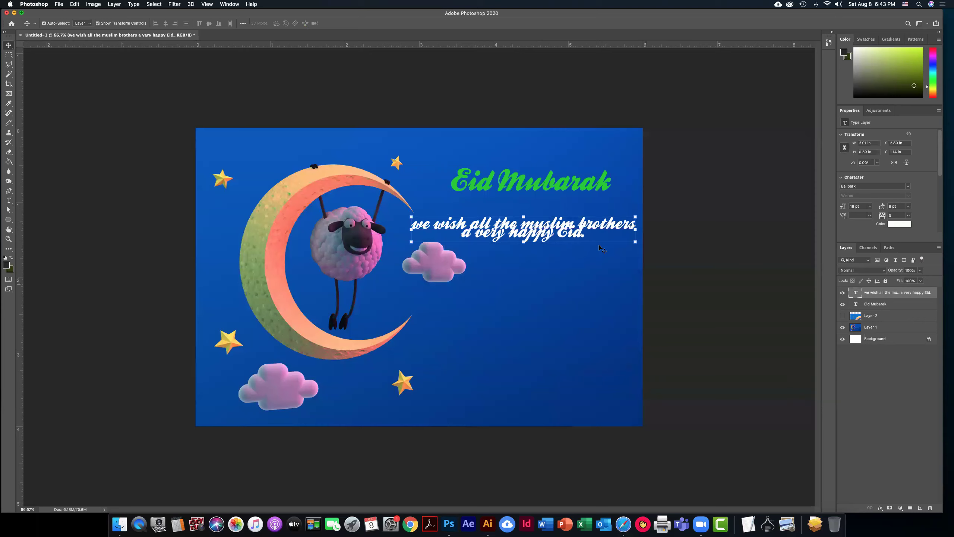
pyautogui.click(668, 284)
pyautogui.moveTo(541, 227); pyautogui.dragTo(544, 210)
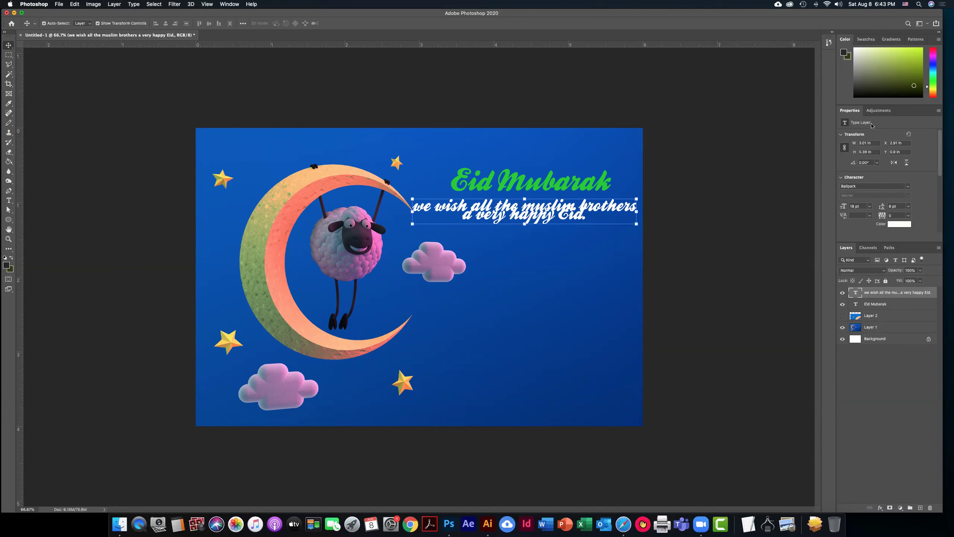
pyautogui.click(939, 111)
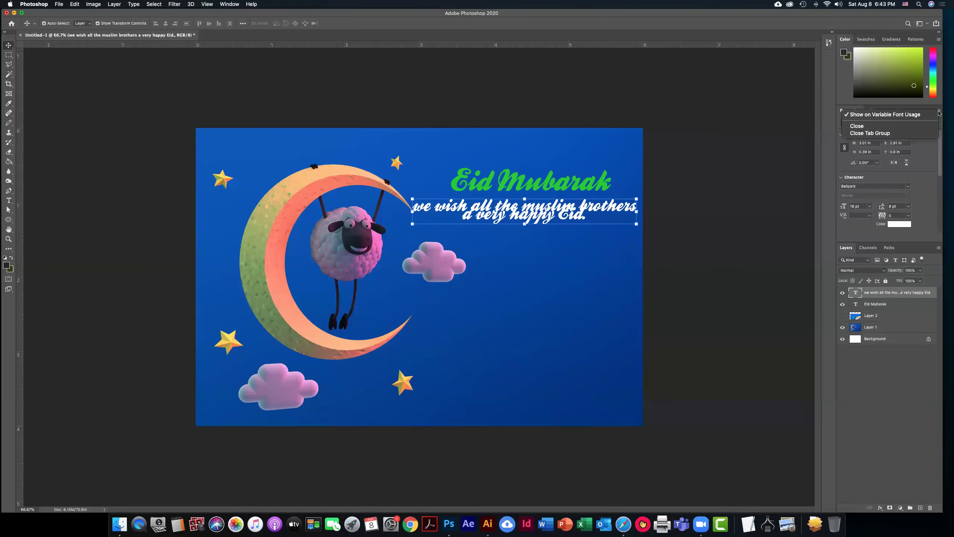
pyautogui.click(938, 113)
pyautogui.click(896, 260)
pyautogui.click(896, 261)
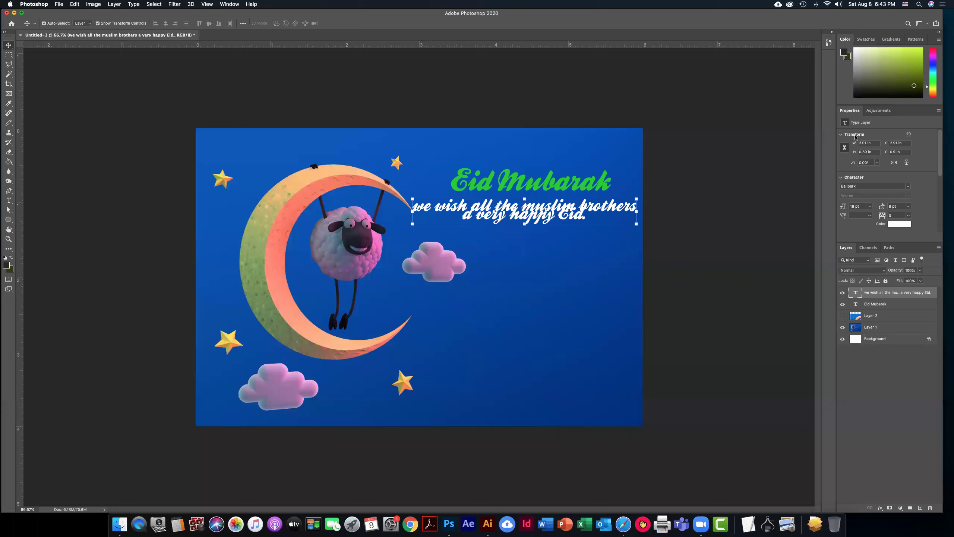
pyautogui.click(938, 112)
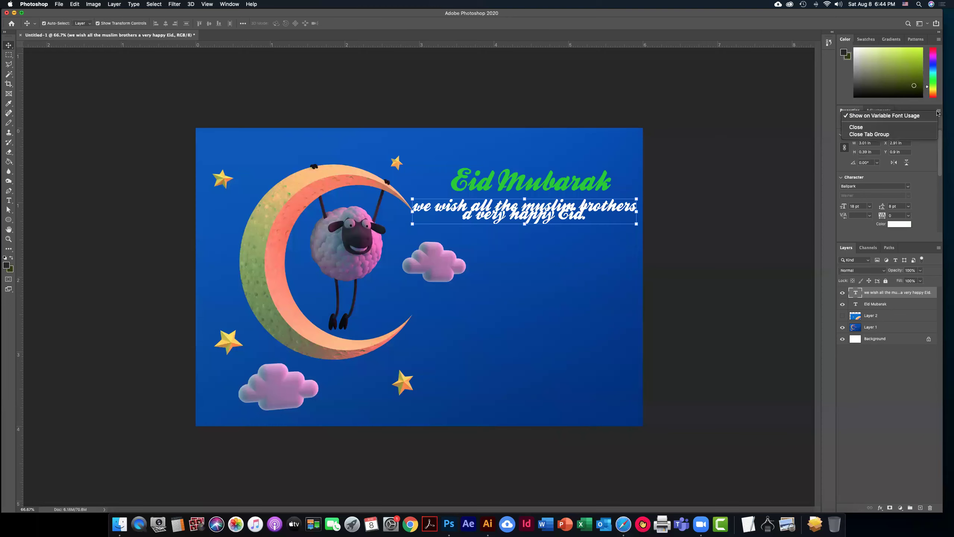
pyautogui.click(939, 113)
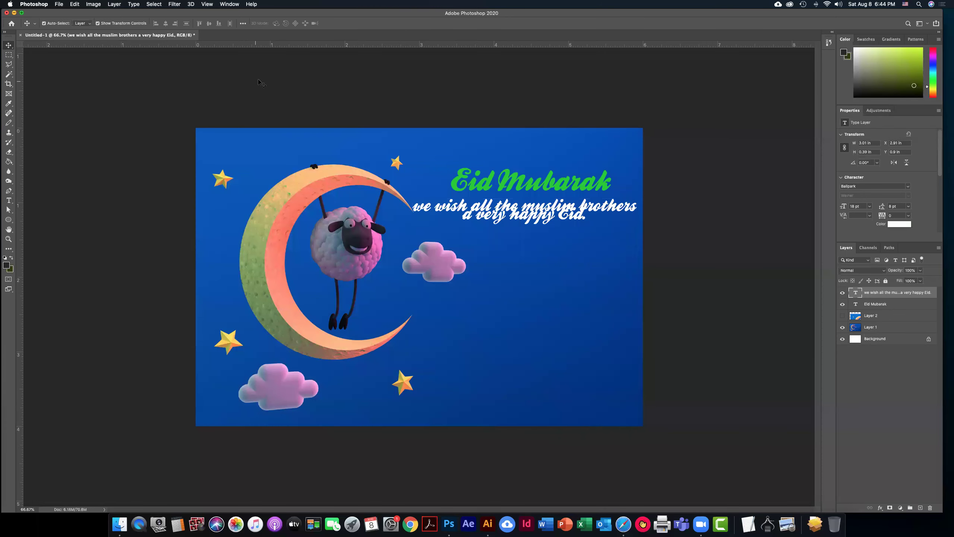
# Select the whole greeting message and look through its anti-aliasing options and Warp Text styles without applying any
pyautogui.tripleClick(503, 213)
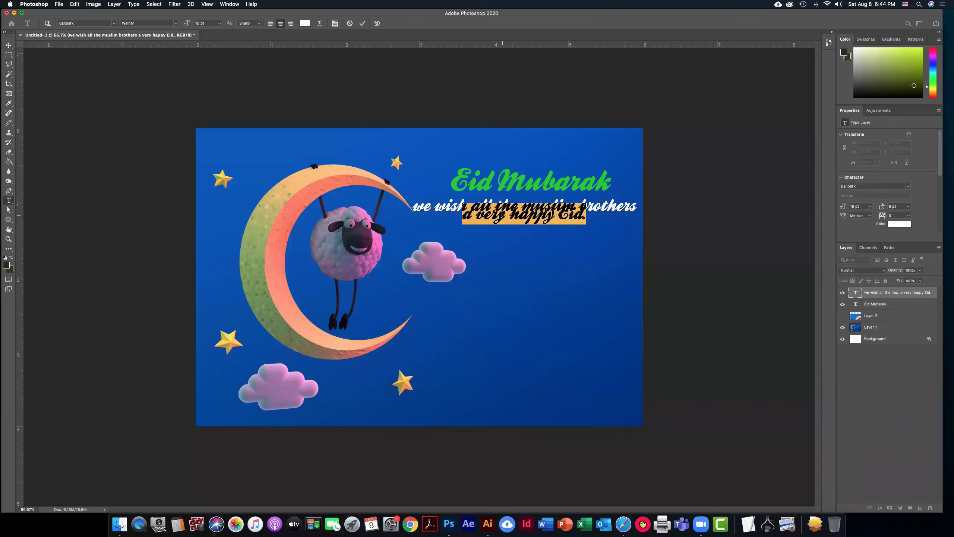
pyautogui.press('super+a')
pyautogui.click(259, 25)
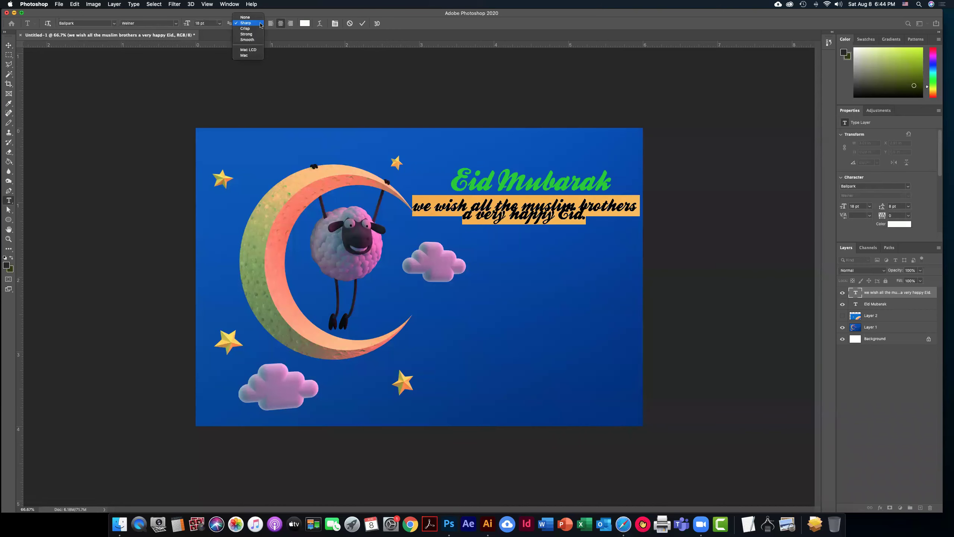
pyautogui.click(294, 38)
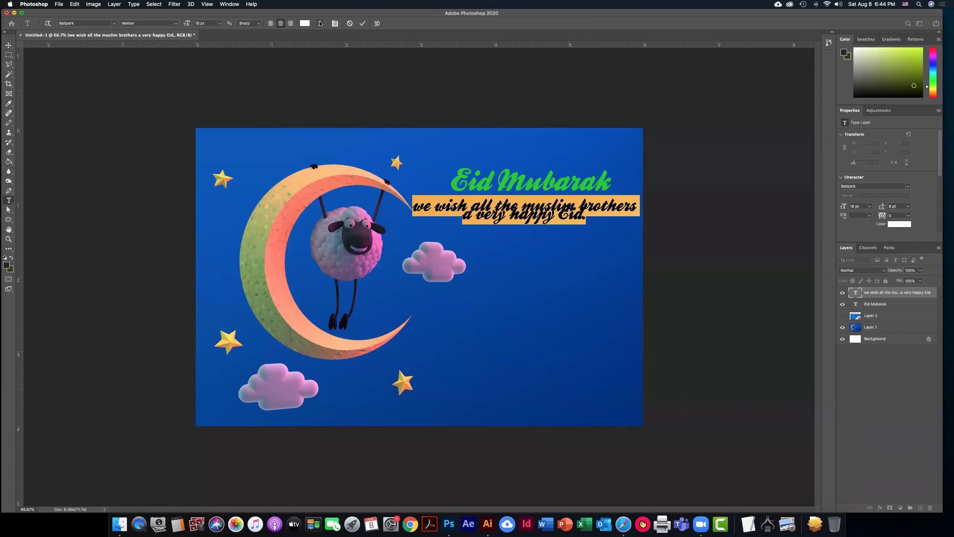
pyautogui.click(321, 24)
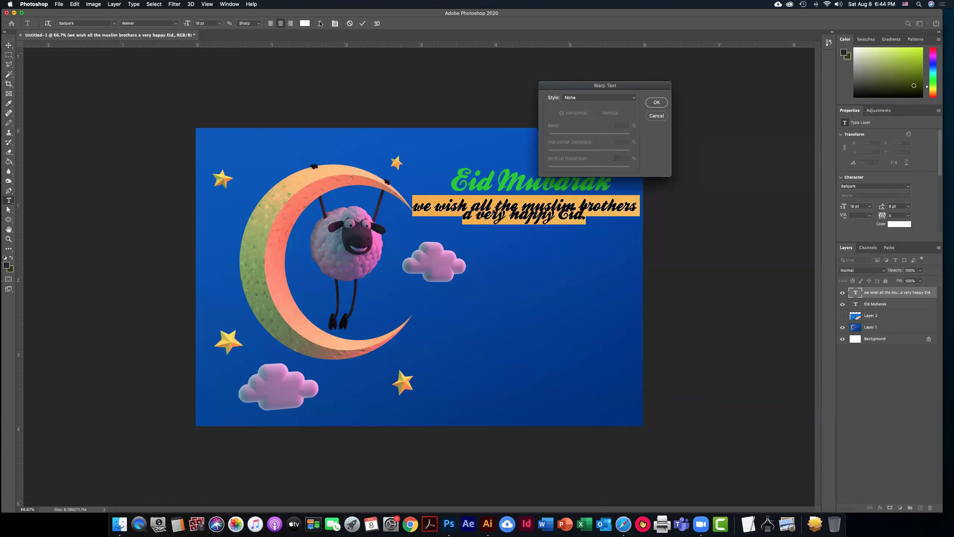
pyautogui.click(660, 120)
pyautogui.click(621, 98)
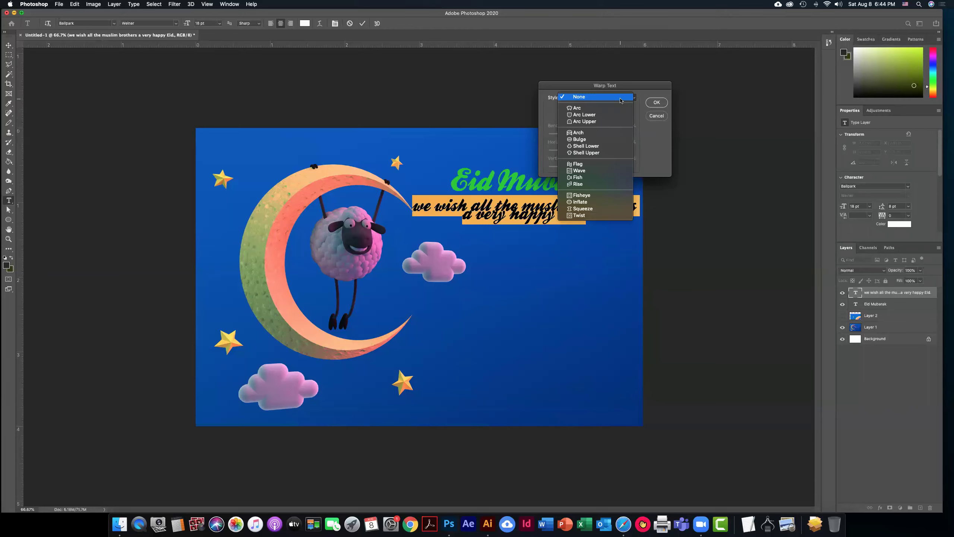
pyautogui.click(657, 116)
pyautogui.click(657, 116)
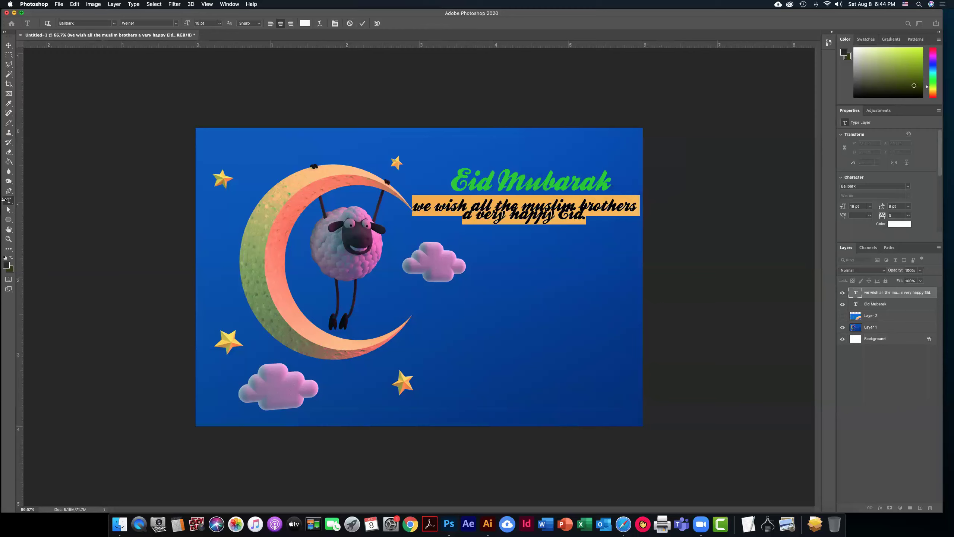
# Switch the selected greeting message from horizontal to vertical text orientation
pyautogui.click(49, 26)
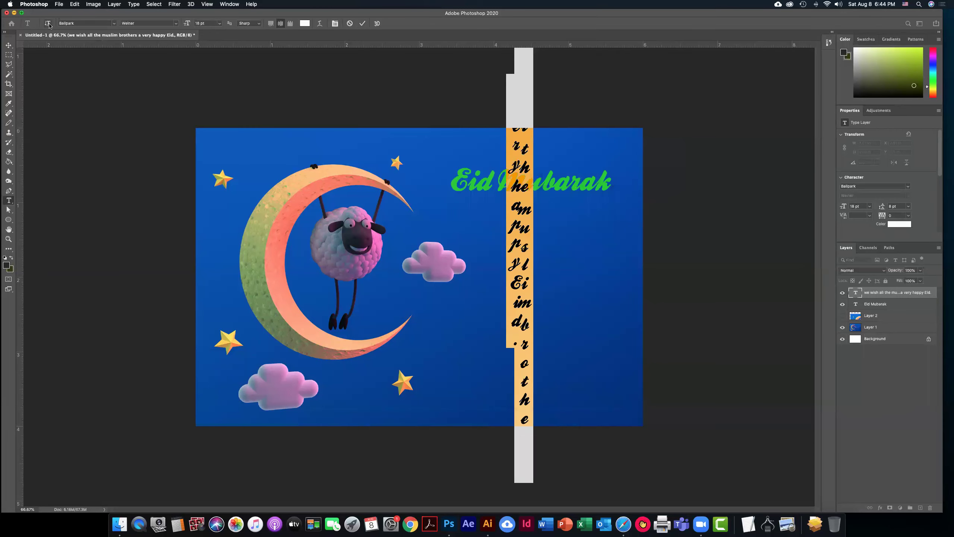
# Return the greeting message to horizontal text orientation and open the Character panel
pyautogui.click(49, 25)
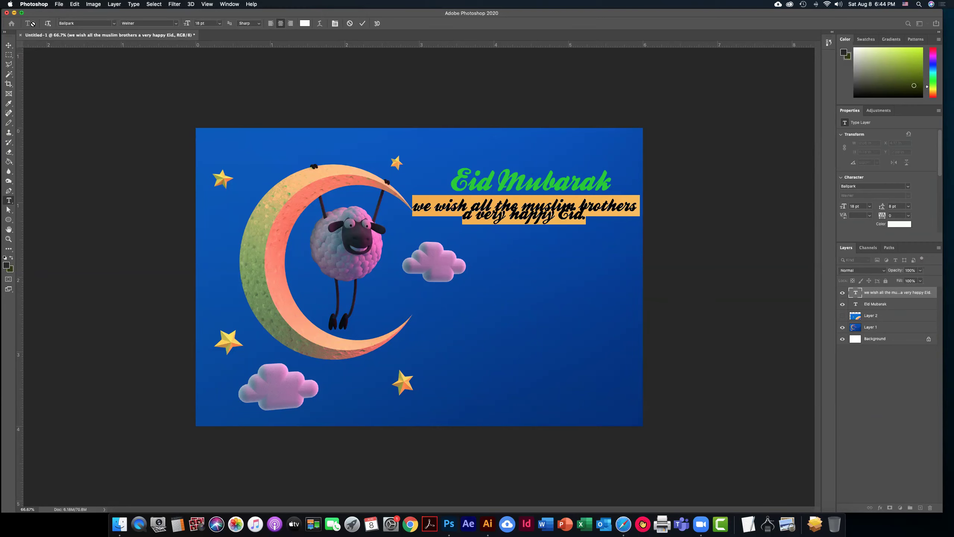
pyautogui.click(134, 4)
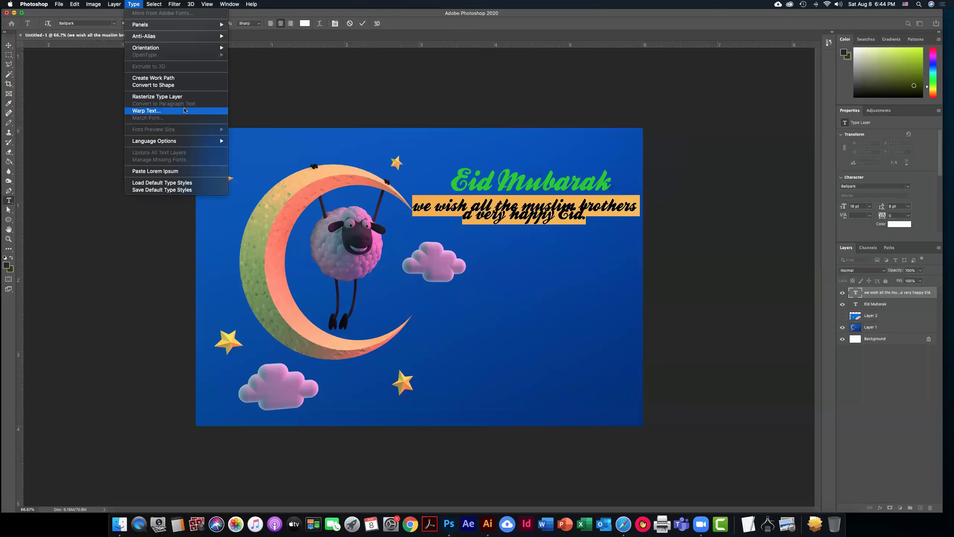
pyautogui.moveTo(194, 145)
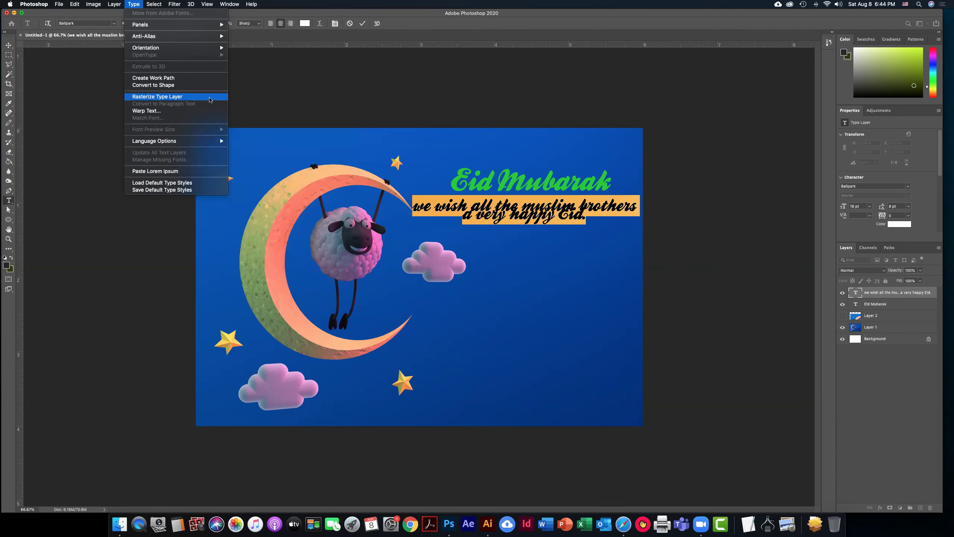
pyautogui.moveTo(198, 51)
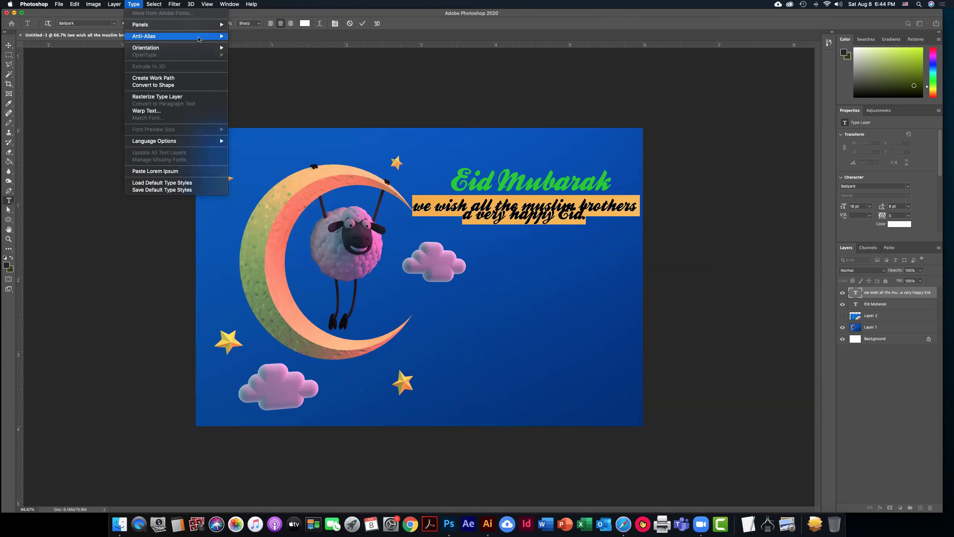
pyautogui.moveTo(195, 28)
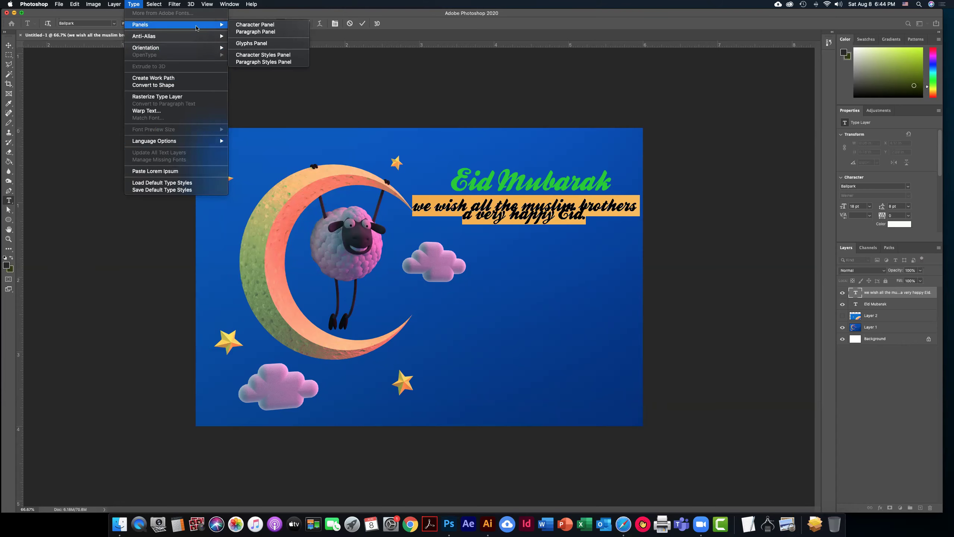
pyautogui.click(259, 25)
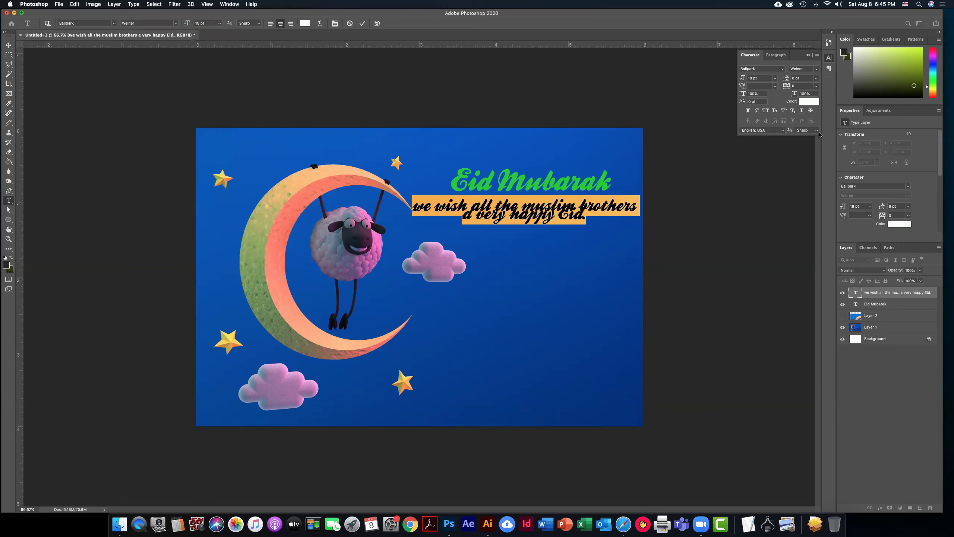
# Place the text cursor at the start of the greeting's second line and reopen the Character panel
pyautogui.click(452, 212)
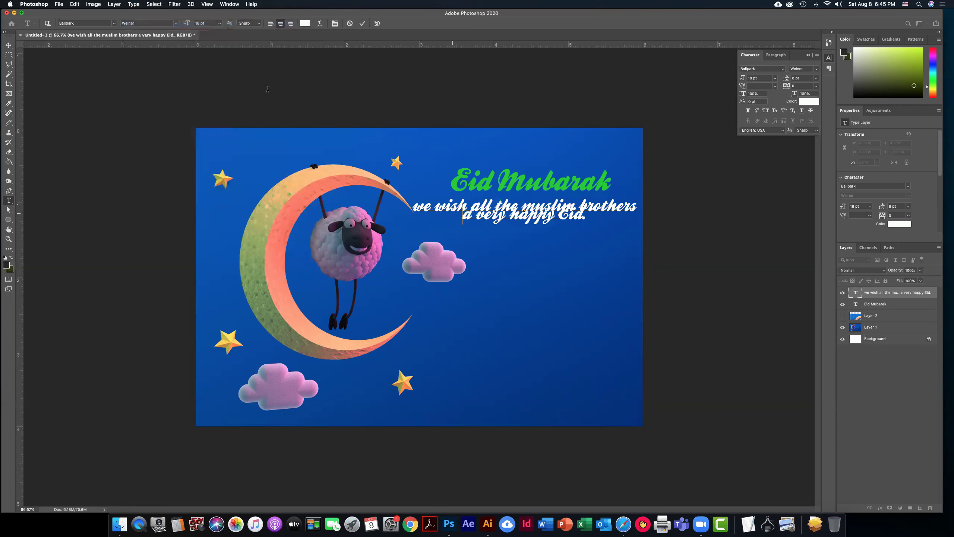
pyautogui.click(154, 4)
pyautogui.moveTo(130, 4)
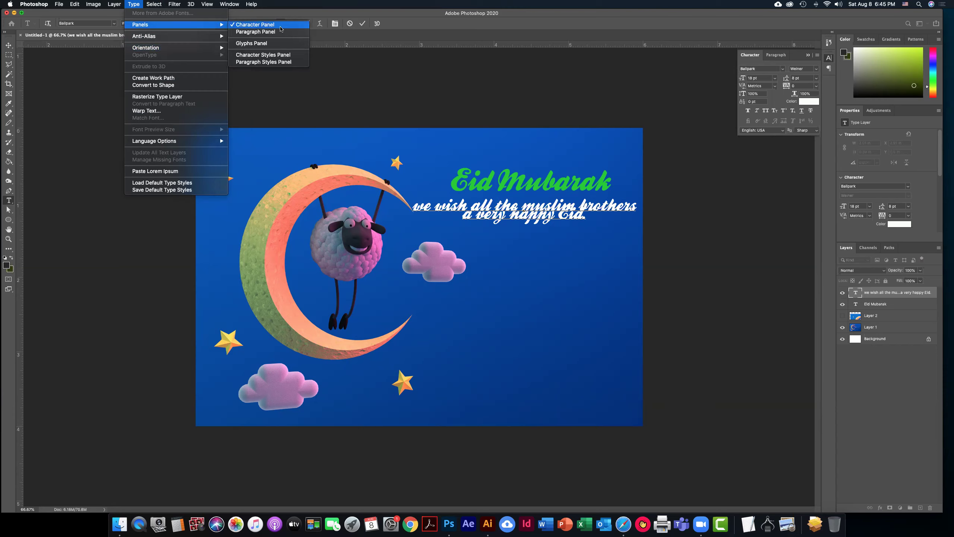
pyautogui.click(277, 25)
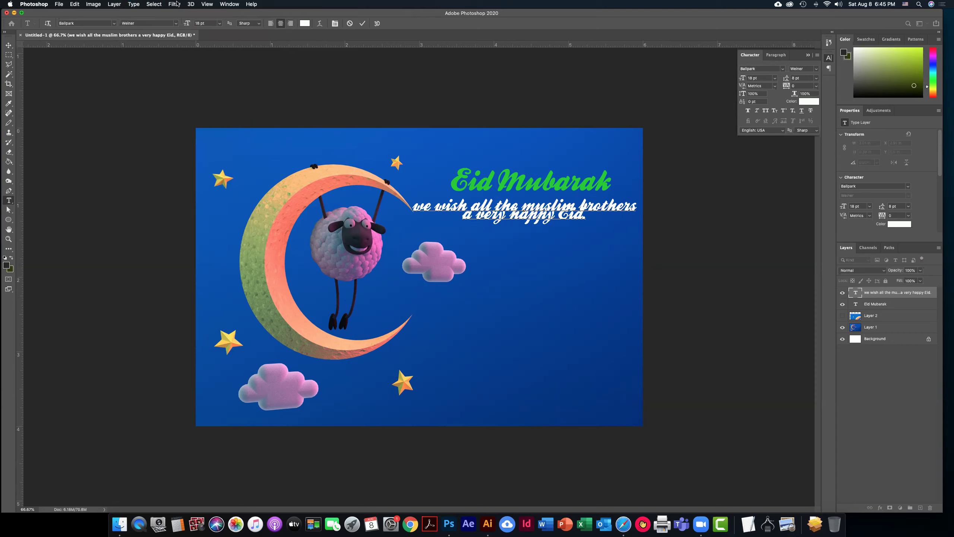
pyautogui.click(129, 4)
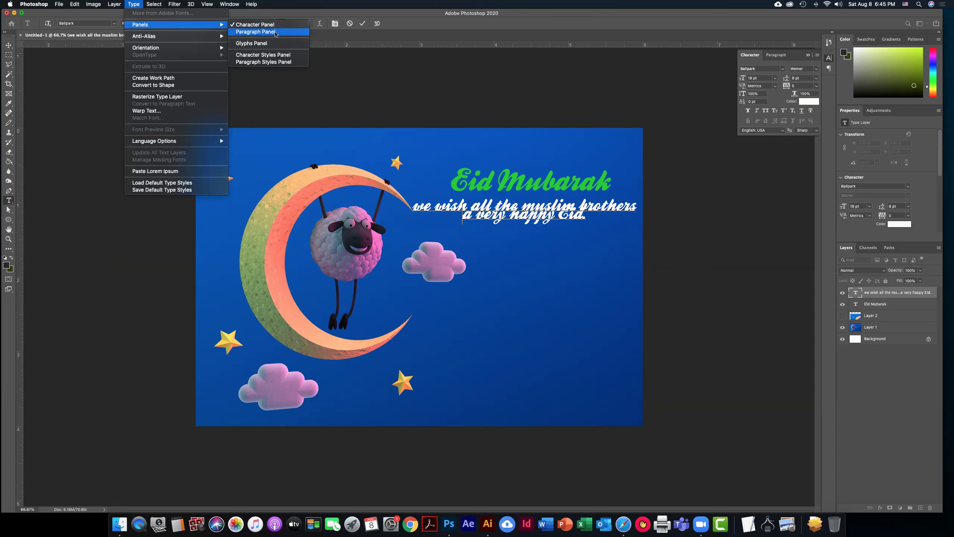
pyautogui.click(362, 85)
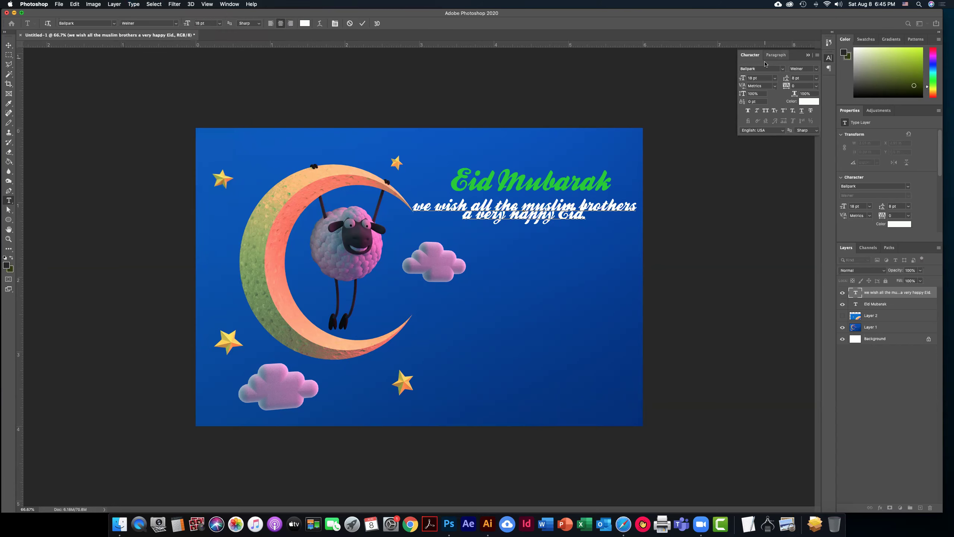
pyautogui.click(741, 51)
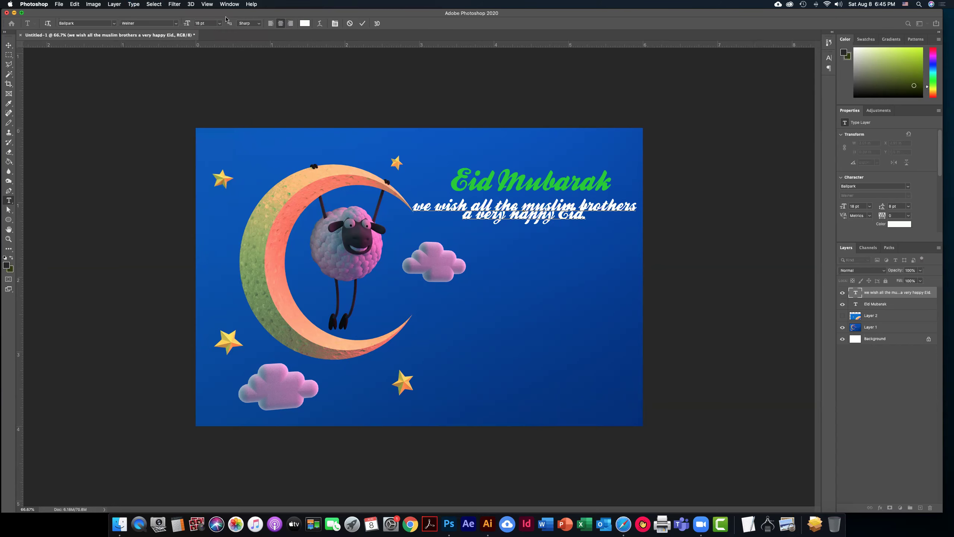
pyautogui.click(134, 5)
pyautogui.moveTo(146, 26)
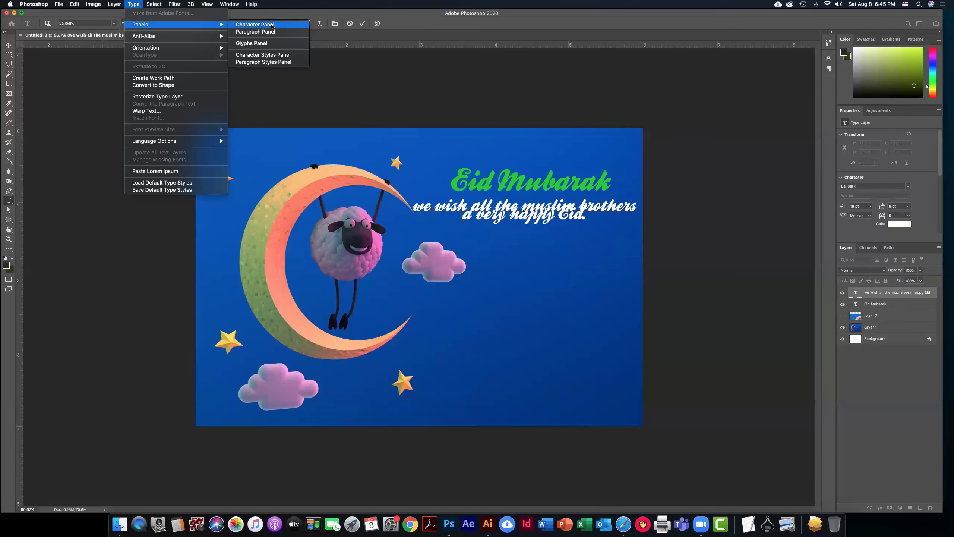
pyautogui.click(272, 25)
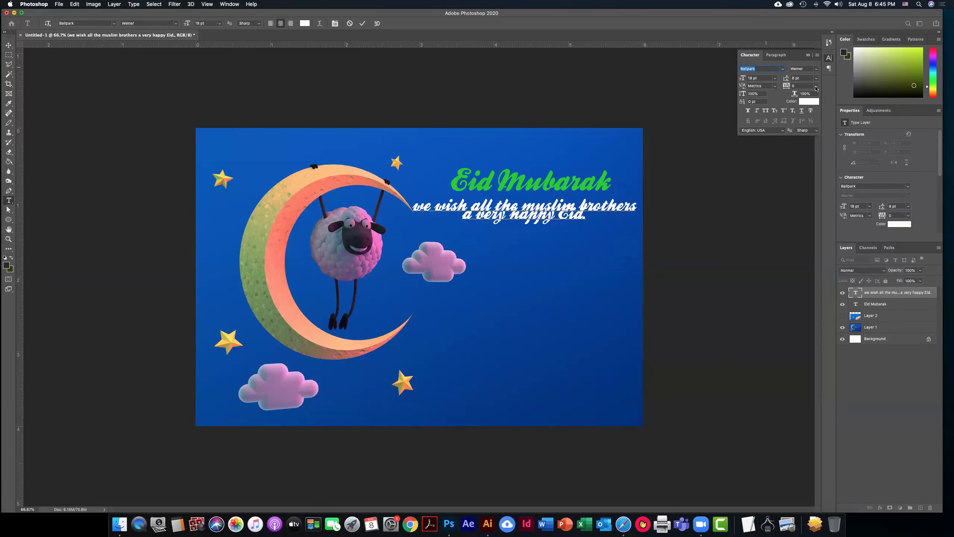
# Try a kerning of 10 at the start of the greeting's second line, then set it to 75
pyautogui.click(775, 87)
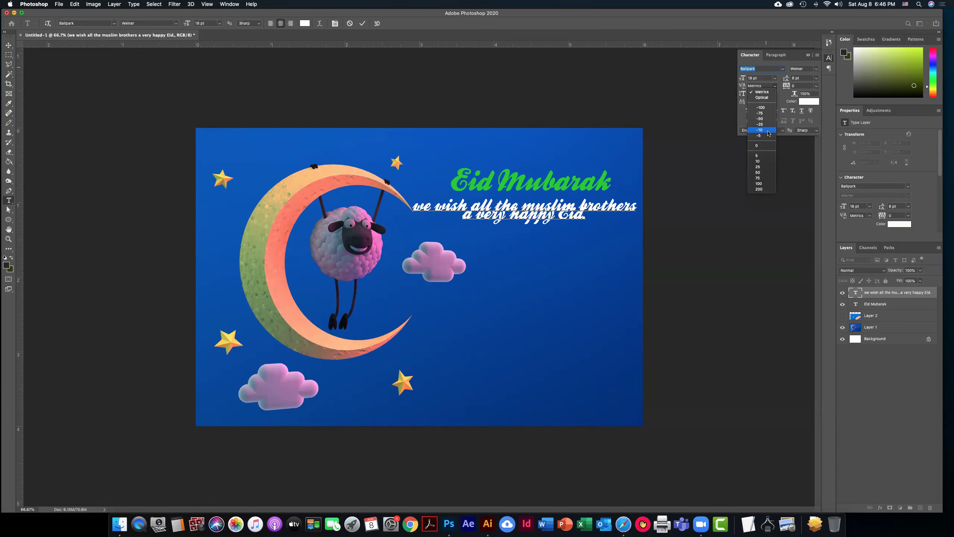
pyautogui.click(767, 162)
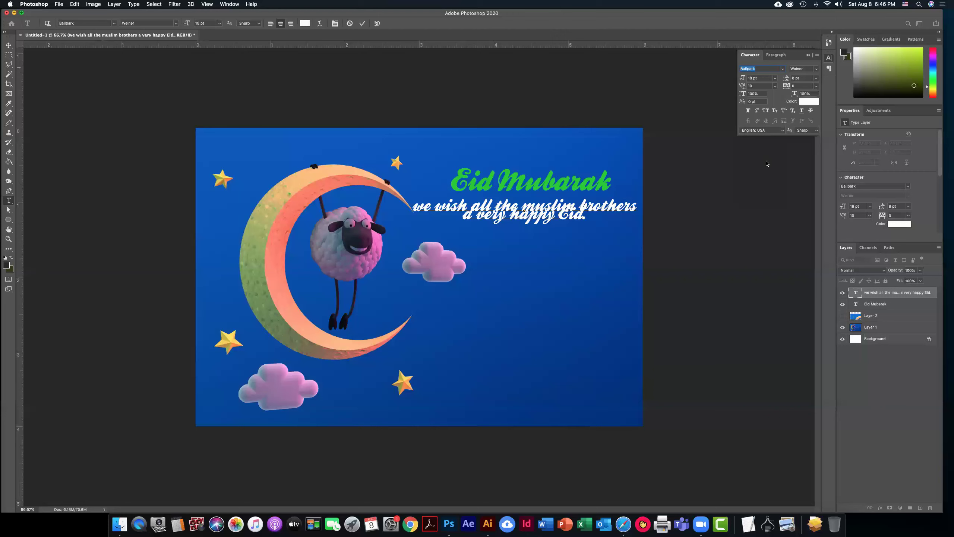
pyautogui.click(774, 85)
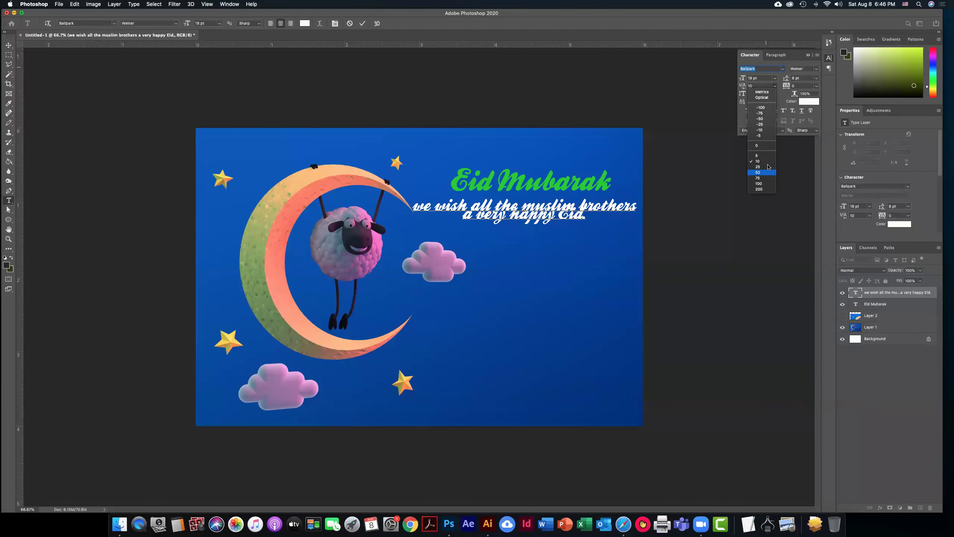
pyautogui.click(768, 178)
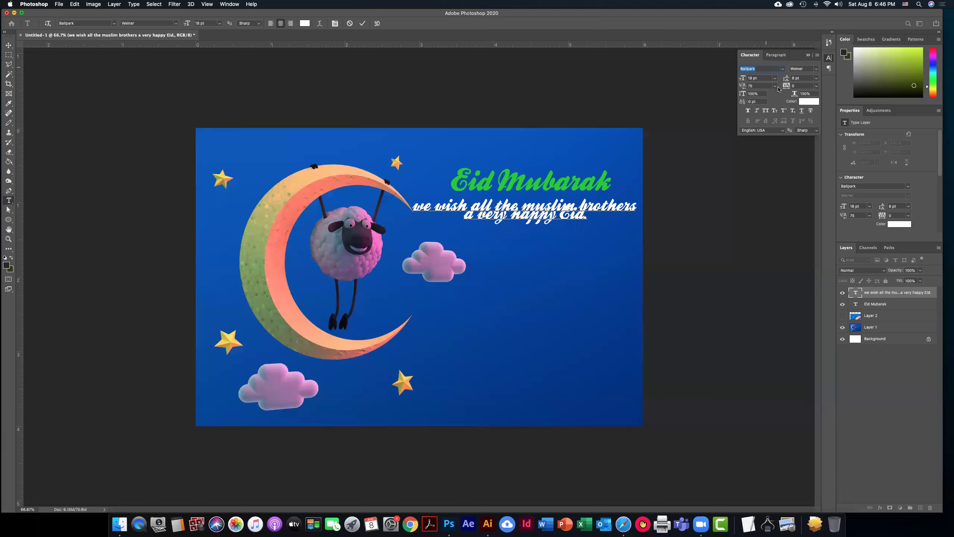
# Select the whole greeting message, try 16 pt and 30 pt leading, and set its leading to 18 pt
pyautogui.click(817, 78)
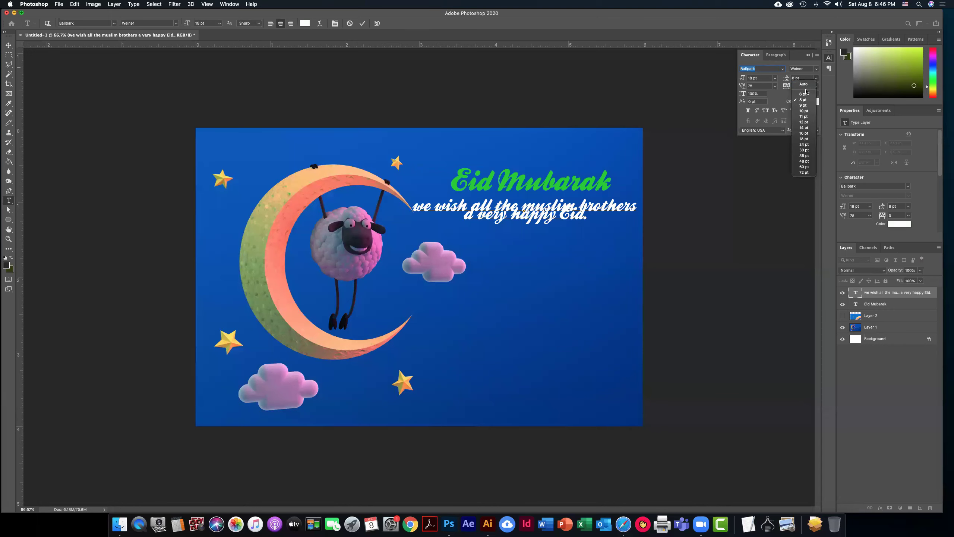
pyautogui.click(804, 133)
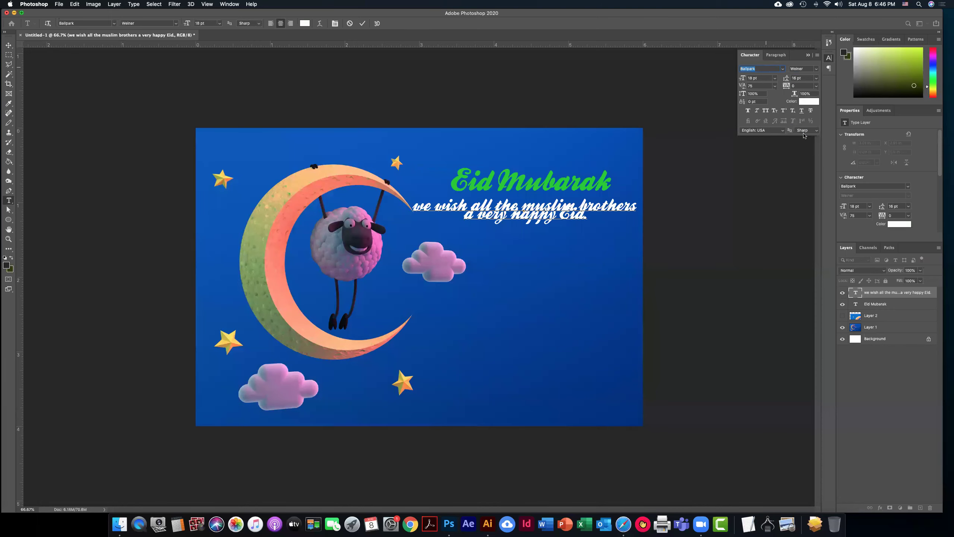
pyautogui.tripleClick(557, 219)
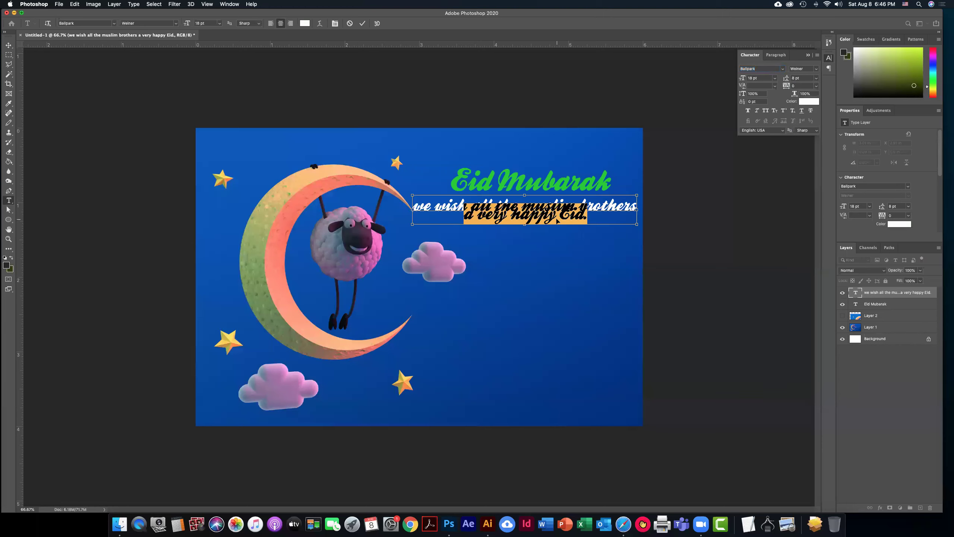
pyautogui.press('super+a')
pyautogui.click(816, 78)
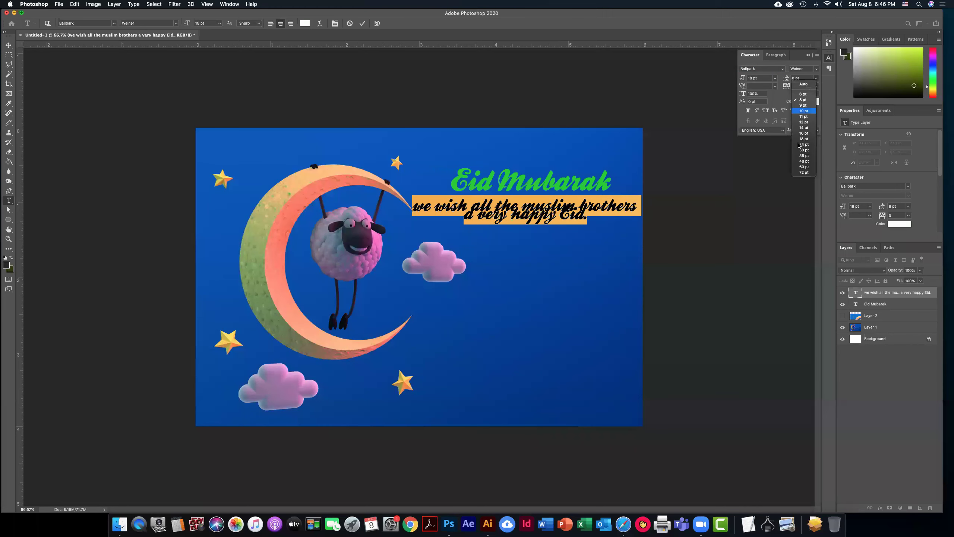
pyautogui.click(805, 134)
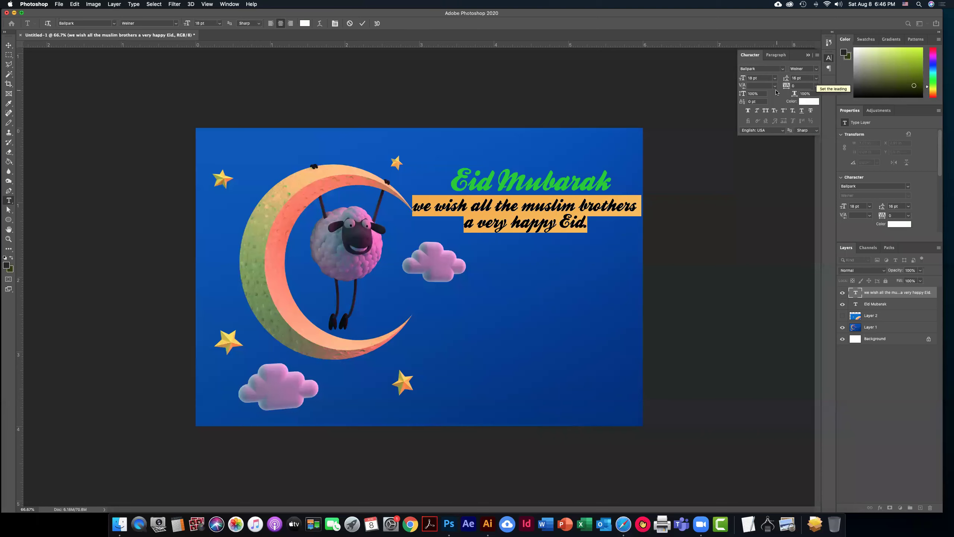
pyautogui.click(775, 86)
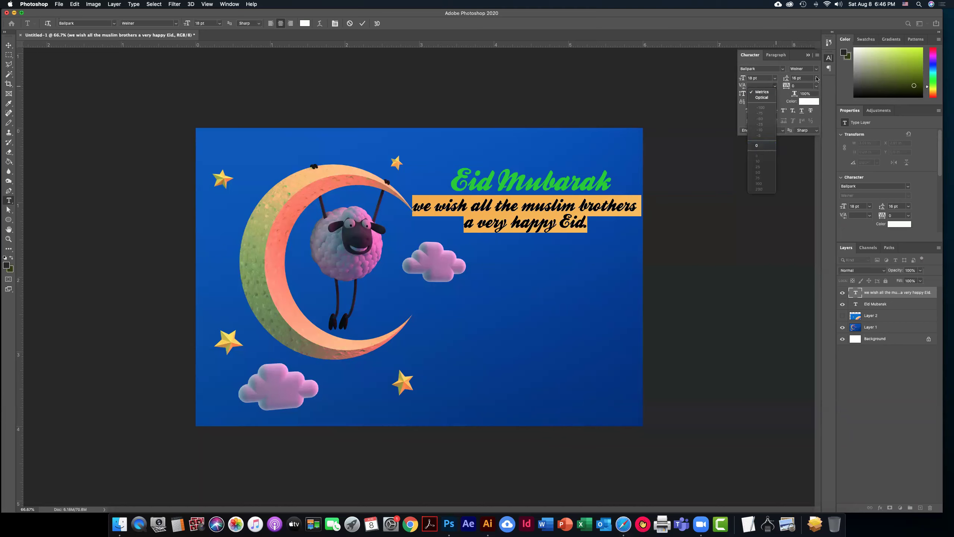
pyautogui.click(817, 79)
pyautogui.click(817, 79)
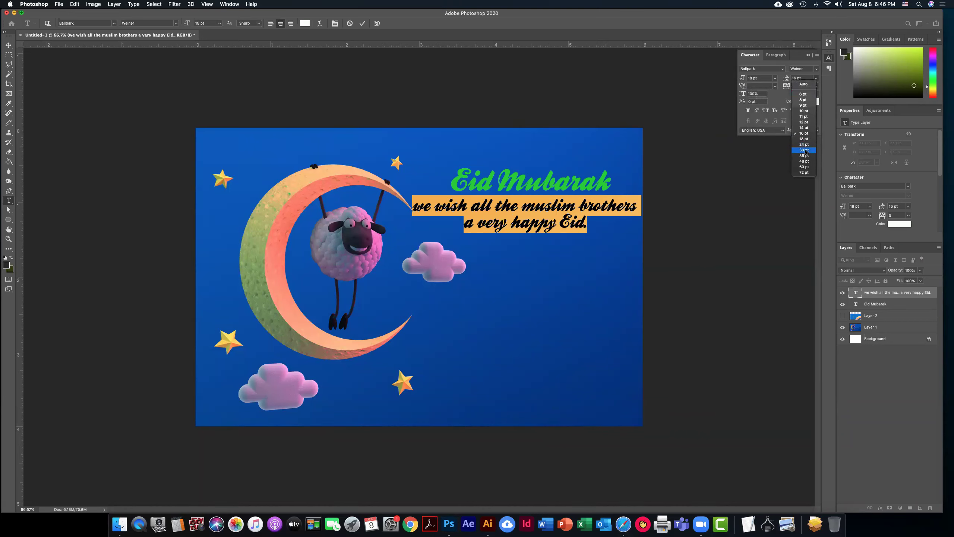
pyautogui.click(805, 150)
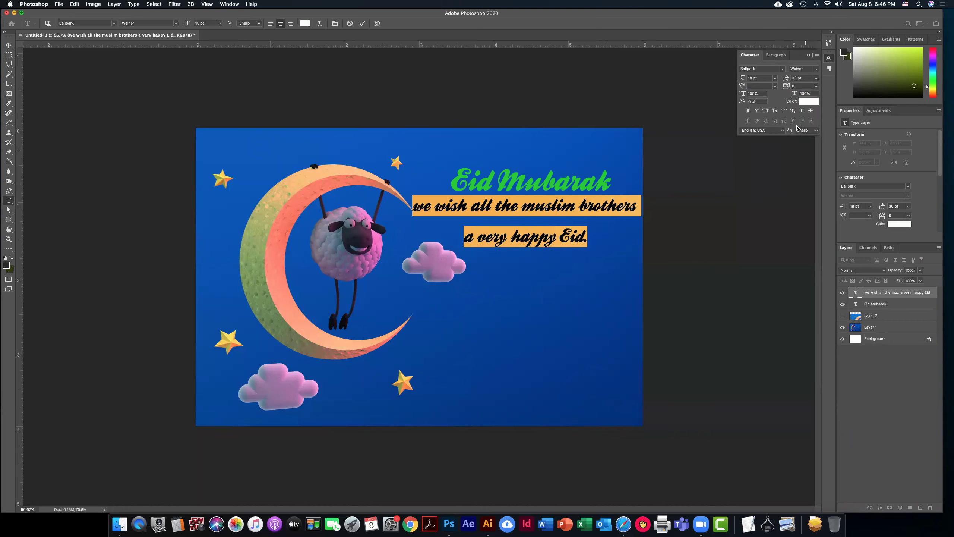
pyautogui.click(817, 79)
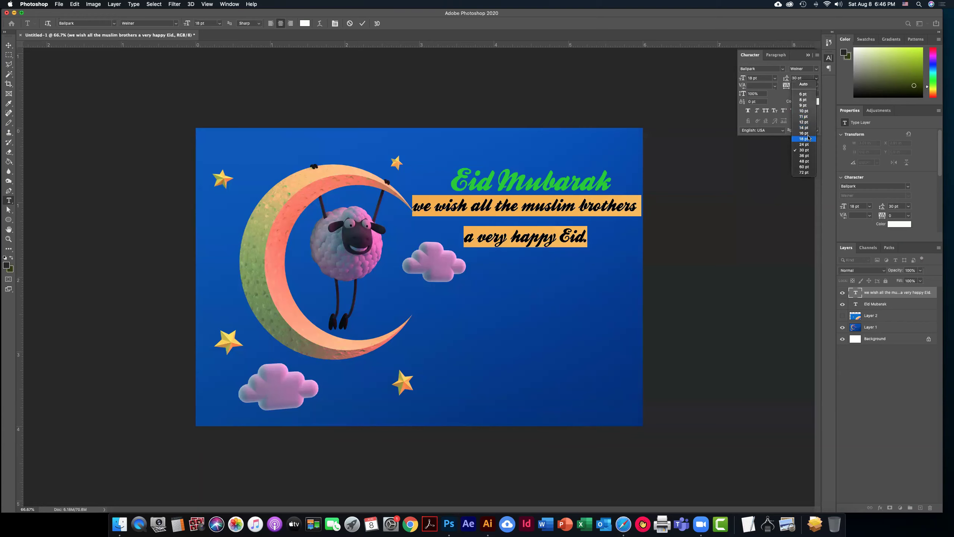
pyautogui.click(804, 138)
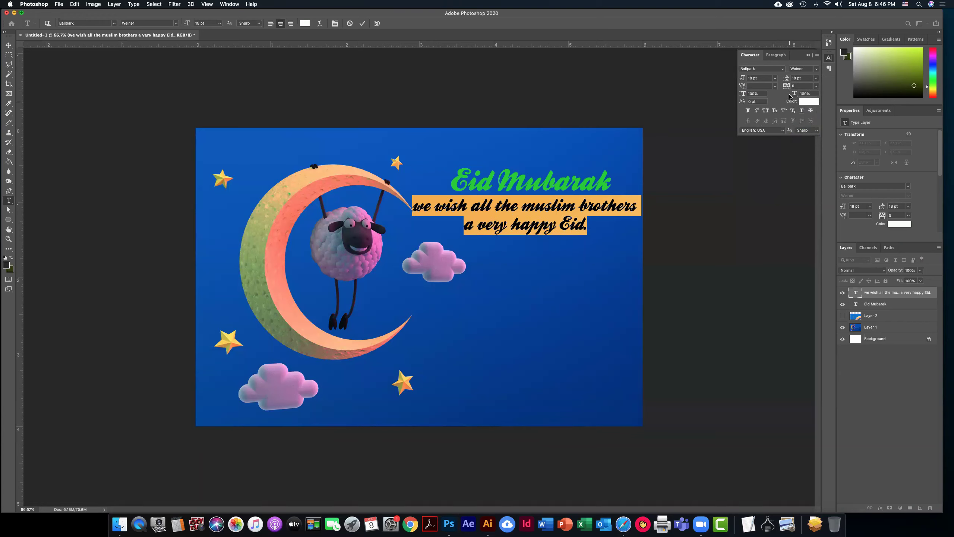
# Set the greeting message's font size to 16 pt and check its text color without changing it
pyautogui.click(775, 78)
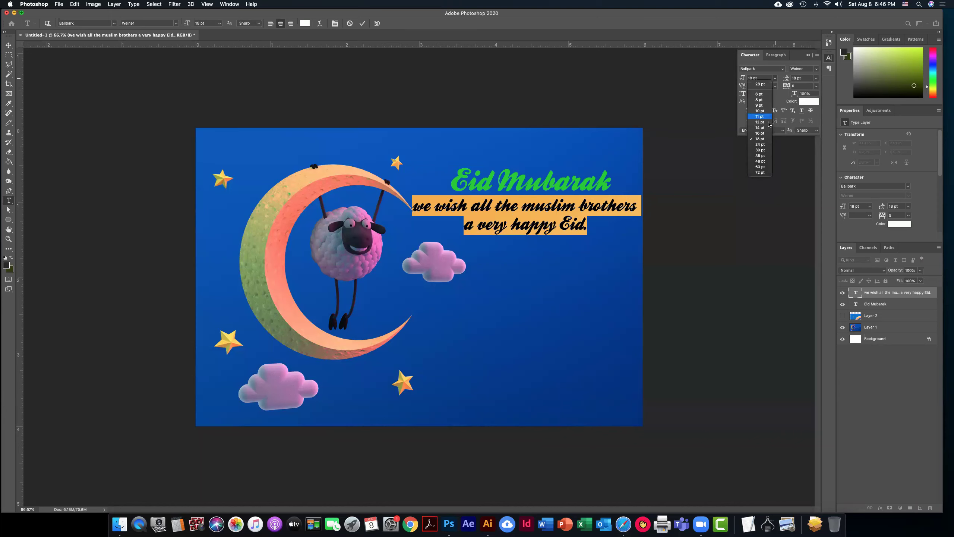
pyautogui.click(764, 133)
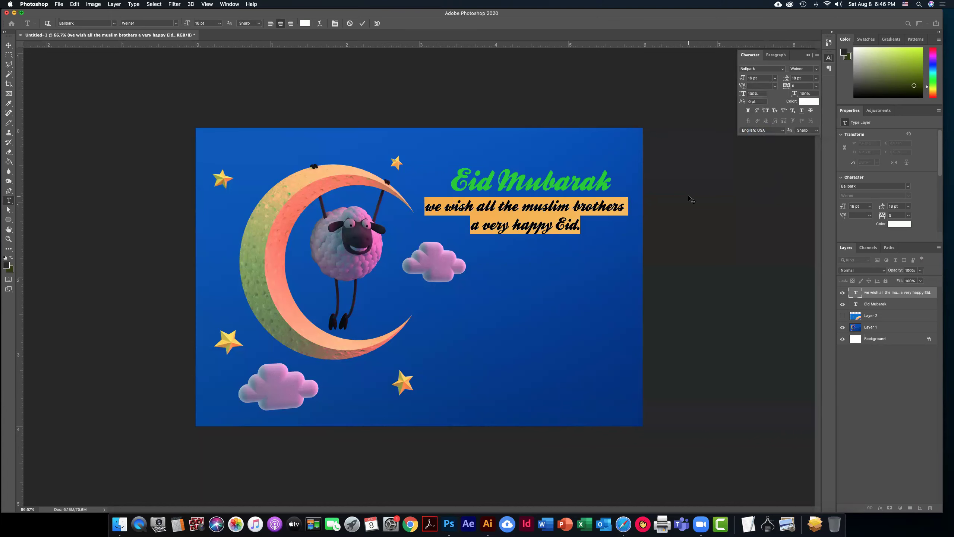
pyautogui.click(808, 102)
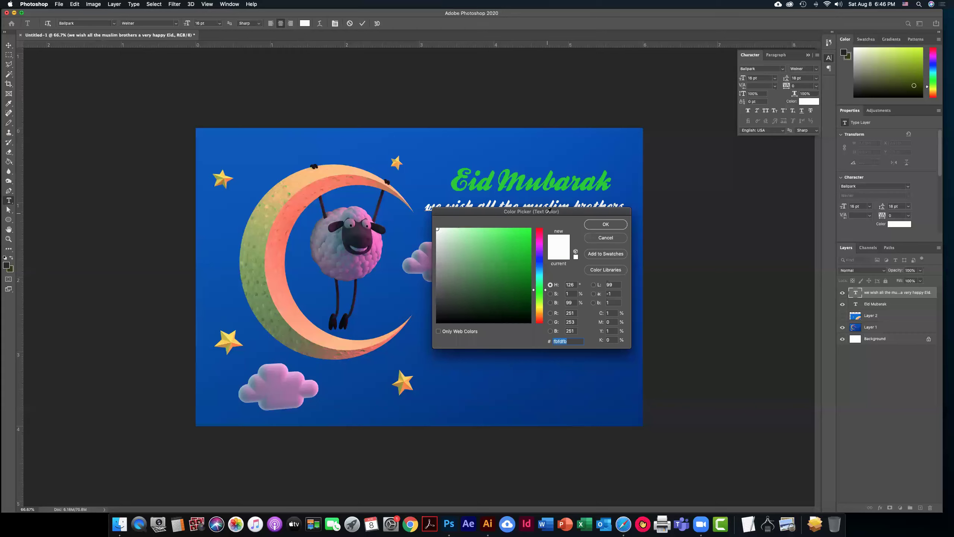
pyautogui.click(605, 238)
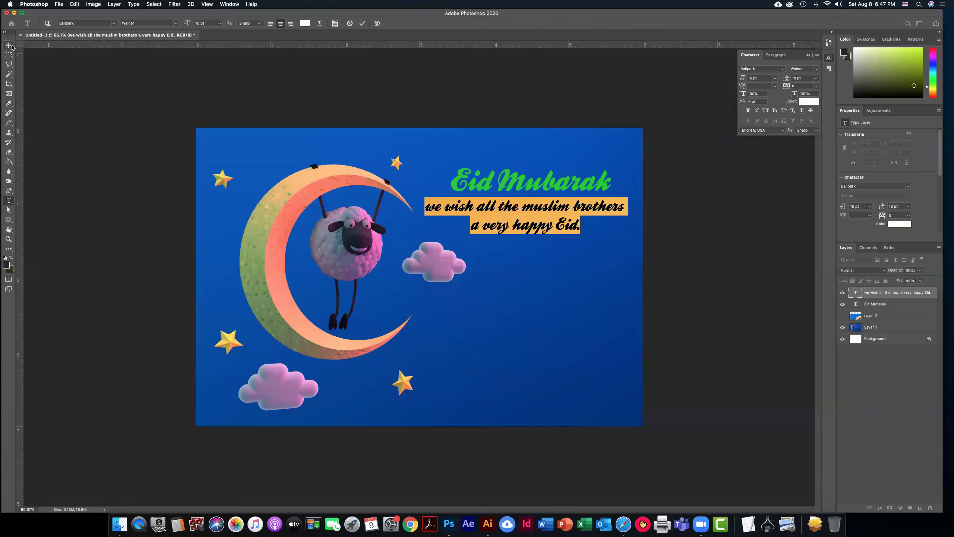
# Commit the greeting text and shift it slightly right with the Move tool to center it beneath "Eid Mubarak"
pyautogui.click(8, 44)
pyautogui.click(476, 119)
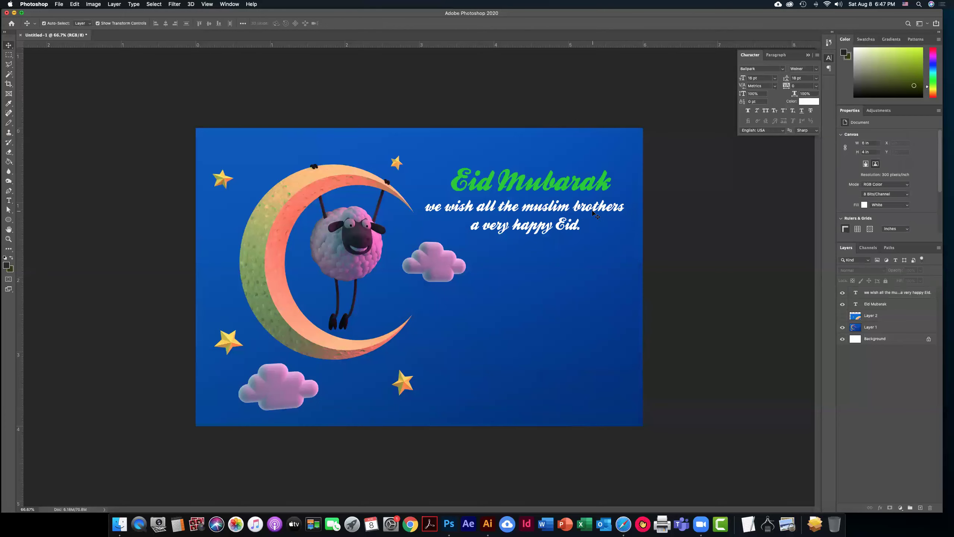
pyautogui.moveTo(594, 209); pyautogui.dragTo(597, 207)
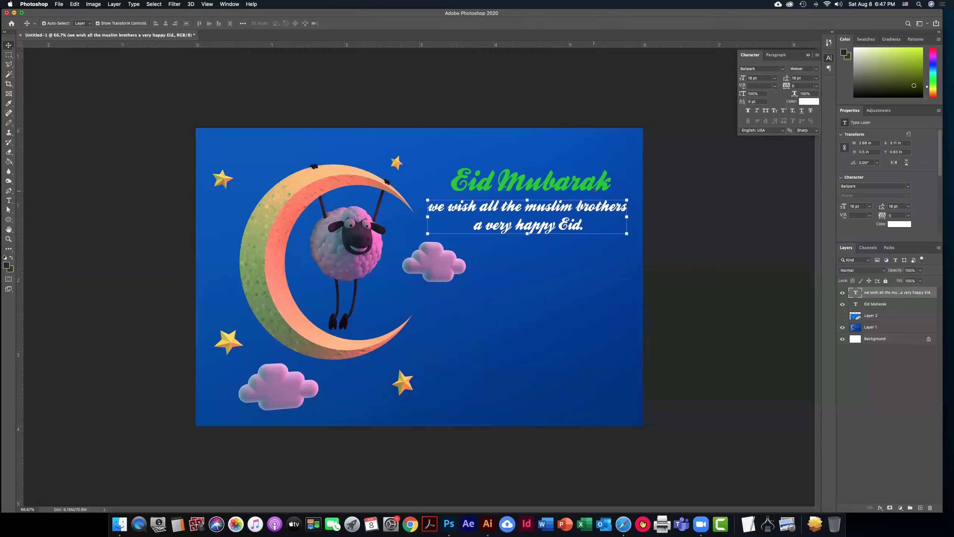
# Left-align the greeting message and move it back under "Eid Mubarak"
pyautogui.doubleClick(558, 207)
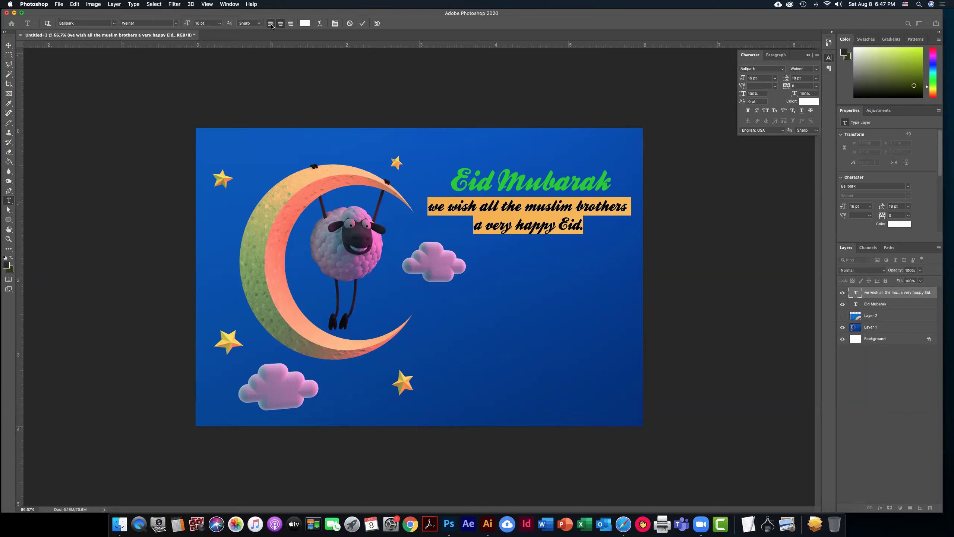
pyautogui.click(271, 24)
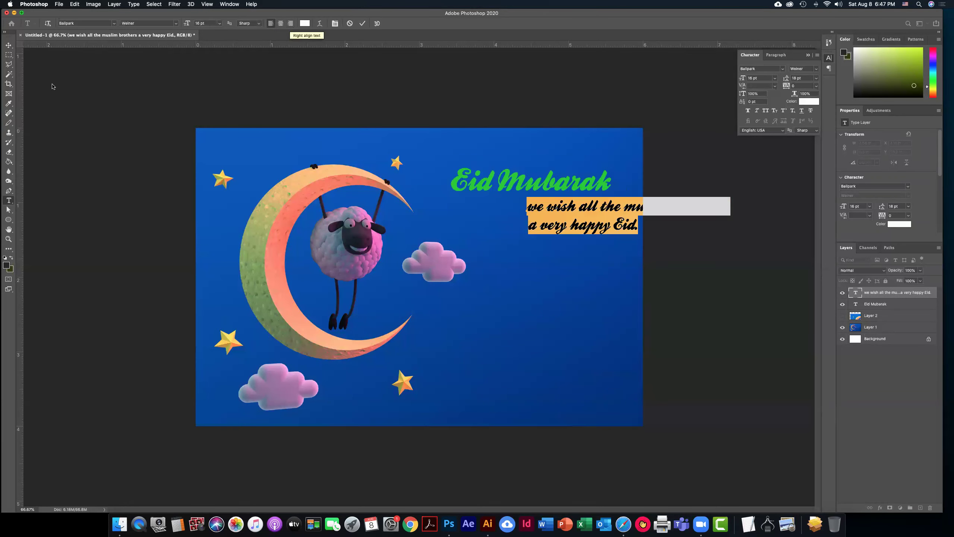
pyautogui.click(8, 45)
pyautogui.moveTo(572, 207); pyautogui.dragTo(461, 207)
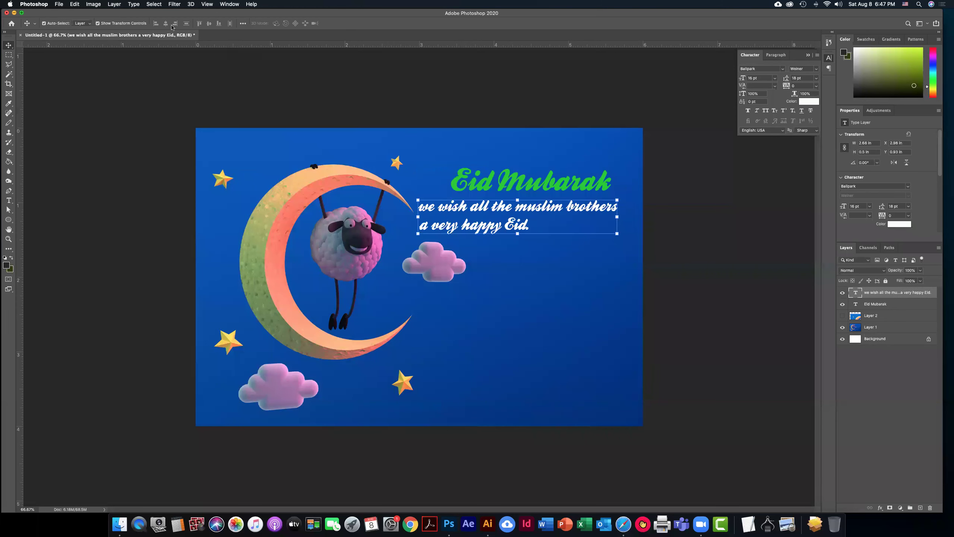
# Right-align the greeting message and move it to the lower-right area of the canvas
pyautogui.doubleClick(508, 217)
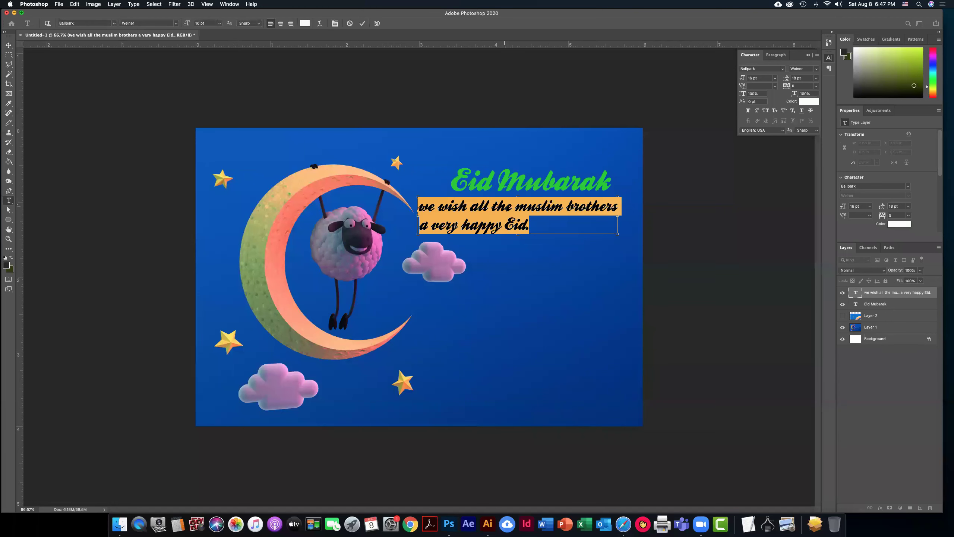
pyautogui.click(291, 24)
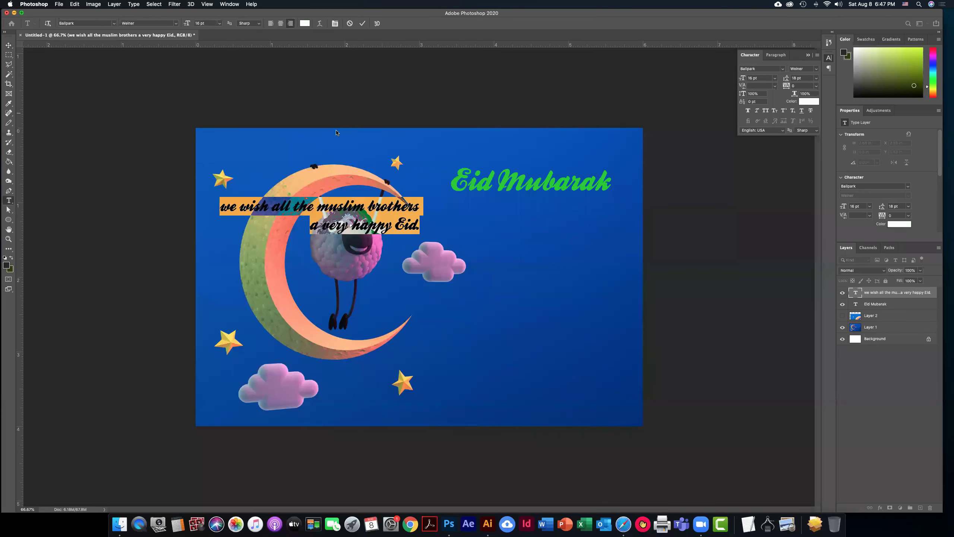
pyautogui.click(9, 45)
pyautogui.moveTo(415, 207); pyautogui.dragTo(618, 358)
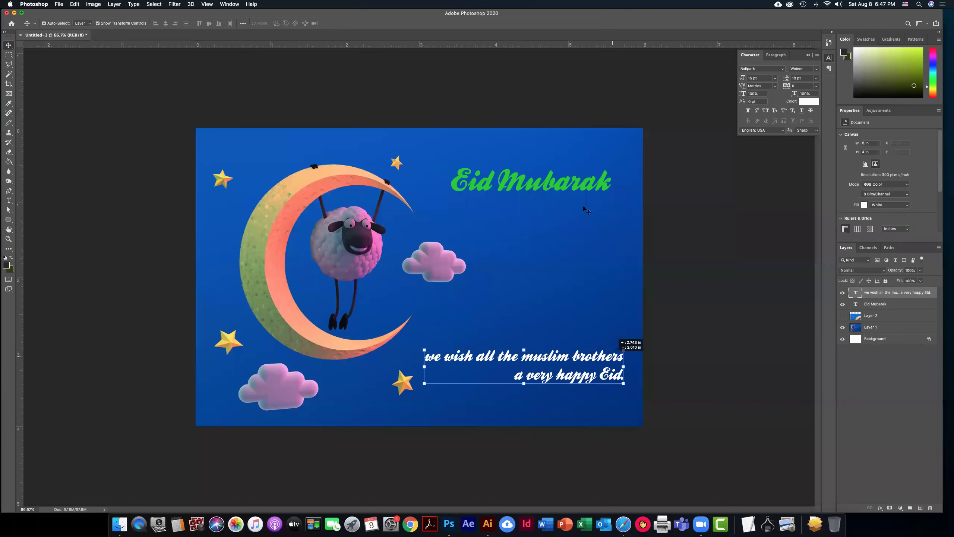
# Center-align the greeting message, move it back beneath "Eid Mubarak", and deselect it
pyautogui.doubleClick(539, 358)
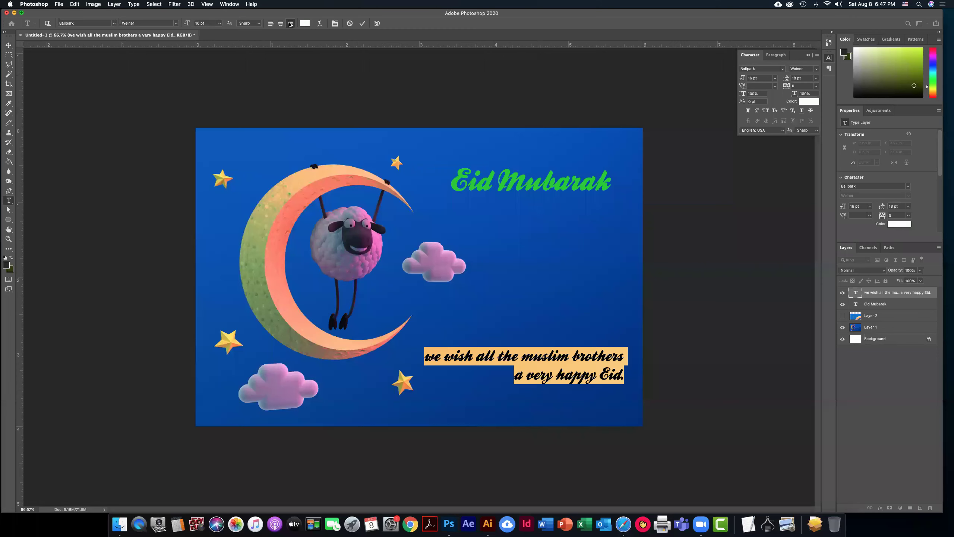
pyautogui.click(281, 24)
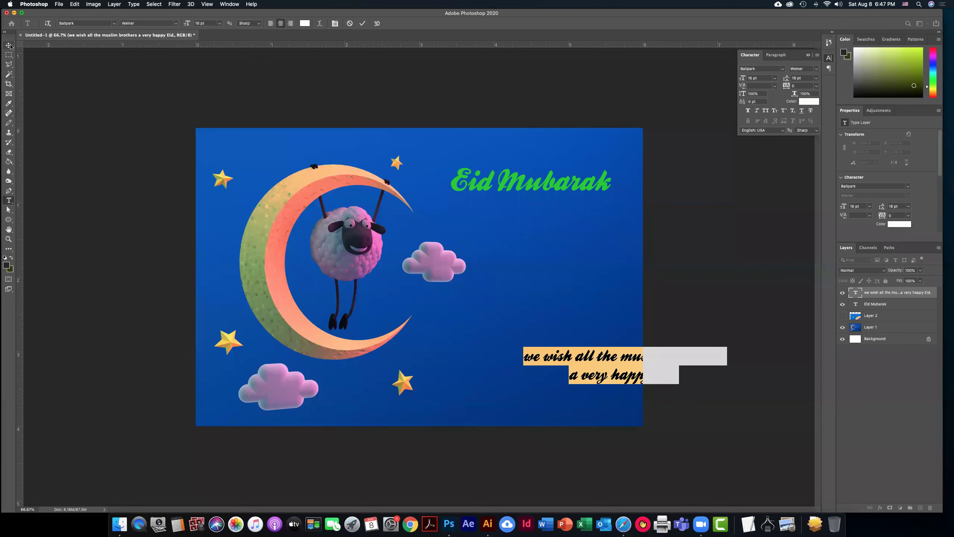
pyautogui.click(9, 46)
pyautogui.moveTo(603, 361); pyautogui.dragTo(510, 211)
pyautogui.click(691, 279)
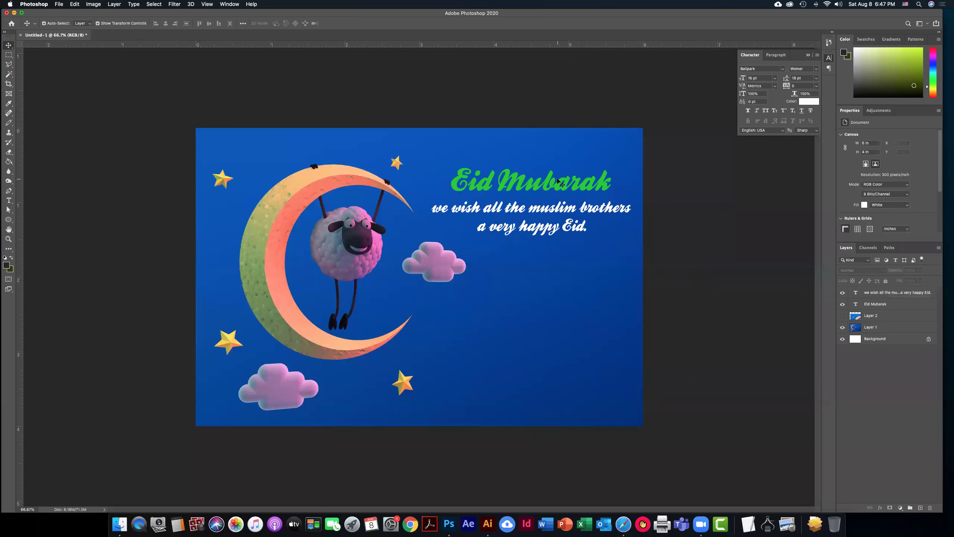
# Select the "Eid Mubarak" and greeting text layers together and clear the selection
pyautogui.click(561, 185)
pyautogui.click(533, 227)
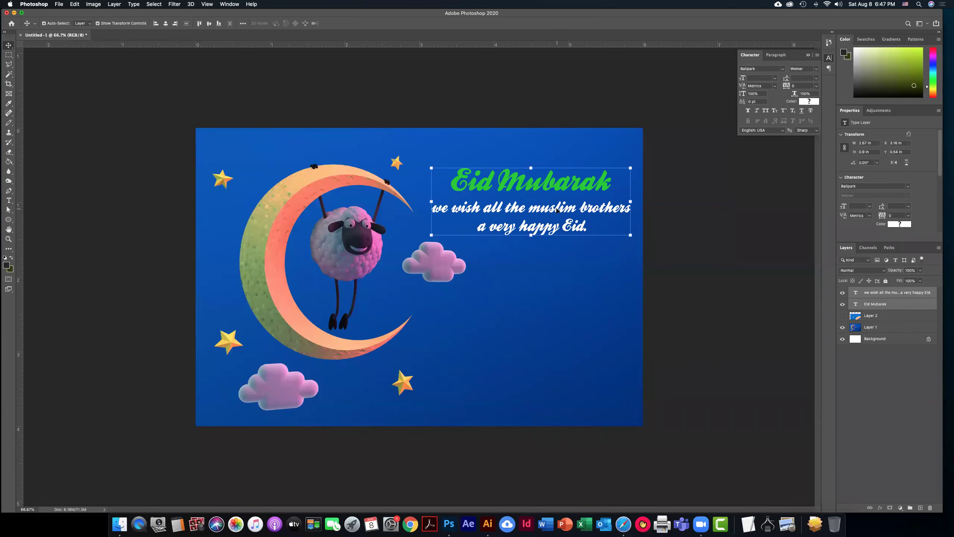
pyautogui.click(654, 259)
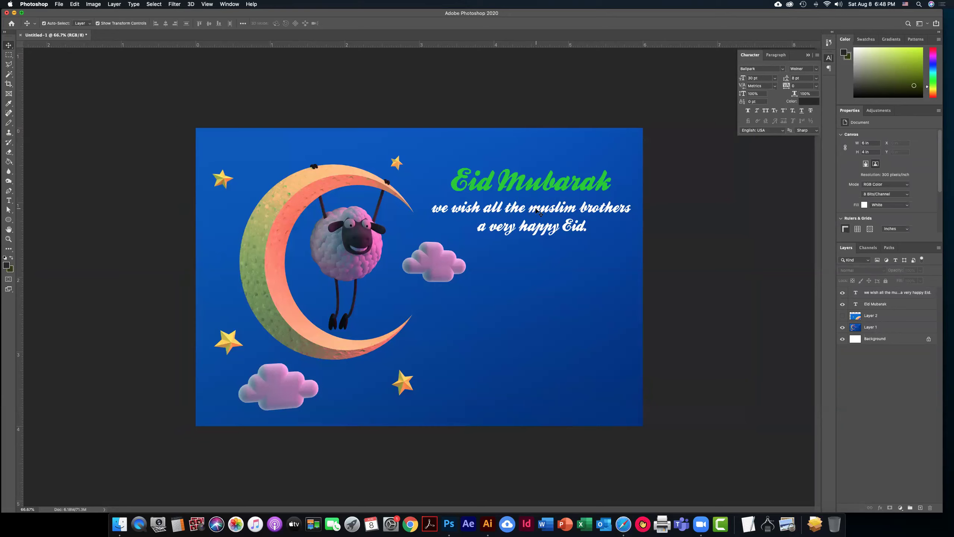
# Add a single-line point text of random letters starting "jkhghkgfdkghkfdg" below the greeting, and hide its layer
pyautogui.click(9, 200)
pyautogui.click(474, 260)
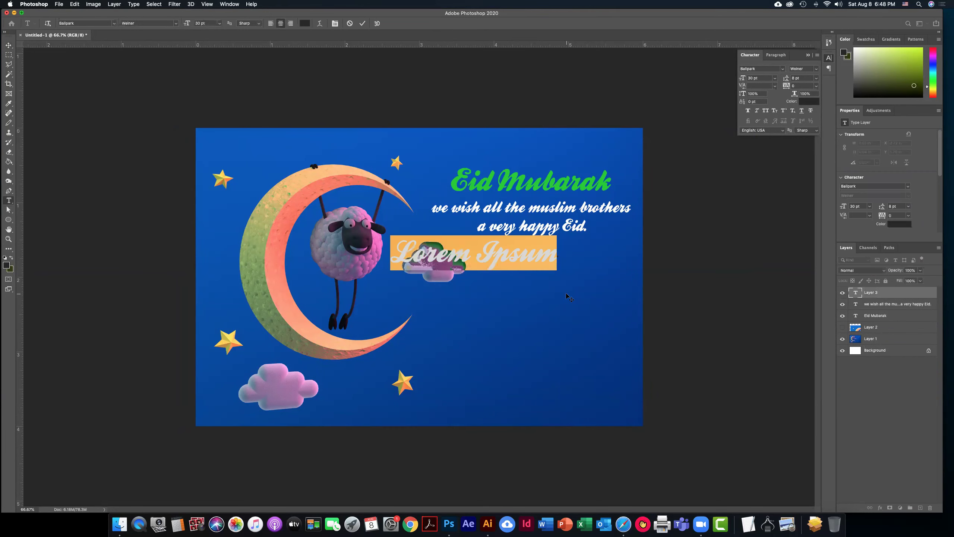
pyautogui.write('jkhghkgfdkghkfdg')
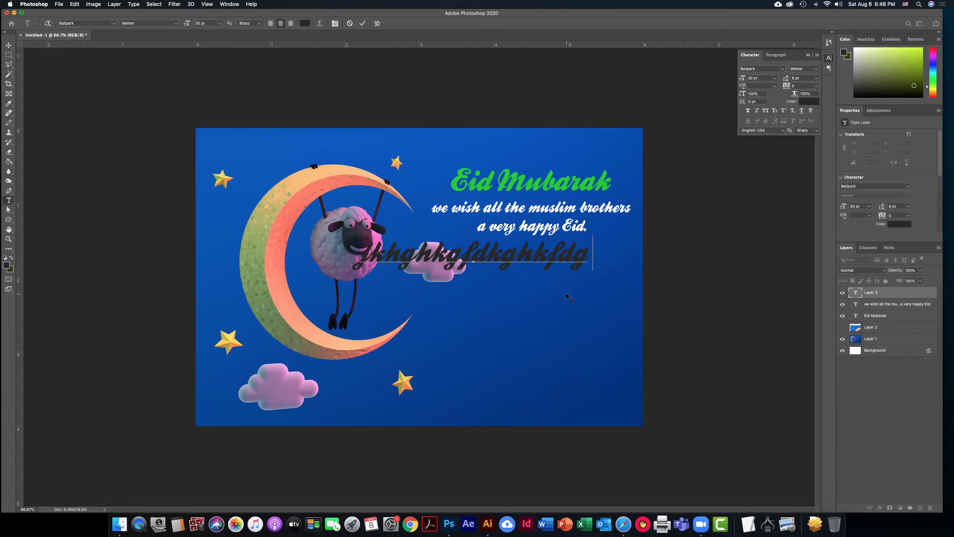
pyautogui.write('fdghjgjhgjk')
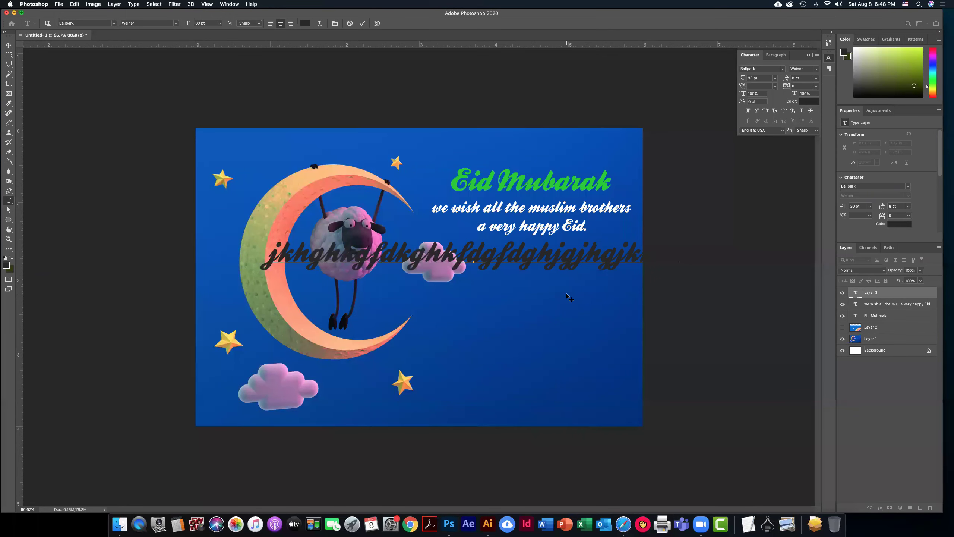
pyautogui.click(9, 44)
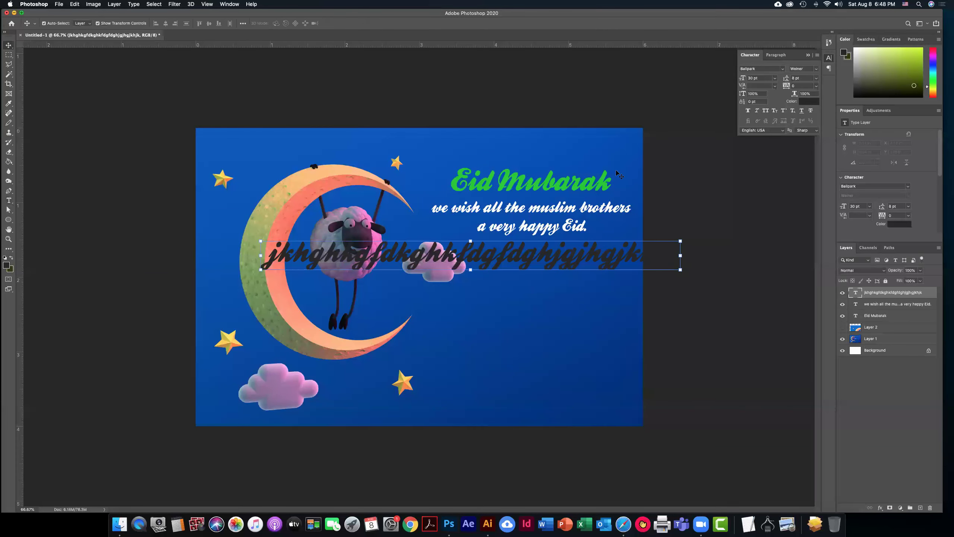
pyautogui.click(843, 293)
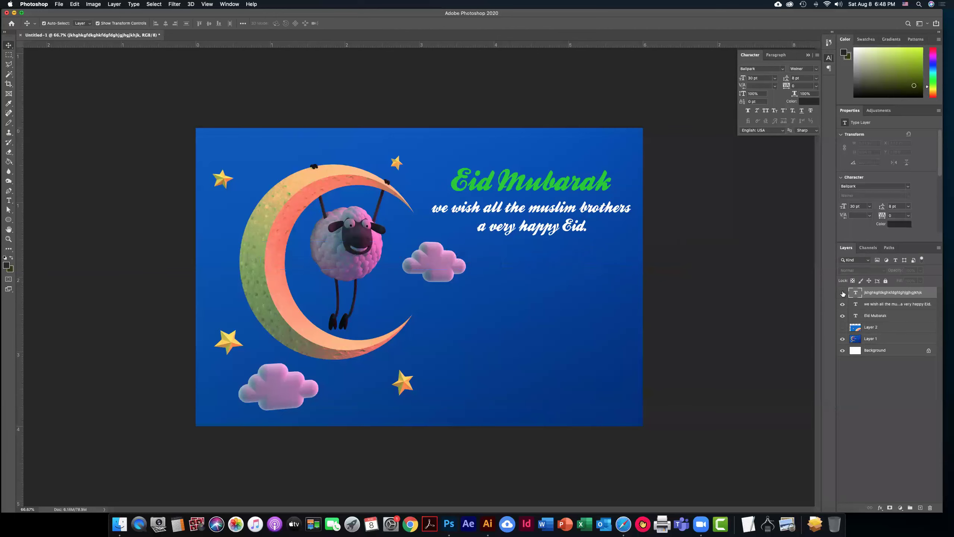
# Draw a paragraph text box about 2.51 by 1.71 in below the greeting and fill it with three lines of random letters
pyautogui.click(9, 201)
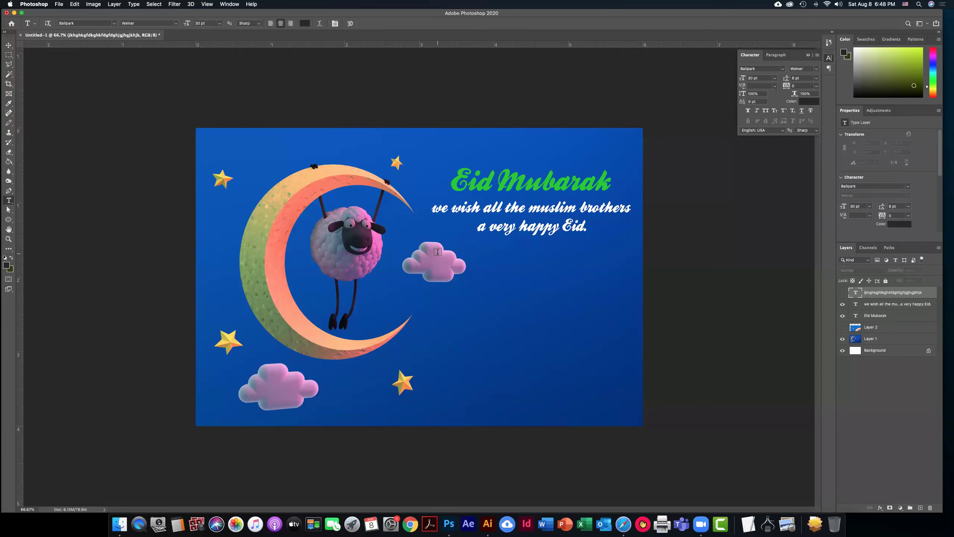
pyautogui.moveTo(438, 253); pyautogui.dragTo(624, 381)
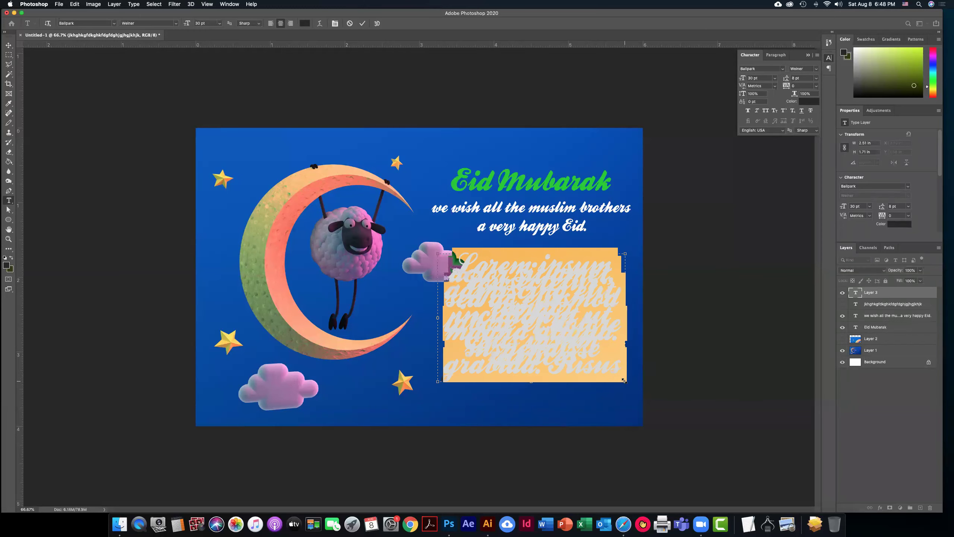
pyautogui.write('wqeweewqgwewgewwr')
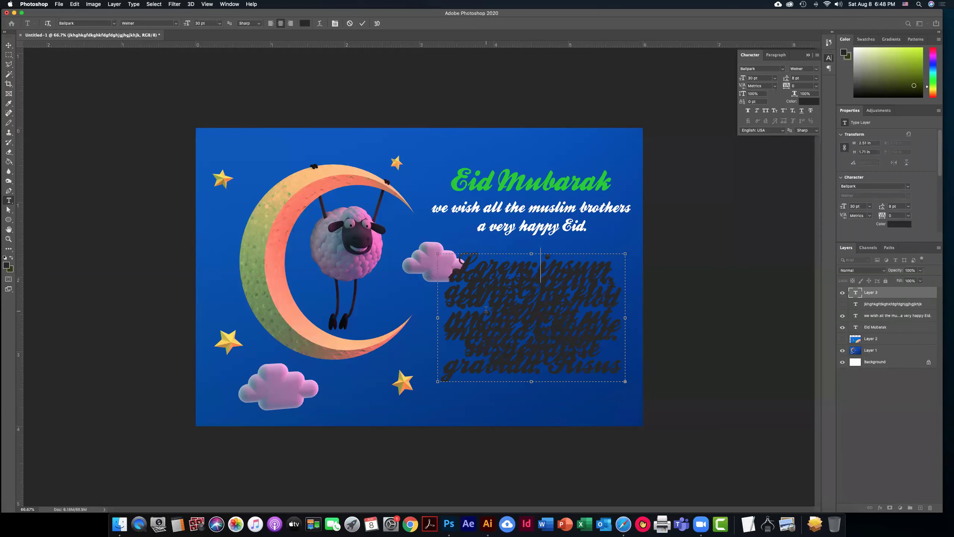
pyautogui.write('ewqgewewqgewwqgewewqgewqgew')
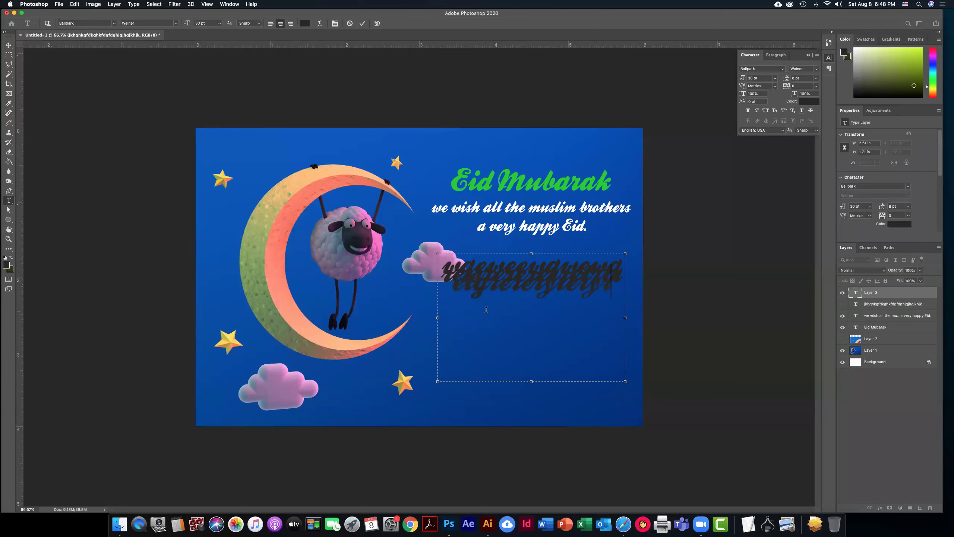
# Set the leading of the paragraph text's last line to 18 pt
pyautogui.doubleClick(496, 299)
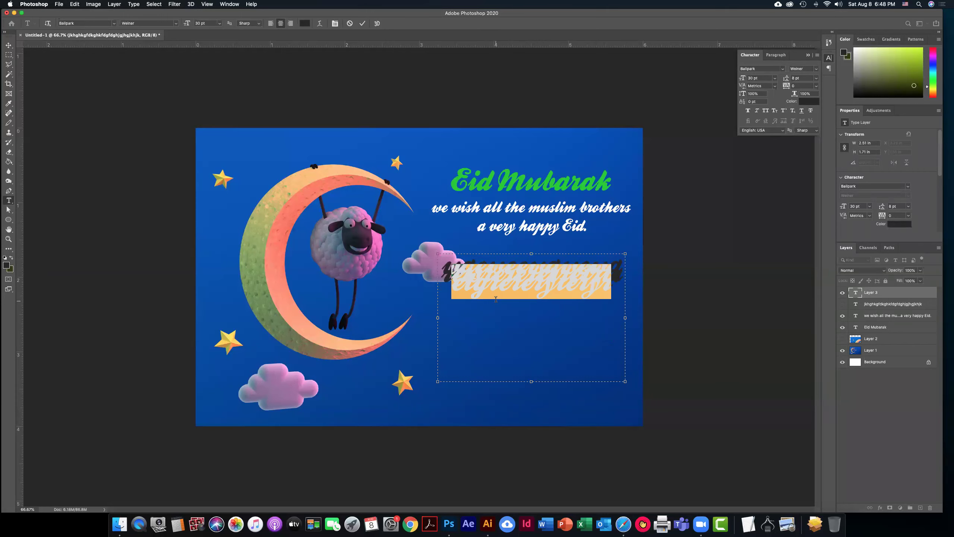
pyautogui.click(817, 78)
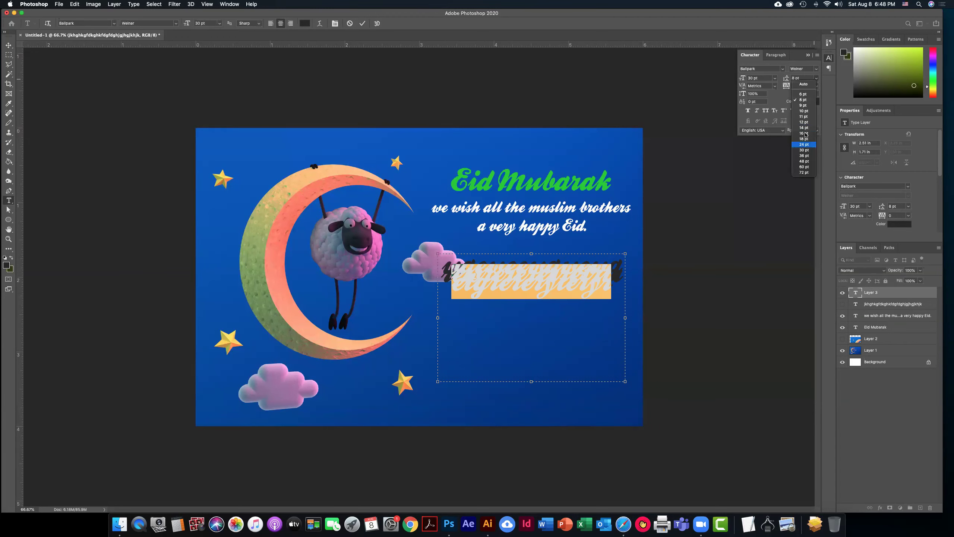
pyautogui.click(804, 139)
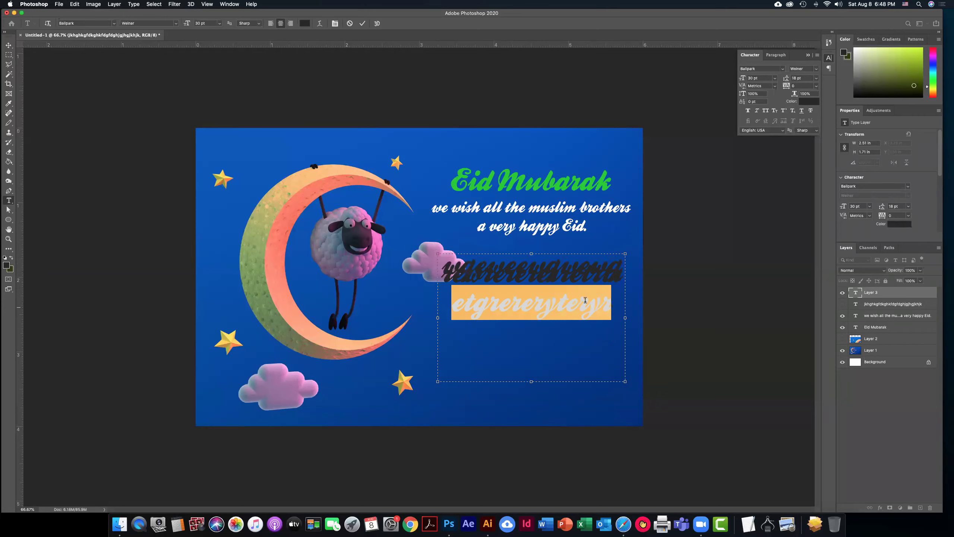
# Select all the random letters in the paragraph text box and set their leading to 18 pt
pyautogui.click(603, 299)
pyautogui.press('super+a')
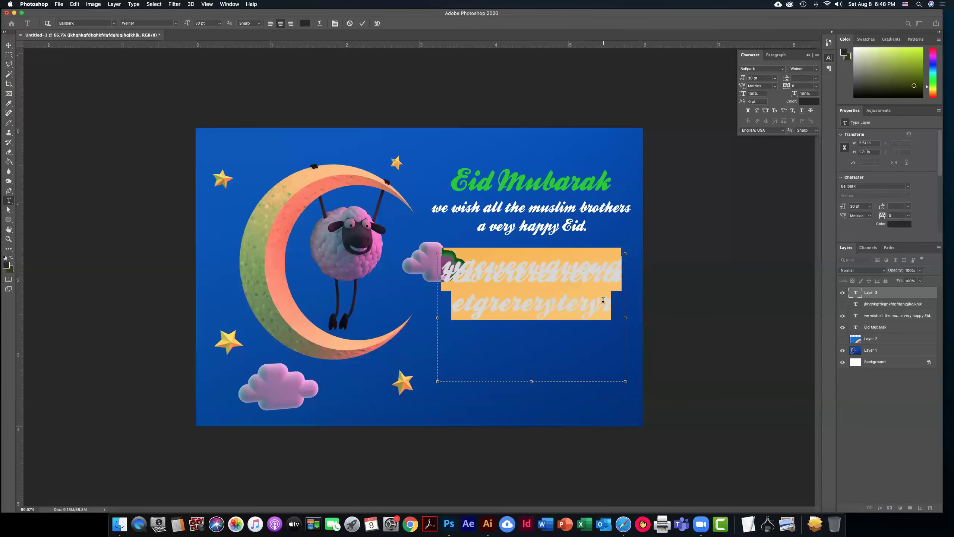
pyautogui.click(609, 297)
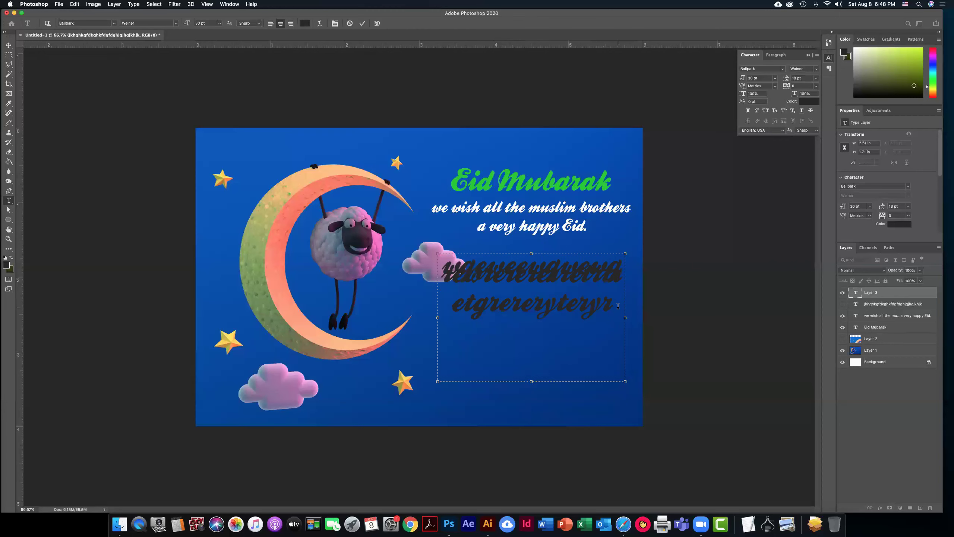
pyautogui.keyDown('shift'); pyautogui.click(465, 278); pyautogui.keyUp('shift')
pyautogui.moveTo(464, 278); pyautogui.dragTo(425, 250)
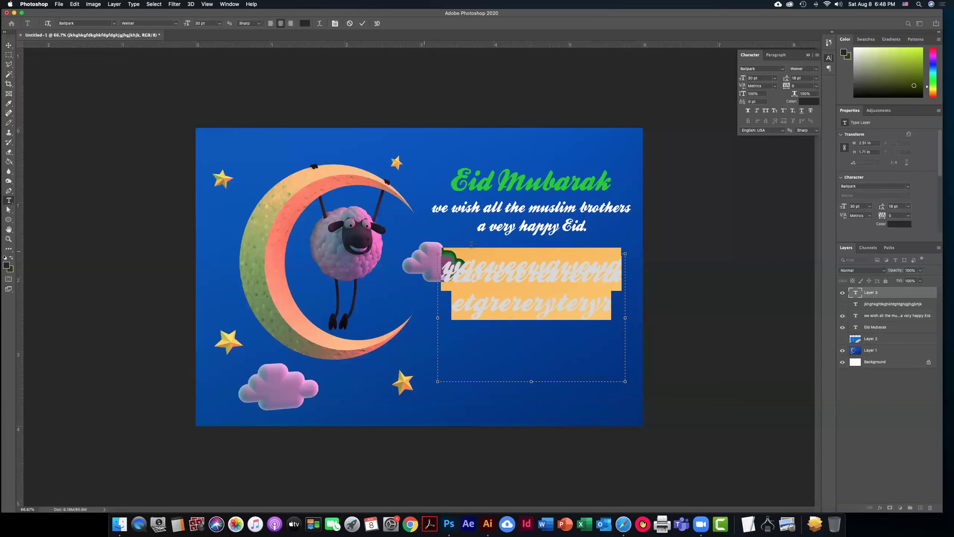
pyautogui.click(816, 78)
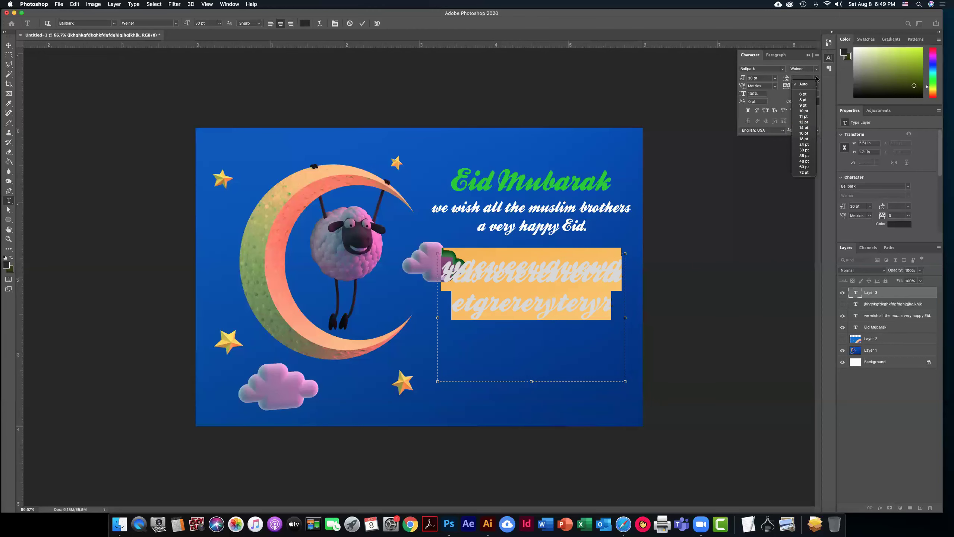
pyautogui.click(804, 139)
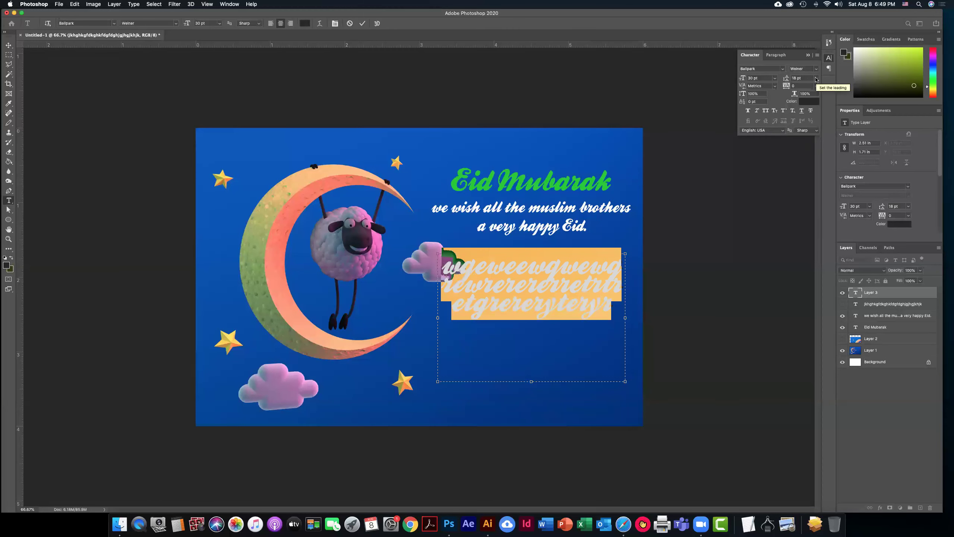
# Try 24 pt leading on the selected paragraph text, and set its leading to 26 pt
pyautogui.click(816, 79)
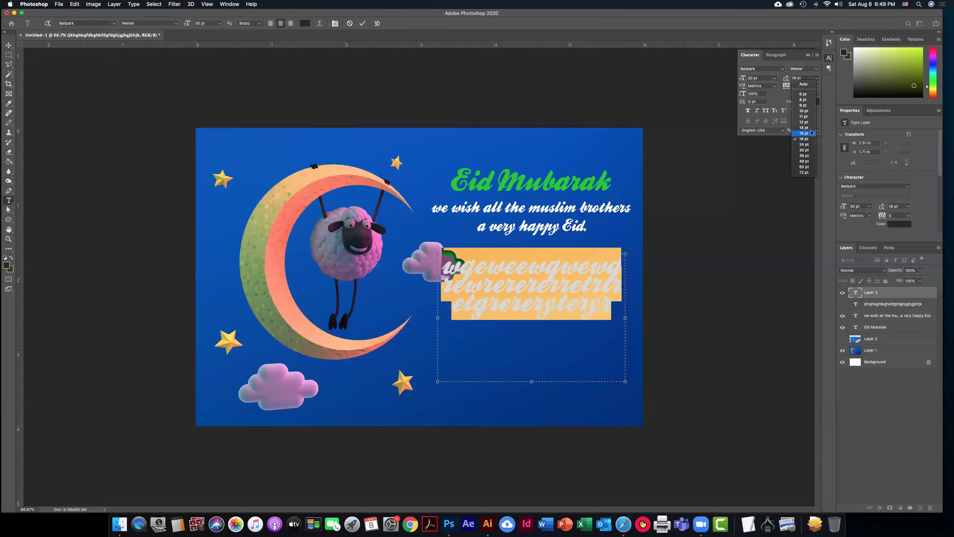
pyautogui.click(810, 145)
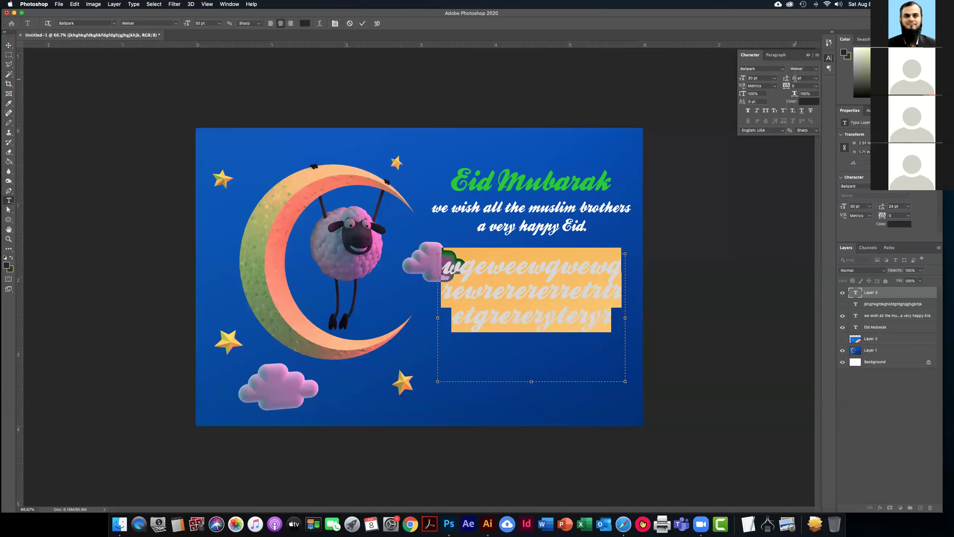
pyautogui.click(815, 79)
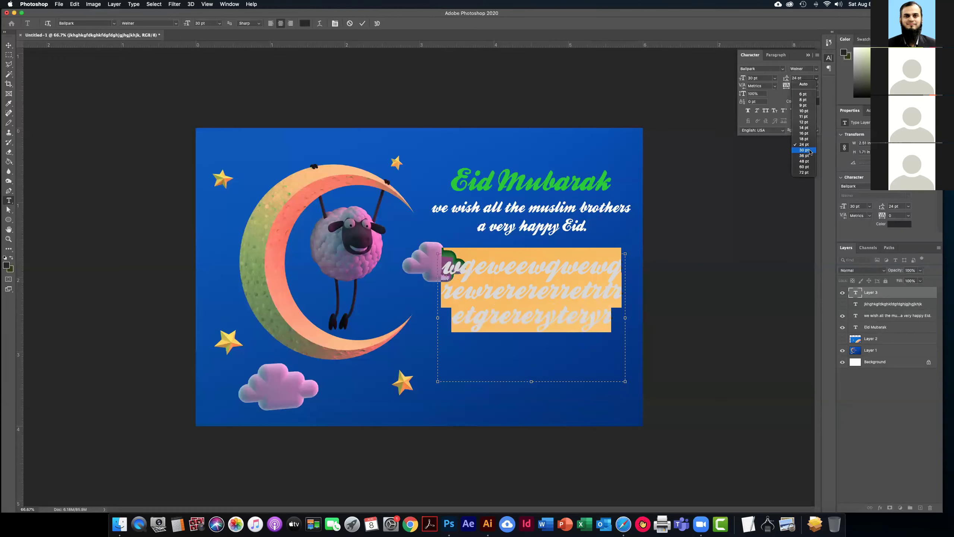
pyautogui.click(793, 79)
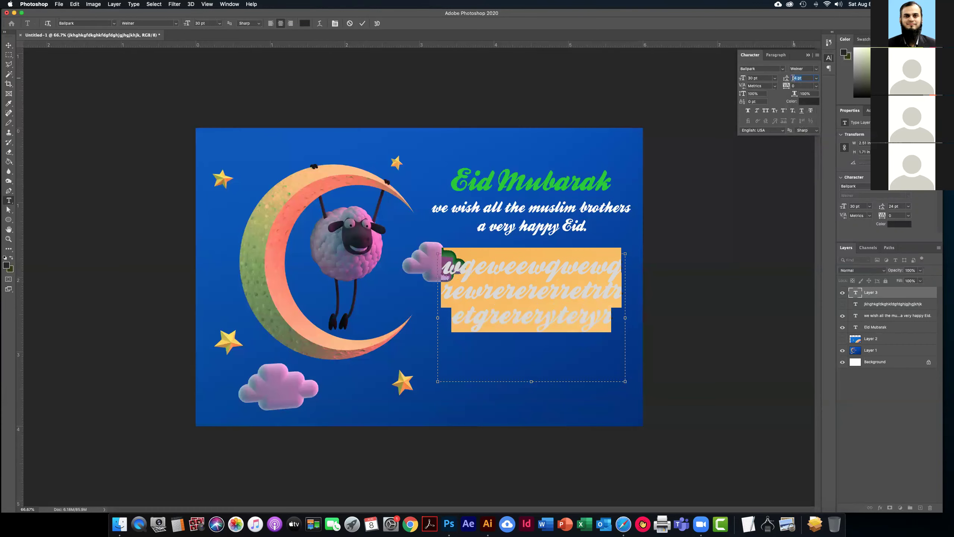
pyautogui.write('26')
pyautogui.press('Return')
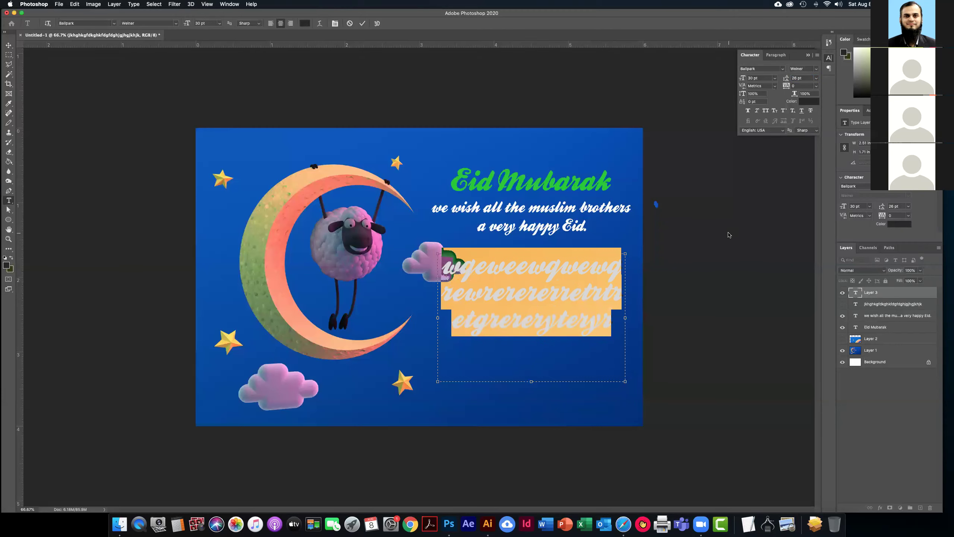
# Change the selected paragraph text's color to a light pink and clear the text selection
pyautogui.click(812, 99)
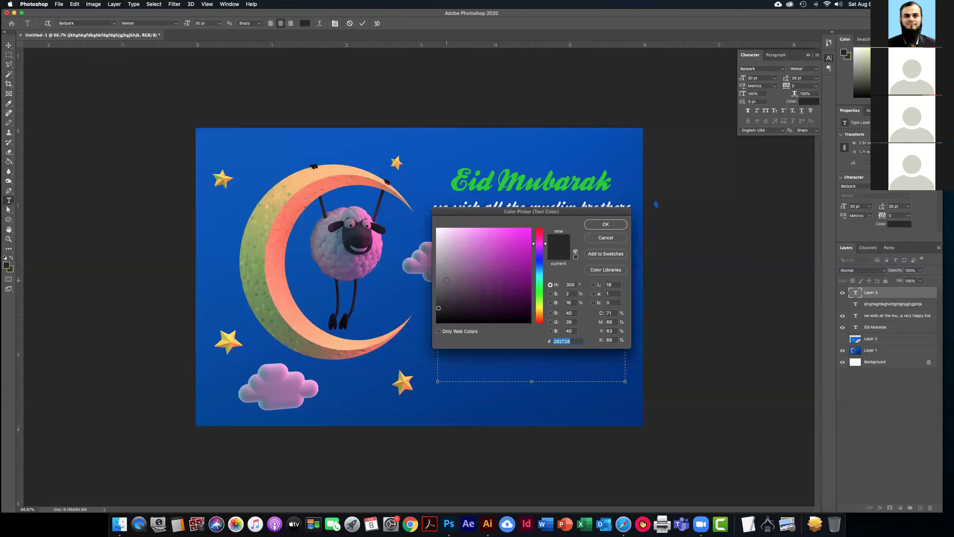
pyautogui.click(444, 242)
pyautogui.click(606, 225)
pyautogui.click(593, 297)
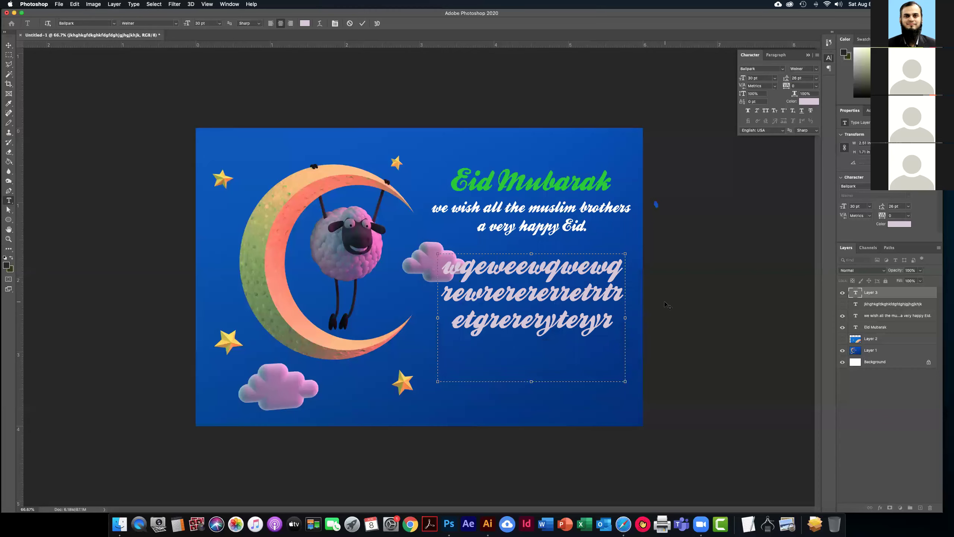
# Commit the random-letter paragraph text, move it up directly beneath the white greeting lines, and deselect it
pyautogui.click(14, 45)
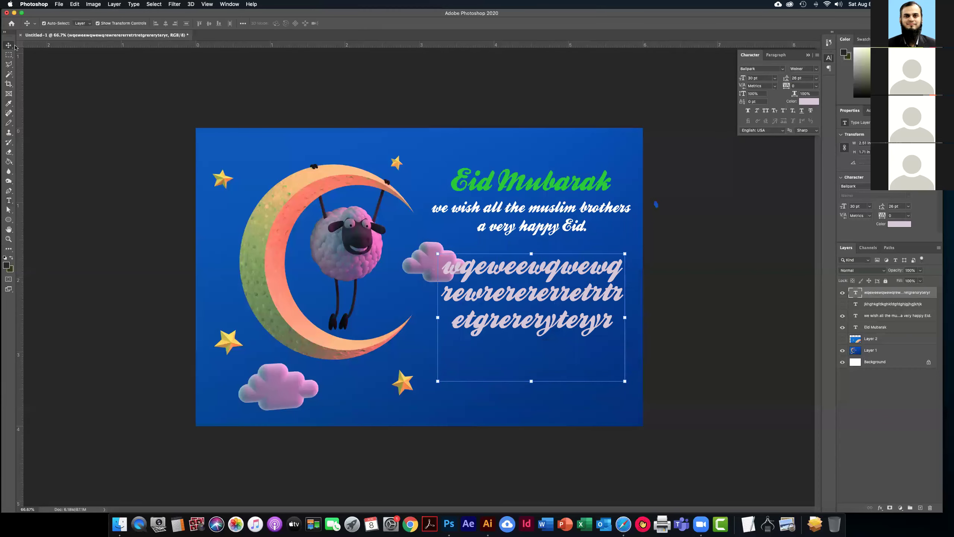
pyautogui.moveTo(609, 274)
pyautogui.mouseDown()
pyautogui.moveTo(619, 249)
pyautogui.moveTo(546, 299)
pyautogui.moveTo(658, 256)
pyautogui.moveTo(597, 280)
pyautogui.moveTo(533, 279)
pyautogui.moveTo(611, 267)
pyautogui.moveTo(612, 259)
pyautogui.moveTo(603, 270)
pyautogui.mouseUp()
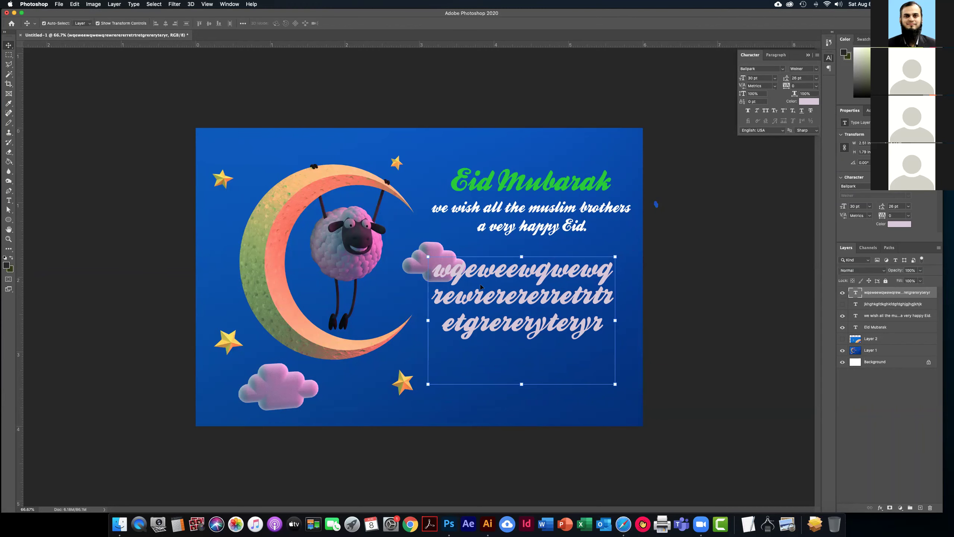
pyautogui.moveTo(606, 277); pyautogui.dragTo(621, 257)
pyautogui.click(658, 207)
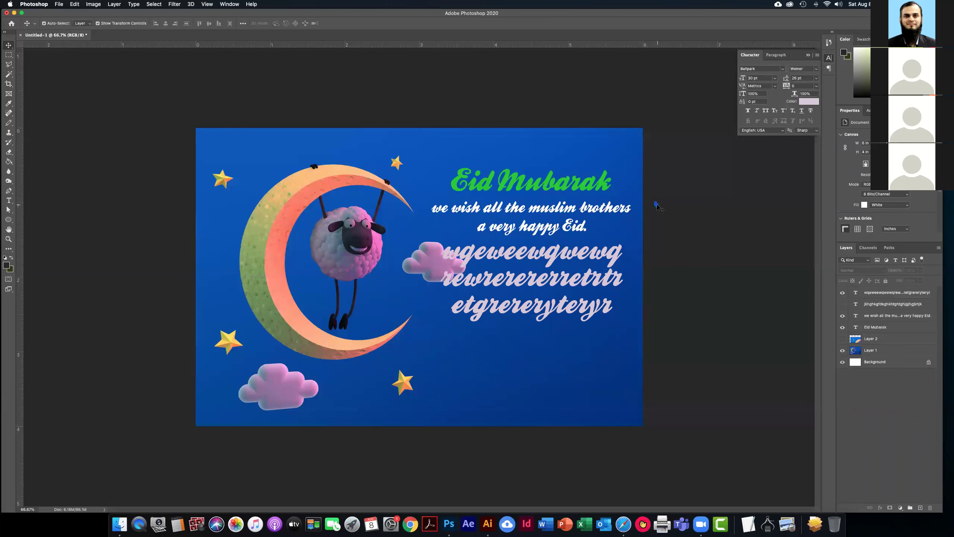
pyautogui.click(657, 207)
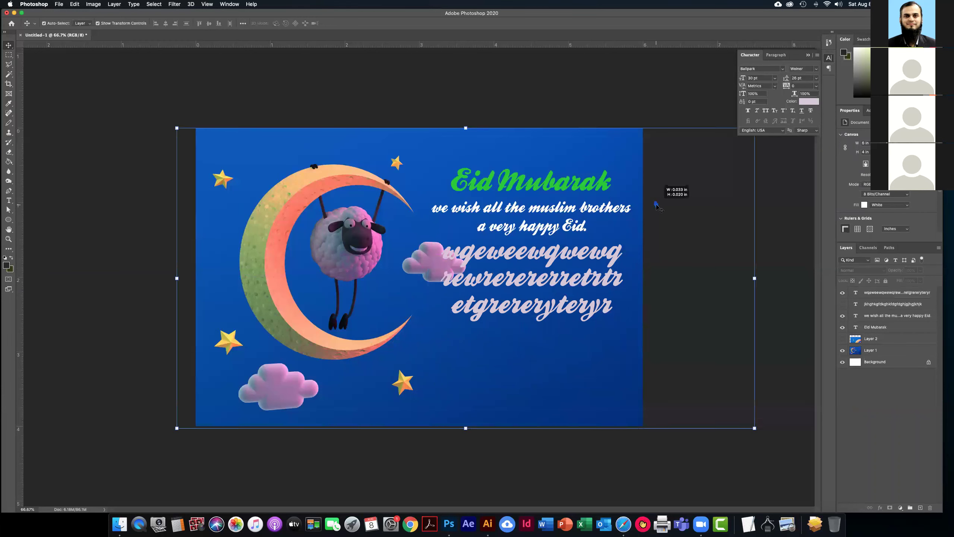
pyautogui.click(783, 239)
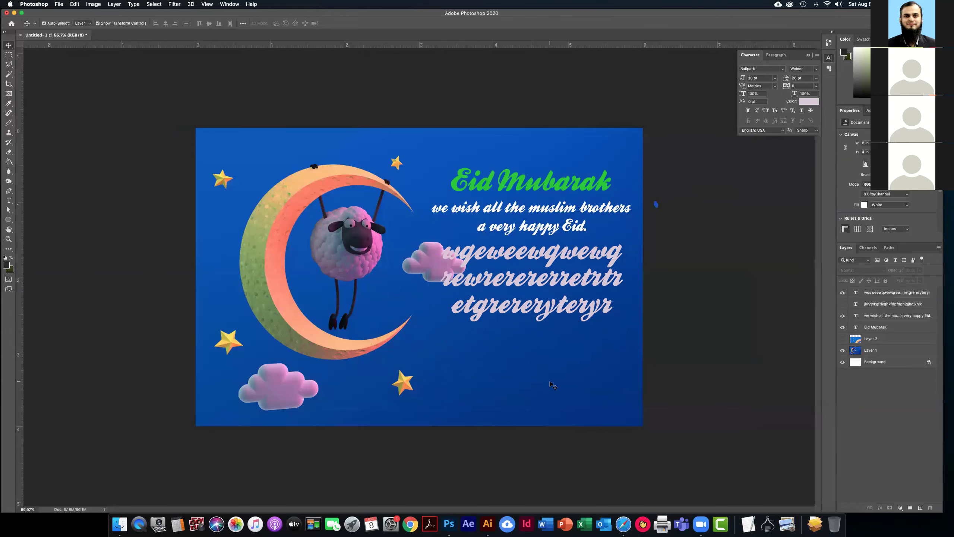
# Move the pink paragraph text down to the card's lower area, hide its layer, and clear the selection
pyautogui.moveTo(574, 256); pyautogui.dragTo(578, 307)
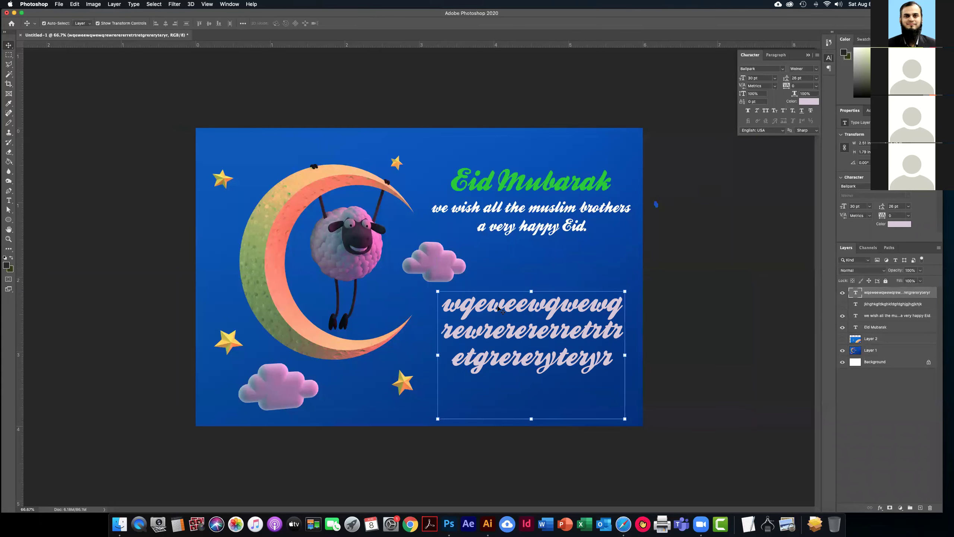
pyautogui.click(841, 293)
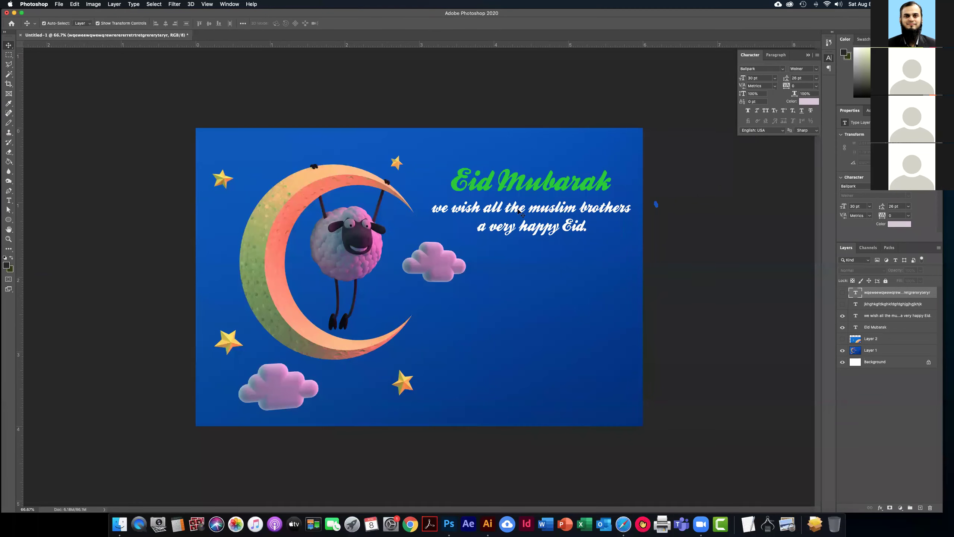
pyautogui.click(551, 188)
pyautogui.click(131, 190)
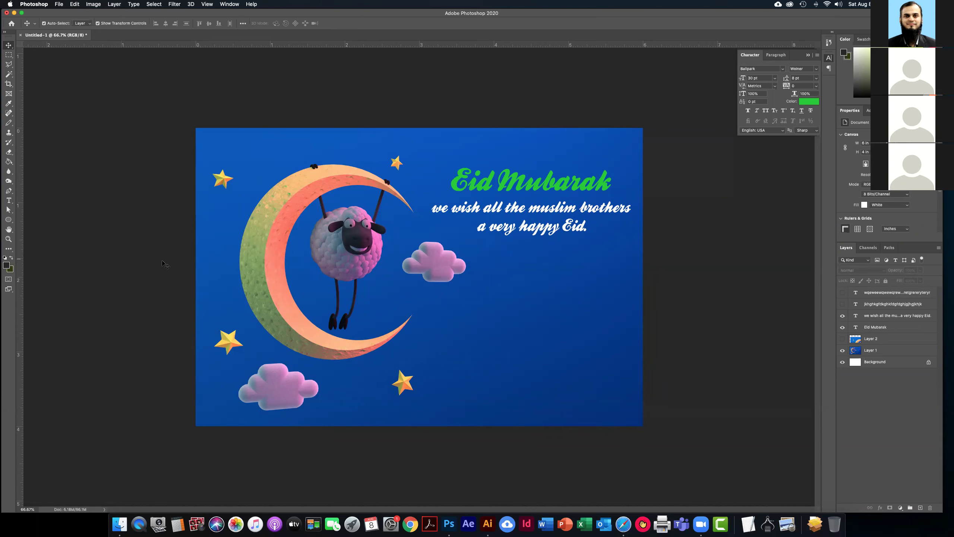
# Add vertical point text reading "eid mubarak" over the blue area beneath the greeting with the Vertical Type tool
pyautogui.click(9, 201)
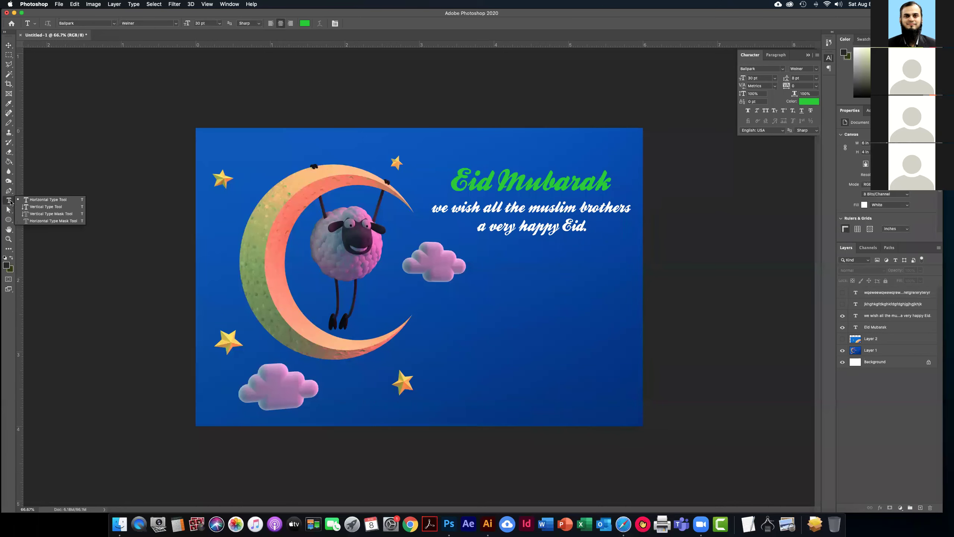
pyautogui.click(59, 207)
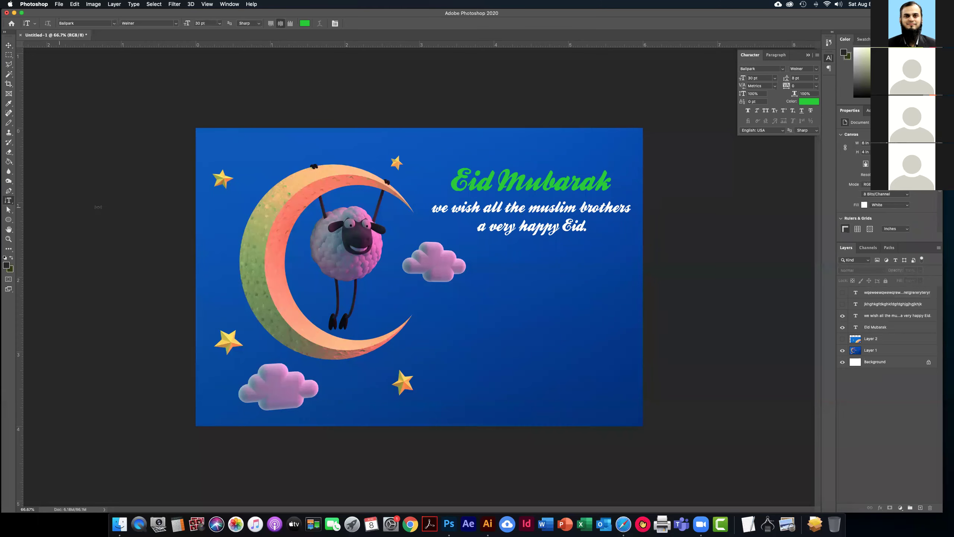
pyautogui.click(525, 260)
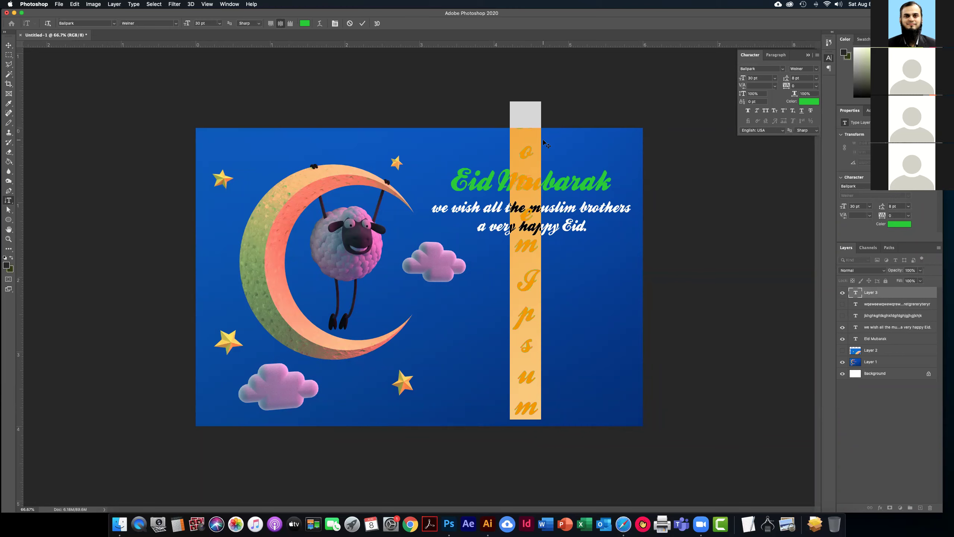
pyautogui.write('eid Mubarak')
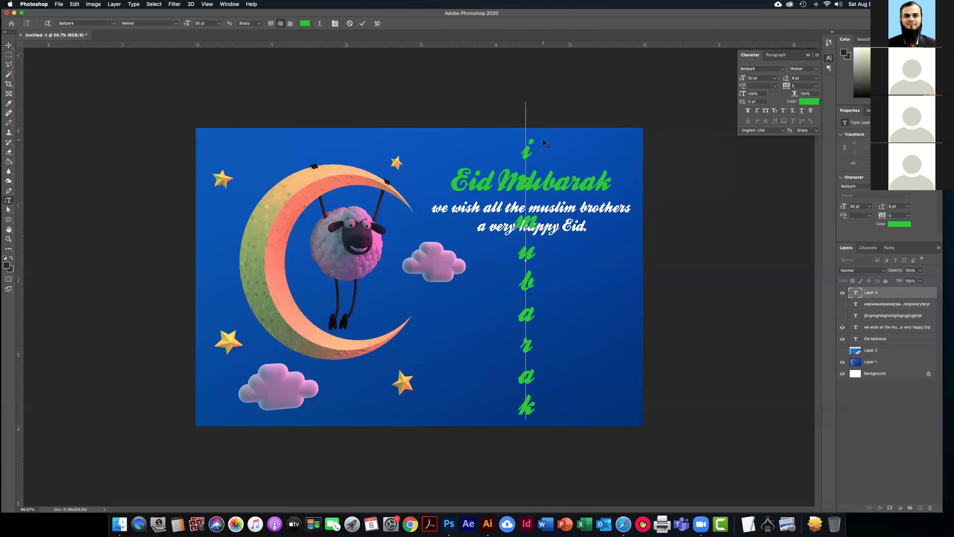
pyautogui.click(8, 44)
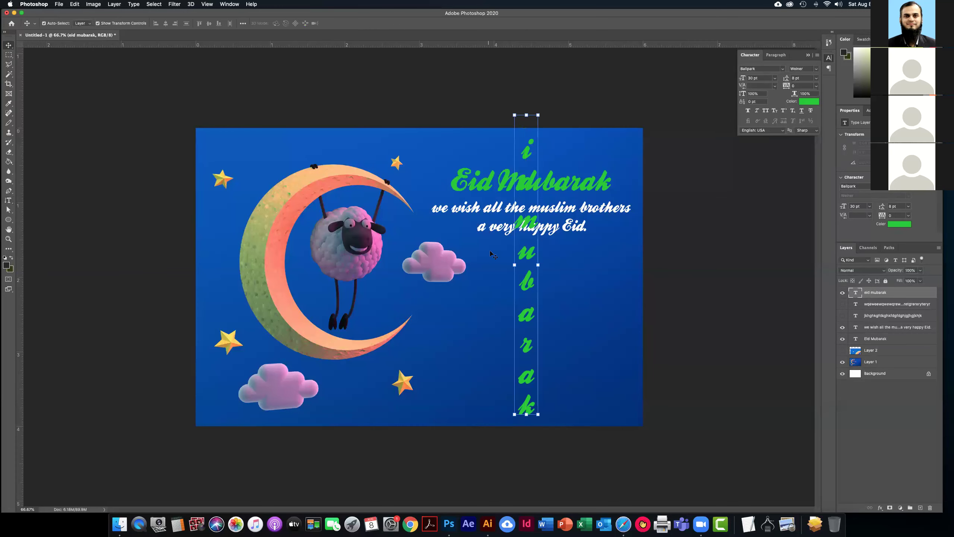
# Move the vertical "eid mubarak" text beside the crescent moon's tips so it spans the card's full height
pyautogui.moveTo(531, 255); pyautogui.dragTo(424, 280)
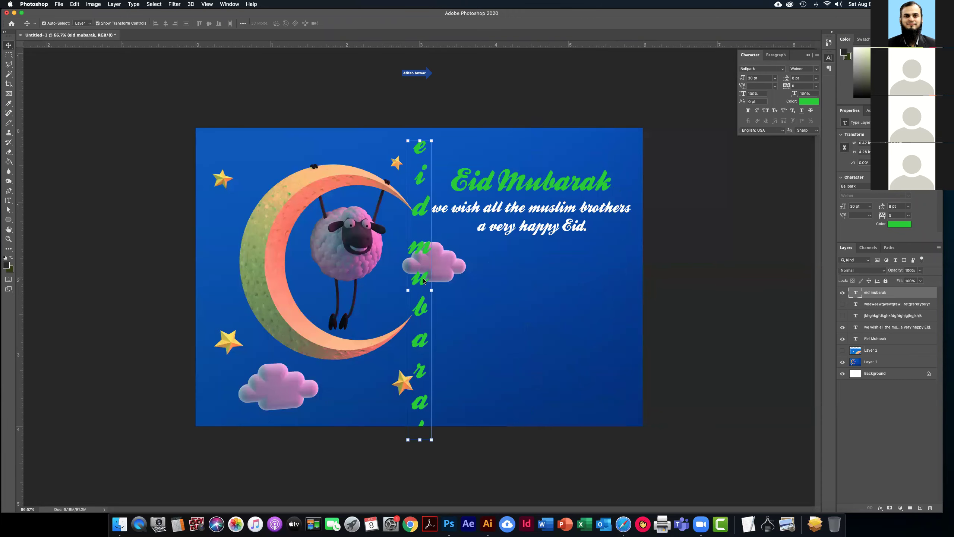
pyautogui.moveTo(424, 280)
pyautogui.mouseDown()
pyautogui.moveTo(432, 249)
pyautogui.moveTo(426, 262)
pyautogui.mouseUp()
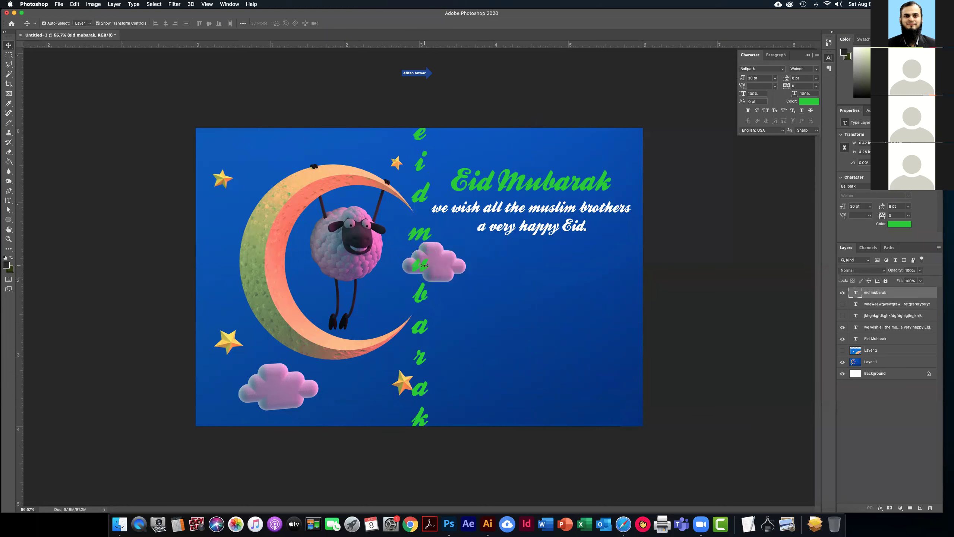
pyautogui.doubleClick(424, 265)
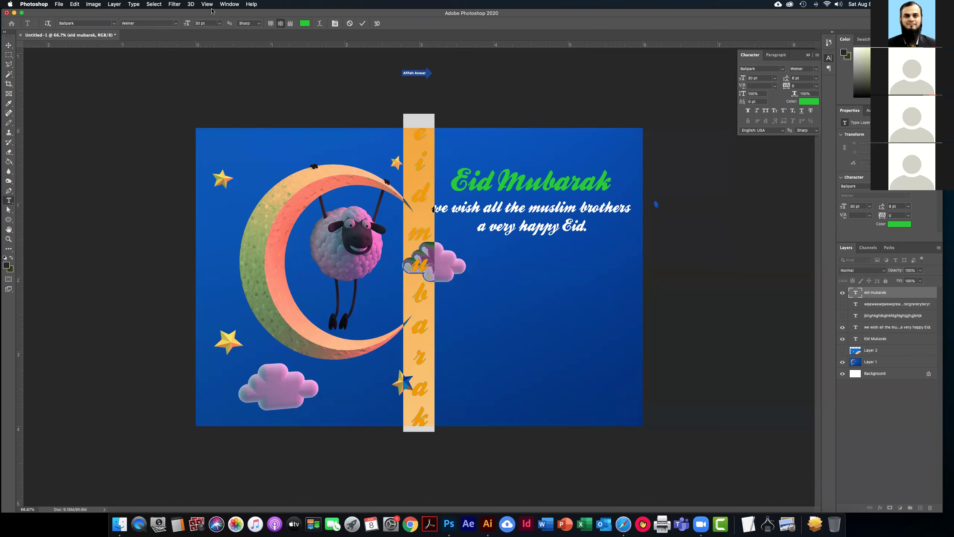
pyautogui.press('Escape')
pyautogui.press('v')
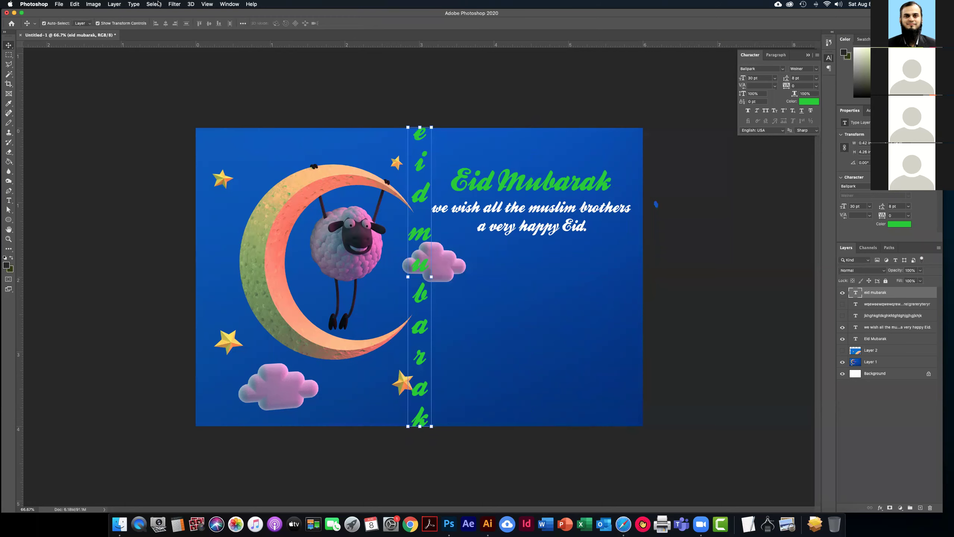
# Hide the Character panel and show it again
pyautogui.click(132, 4)
pyautogui.moveTo(146, 28)
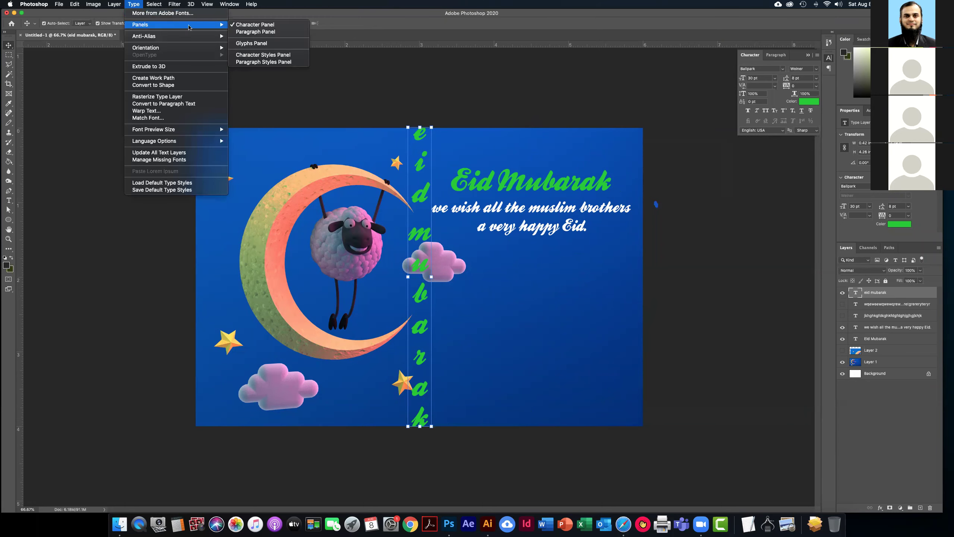
pyautogui.click(302, 25)
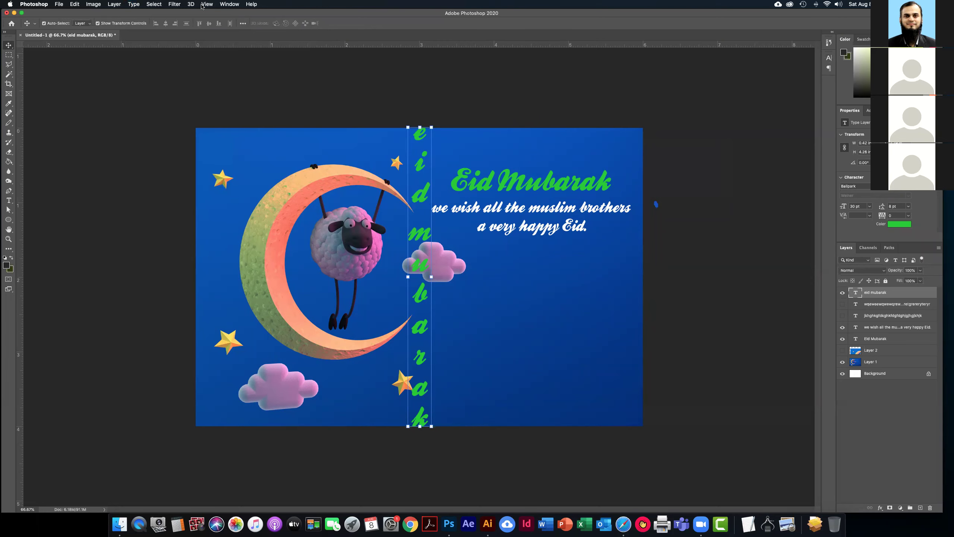
pyautogui.click(174, 4)
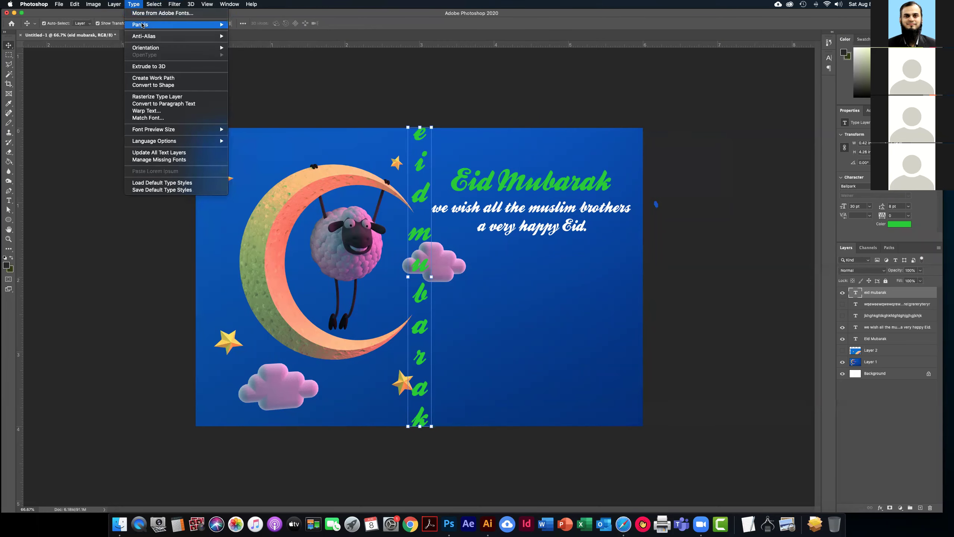
pyautogui.moveTo(142, 25)
pyautogui.click(254, 25)
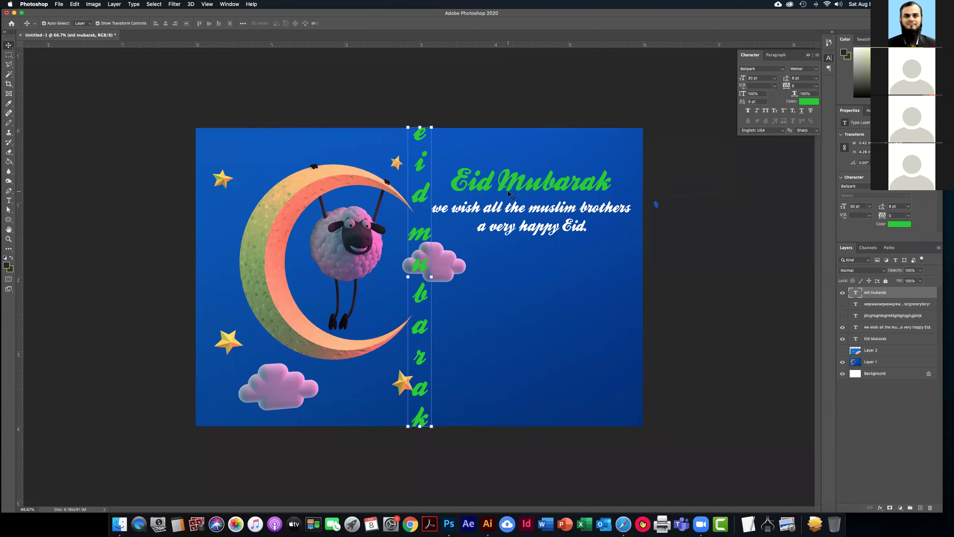
# Reposition the vertical "eid mubarak" text over the crescent's tips and set its font size to 14 pt
pyautogui.moveTo(420, 165); pyautogui.dragTo(412, 198)
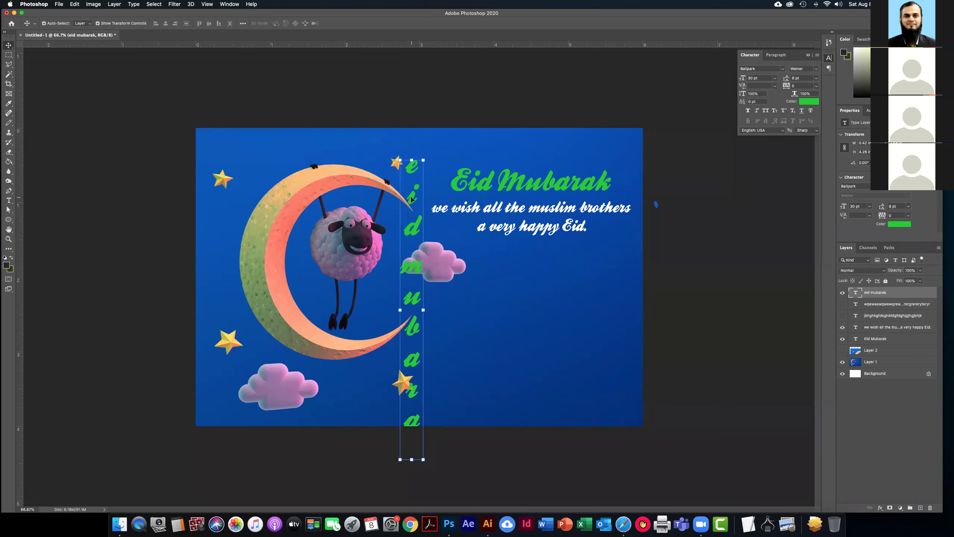
pyautogui.moveTo(413, 200); pyautogui.dragTo(419, 194)
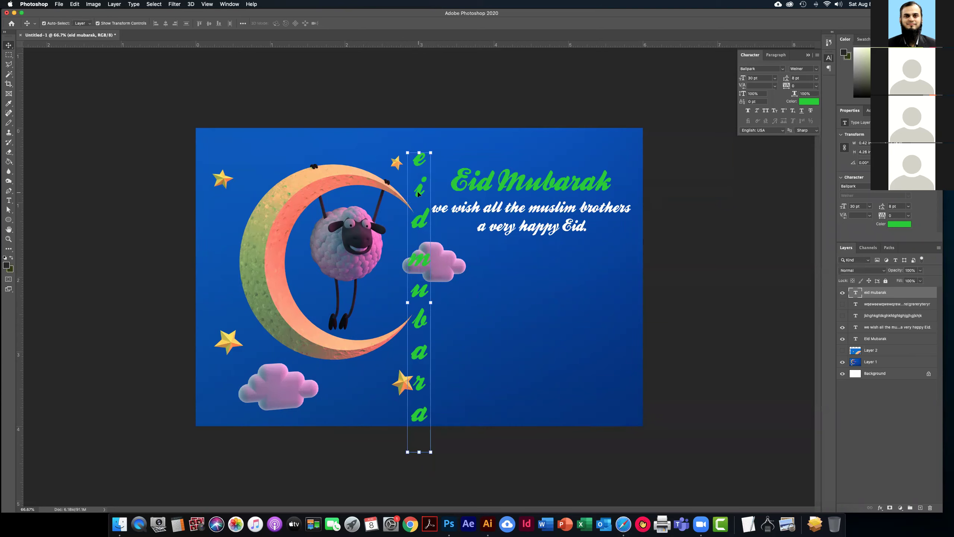
pyautogui.moveTo(419, 193); pyautogui.dragTo(414, 177)
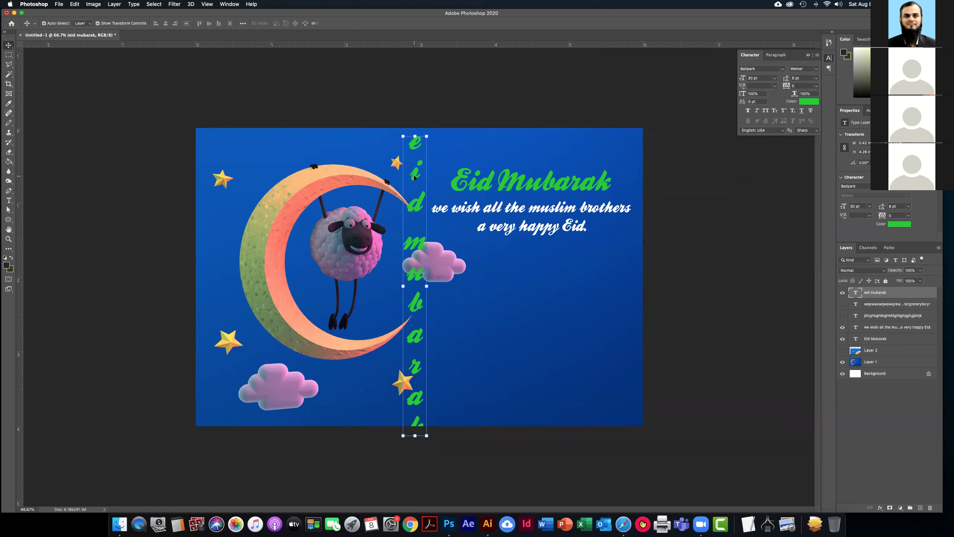
pyautogui.doubleClick(414, 176)
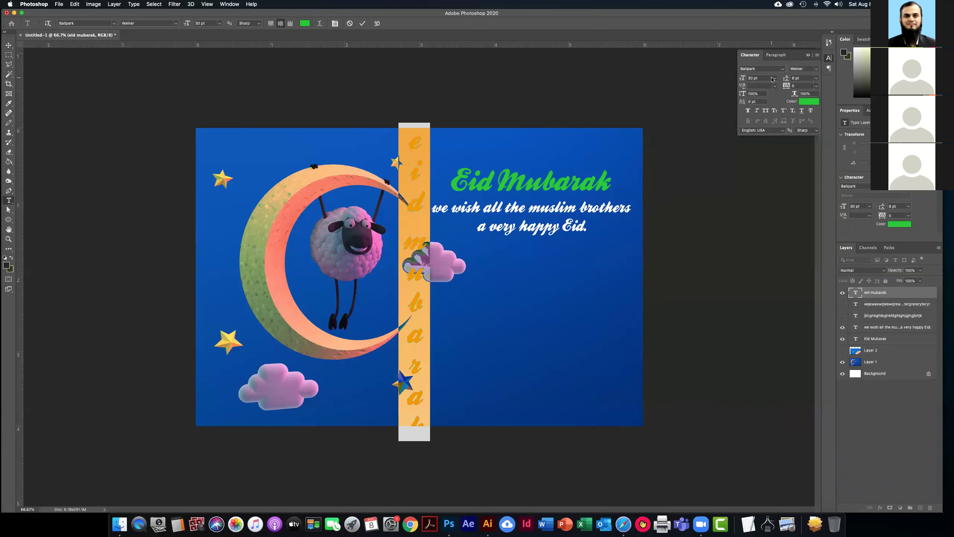
pyautogui.click(775, 78)
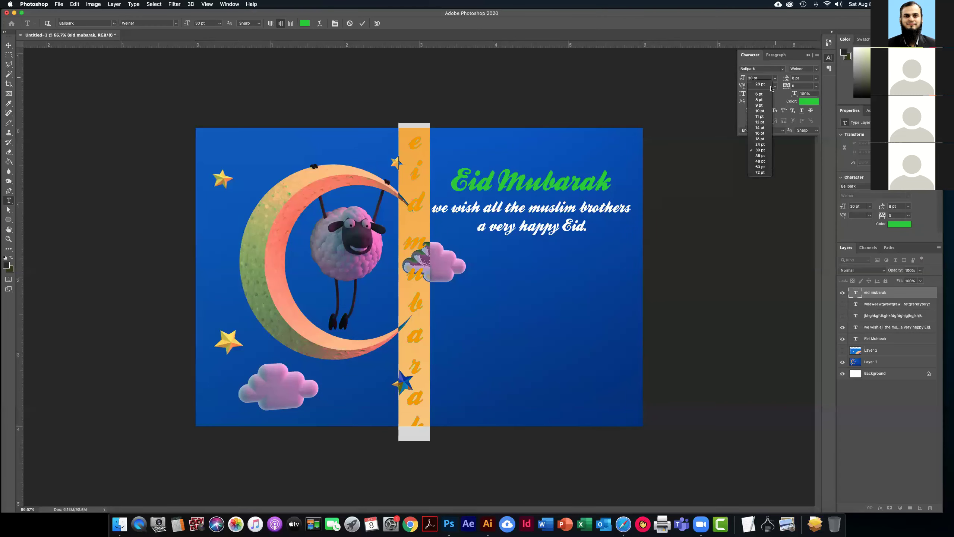
pyautogui.click(759, 128)
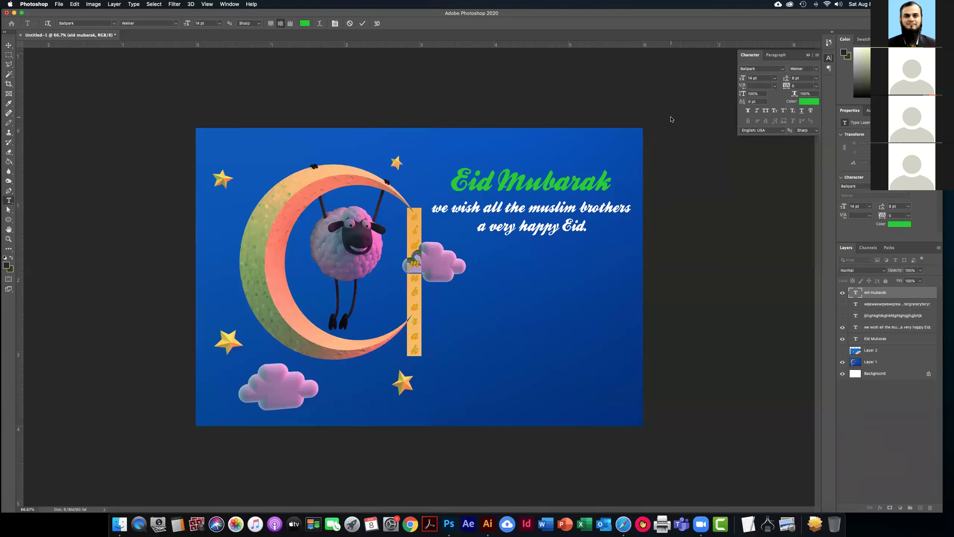
pyautogui.click(818, 54)
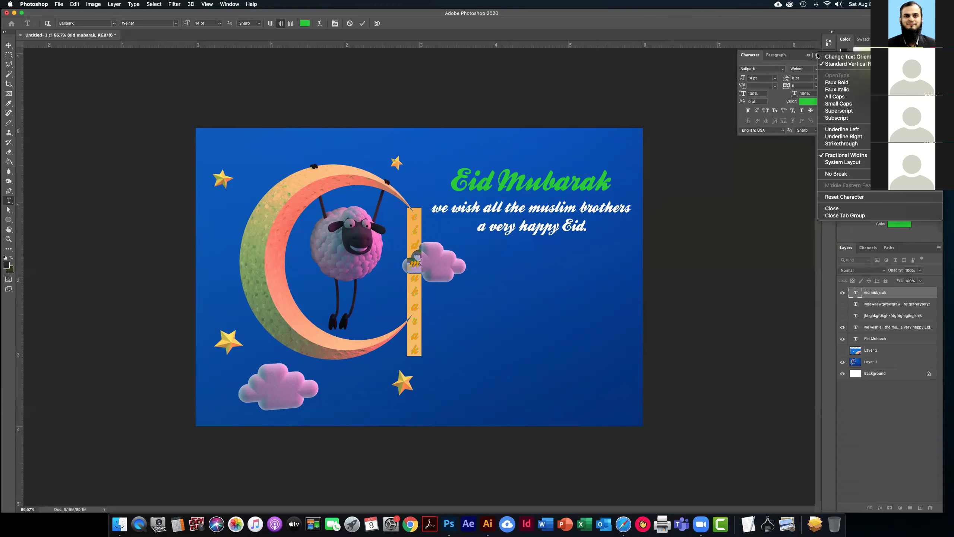
pyautogui.click(676, 153)
pyautogui.press('v')
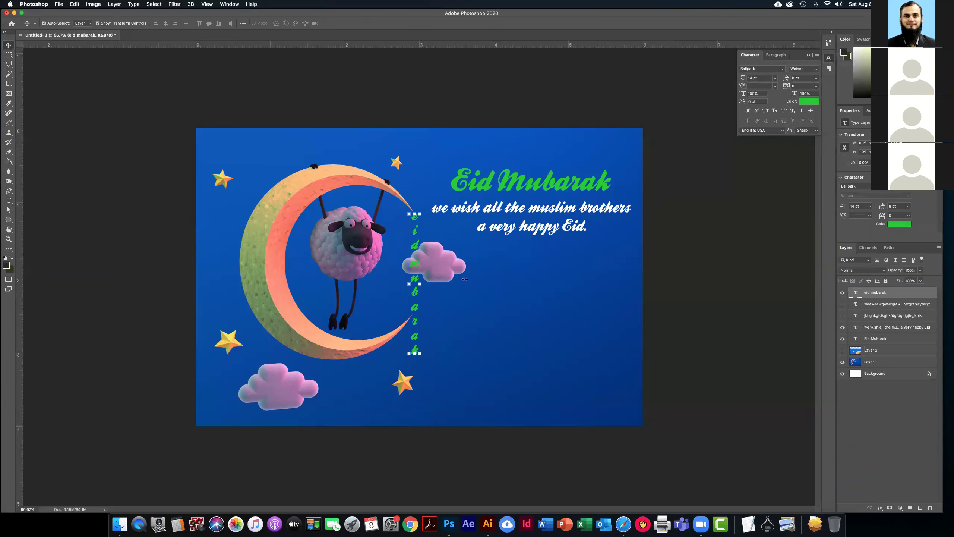
# Move the vertical "eid mubarak" text below the greeting near the card's outer edge, hide its layer, and deselect it
pyautogui.moveTo(416, 297); pyautogui.dragTo(636, 328)
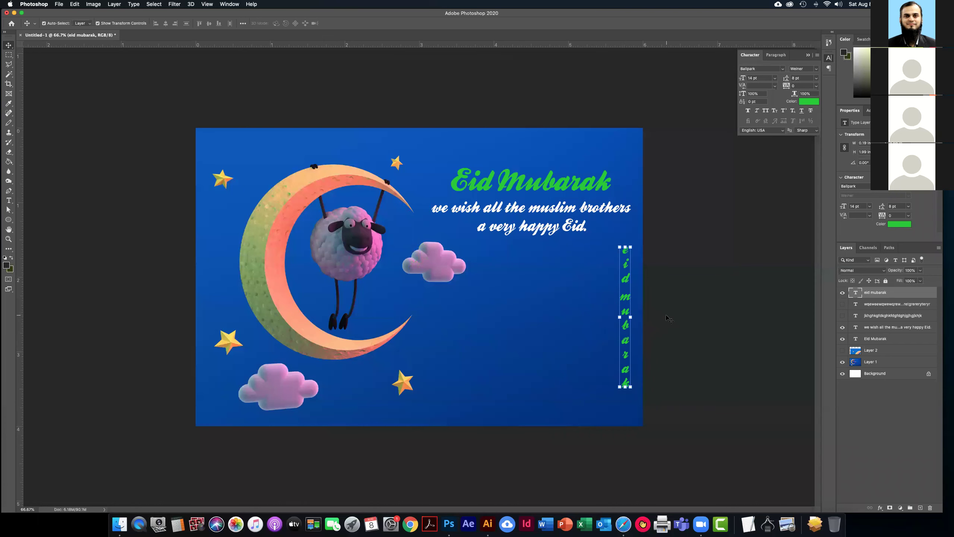
pyautogui.click(843, 294)
pyautogui.click(706, 268)
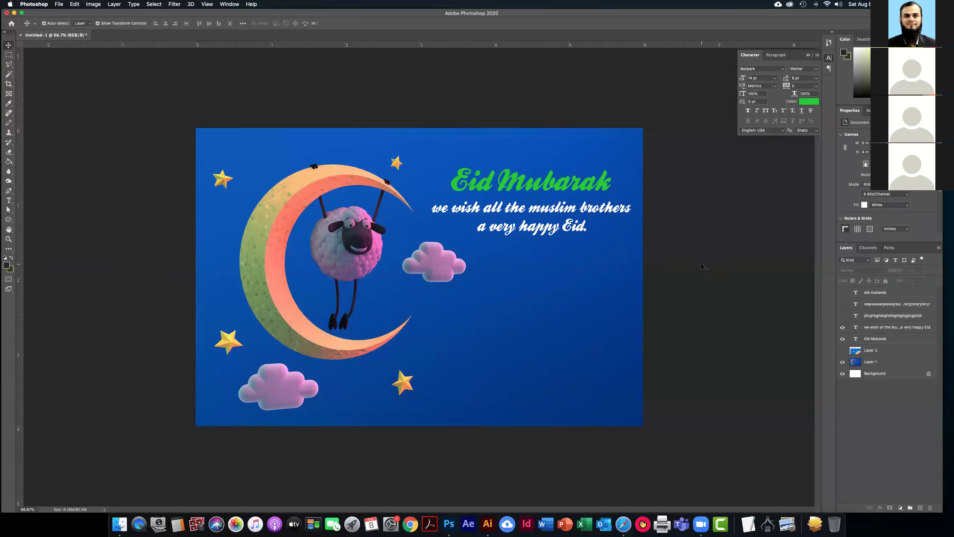
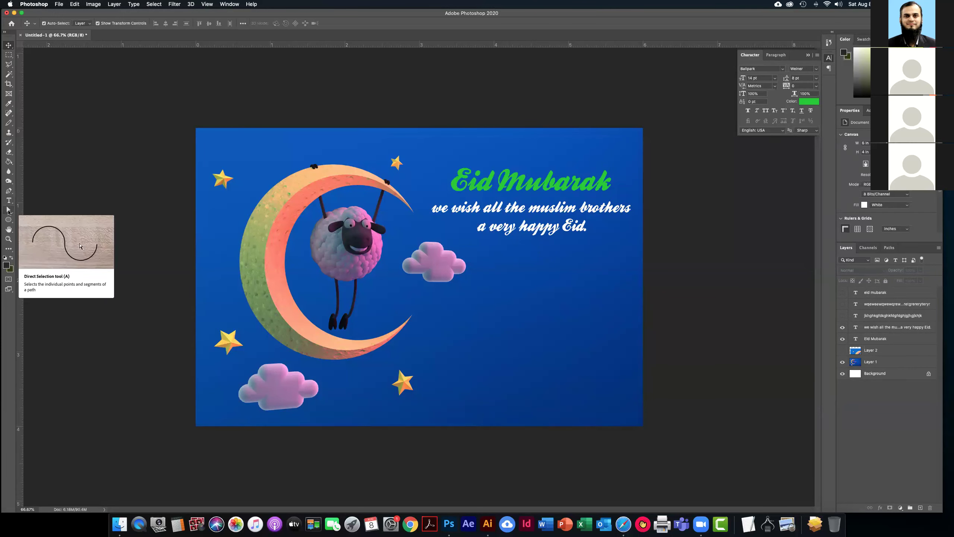
# Draw two wavy freehand paths with the Freeform Pen tool in the empty blue area below the greeting
pyautogui.click(9, 210)
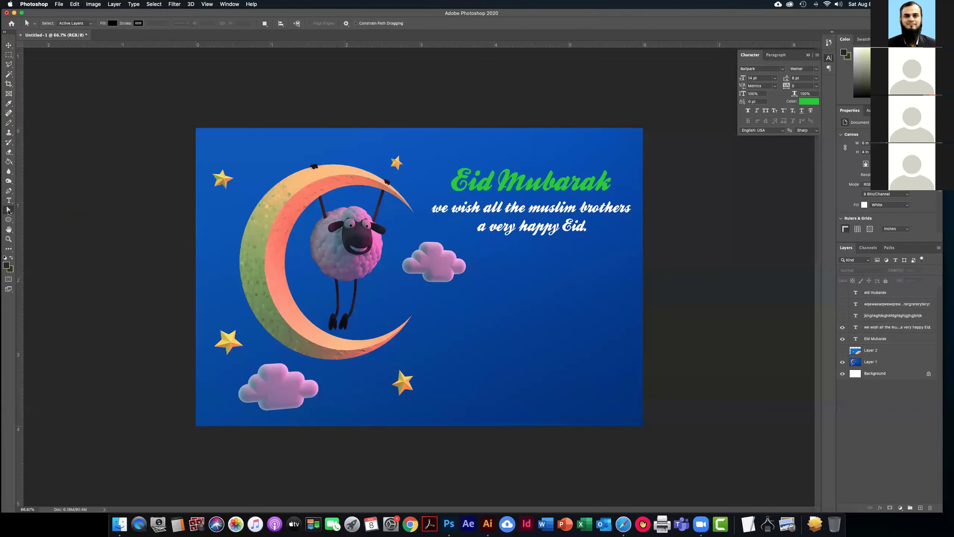
pyautogui.click(8, 192)
pyautogui.click(8, 192)
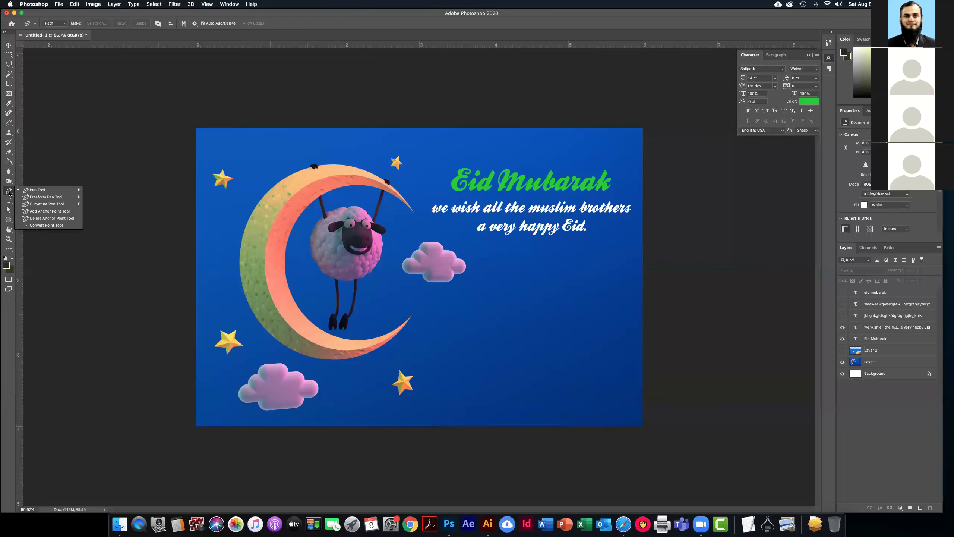
pyautogui.click(70, 198)
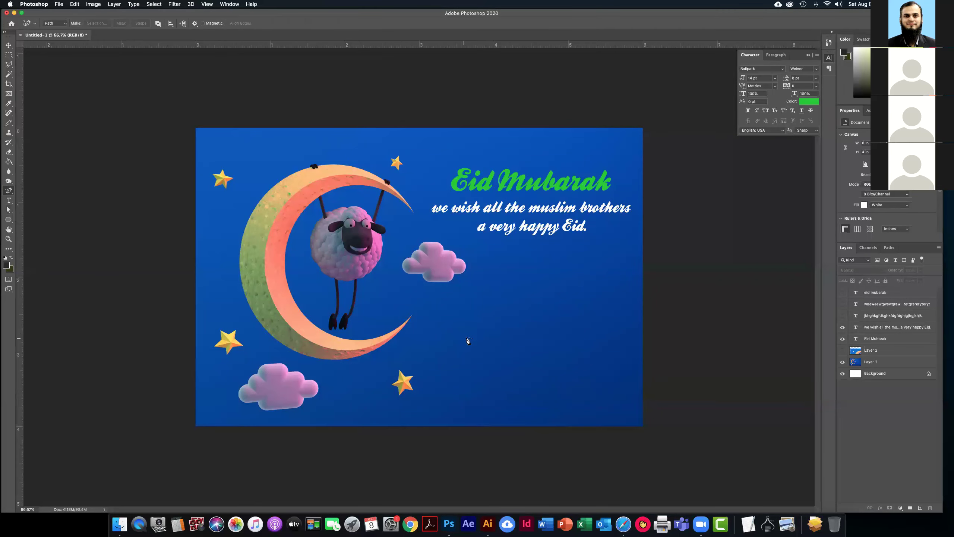
pyautogui.moveTo(437, 344)
pyautogui.mouseDown()
pyautogui.moveTo(476, 330)
pyautogui.moveTo(558, 353)
pyautogui.moveTo(601, 328)
pyautogui.mouseUp()
pyautogui.moveTo(559, 322); pyautogui.dragTo(627, 306)
pyautogui.press('a')
# Draw a three-anchor S-shaped path with the Pen tool below the freehand curves, near the card's lower edge
pyautogui.rightClick(8, 190)
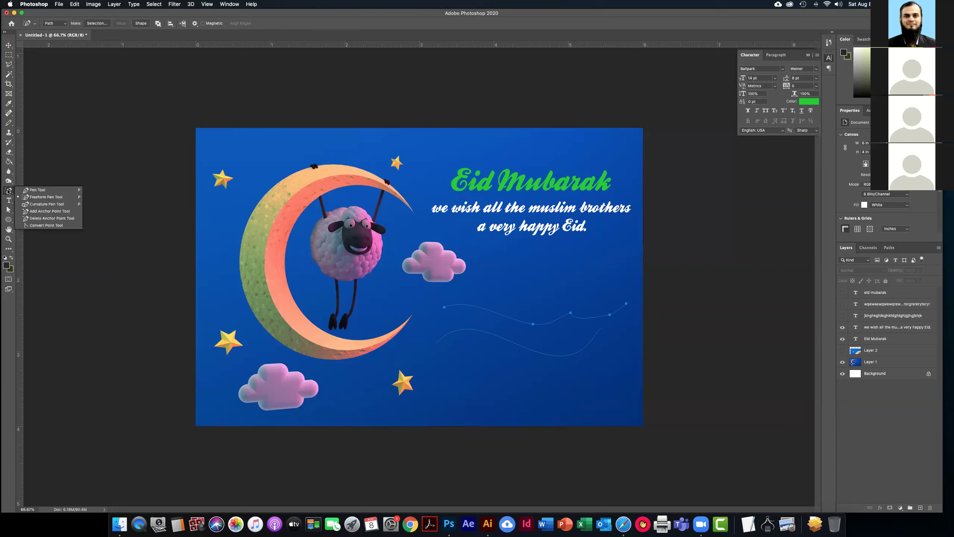
pyautogui.click(58, 190)
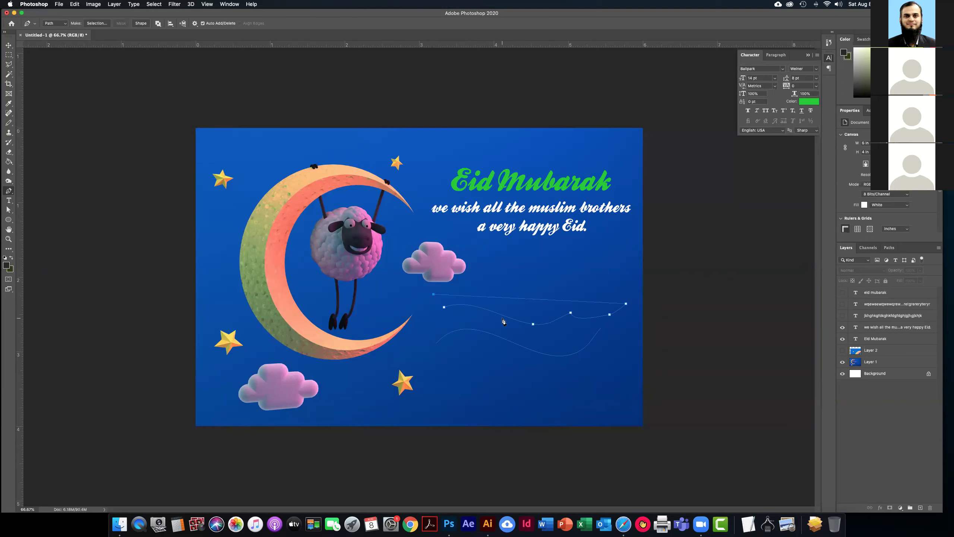
pyautogui.click(451, 385)
pyautogui.click(540, 389)
pyautogui.moveTo(541, 392); pyautogui.dragTo(594, 421)
pyautogui.click(626, 386)
# Try to move the S-shaped pen path with the Move tool and undo the shift
pyautogui.click(8, 45)
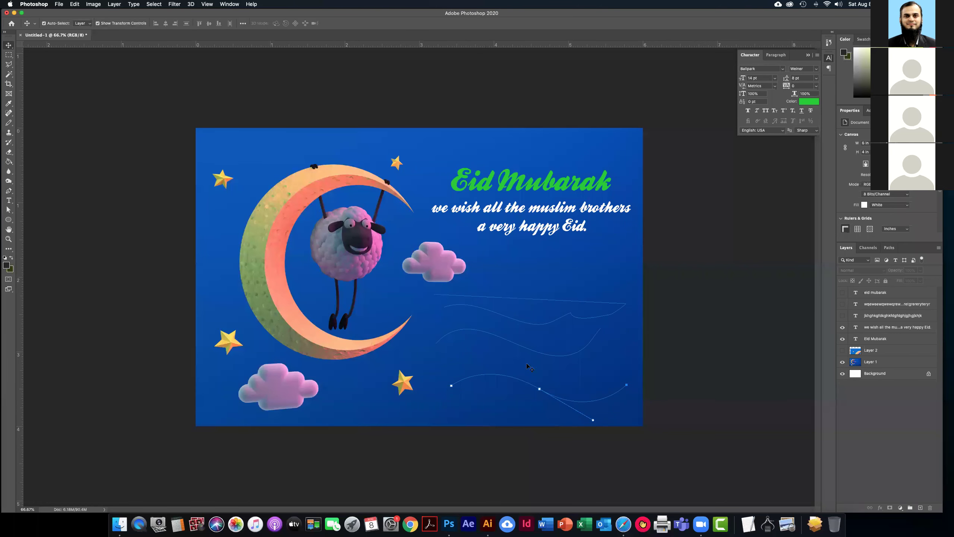
pyautogui.click(626, 387)
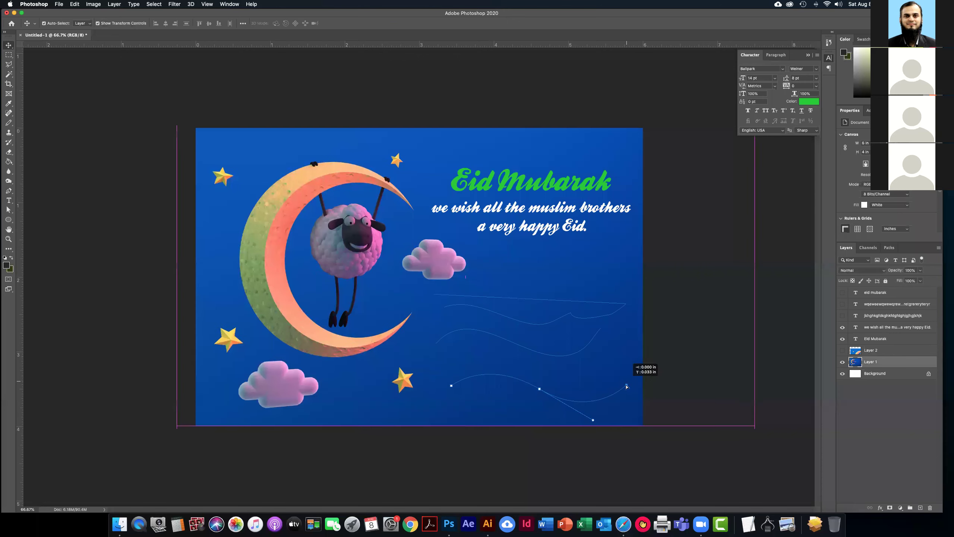
pyautogui.press('super+z')
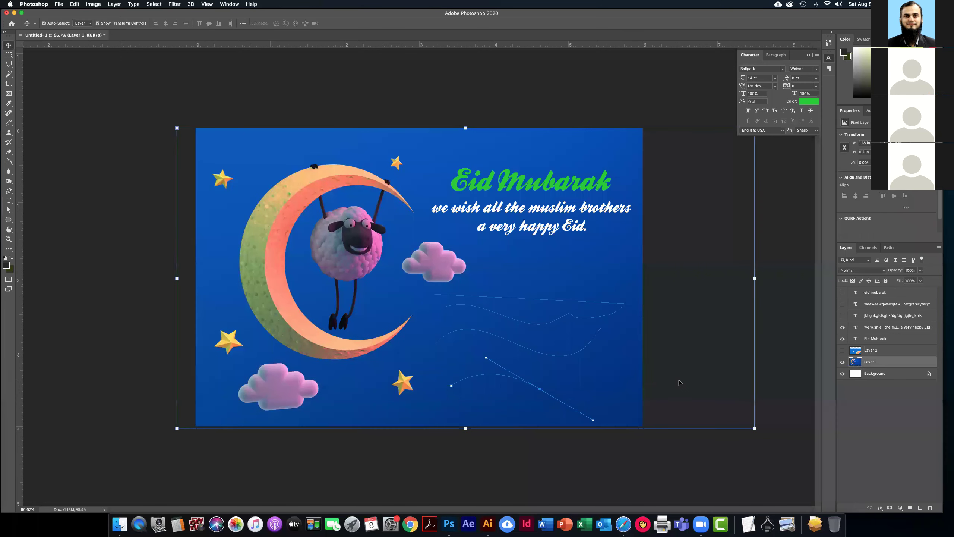
pyautogui.press('super+z')
pyautogui.press('super+z')
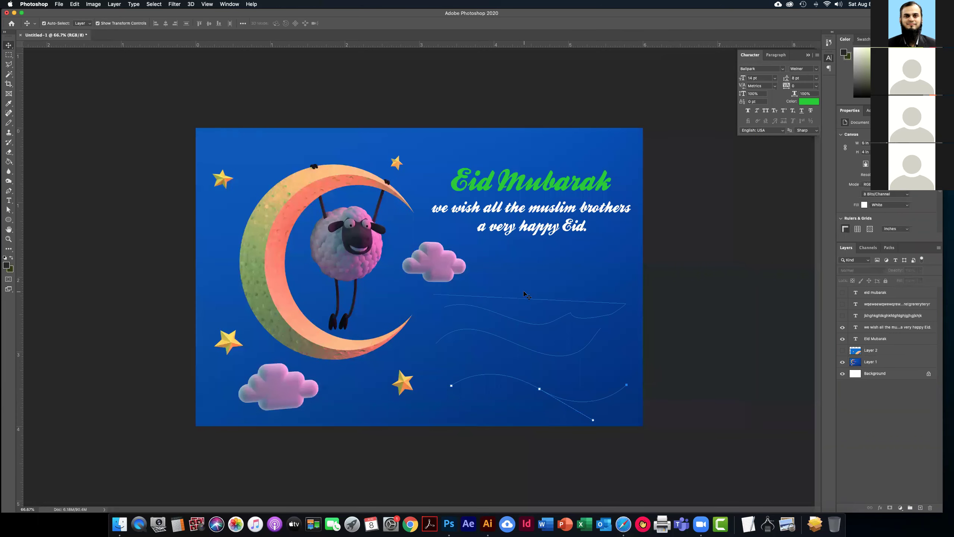
pyautogui.click(561, 360)
pyautogui.click(558, 357)
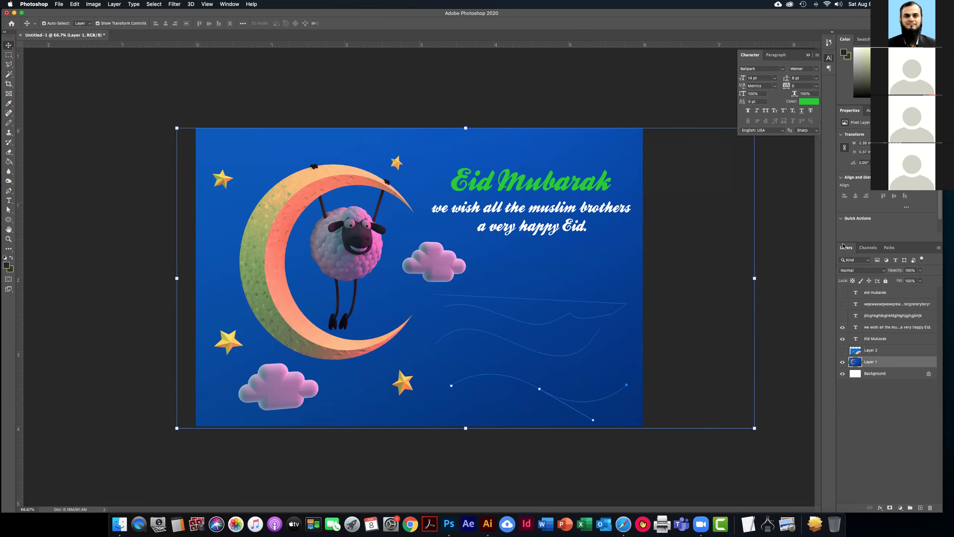
# Delete the work path that holds the freehand and pen-drawn curves, and deselect the background image layer
pyautogui.click(890, 249)
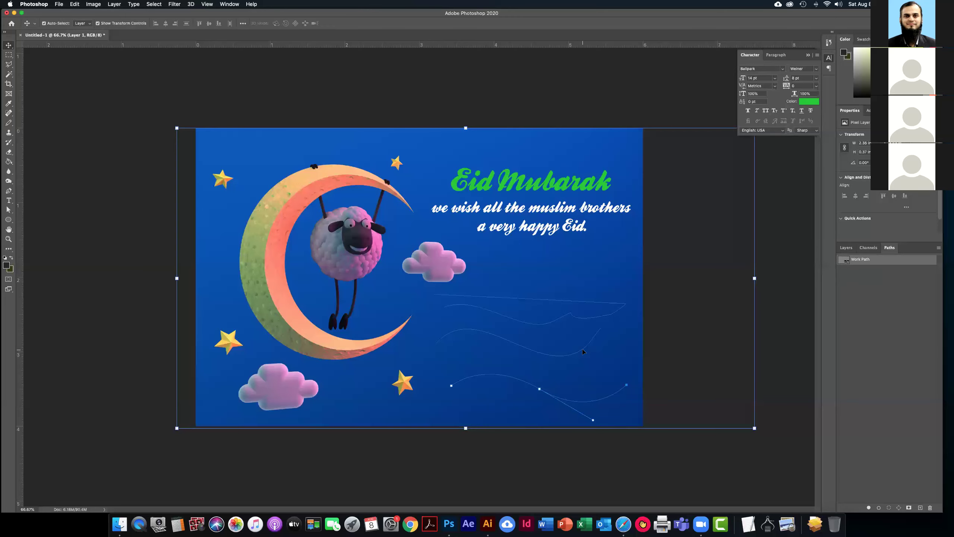
pyautogui.click(694, 363)
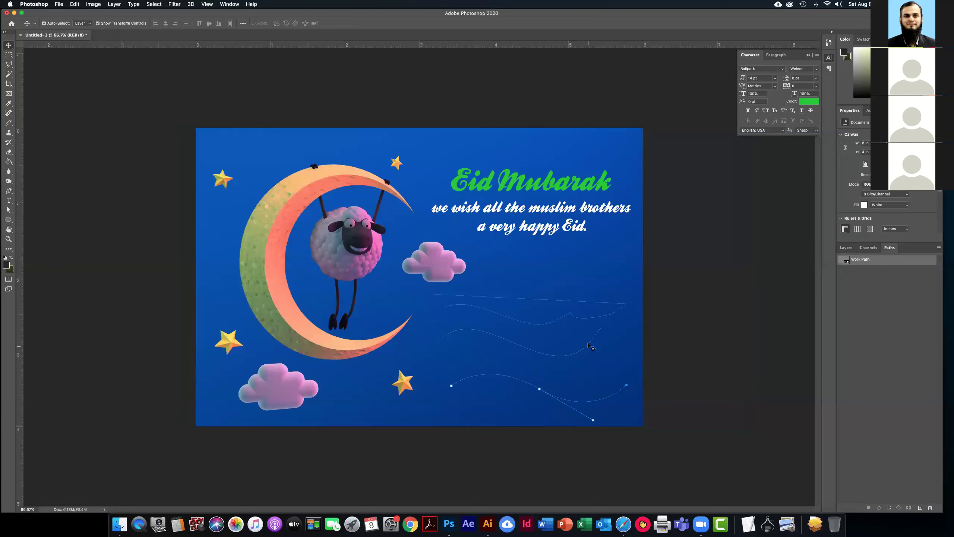
pyautogui.click(588, 345)
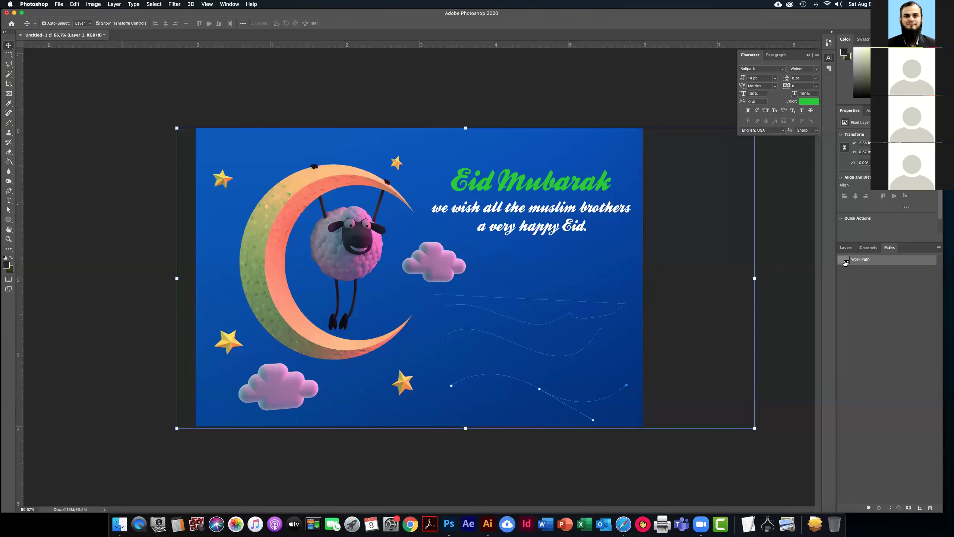
pyautogui.click(939, 247)
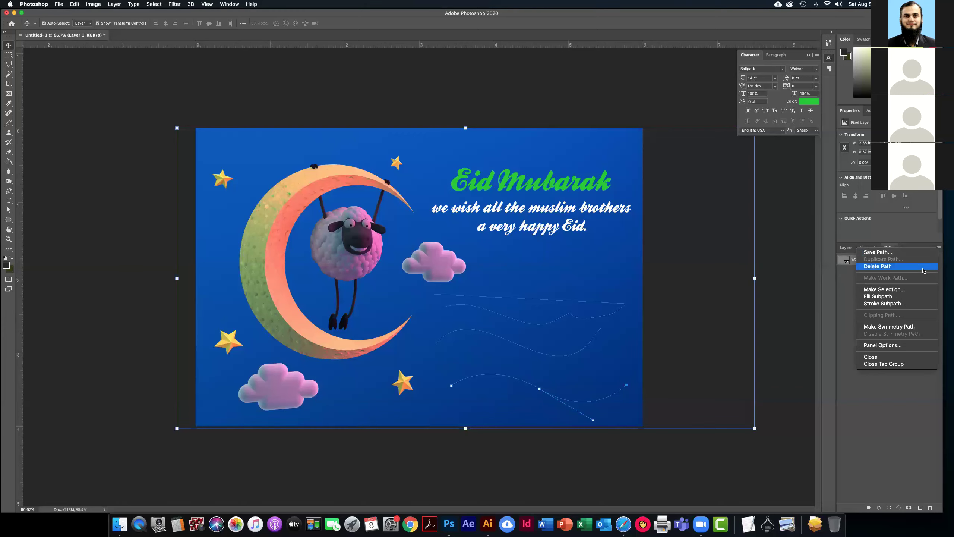
pyautogui.click(891, 270)
pyautogui.click(765, 293)
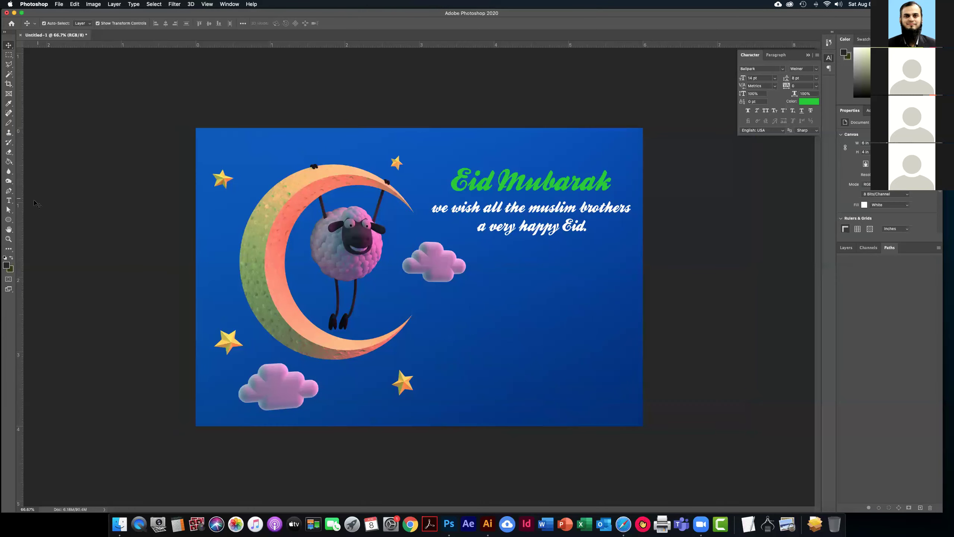
# Draw a single S-shaped path with three anchor points below the greeting, using the Pen tool
pyautogui.click(9, 190)
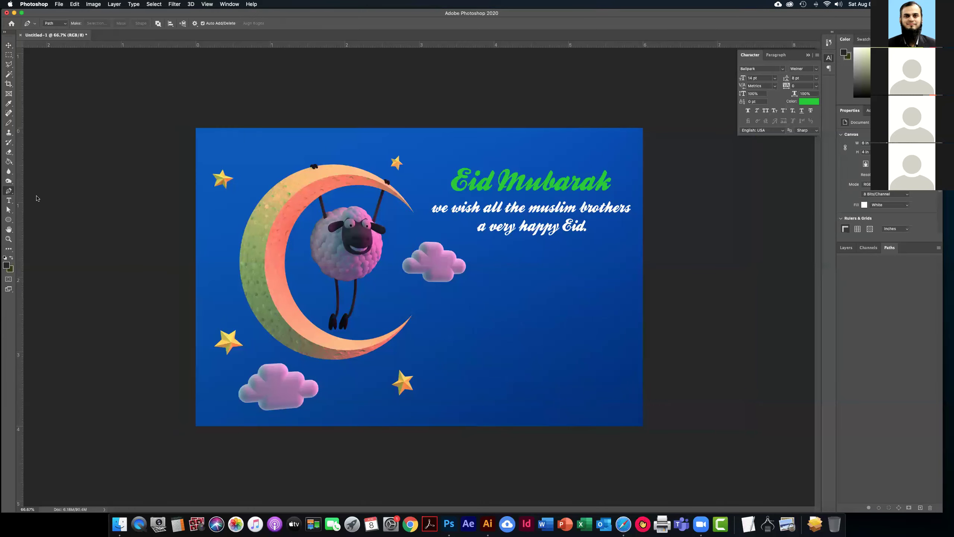
pyautogui.rightClick(8, 190)
pyautogui.click(298, 278)
pyautogui.click(445, 341)
pyautogui.moveTo(540, 334); pyautogui.dragTo(597, 356)
pyautogui.click(626, 330)
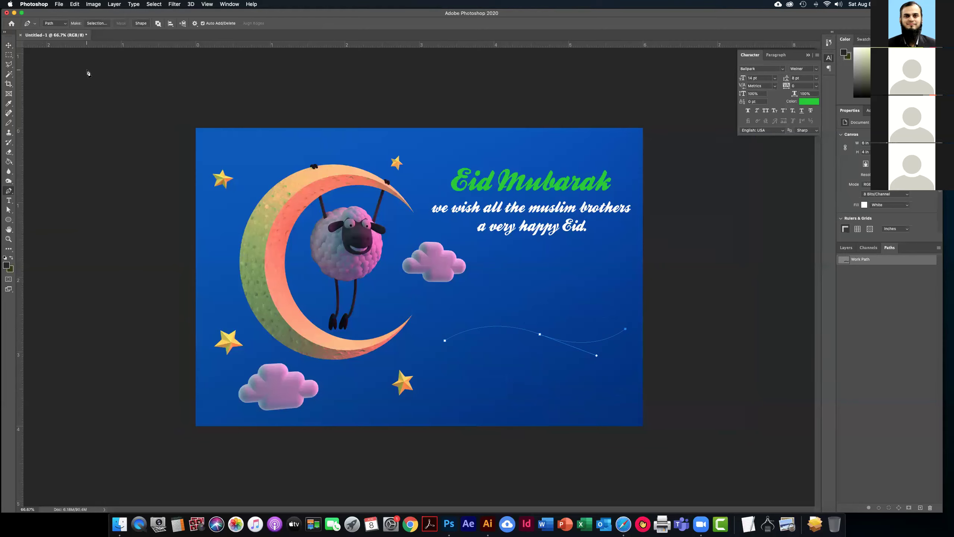
# Deselect the work path to hide its curve and select it again
pyautogui.click(13, 47)
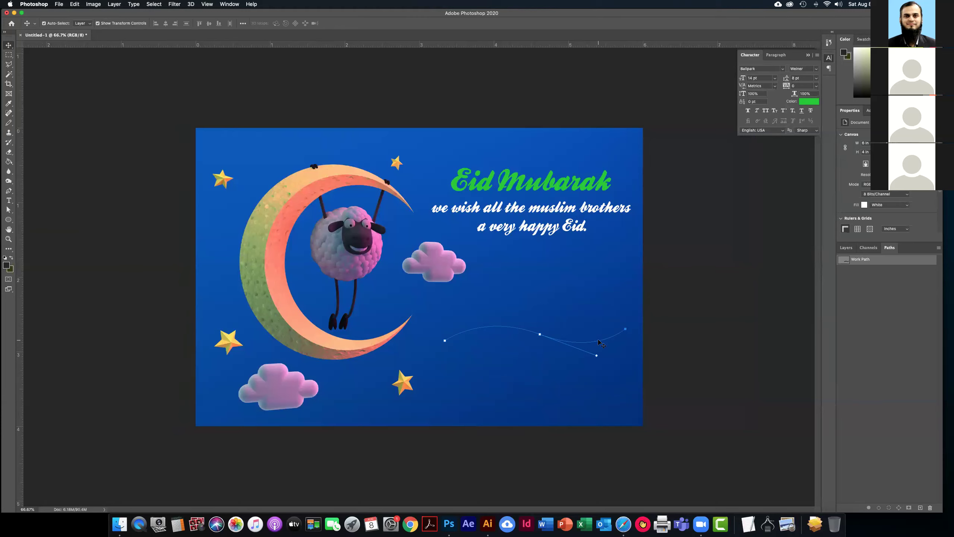
pyautogui.click(867, 292)
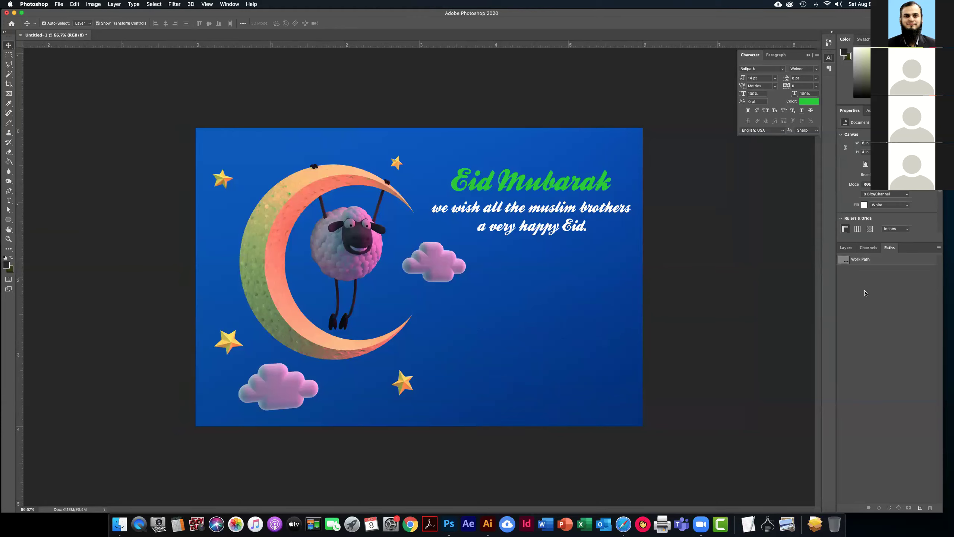
pyautogui.click(857, 261)
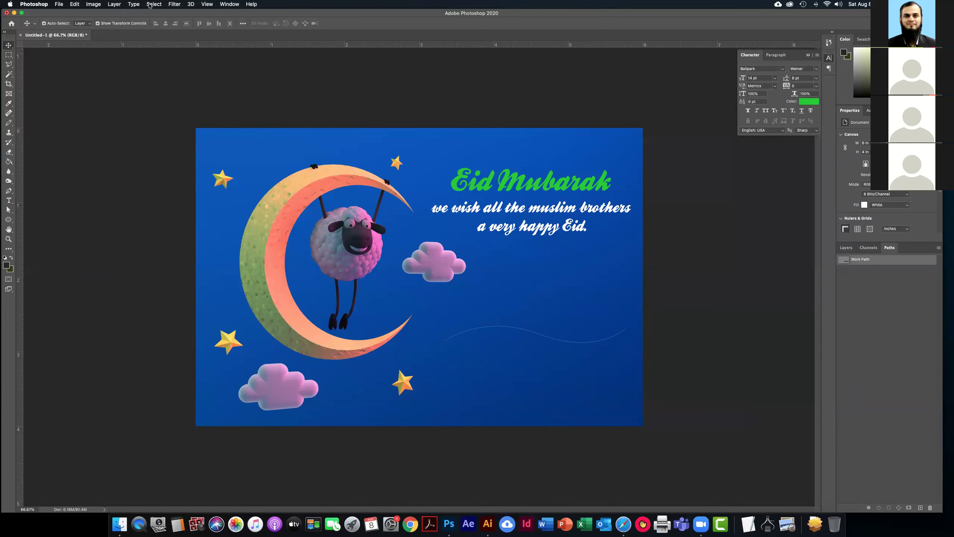
# Add a new empty layer with the default settings
pyautogui.click(99, 4)
pyautogui.moveTo(123, 14)
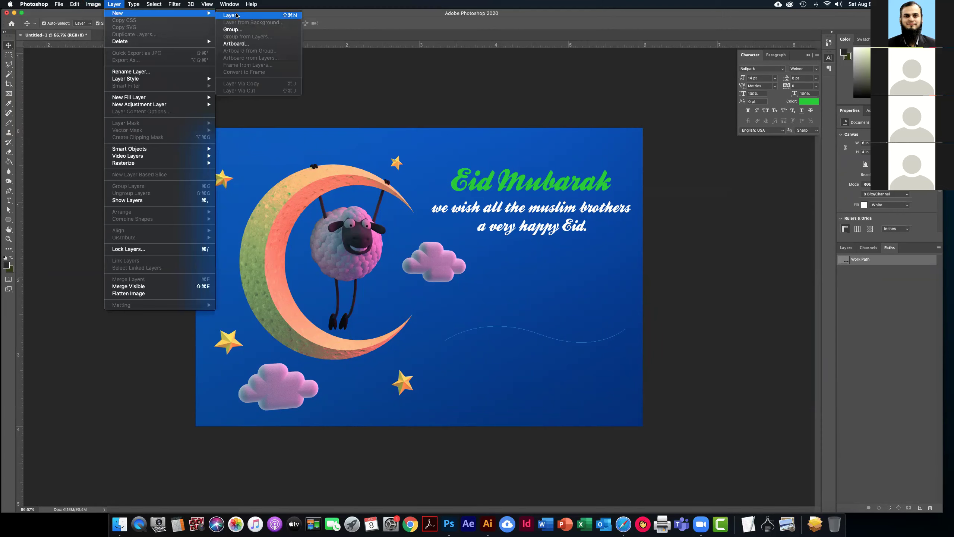
pyautogui.click(237, 15)
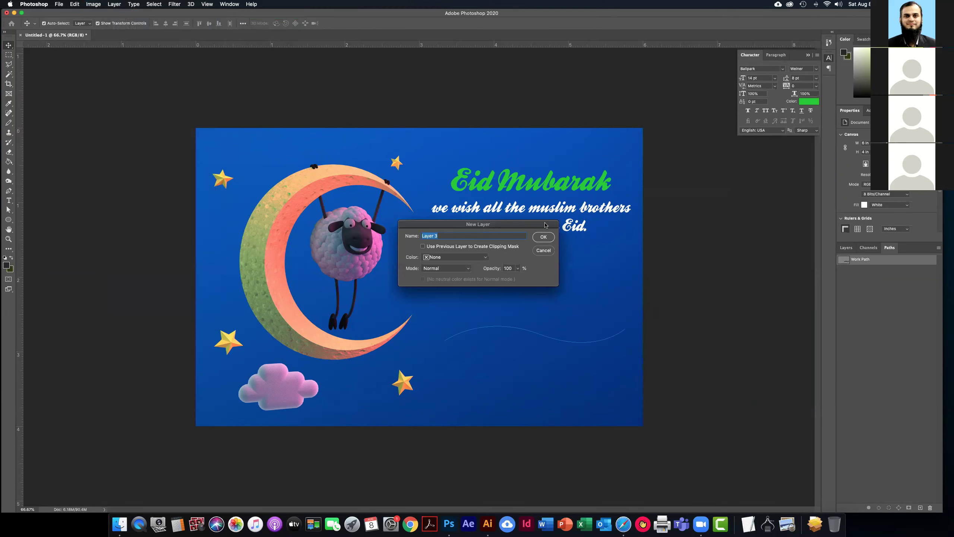
pyautogui.click(544, 236)
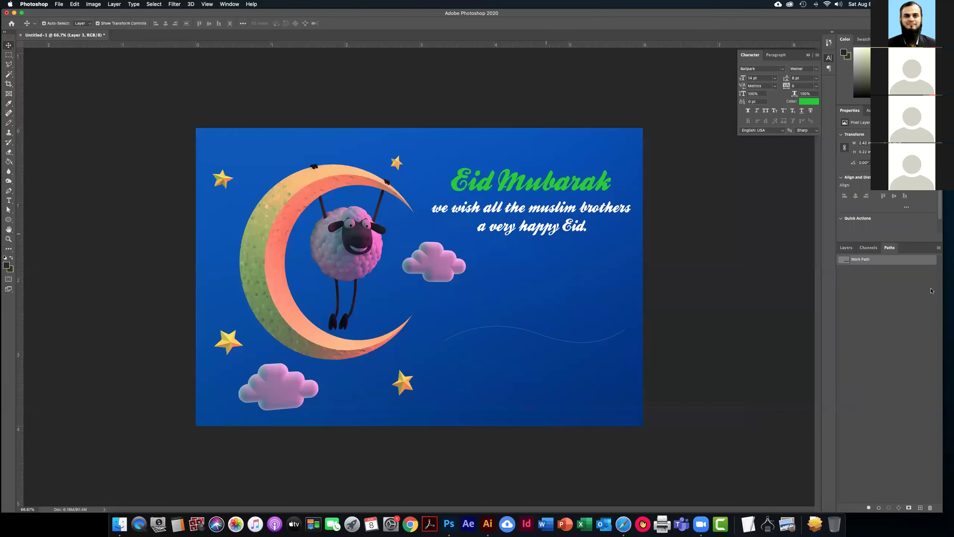
# Check the new empty layer and its visibility in the layer list
pyautogui.click(847, 248)
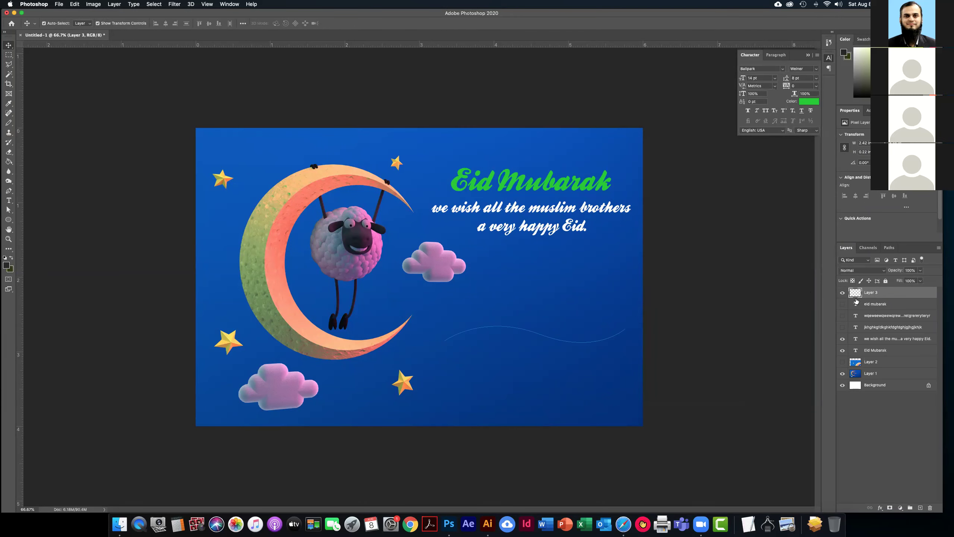
pyautogui.click(842, 294)
pyautogui.click(544, 342)
# Deselect the image layer and save the work path as Path 1
pyautogui.click(889, 248)
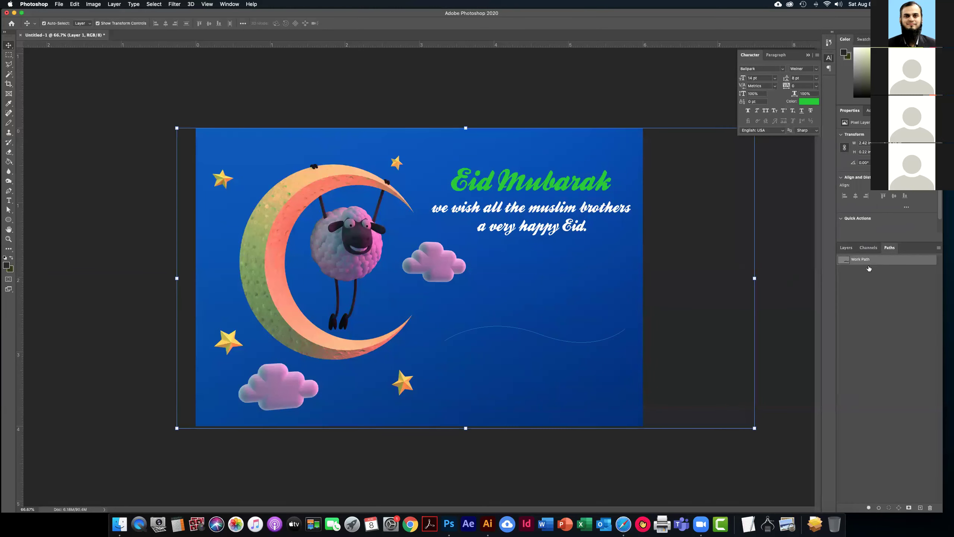
pyautogui.click(741, 319)
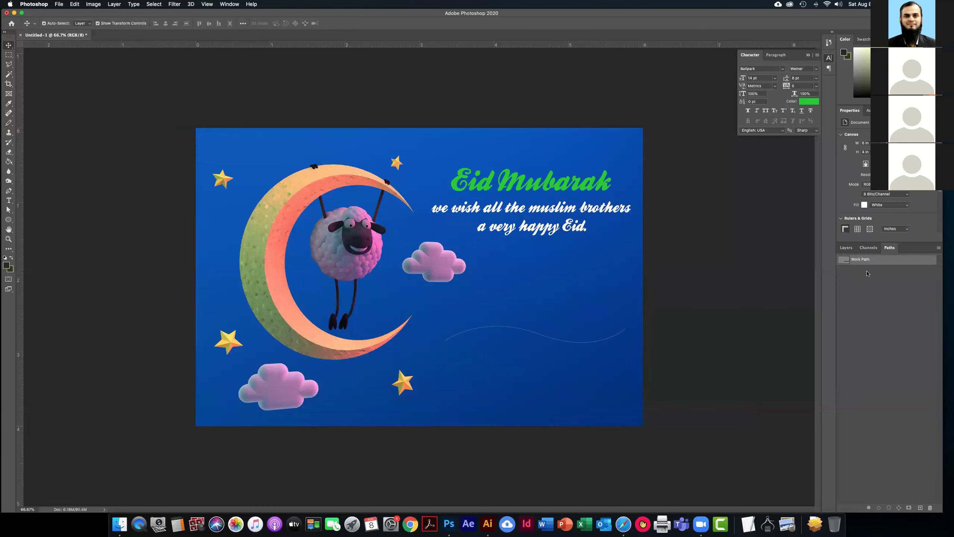
pyautogui.doubleClick(843, 261)
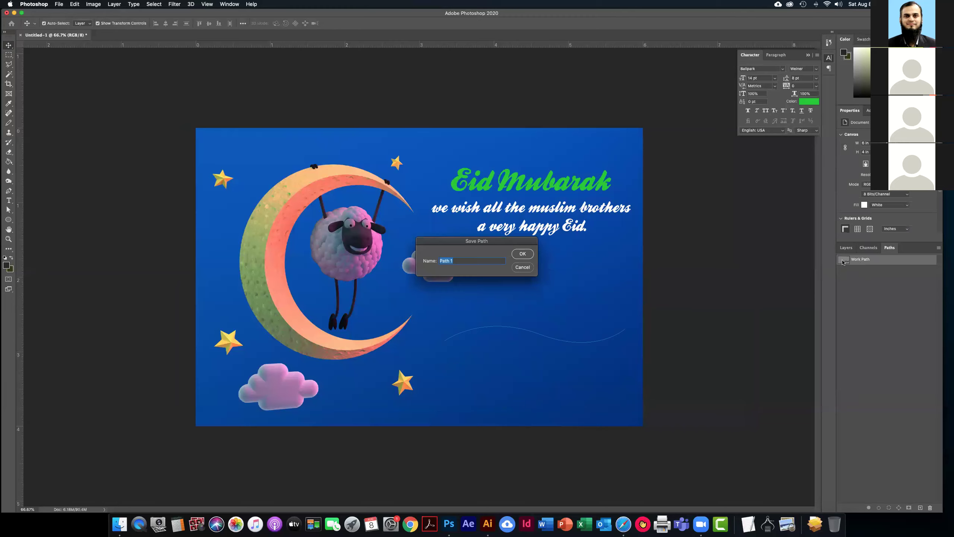
pyautogui.click(523, 255)
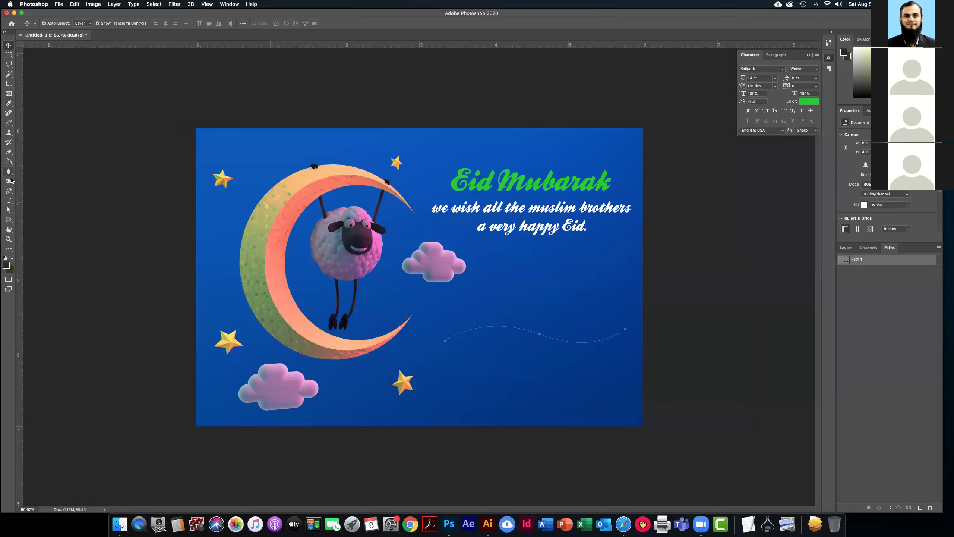
pyautogui.click(9, 200)
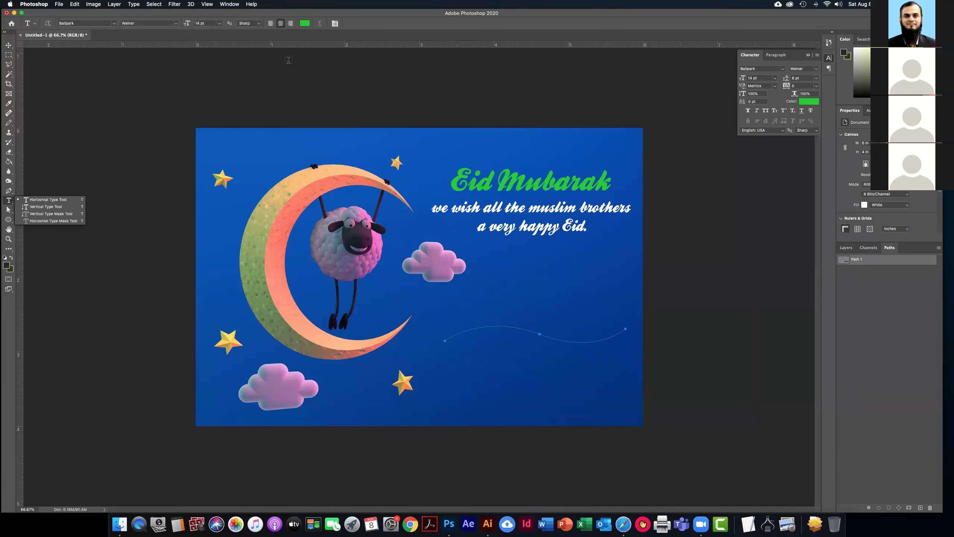
pyautogui.click(322, 25)
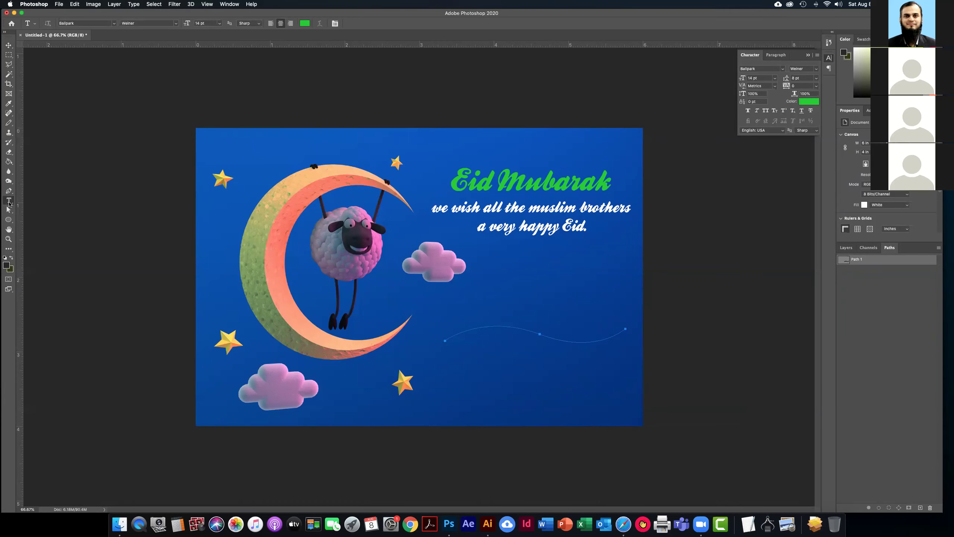
pyautogui.click(514, 309)
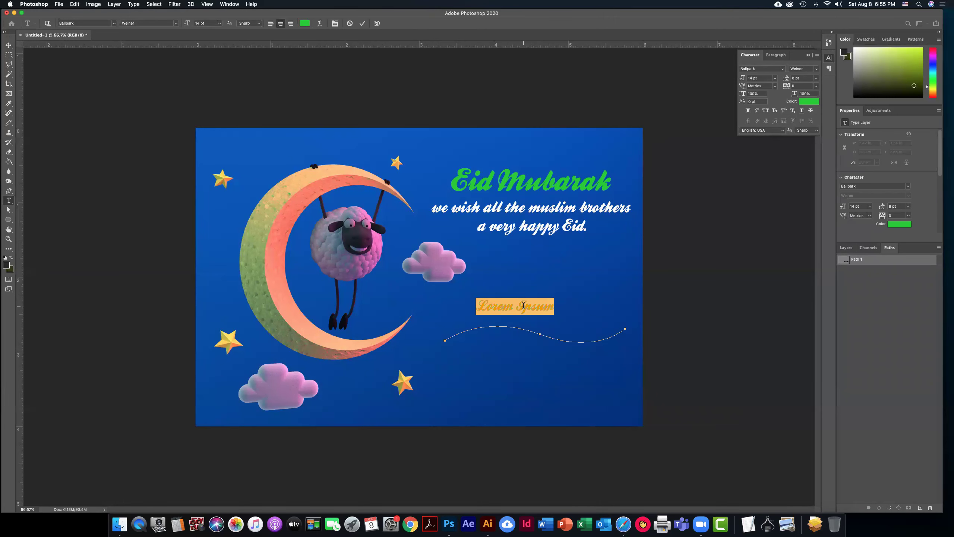
pyautogui.click(8, 45)
pyautogui.press('super+z')
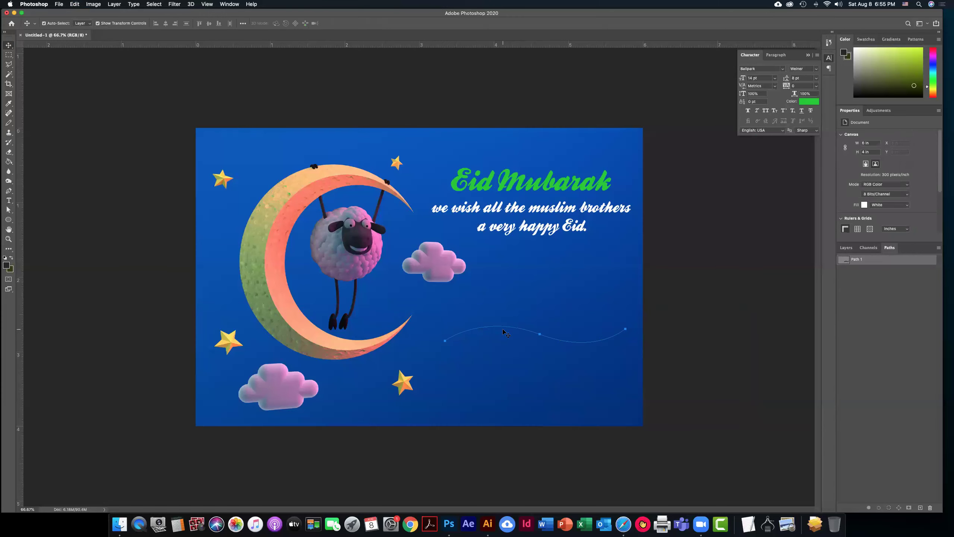
# Start horizontal type on the curved path and enter "May Allah shower"
pyautogui.click(10, 200)
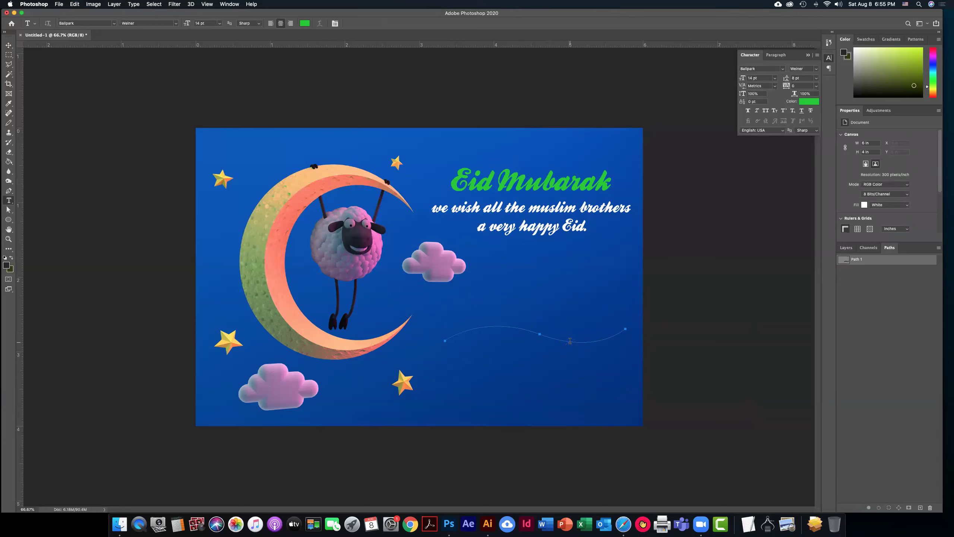
pyautogui.click(461, 330)
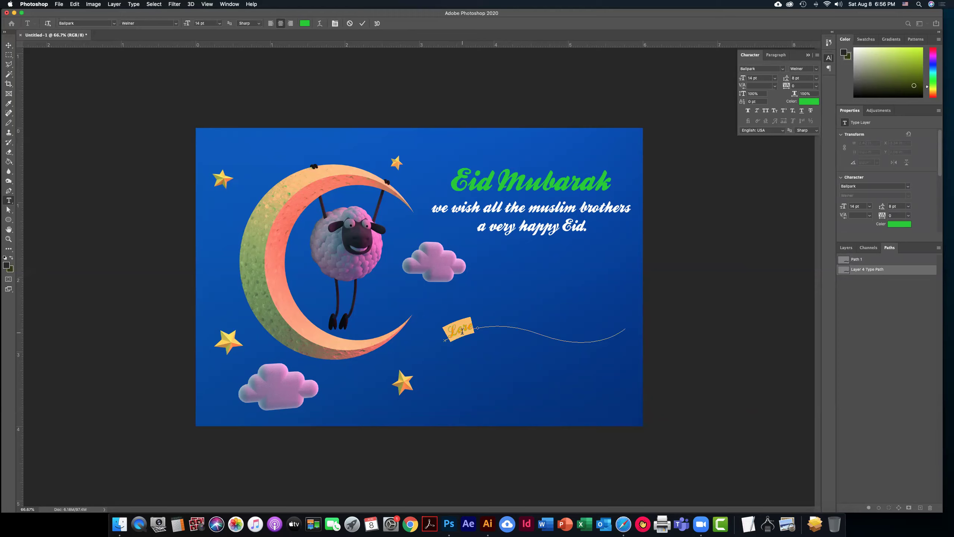
pyautogui.write('mA')
pyautogui.press('BackSpace')
pyautogui.write('ay')
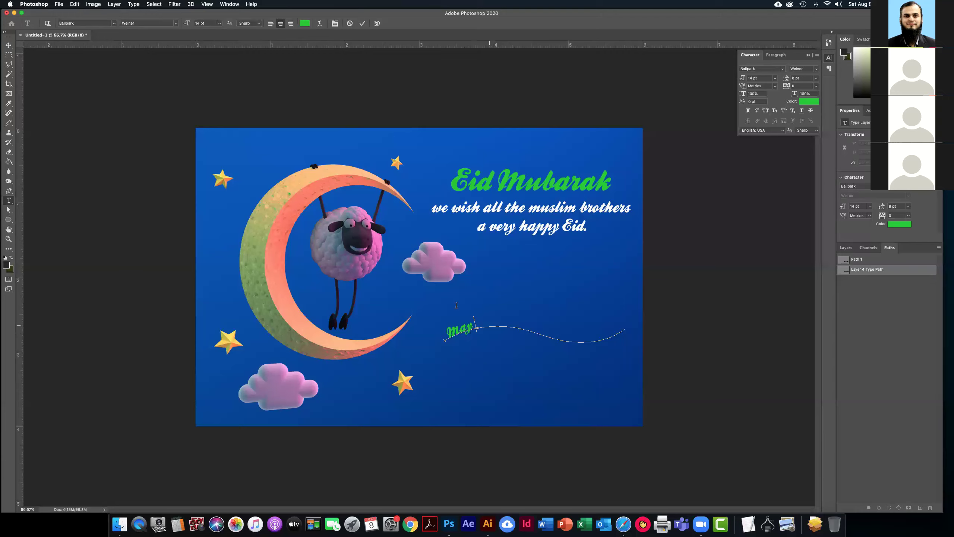
# Extend the text's end limit along the curve with the Path Selection Tool so the whole phrase fits
pyautogui.doubleClick(464, 322)
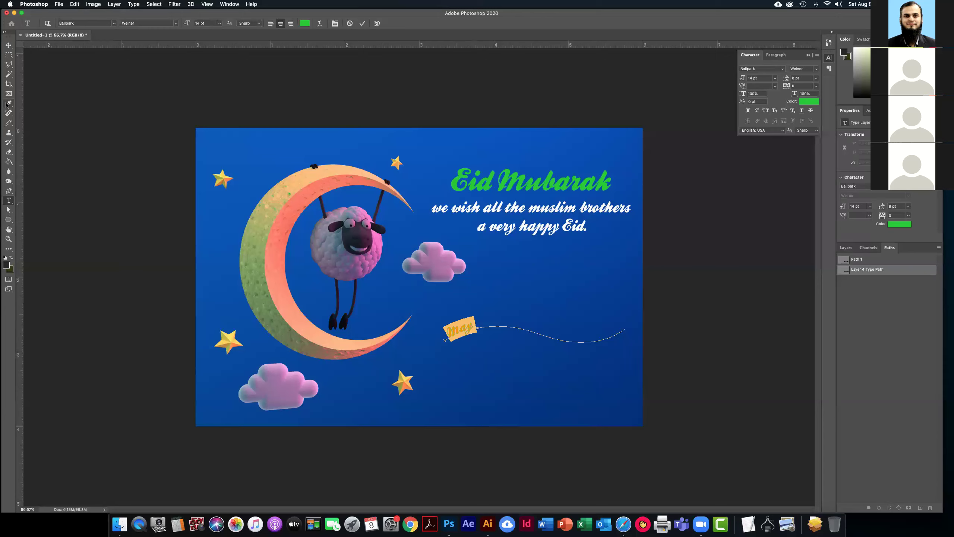
pyautogui.click(9, 201)
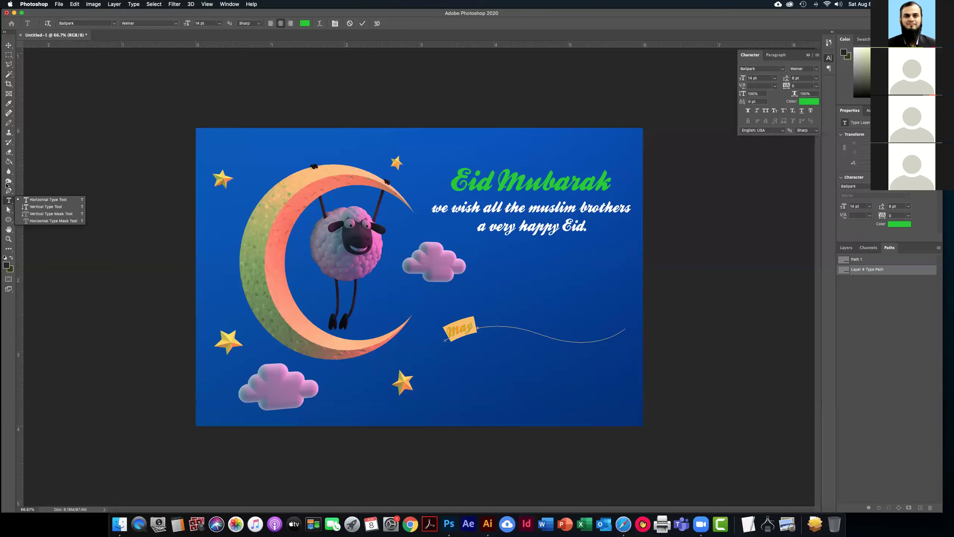
pyautogui.click(8, 189)
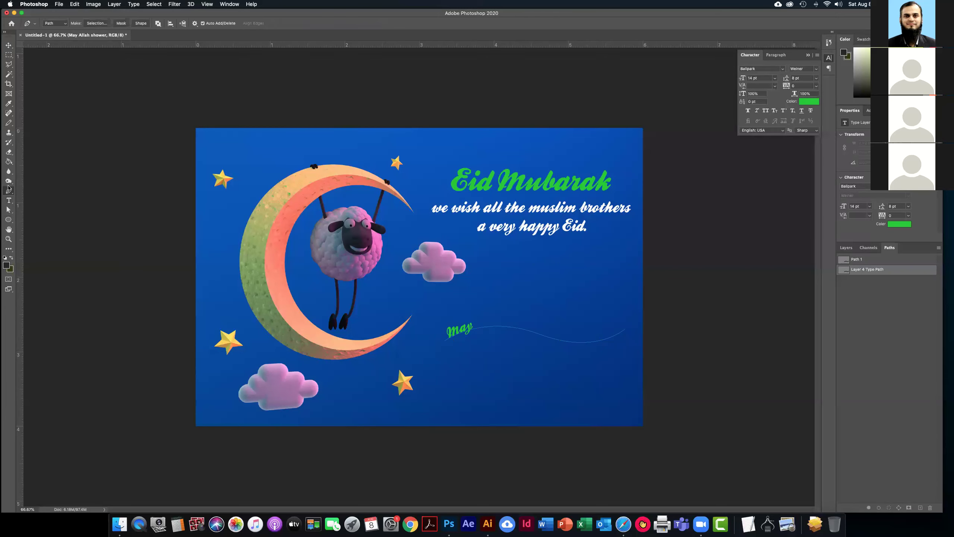
pyautogui.click(9, 210)
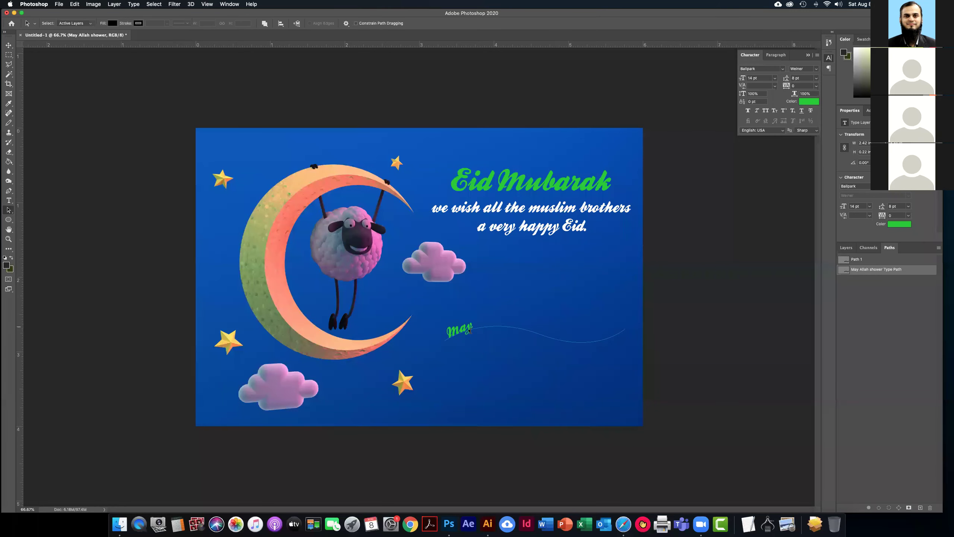
pyautogui.moveTo(477, 326); pyautogui.dragTo(559, 343)
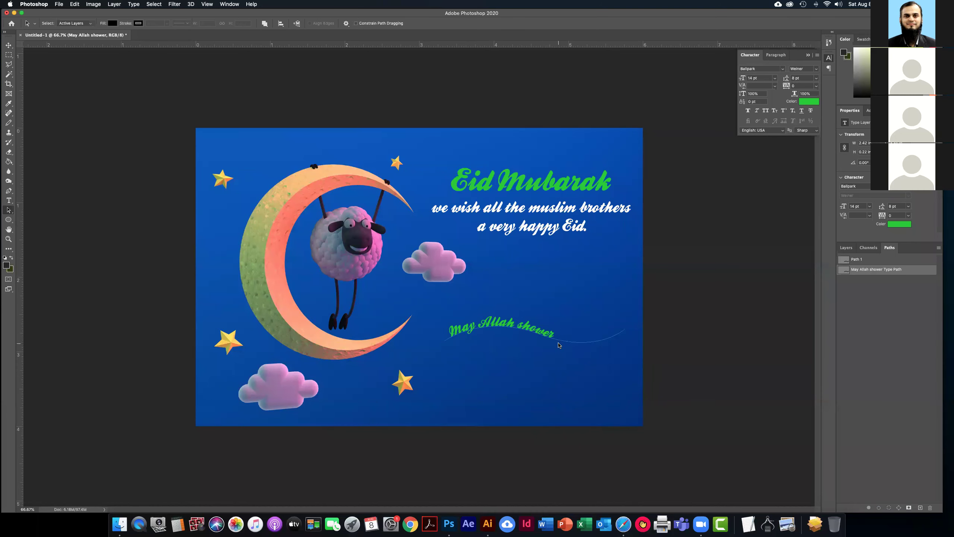
# Shift the phrase's end limit back and forth along the curve, extend it toward the path's end, and undo the last shift
pyautogui.click(9, 211)
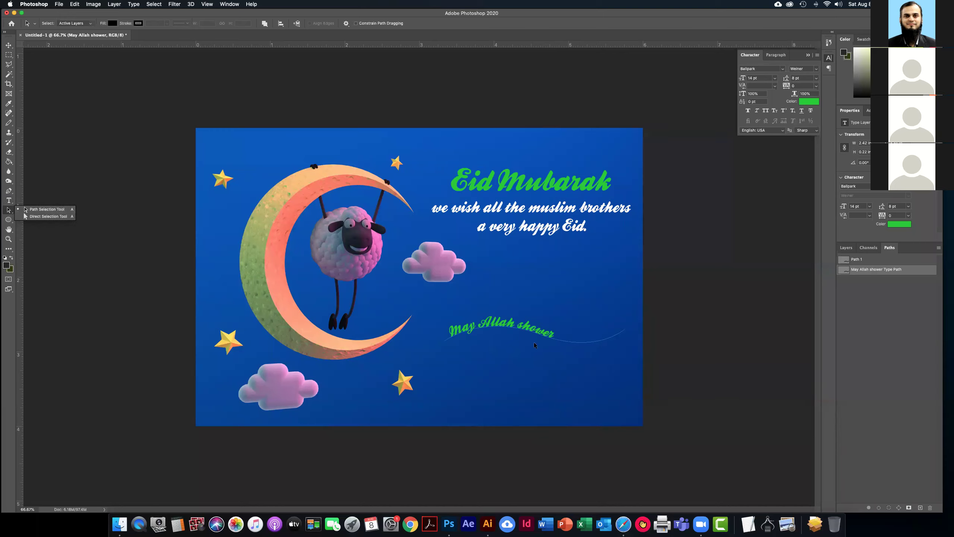
pyautogui.moveTo(534, 333)
pyautogui.mouseDown()
pyautogui.moveTo(578, 348)
pyautogui.moveTo(529, 327)
pyautogui.moveTo(586, 337)
pyautogui.moveTo(578, 346)
pyautogui.moveTo(591, 340)
pyautogui.moveTo(590, 327)
pyautogui.moveTo(589, 364)
pyautogui.moveTo(588, 306)
pyautogui.moveTo(570, 306)
pyautogui.mouseUp()
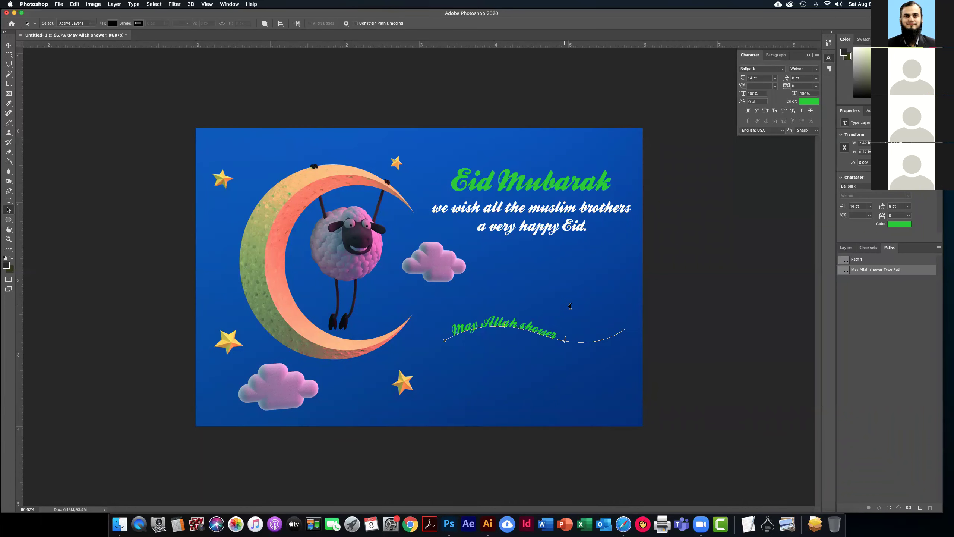
pyautogui.moveTo(570, 309); pyautogui.dragTo(561, 324)
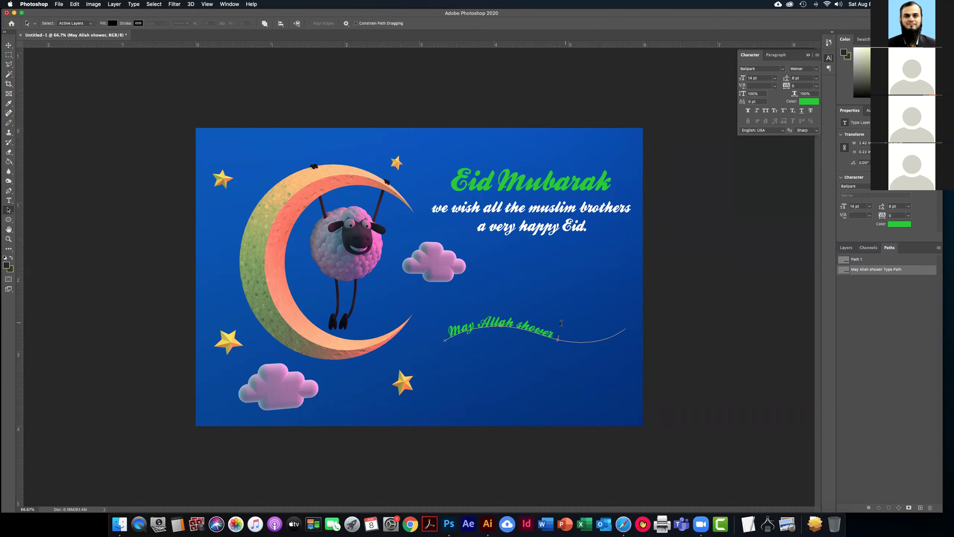
pyautogui.moveTo(548, 324)
pyautogui.mouseDown()
pyautogui.moveTo(564, 325)
pyautogui.moveTo(531, 337)
pyautogui.moveTo(592, 340)
pyautogui.moveTo(623, 329)
pyautogui.mouseUp()
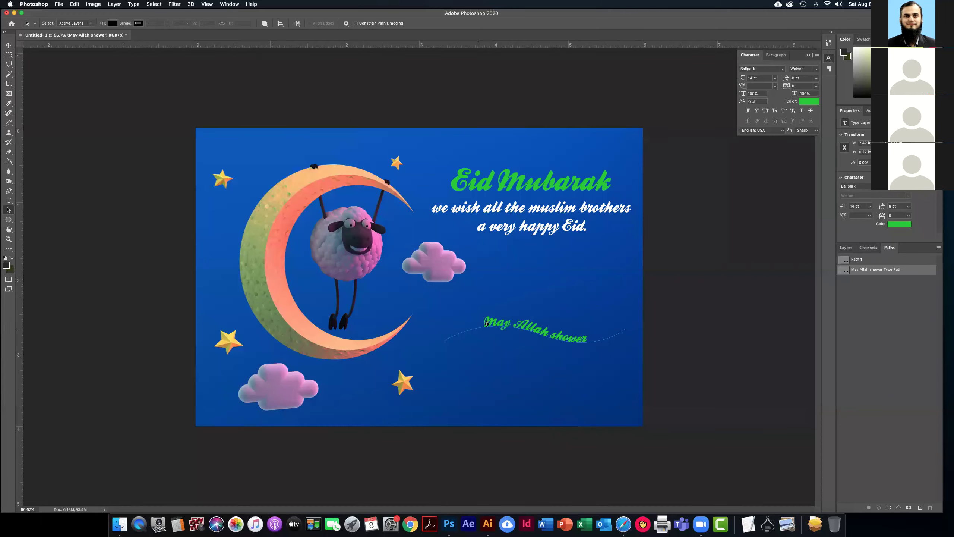
pyautogui.press('super+z')
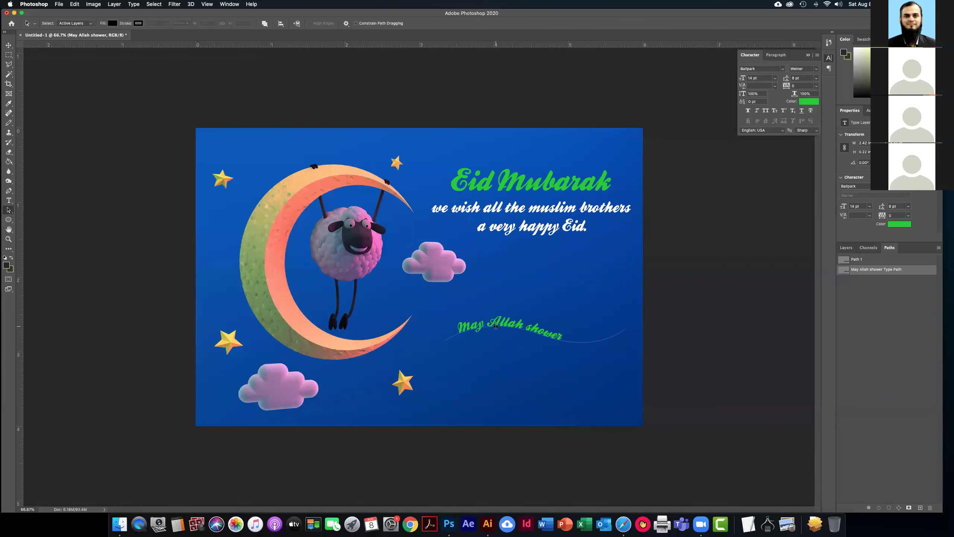
# Reposition the phrase's start and end limits along the curve, sliding the text toward the end of the path
pyautogui.moveTo(459, 330); pyautogui.dragTo(446, 336)
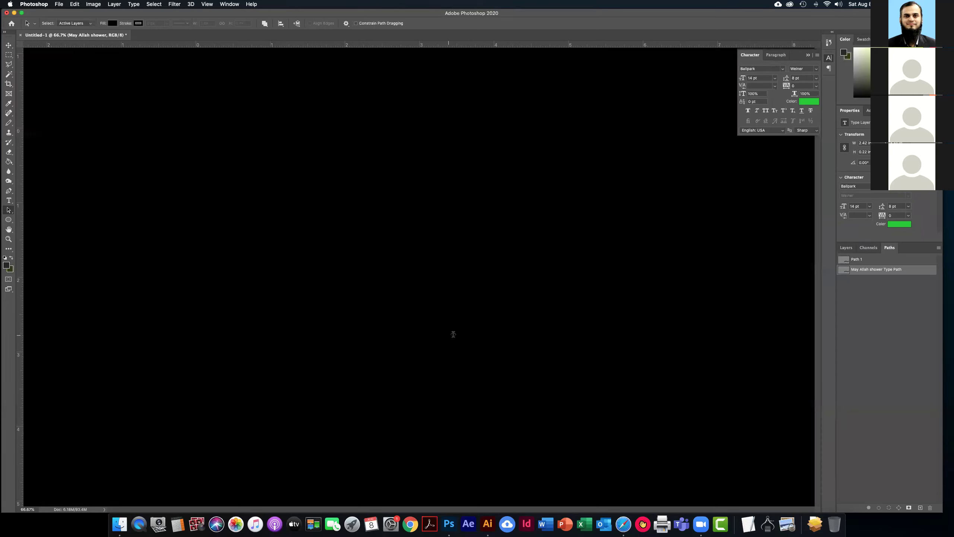
pyautogui.moveTo(531, 330)
pyautogui.mouseDown()
pyautogui.moveTo(601, 355)
pyautogui.moveTo(622, 329)
pyautogui.moveTo(630, 338)
pyautogui.moveTo(620, 320)
pyautogui.mouseUp()
pyautogui.press('super+z')
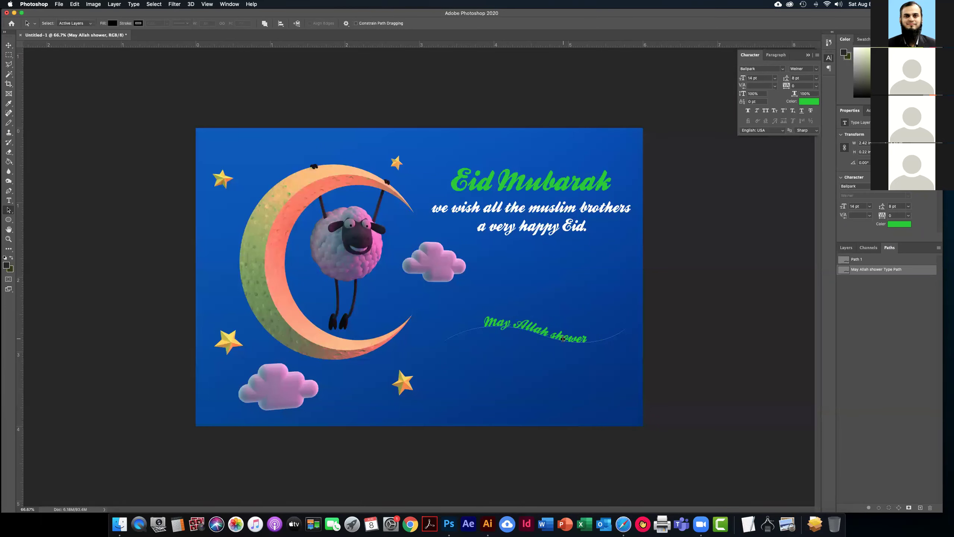
pyautogui.click(565, 338)
pyautogui.click(563, 335)
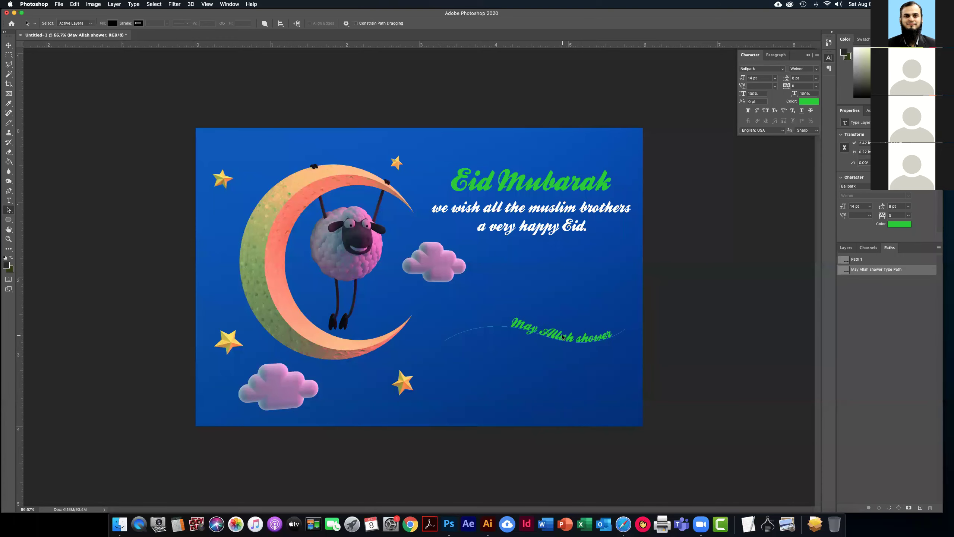
pyautogui.press('super+a')
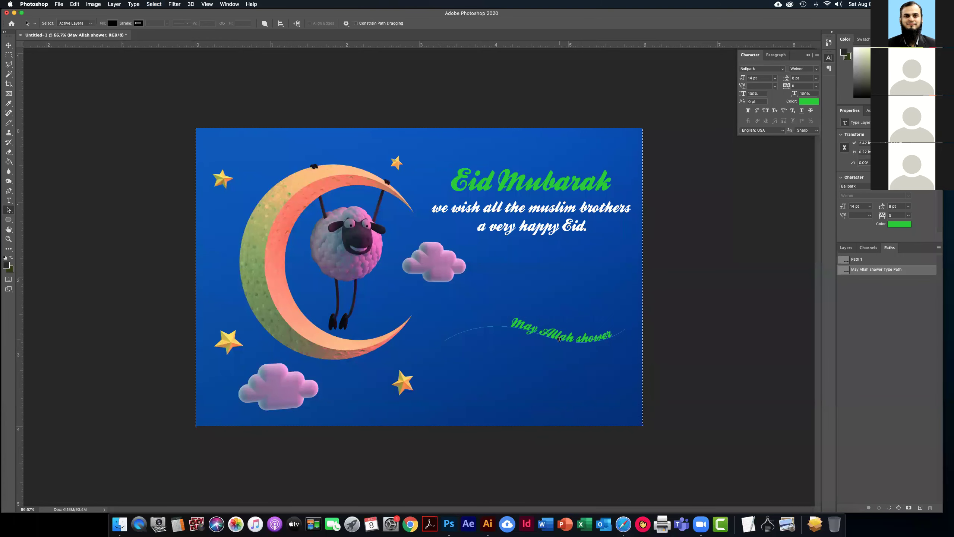
pyautogui.click(575, 342)
pyautogui.click(579, 339)
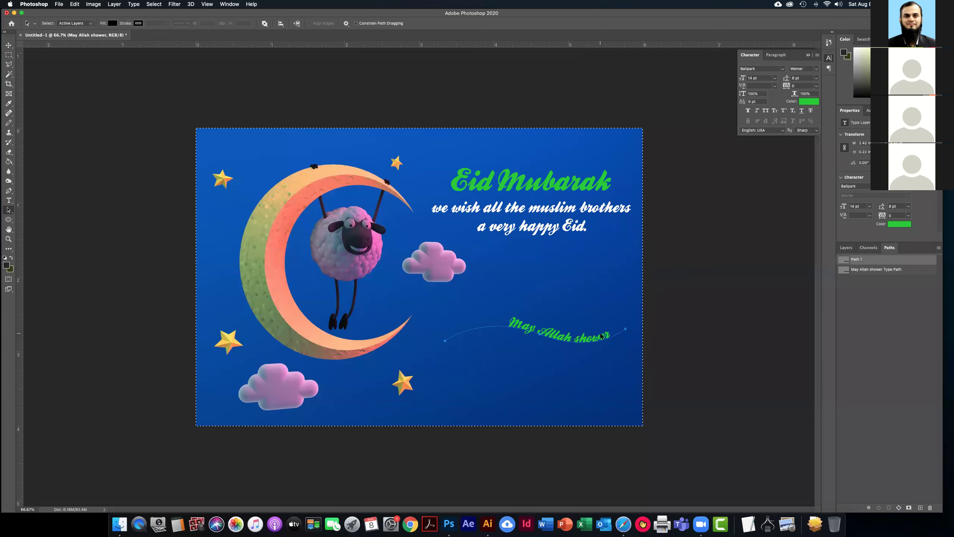
pyautogui.press('t')
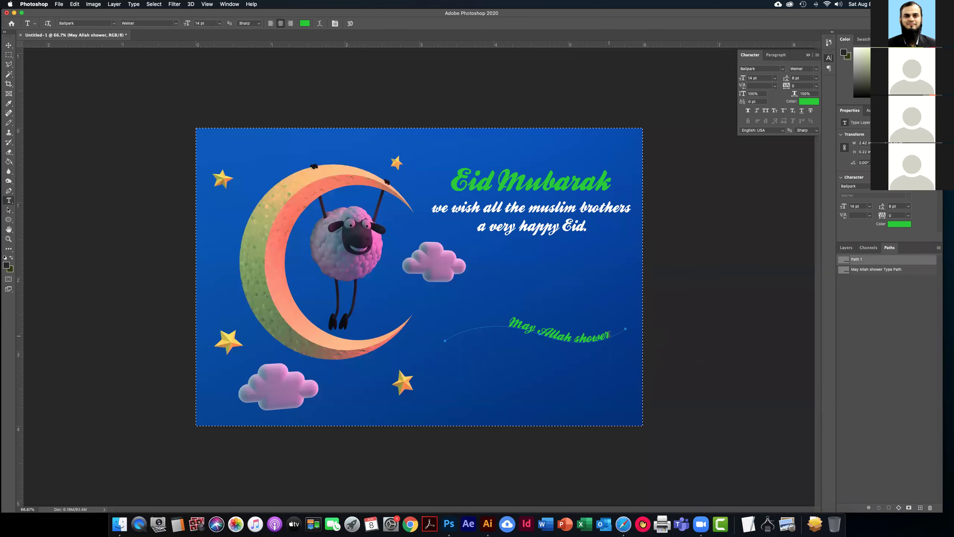
pyautogui.click(598, 340)
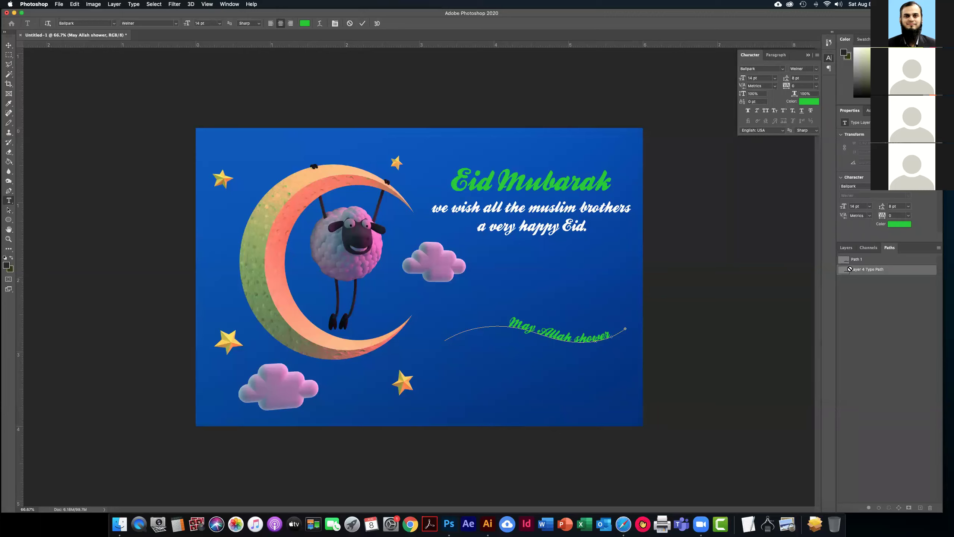
# Return to the existing curved text and append "his bleesing on you" after "shower"
pyautogui.click(858, 261)
pyautogui.click(611, 336)
pyautogui.write('his')
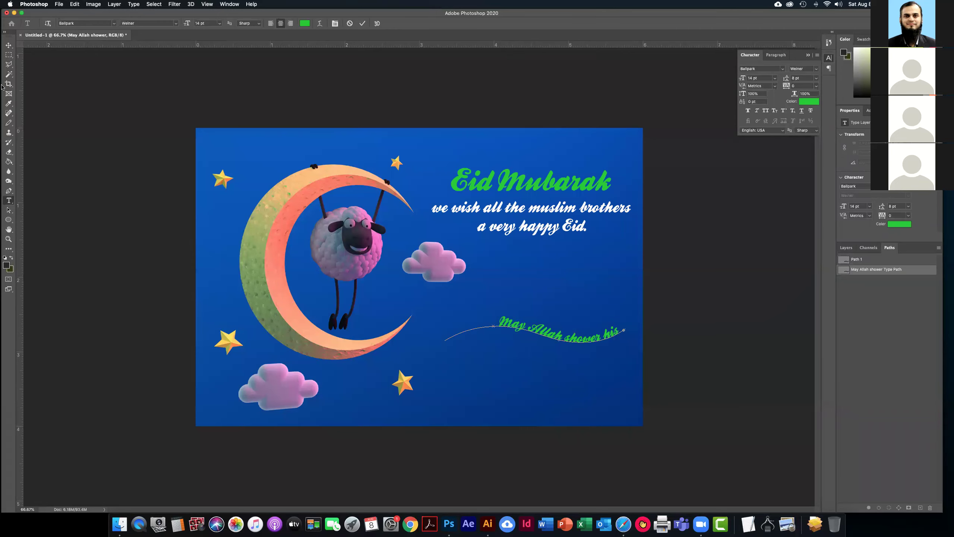
# Move the curved text's start limit to the beginning of the path with the Path Selection Tool
pyautogui.click(4, 210)
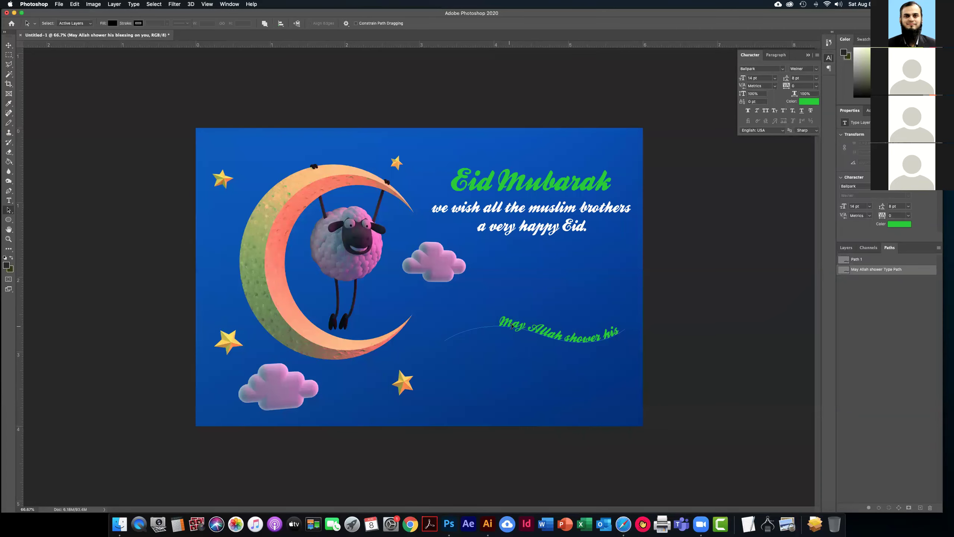
pyautogui.rightClick(8, 210)
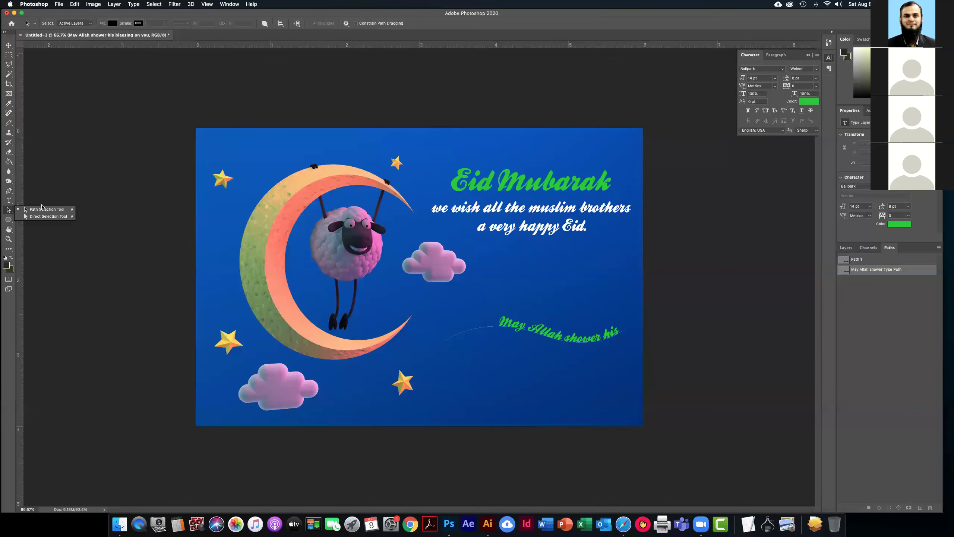
pyautogui.click(41, 210)
pyautogui.moveTo(499, 326); pyautogui.dragTo(444, 338)
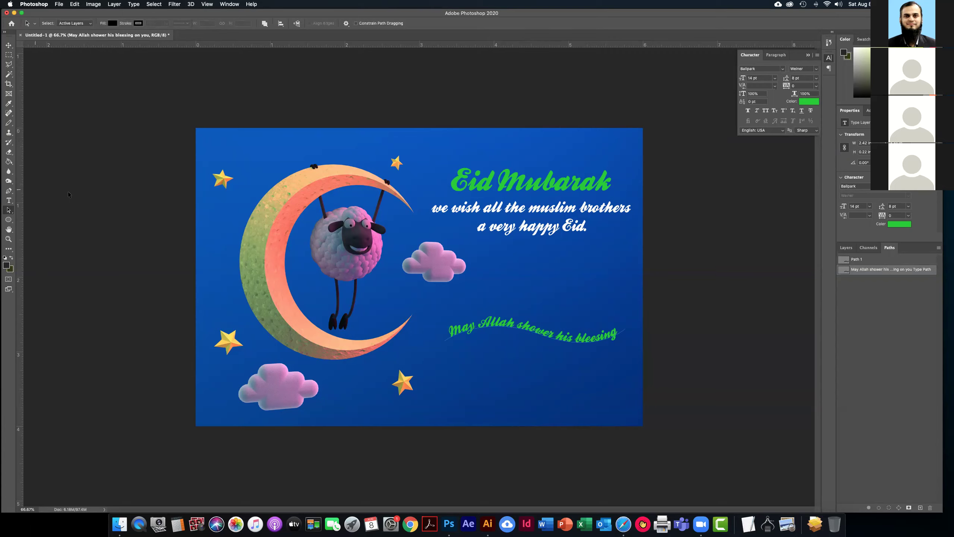
# Set the font size of the entire curved text to 12 pt and commit the edit
pyautogui.click(9, 200)
pyautogui.click(524, 325)
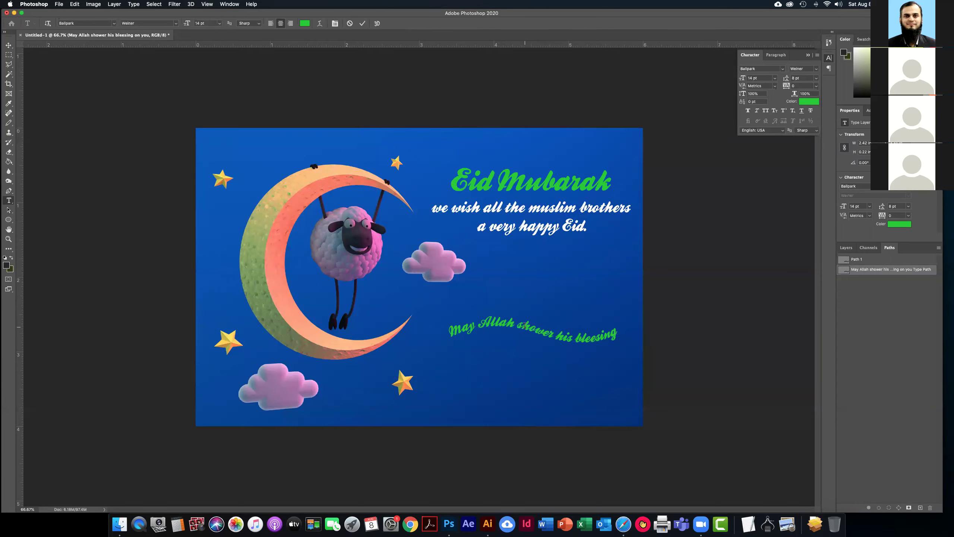
pyautogui.hotkey('ctrl', 'a')
pyautogui.click(774, 86)
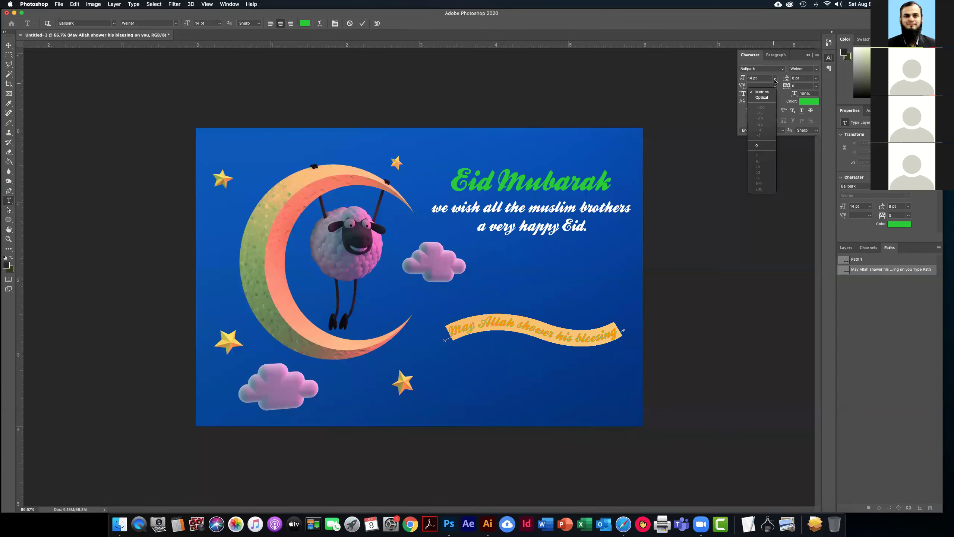
pyautogui.click(775, 79)
pyautogui.click(776, 79)
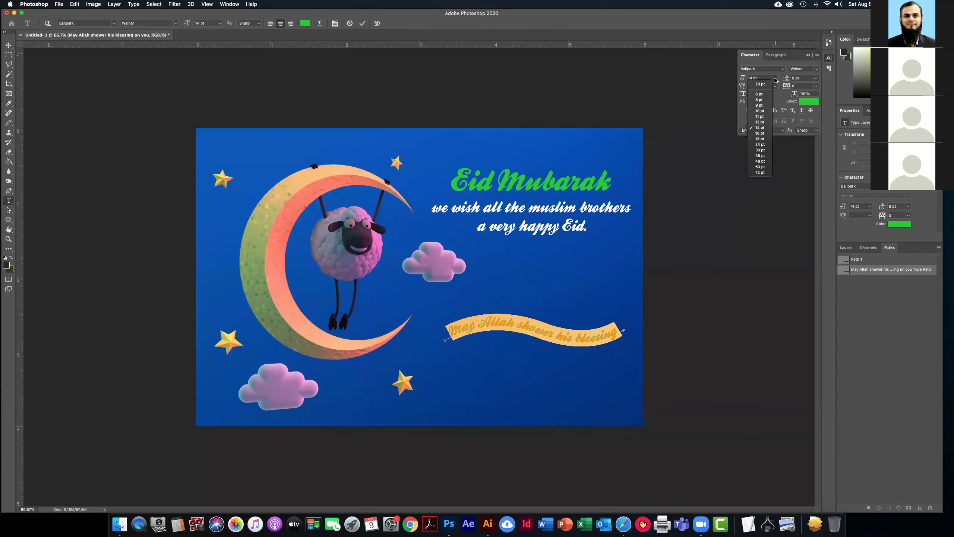
pyautogui.click(761, 122)
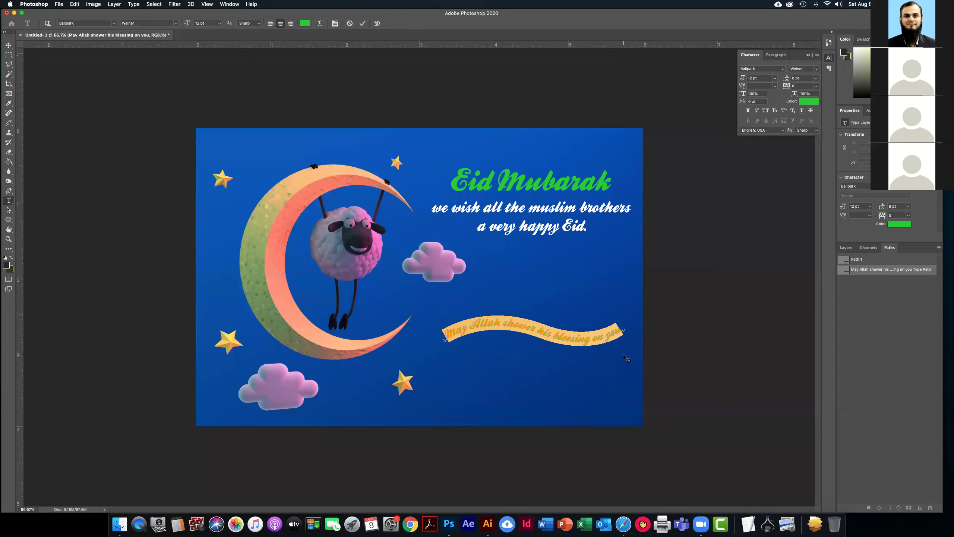
pyautogui.press('super+Return')
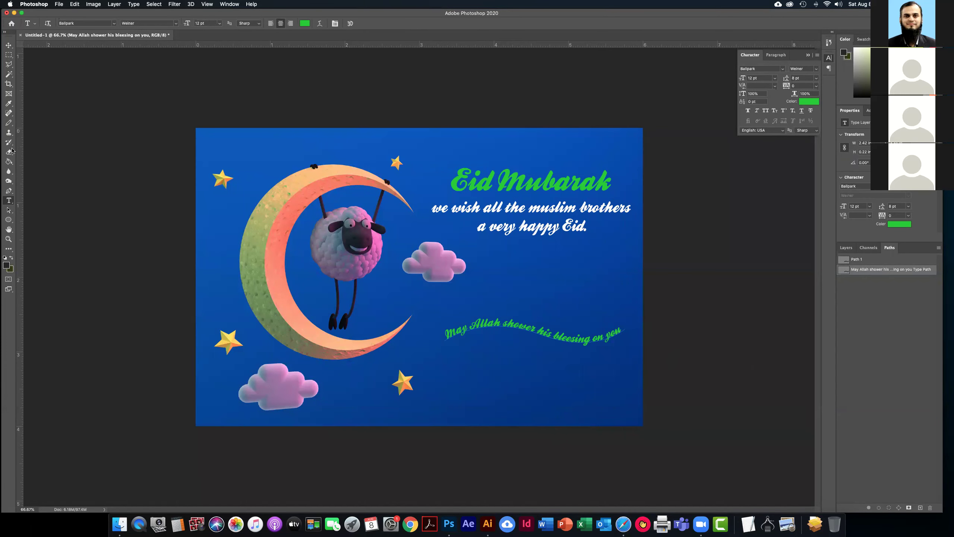
# Try to move the curved text's end limit at the end of the path with the Path Selection Tool
pyautogui.click(9, 192)
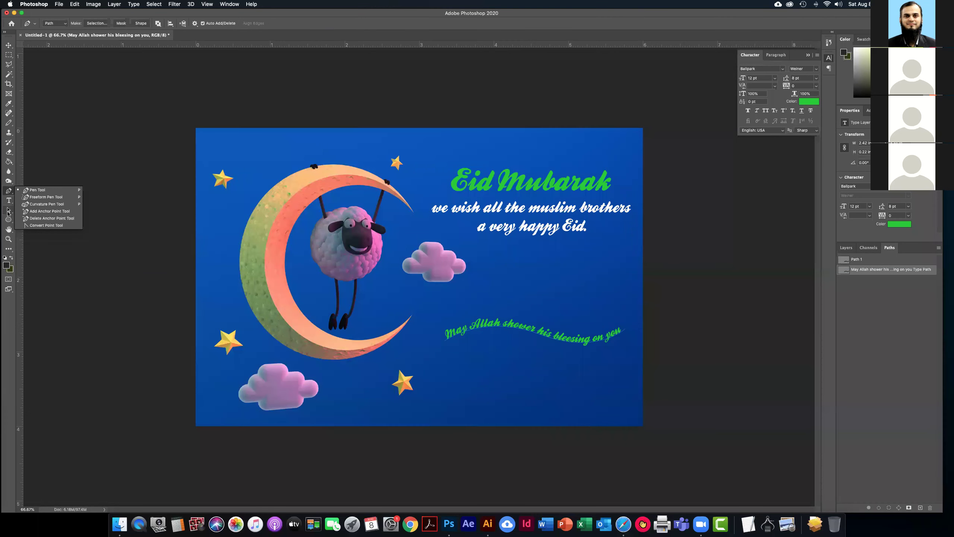
pyautogui.click(8, 210)
pyautogui.click(61, 211)
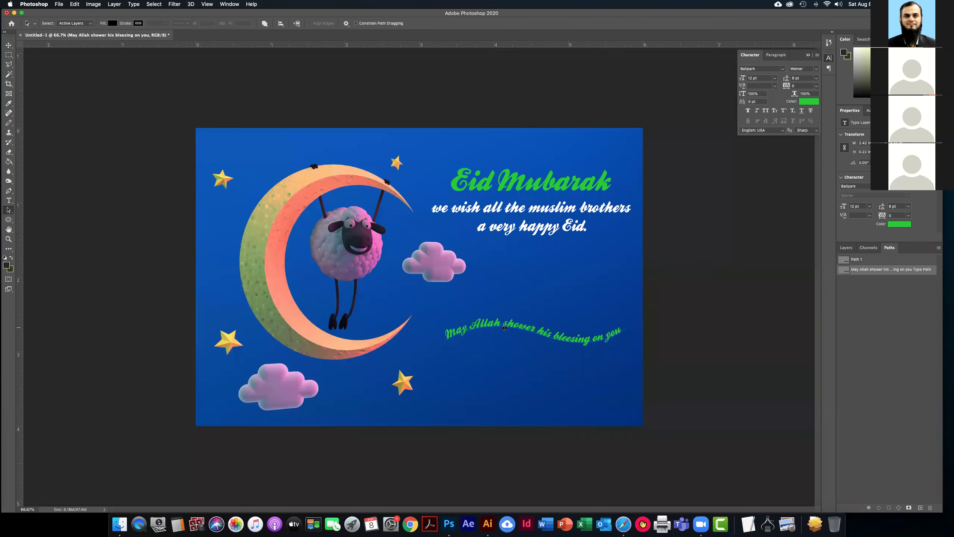
pyautogui.click(626, 328)
pyautogui.moveTo(630, 328); pyautogui.dragTo(626, 330)
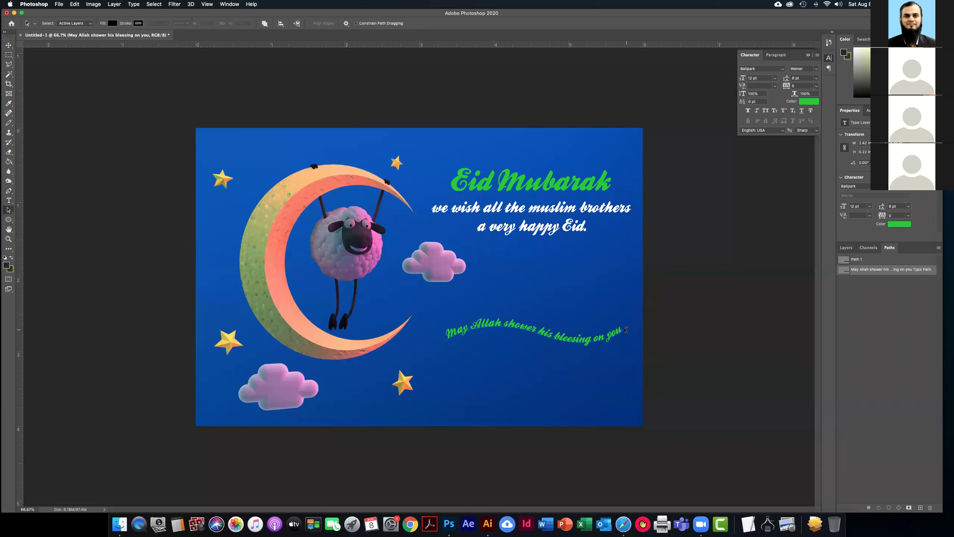
# Stretch the text's path with the Direct Selection Tool by moving both of its end anchor points outward
pyautogui.rightClick(9, 210)
pyautogui.click(43, 217)
pyautogui.moveTo(625, 331); pyautogui.dragTo(649, 332)
pyautogui.moveTo(447, 338); pyautogui.dragTo(458, 310)
pyautogui.click(446, 342)
# Switch to the Path Selection Tool, deselect the text's path and select it again
pyautogui.click(8, 209)
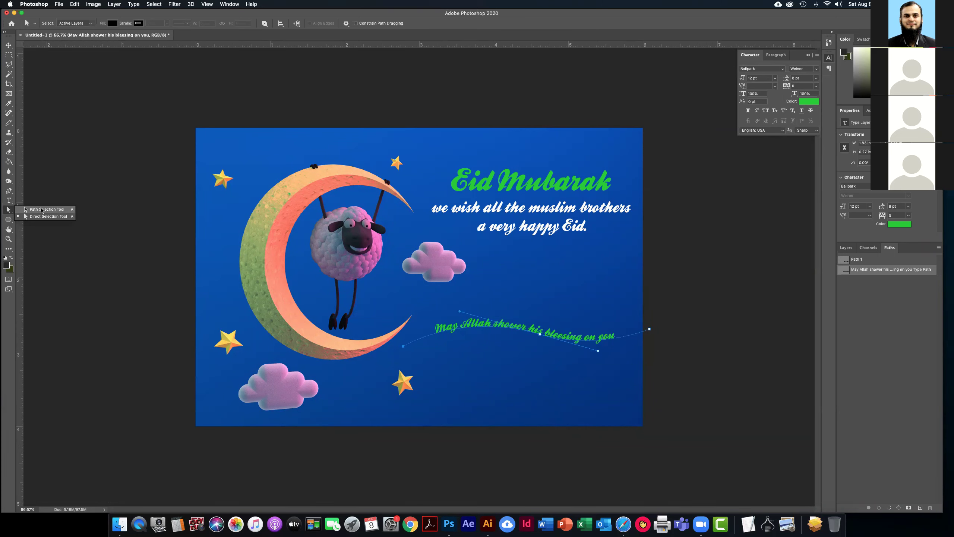
pyautogui.click(41, 209)
pyautogui.press('Return')
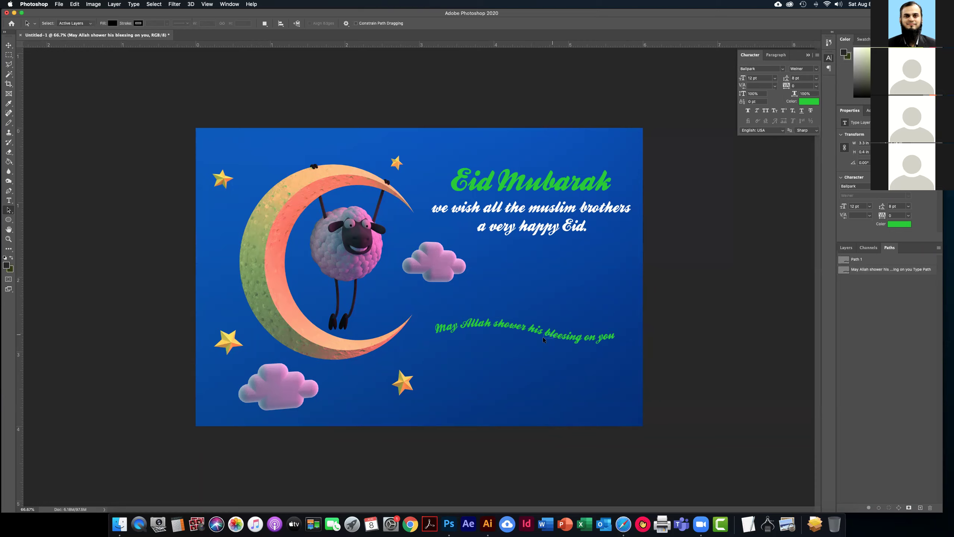
pyautogui.click(575, 338)
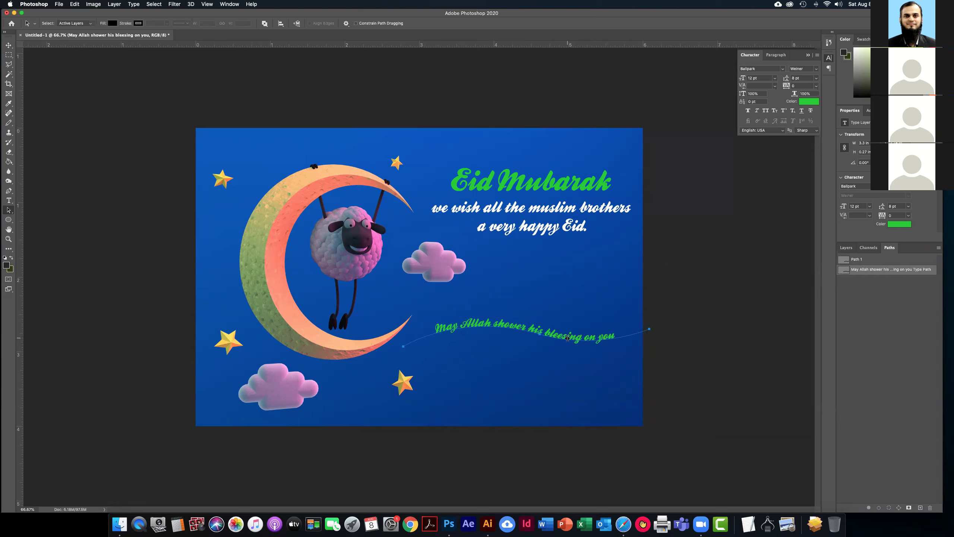
pyautogui.rightClick(8, 210)
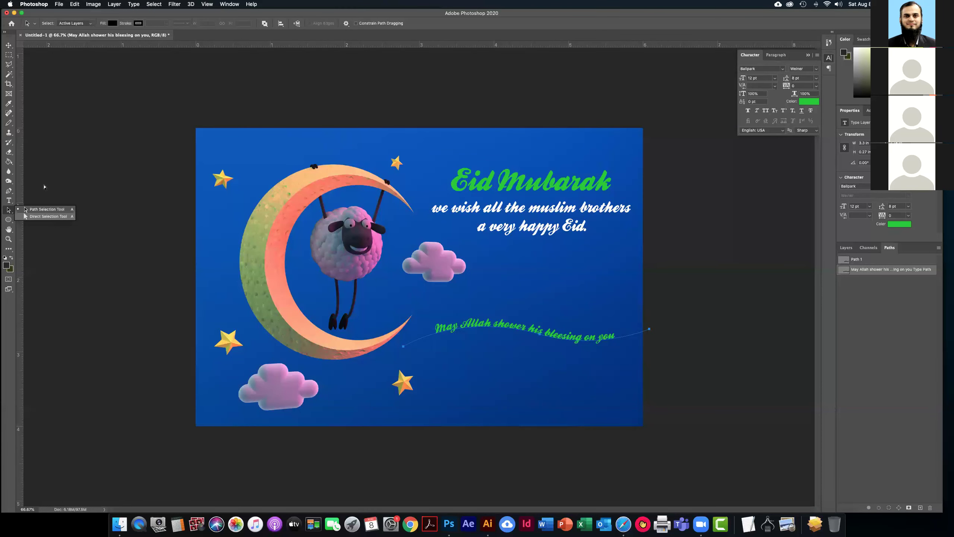
# Move the curved green "May Allah shower his bleesing on you" text slightly higher on the card and deselect it
pyautogui.click(8, 45)
pyautogui.moveTo(569, 341)
pyautogui.mouseDown()
pyautogui.moveTo(571, 267)
pyautogui.moveTo(569, 356)
pyautogui.moveTo(572, 317)
pyautogui.moveTo(631, 330)
pyautogui.moveTo(566, 324)
pyautogui.mouseUp()
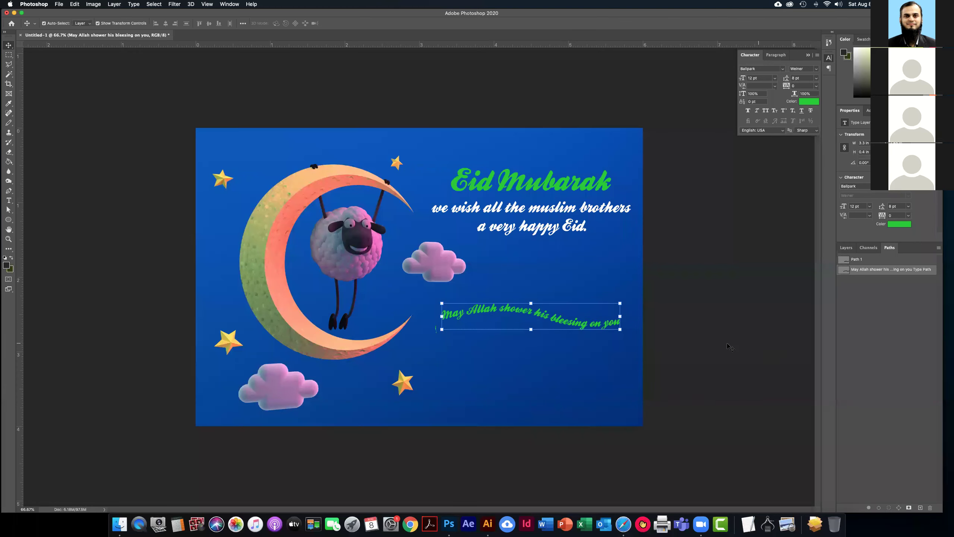
pyautogui.click(729, 347)
pyautogui.click(573, 327)
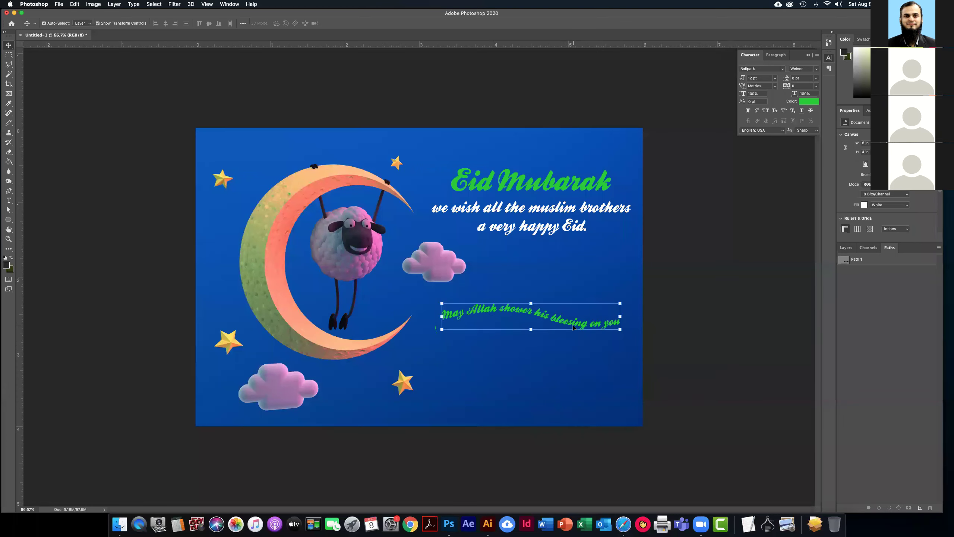
pyautogui.click(726, 355)
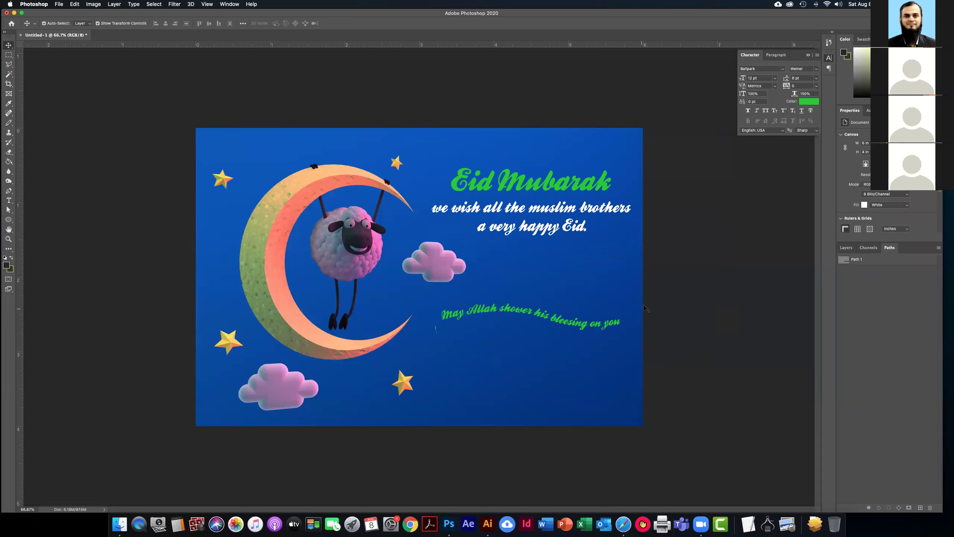
# Set the "Eid Mubarak" heading in All Caps and commit the text edit
pyautogui.click(533, 185)
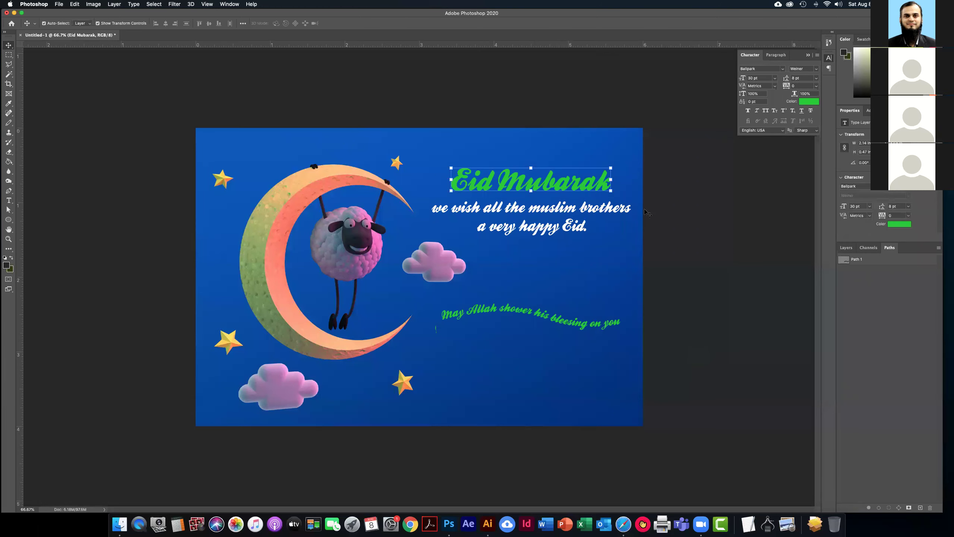
pyautogui.click(353, 112)
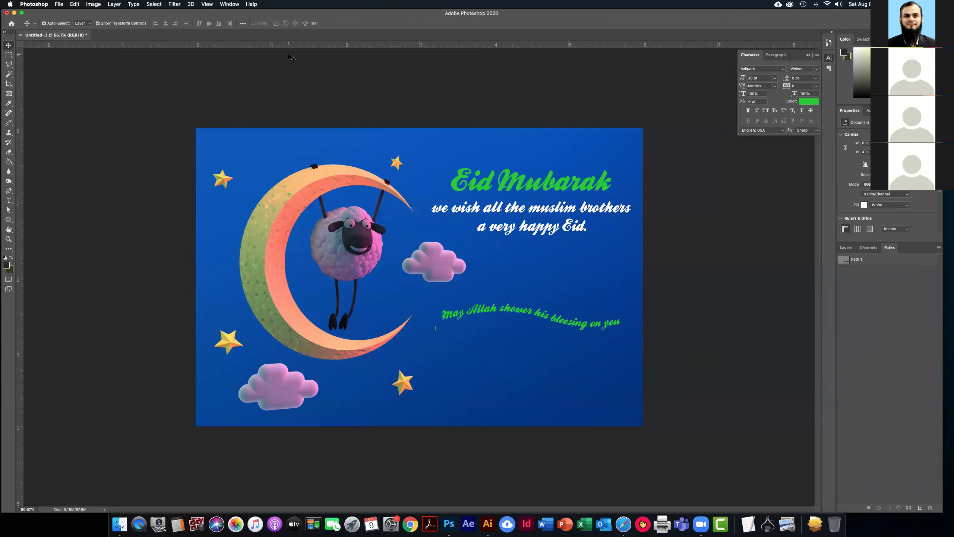
pyautogui.doubleClick(491, 179)
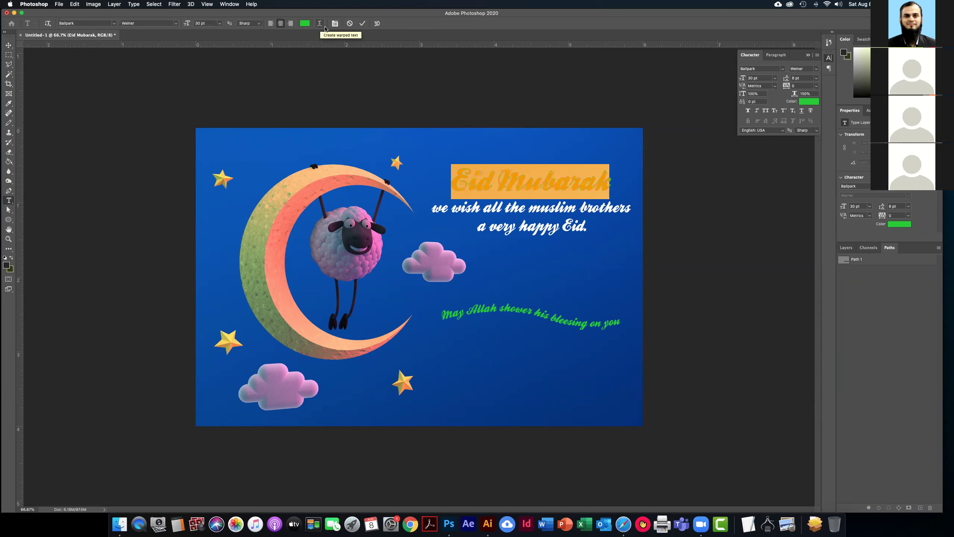
pyautogui.click(818, 55)
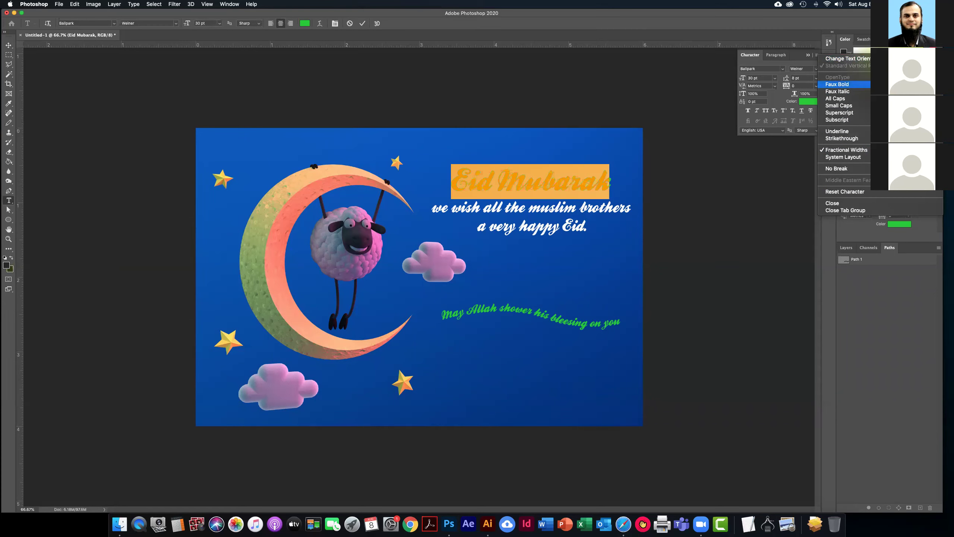
pyautogui.click(777, 101)
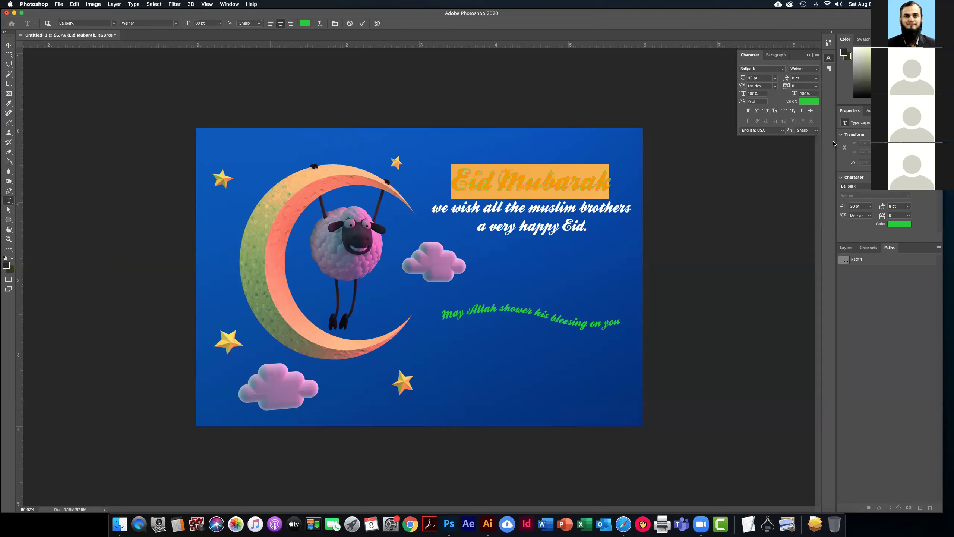
pyautogui.click(765, 111)
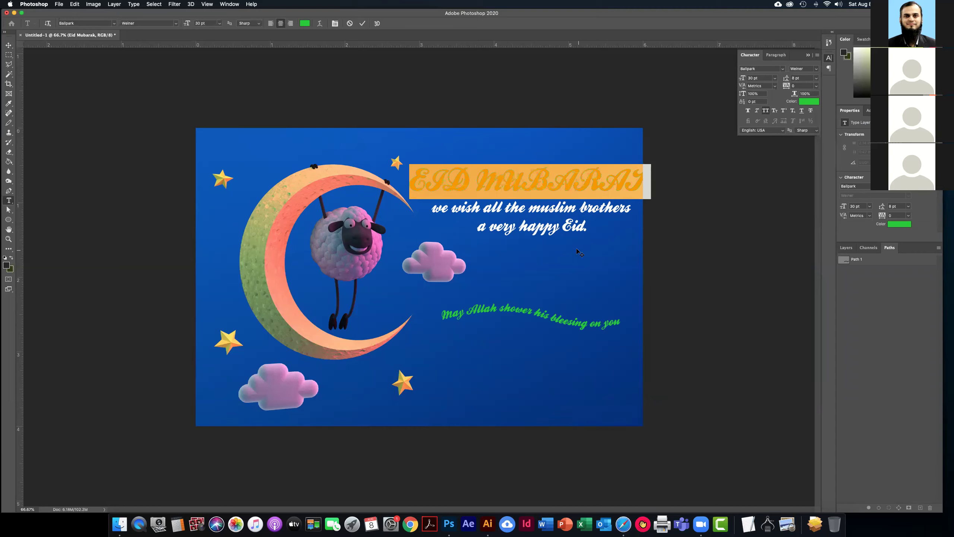
pyautogui.press('Escape')
pyautogui.press('v')
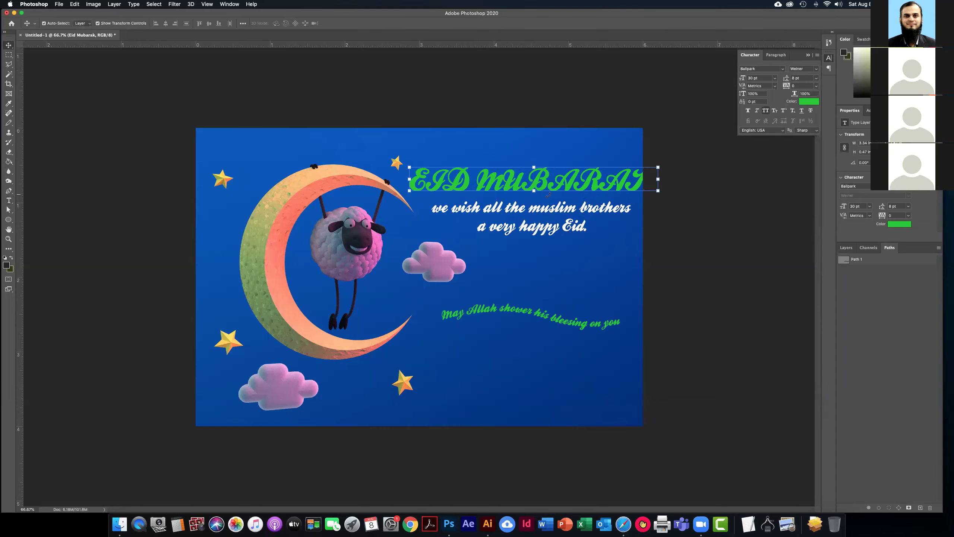
# Apply Faux Bold to the whole heading text and commit the edit
pyautogui.doubleClick(567, 182)
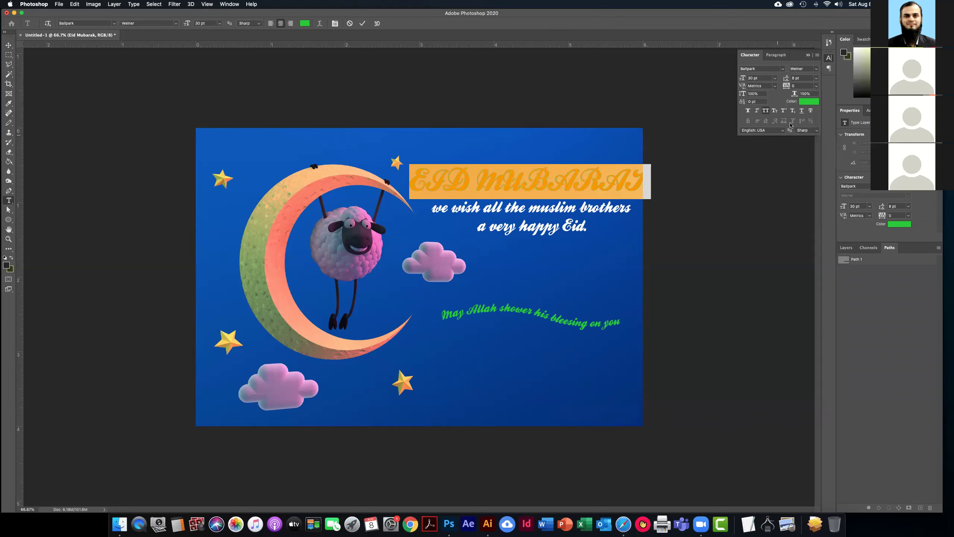
pyautogui.click(748, 111)
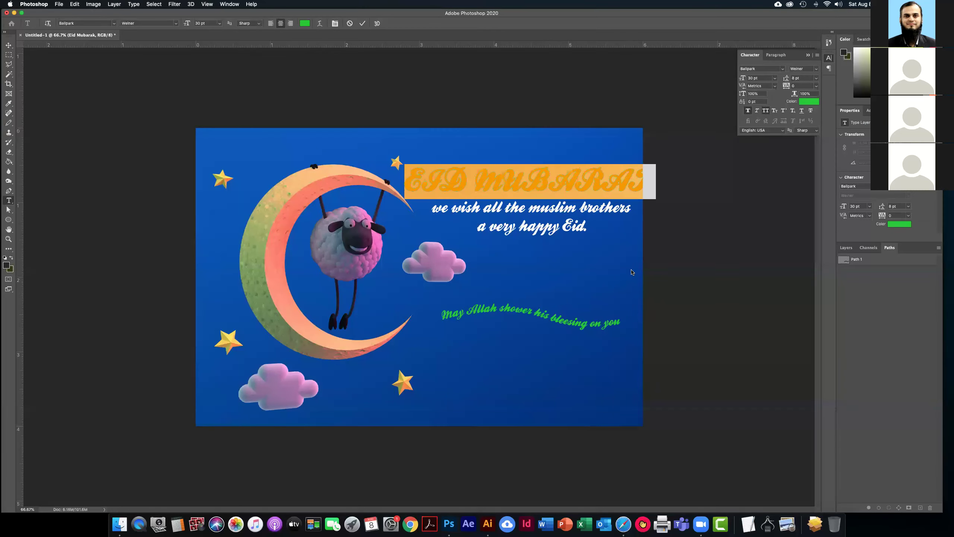
pyautogui.click(690, 268)
pyautogui.moveTo(553, 164); pyautogui.dragTo(555, 167)
pyautogui.press('Return')
# Undo the Faux Bold and All Caps changes to the heading
pyautogui.press('super+z')
pyautogui.press('super+z')
pyautogui.press('super+z')
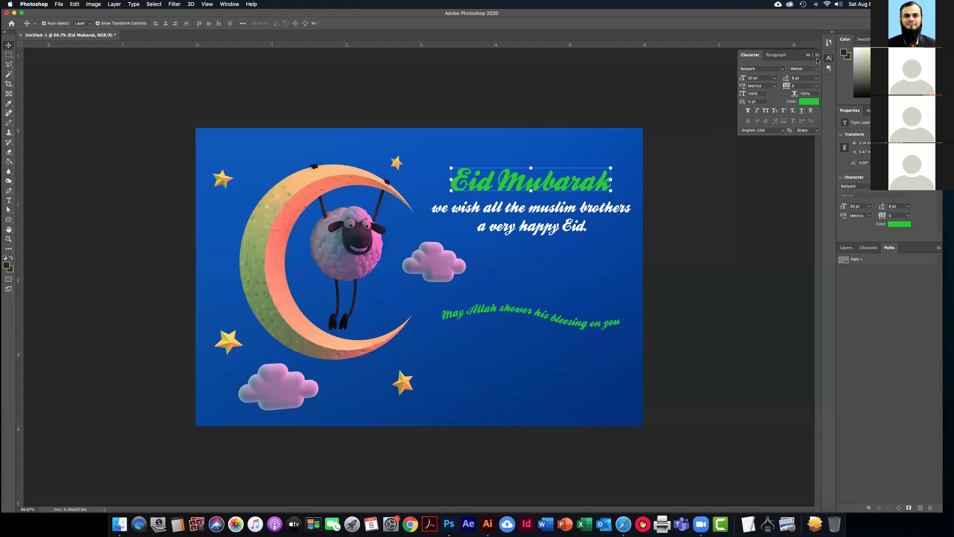
# Review the extra character options and the available type commands, with the "Eid Mubarak" heading selected at the end
pyautogui.click(818, 56)
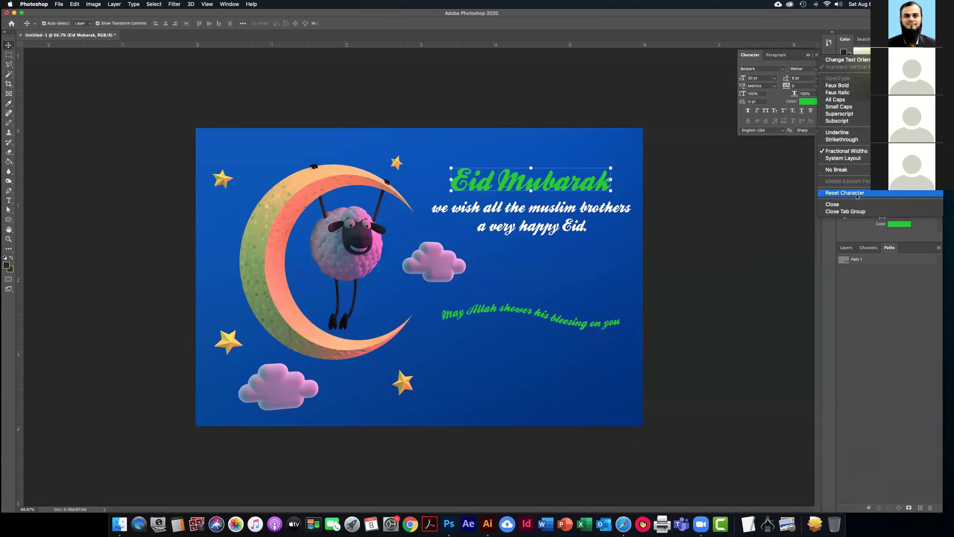
pyautogui.click(776, 201)
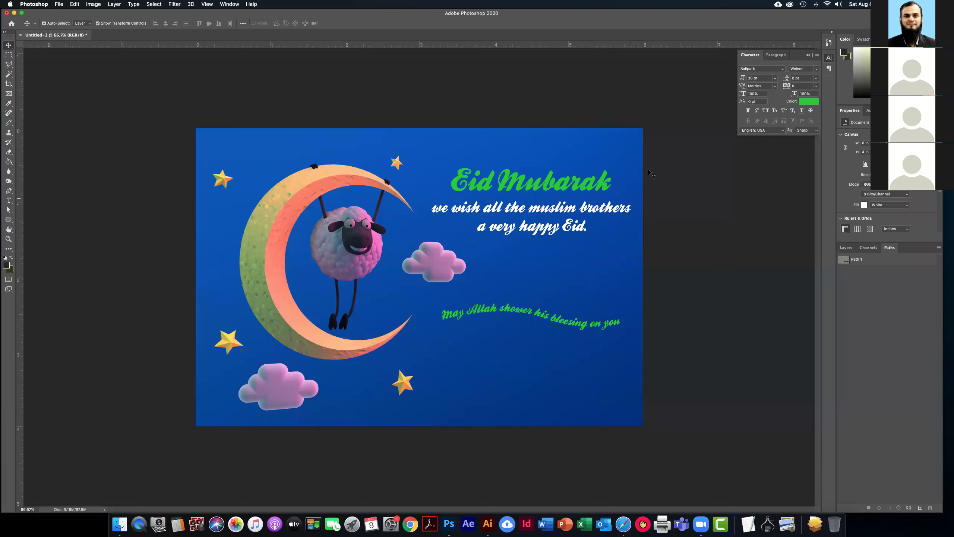
pyautogui.click(132, 4)
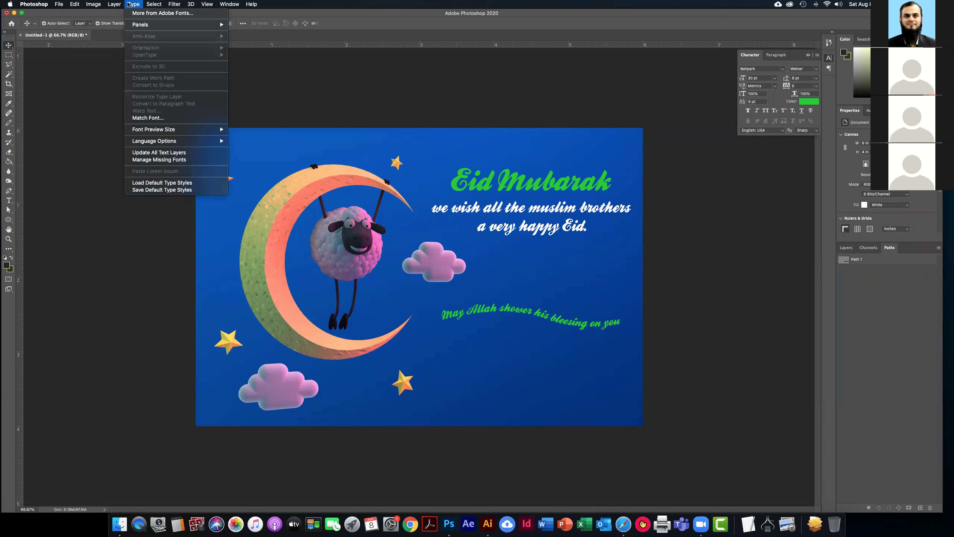
pyautogui.click(518, 180)
pyautogui.click(518, 179)
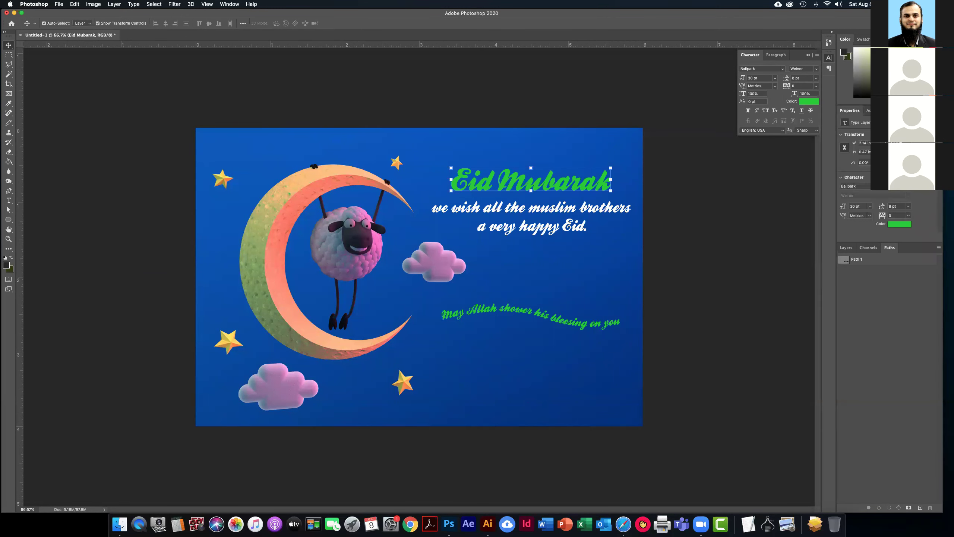
# Examine the heading's properties, including its text color, character, paragraph and type options and the quick actions
pyautogui.scroll(-5, 887, 196)
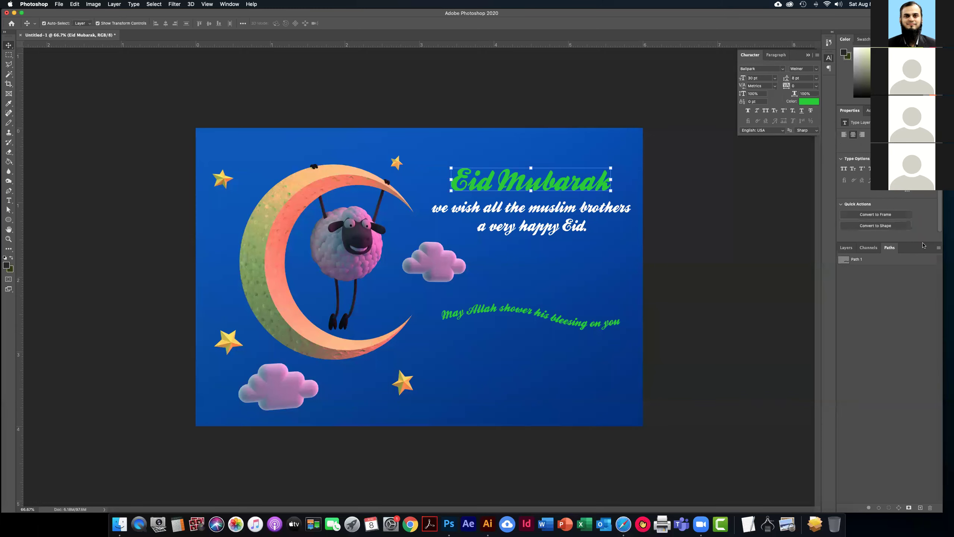
pyautogui.moveTo(941, 227); pyautogui.dragTo(941, 191)
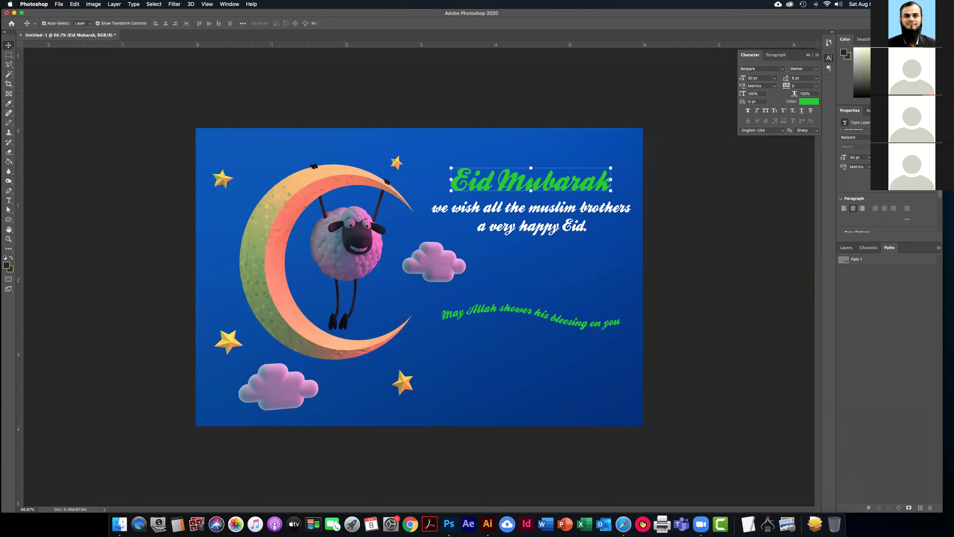
pyautogui.click(917, 183)
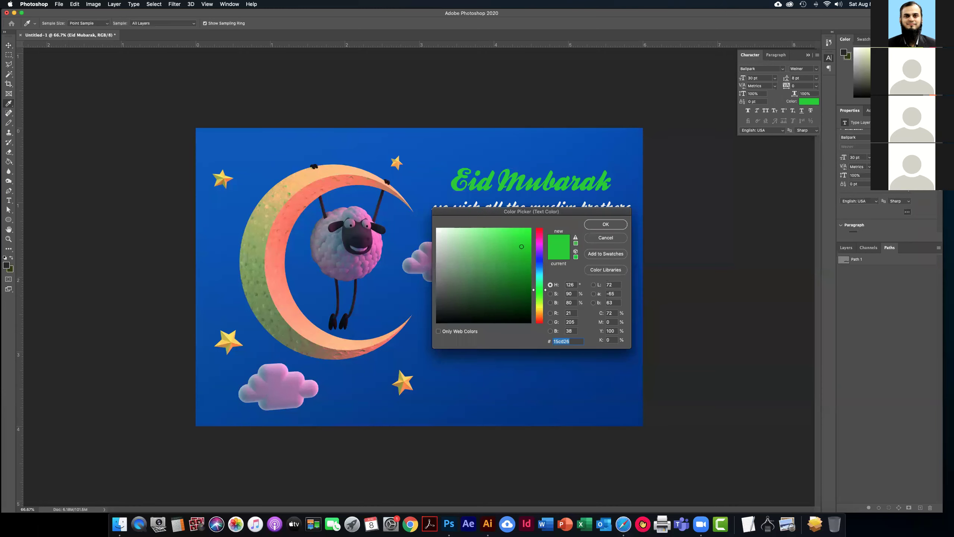
pyautogui.click(605, 238)
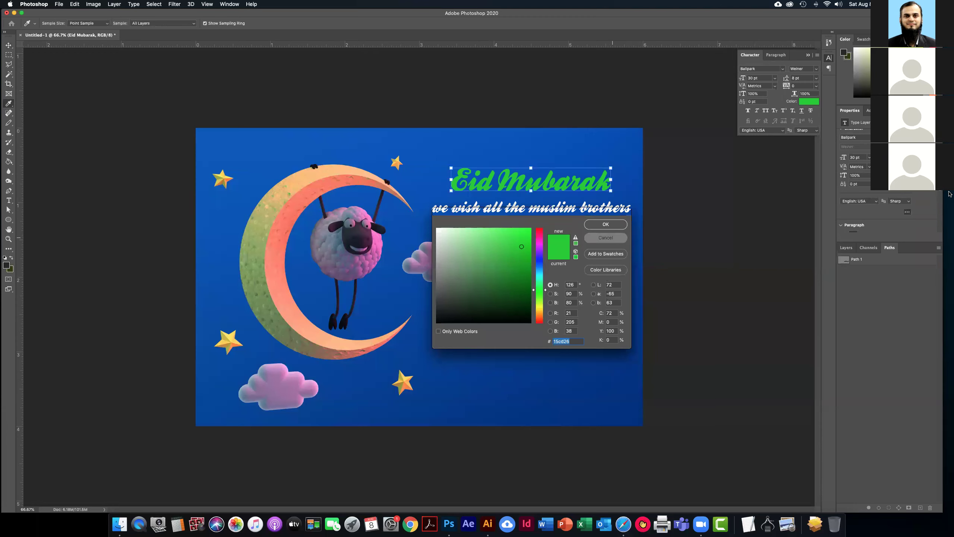
pyautogui.click(908, 212)
pyautogui.scroll(3, 911, 191)
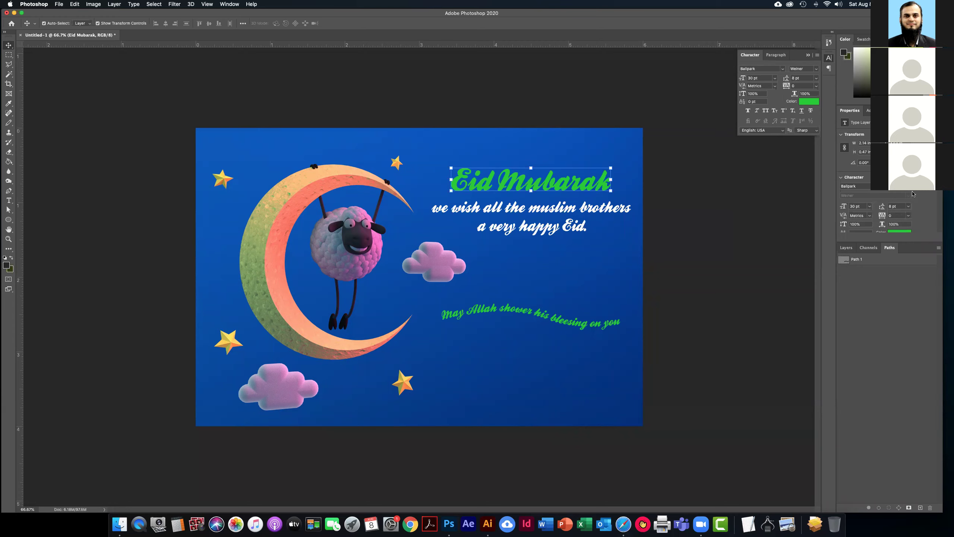
pyautogui.scroll(-4, 919, 203)
pyautogui.scroll(-3, 927, 211)
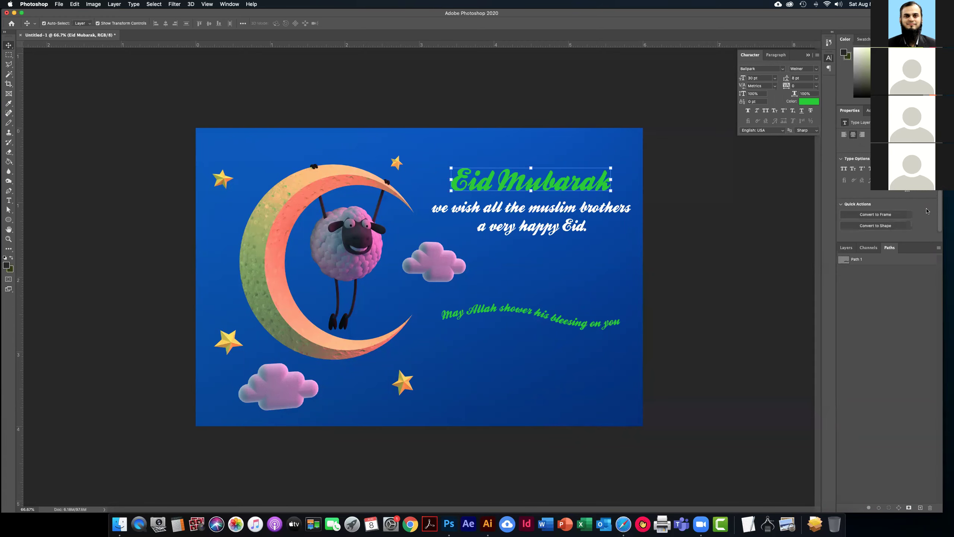
pyautogui.scroll(1, 927, 211)
pyautogui.click(908, 202)
pyautogui.click(907, 156)
pyautogui.scroll(-5, 935, 200)
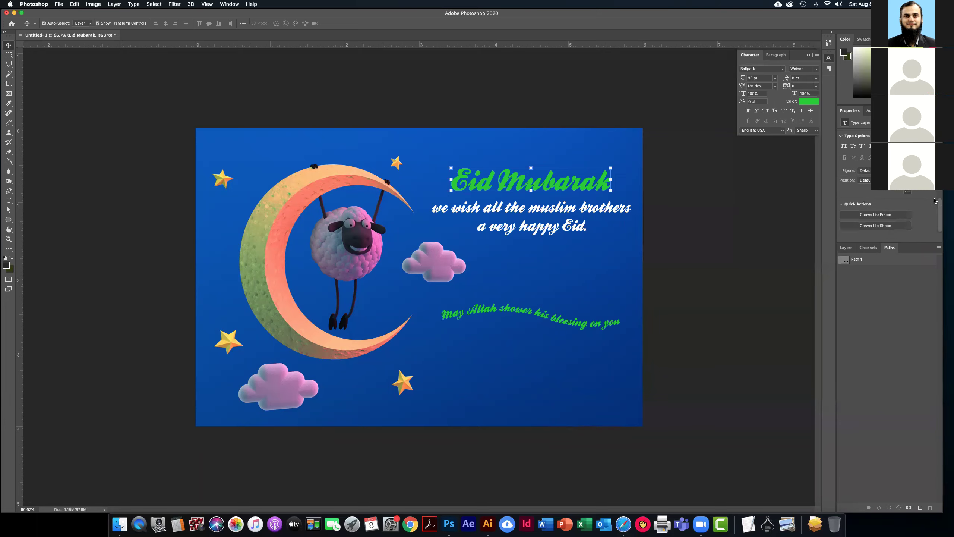
pyautogui.scroll(5, 935, 200)
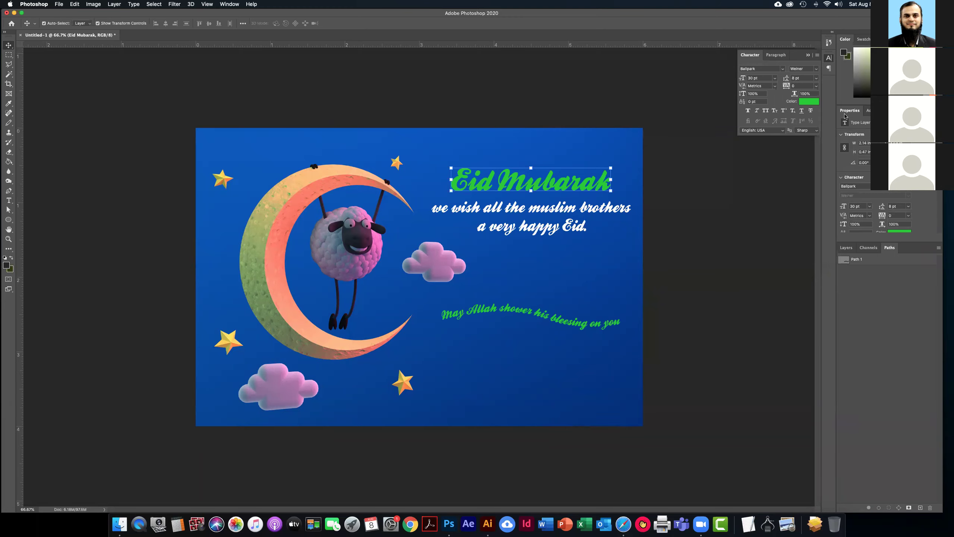
# Show the layer list and review the commands available for the "Eid Mubarak" text layer
pyautogui.click(847, 248)
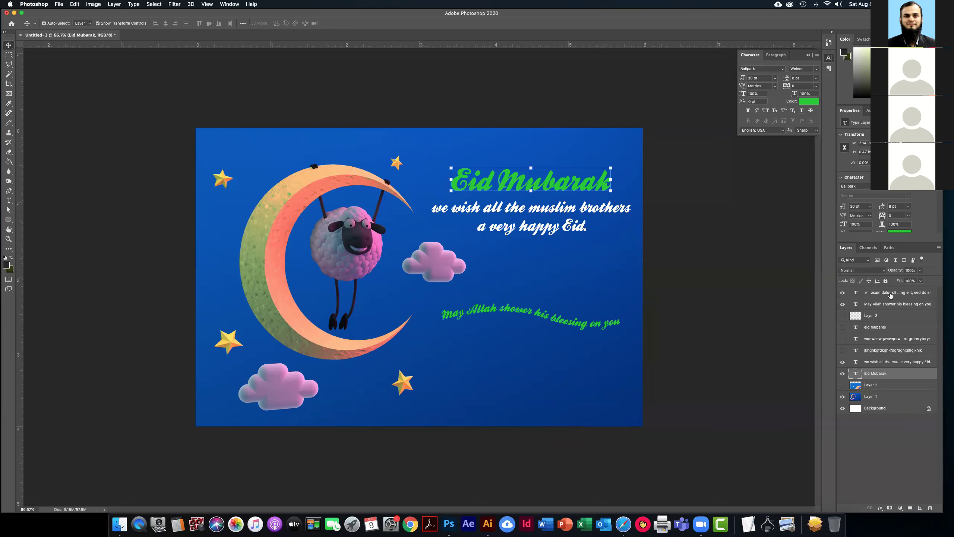
pyautogui.rightClick(875, 374)
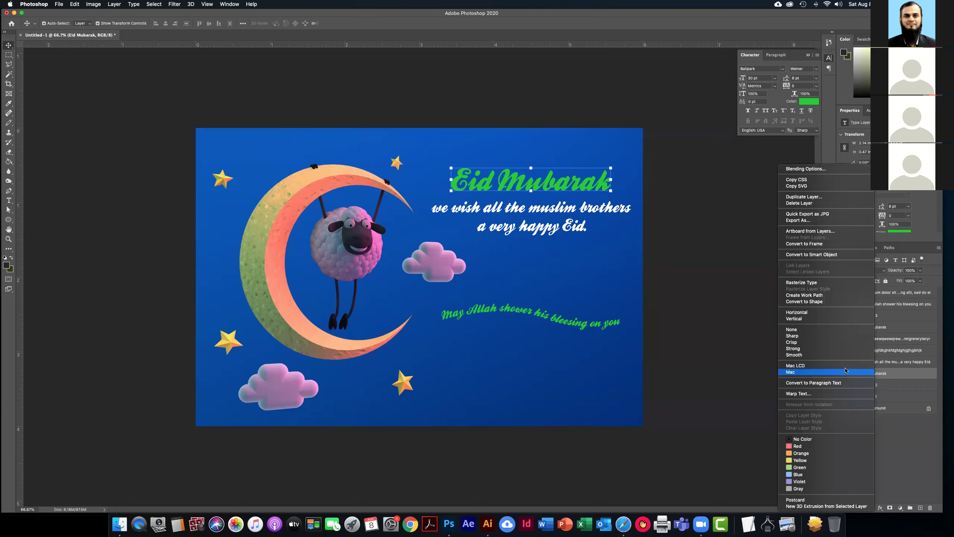
pyautogui.click(676, 202)
# Select the heading's text, view its Warp Text settings and cancel without choosing a style
pyautogui.doubleClick(530, 180)
pyautogui.click(321, 24)
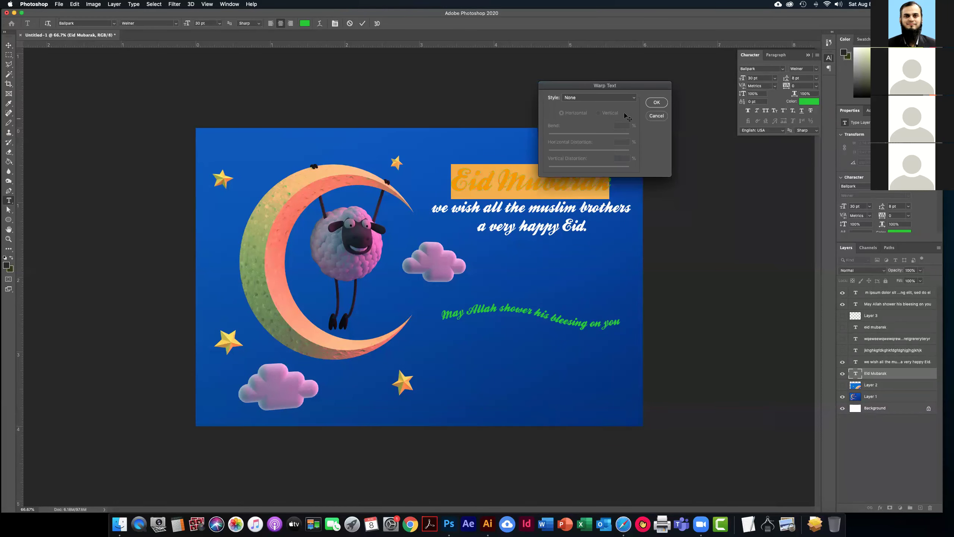
pyautogui.click(656, 115)
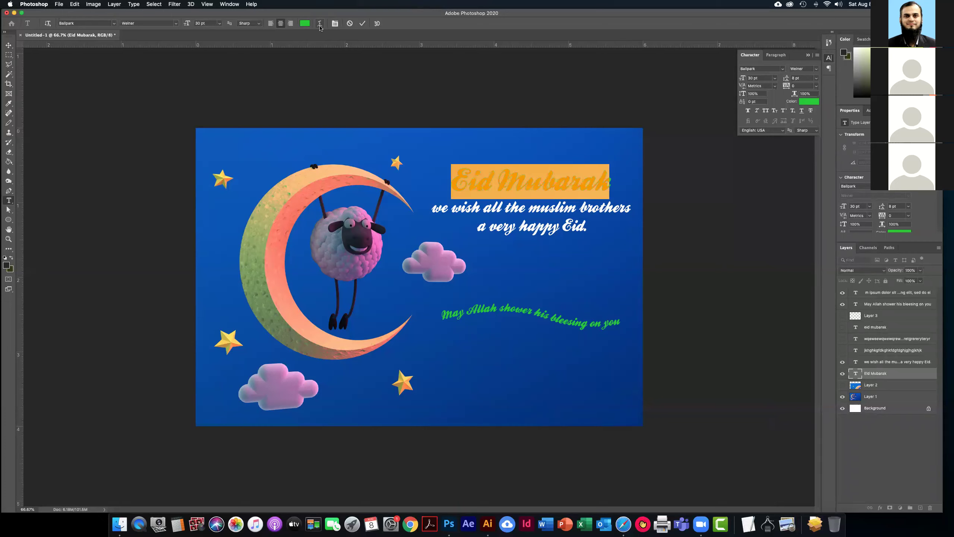
# Detach the Character panel from the dock so that it floats beside the artwork
pyautogui.click(817, 56)
pyautogui.click(805, 57)
pyautogui.moveTo(807, 50); pyautogui.dragTo(797, 55)
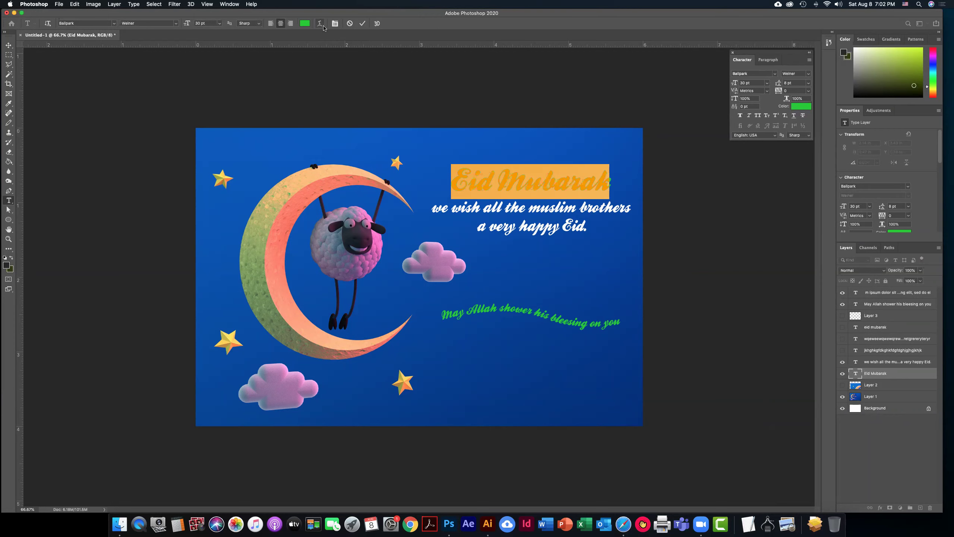
# Try the Arc and Bulge warp styles on the "Eid Mubarak" heading and cancel the warp
pyautogui.click(320, 24)
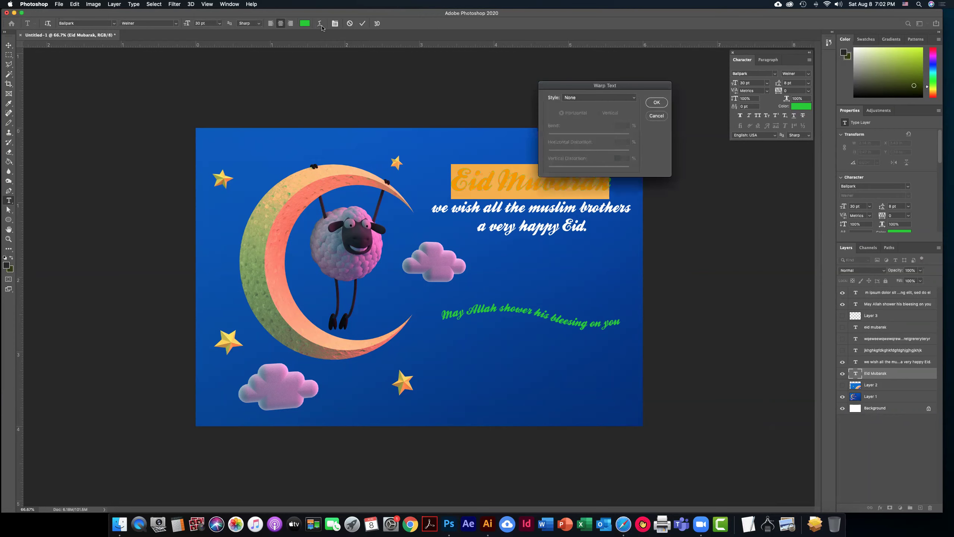
pyautogui.moveTo(582, 88); pyautogui.dragTo(634, 64)
pyautogui.click(680, 75)
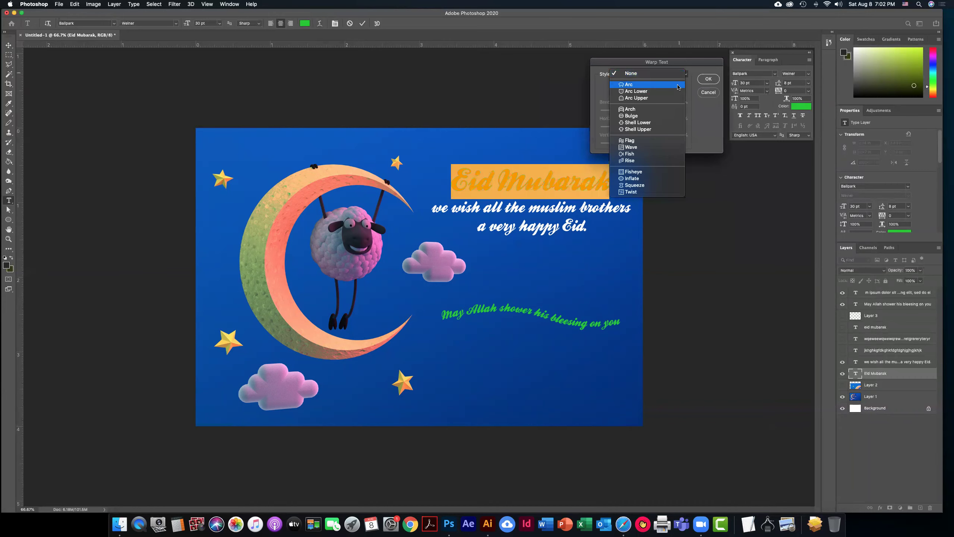
pyautogui.click(678, 86)
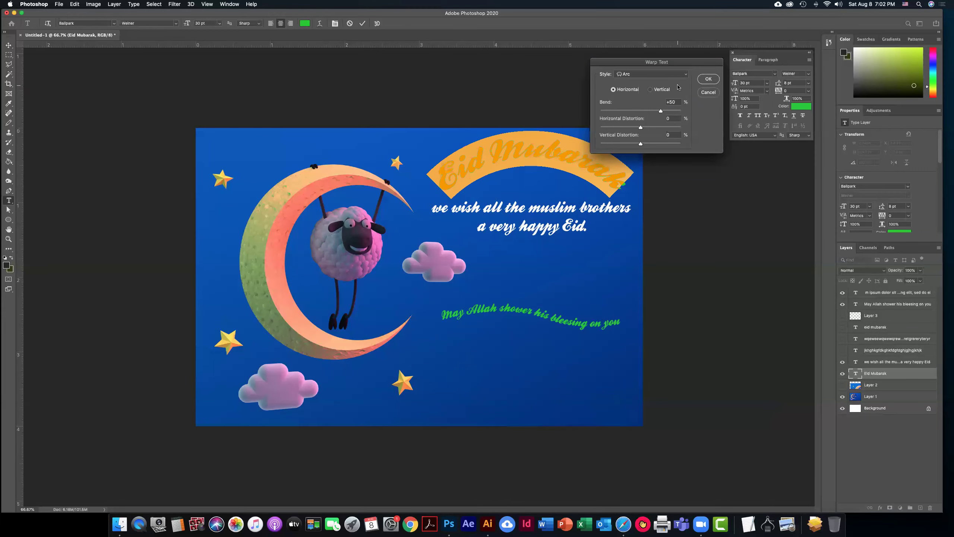
pyautogui.click(669, 75)
pyautogui.click(664, 106)
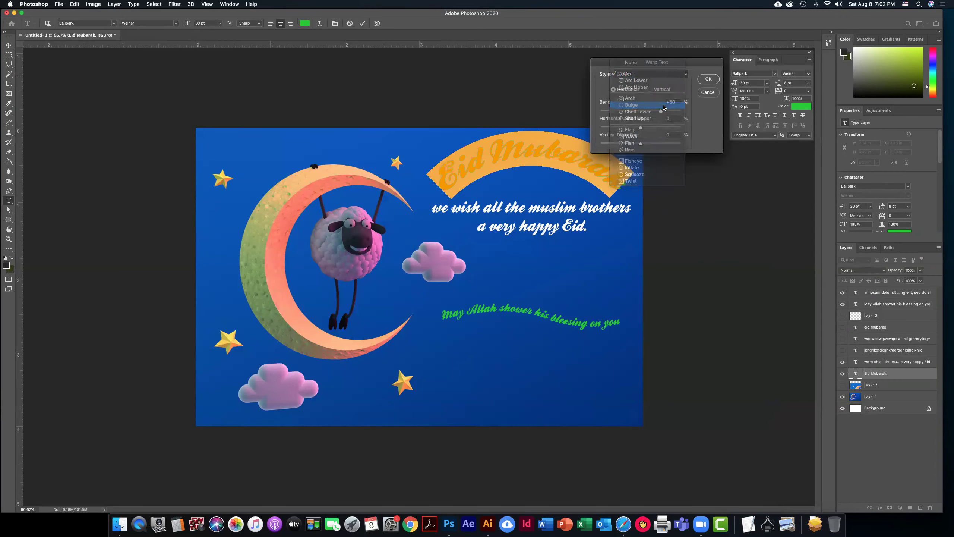
pyautogui.click(701, 91)
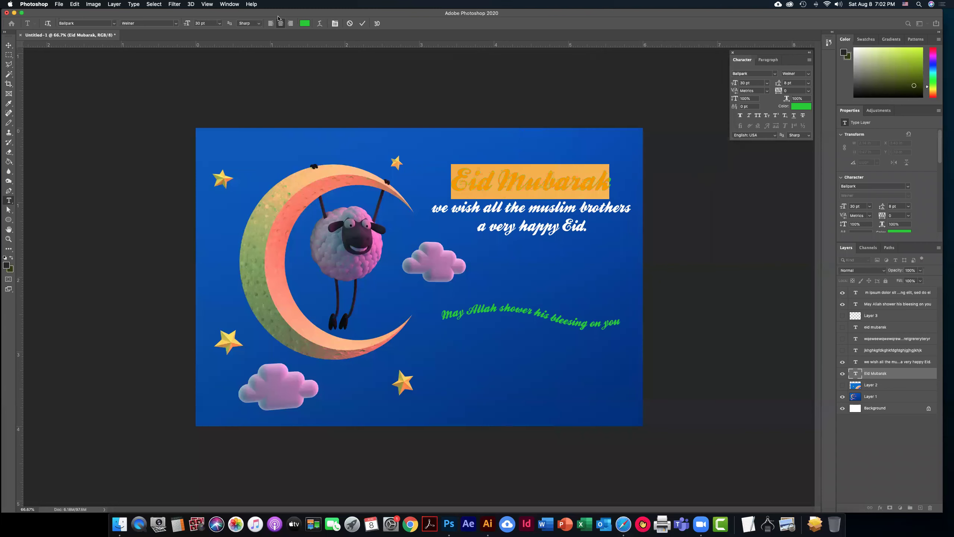
# Try the Wave, Inflate and Twist warp styles on the "Eid Mubarak" heading
pyautogui.click(327, 68)
pyautogui.press('v')
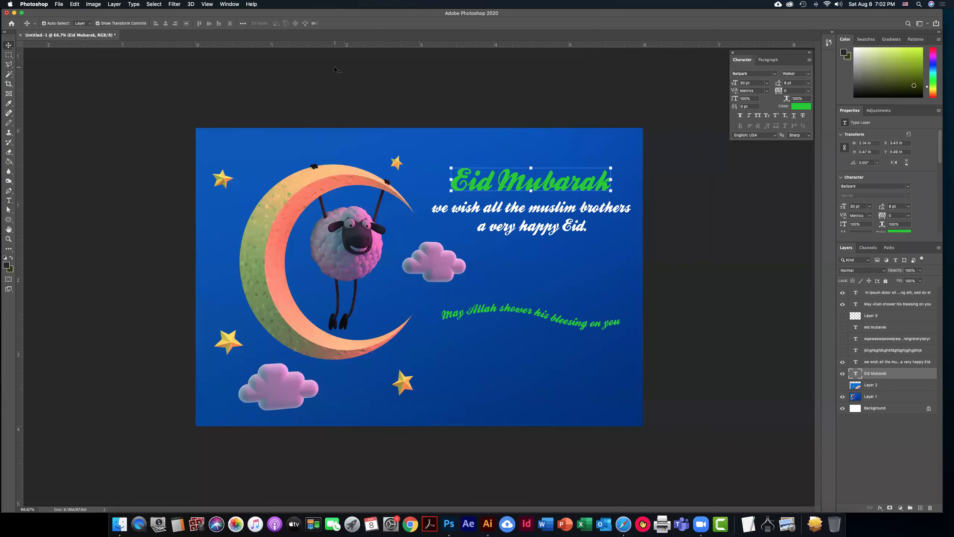
pyautogui.doubleClick(499, 187)
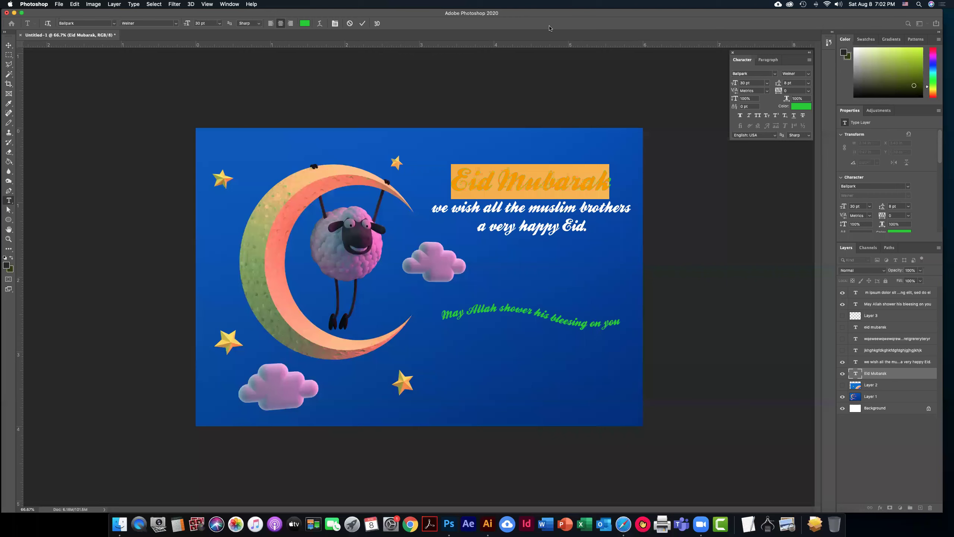
pyautogui.click(320, 24)
pyautogui.click(654, 75)
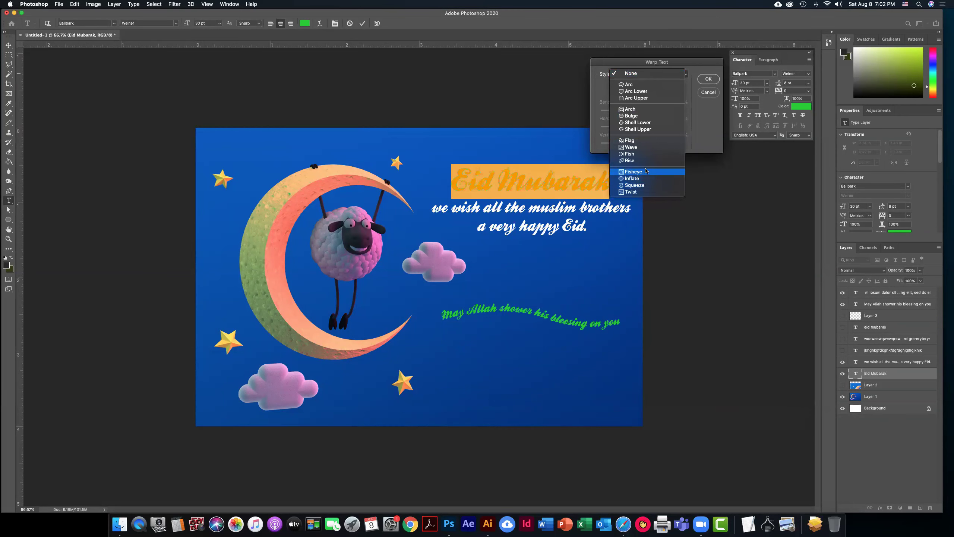
pyautogui.click(649, 152)
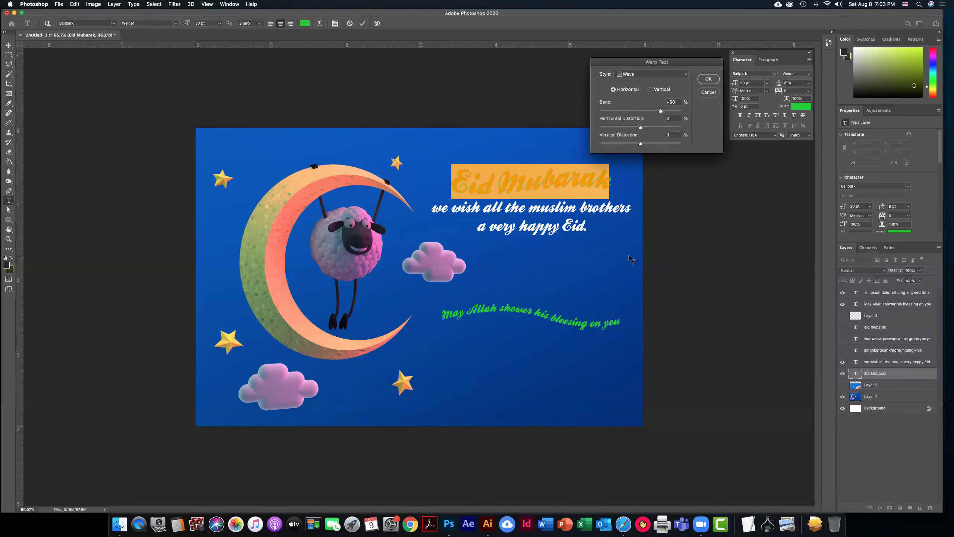
pyautogui.click(650, 76)
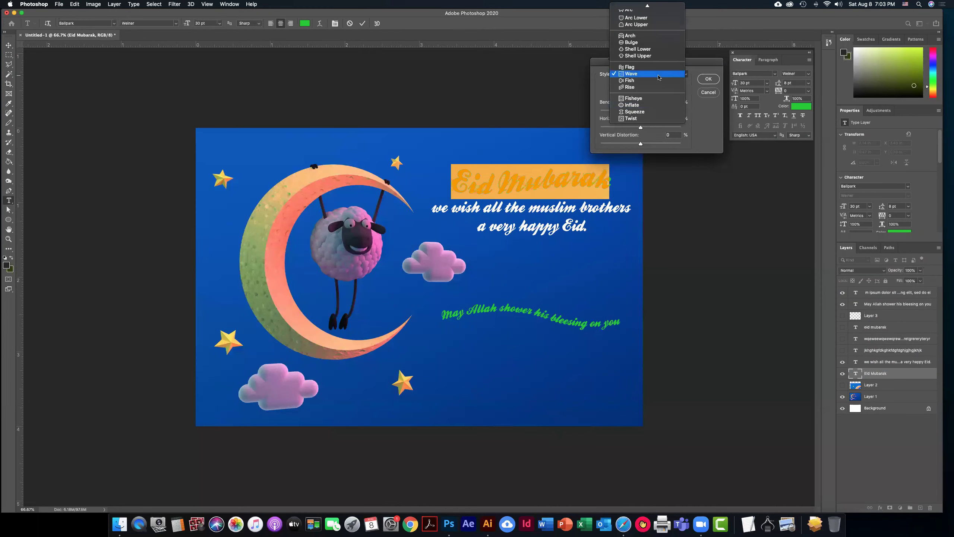
pyautogui.click(664, 106)
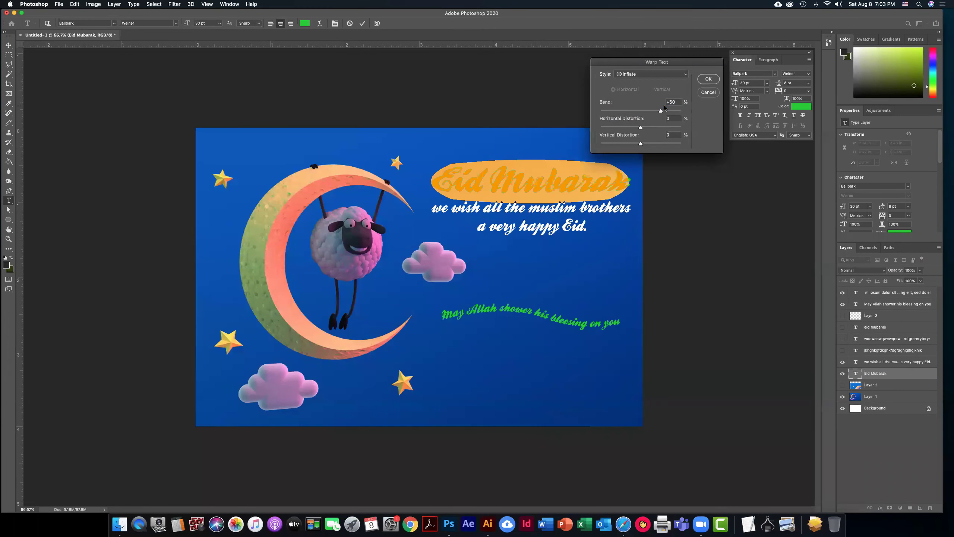
pyautogui.click(649, 77)
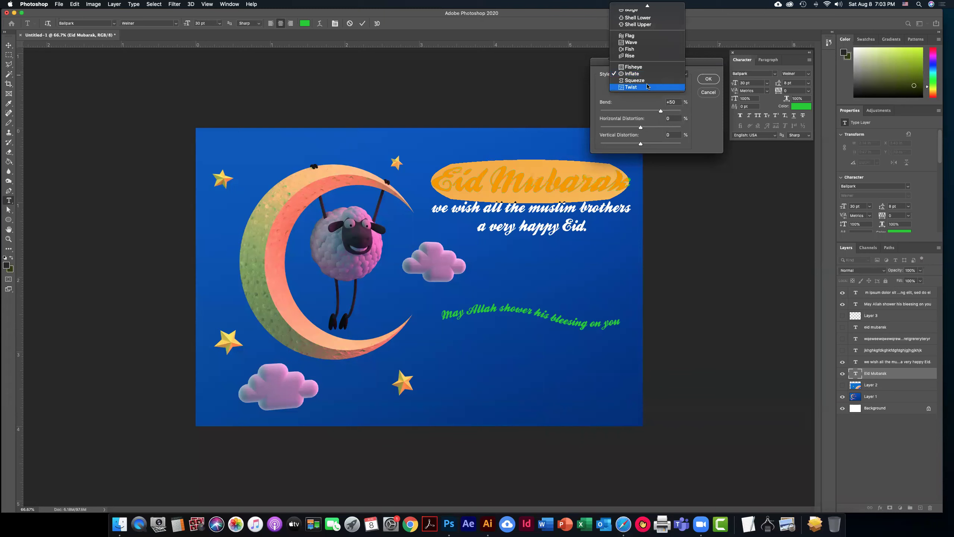
pyautogui.click(647, 87)
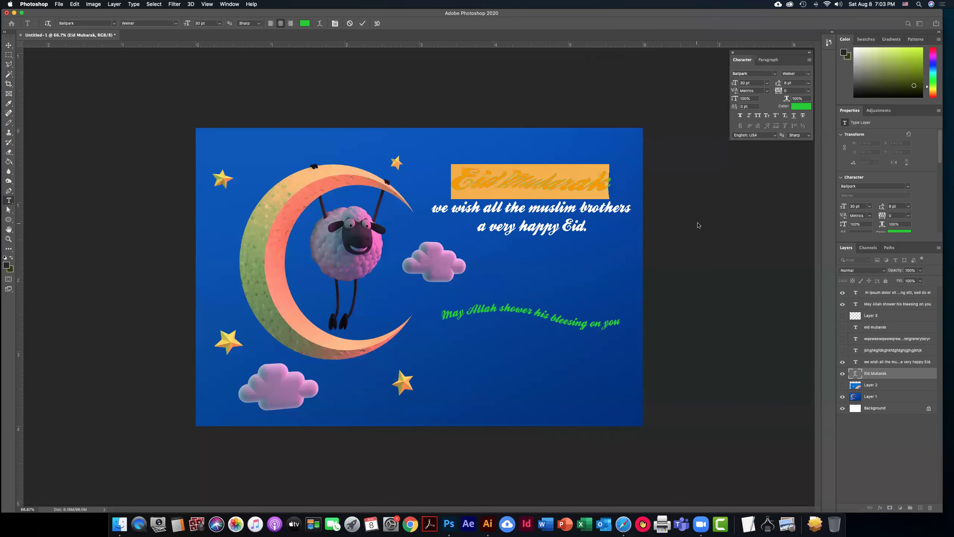
# Discard the stray empty text layer and undo the Twist warp on the "Eid Mubarak" heading
pyautogui.click(669, 209)
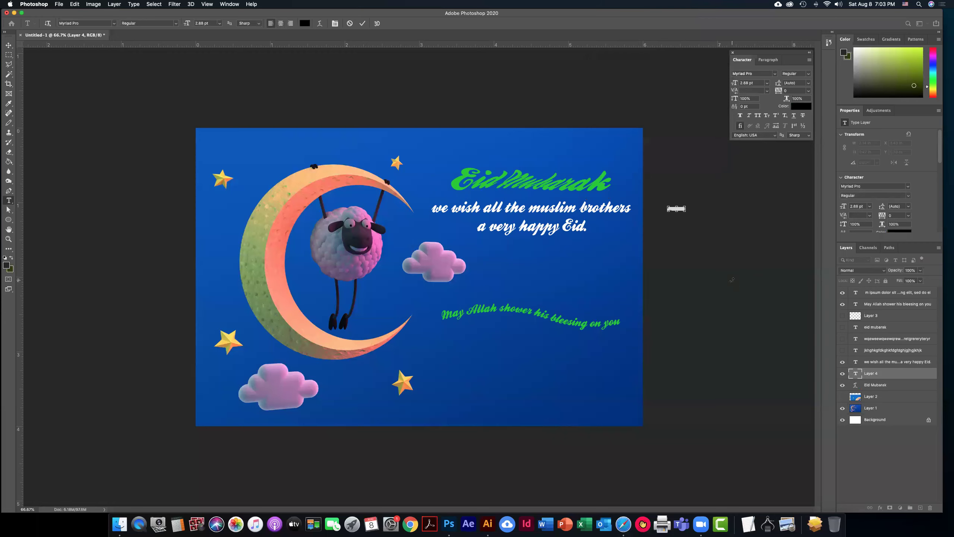
pyautogui.press('Escape')
pyautogui.press('v')
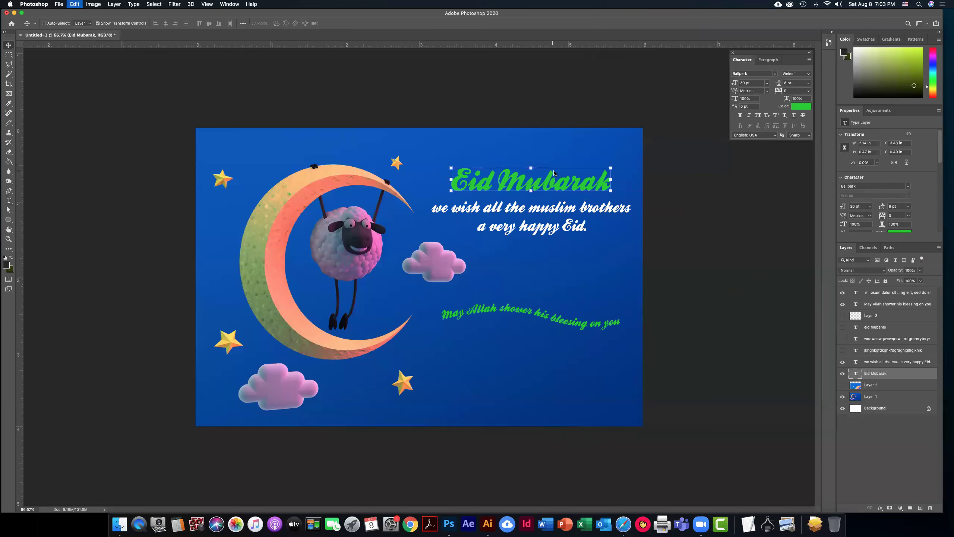
# Move the white wishes text slightly closer to the heading and shift the curved green line up and to the left
pyautogui.keyDown('super'); pyautogui.click(579, 103); pyautogui.keyUp('super')
pyautogui.moveTo(587, 325); pyautogui.dragTo(581, 323)
pyautogui.press('alt+super+a')
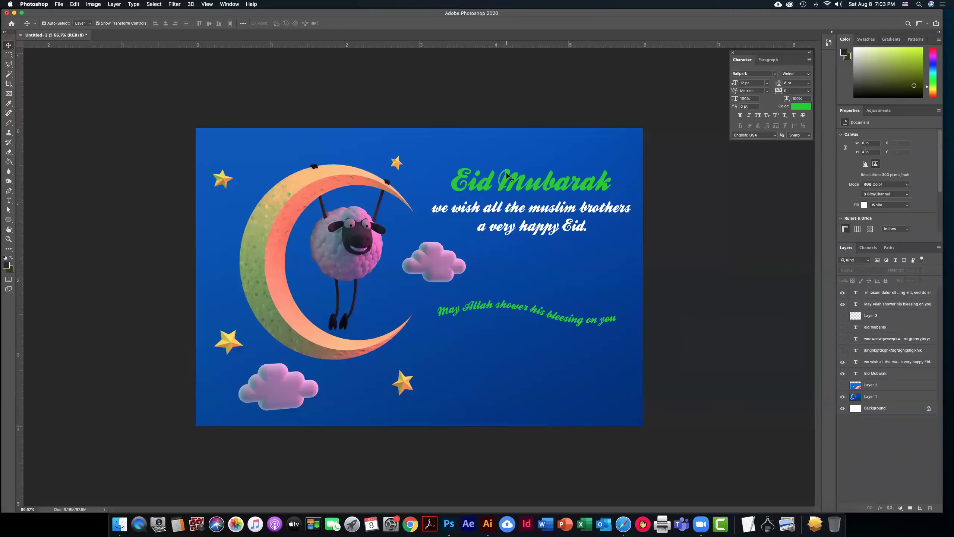
pyautogui.click(506, 185)
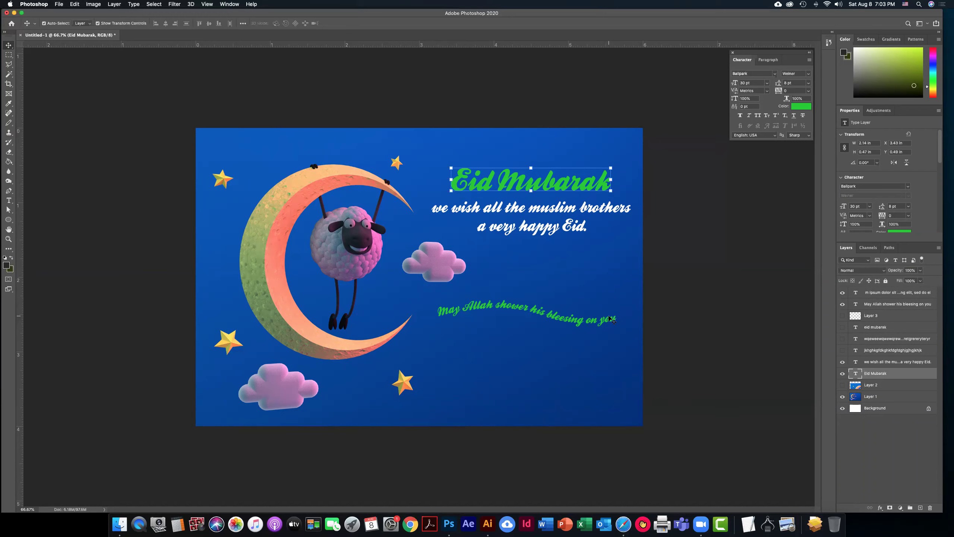
pyautogui.moveTo(537, 184); pyautogui.dragTo(541, 207)
pyautogui.moveTo(549, 318); pyautogui.dragTo(548, 308)
pyautogui.click(687, 282)
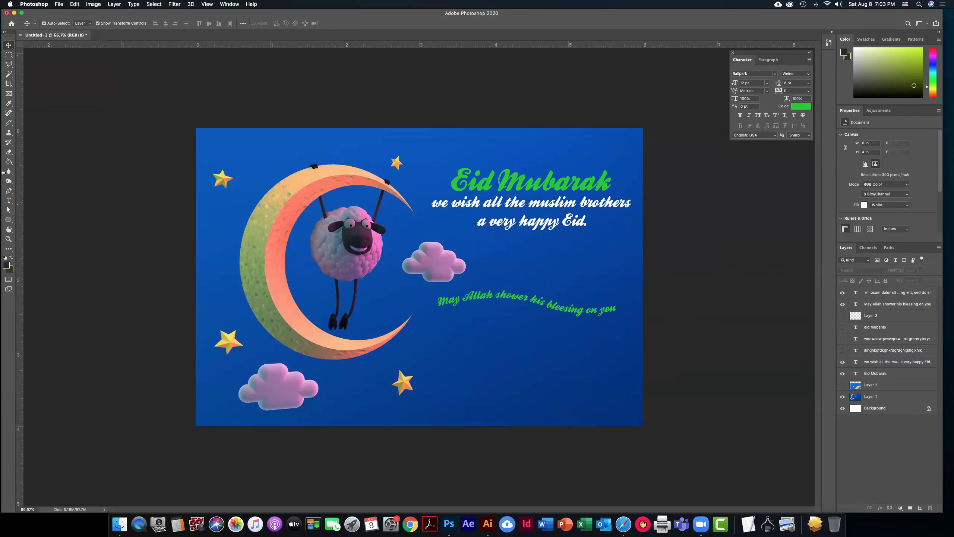
# Review the variants of the Pen and shape tools
pyautogui.click(9, 190)
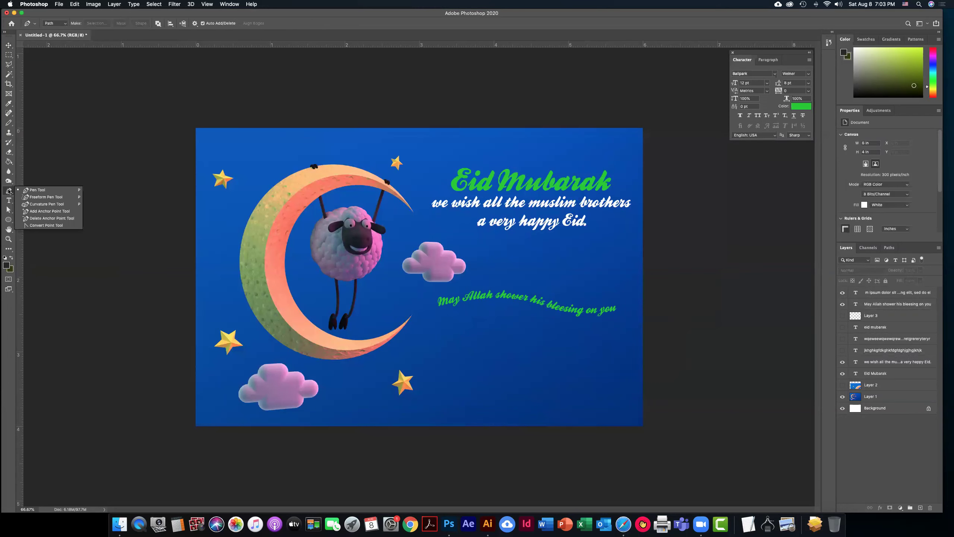
pyautogui.click(9, 220)
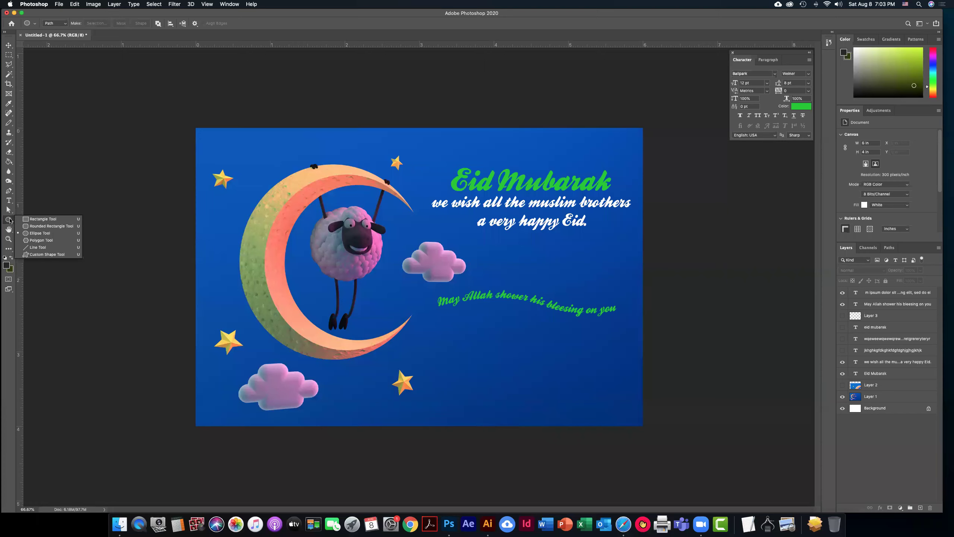
pyautogui.click(8, 191)
pyautogui.click(9, 191)
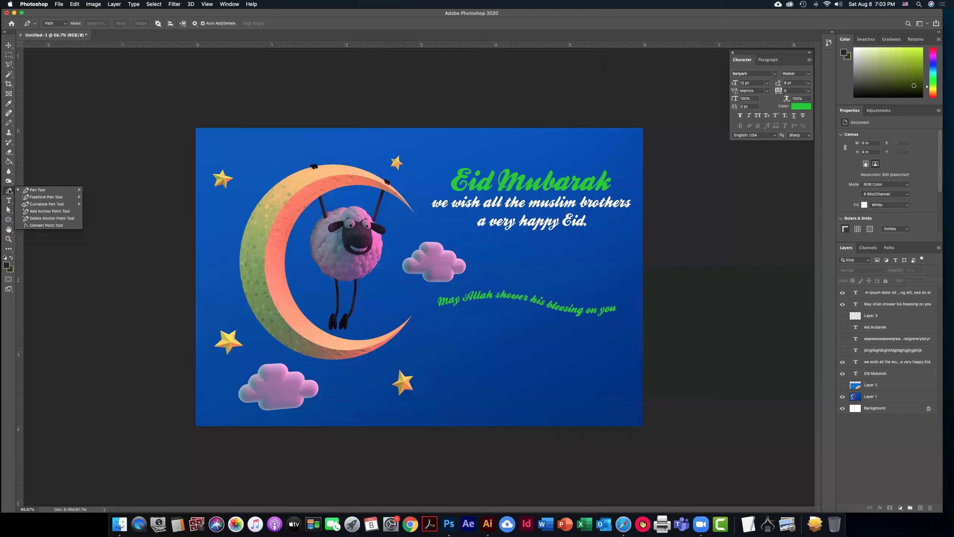
# Try to draw a line with the Pen tool in Shape mode below the curved green text, and undo it
pyautogui.click(54, 190)
pyautogui.click(58, 23)
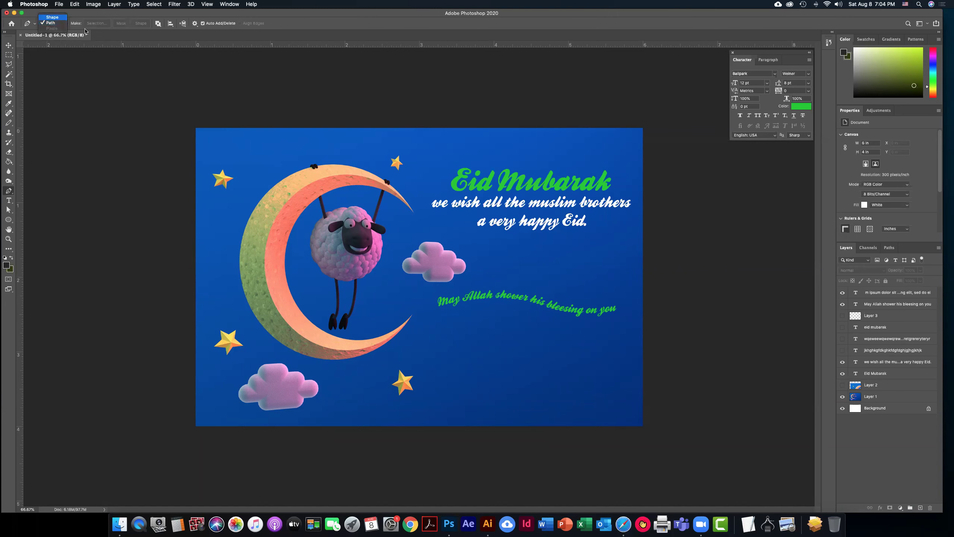
pyautogui.click(53, 17)
pyautogui.click(500, 360)
pyautogui.moveTo(524, 341); pyautogui.dragTo(537, 328)
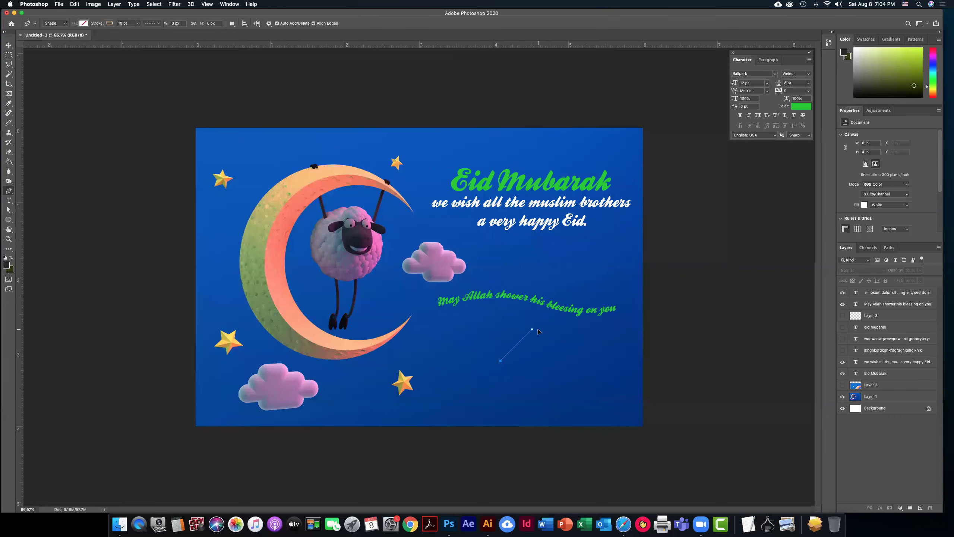
pyautogui.press('super+z')
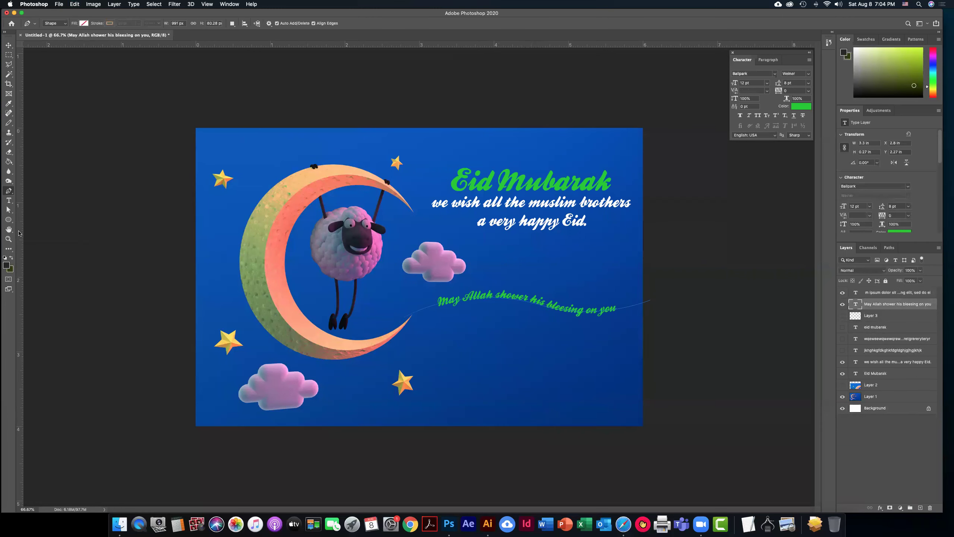
# Draw a circular path about 1.22 in across with the Ellipse tool around and below the curved green text
pyautogui.click(9, 219)
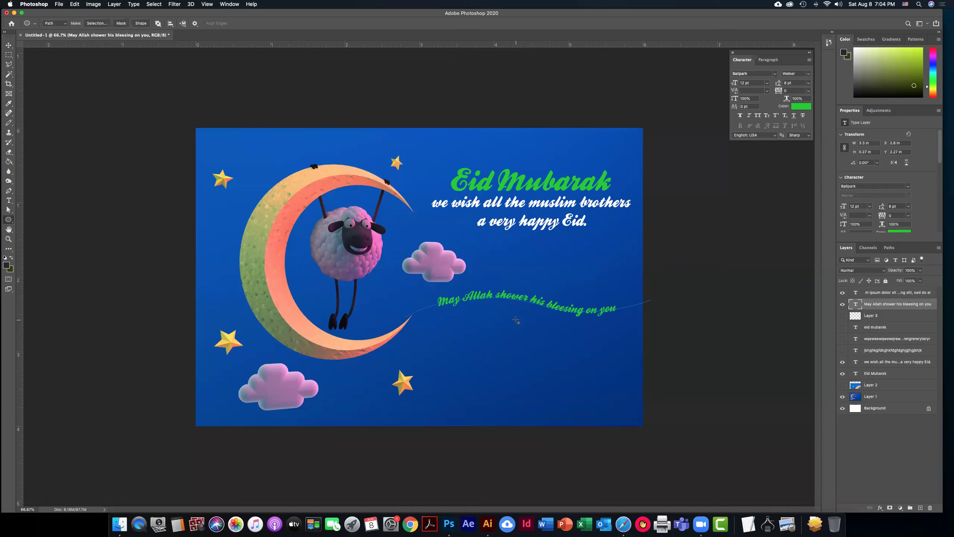
pyautogui.click(8, 220)
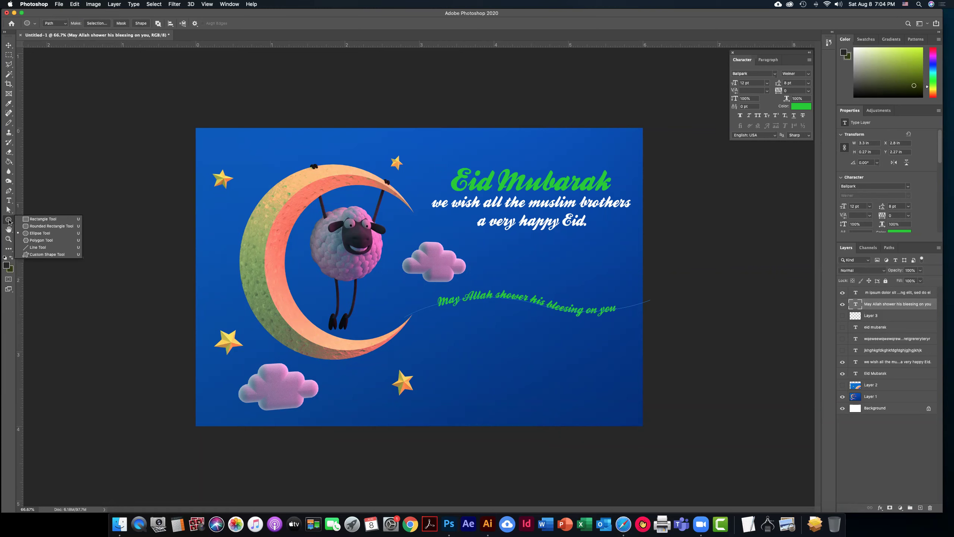
pyautogui.click(43, 235)
pyautogui.moveTo(510, 333); pyautogui.dragTo(558, 378)
pyautogui.press('v')
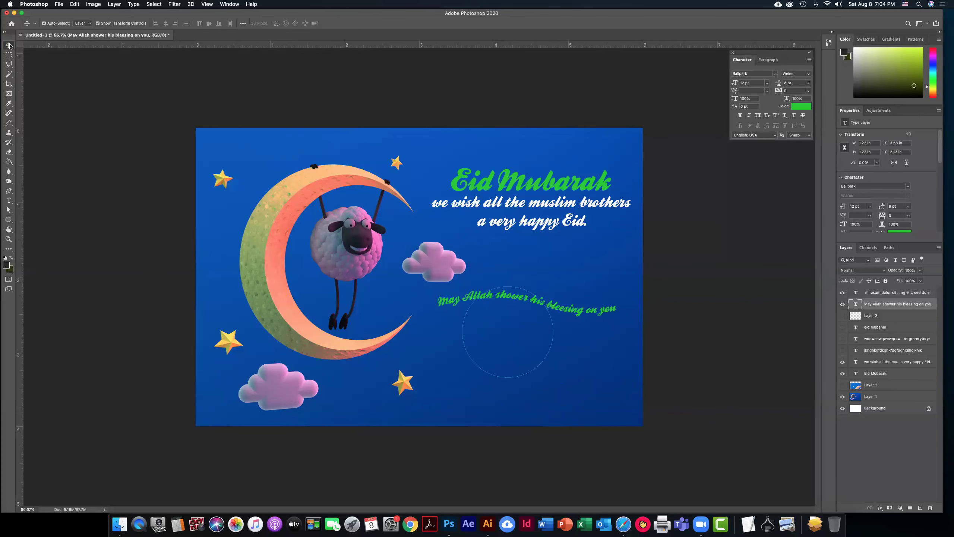
# Show the document's path list and select the circle's Work Path
pyautogui.click(557, 326)
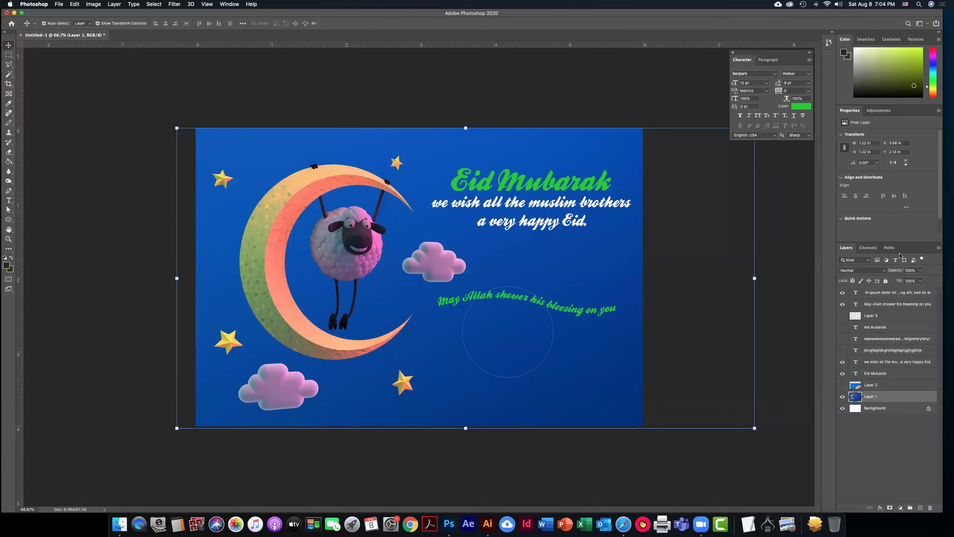
pyautogui.click(890, 248)
pyautogui.click(869, 260)
pyautogui.click(860, 271)
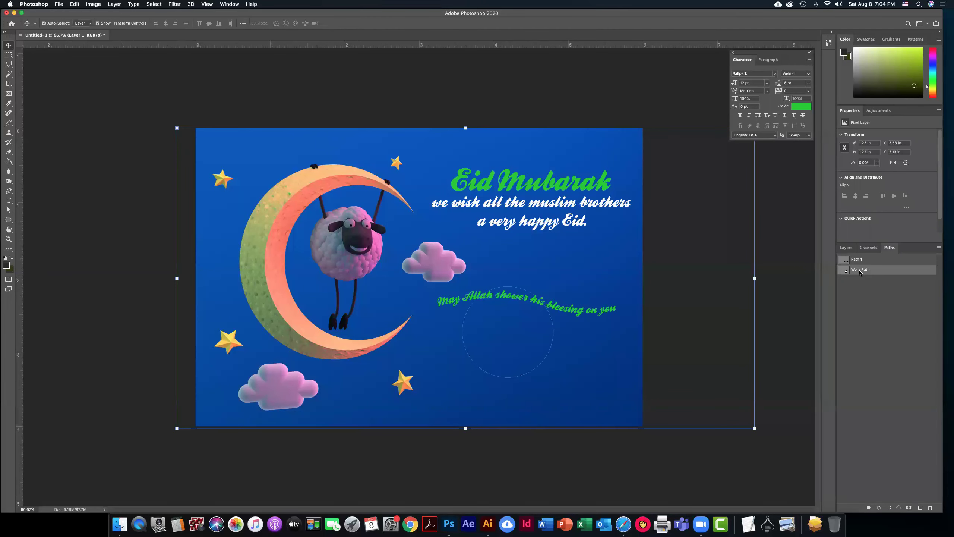
# Try to move the circular path downward, undo the move and deselect the layer
pyautogui.moveTo(549, 351); pyautogui.dragTo(548, 367)
pyautogui.press('super+z')
pyautogui.click(713, 333)
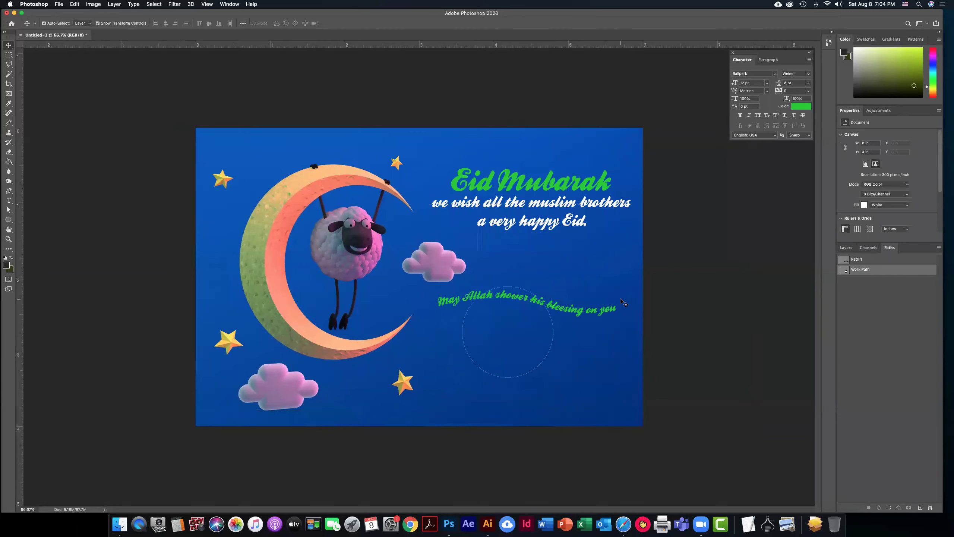
# Move the curved green text up above the circle, and undo an attempt to move the circle itself
pyautogui.click(579, 314)
pyautogui.moveTo(583, 313); pyautogui.dragTo(583, 282)
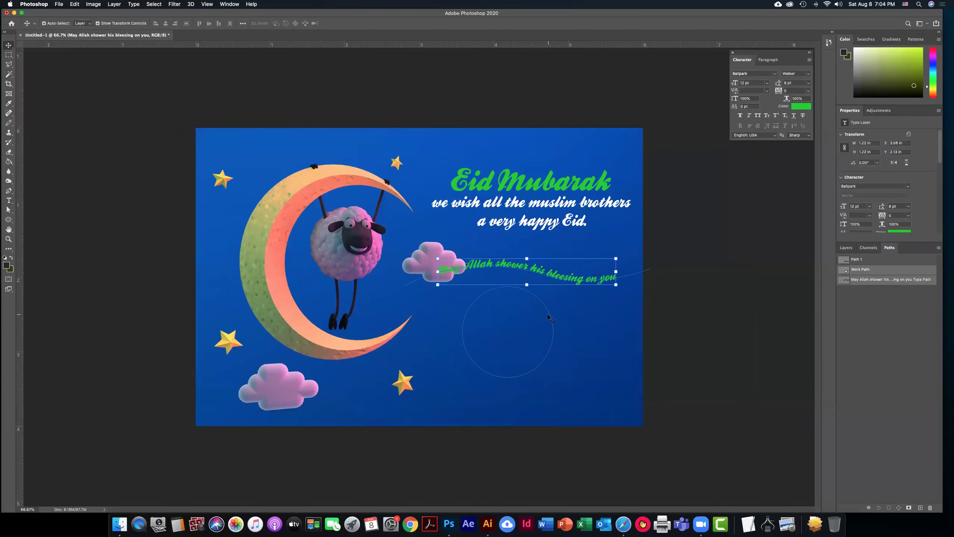
pyautogui.moveTo(550, 316); pyautogui.dragTo(561, 354)
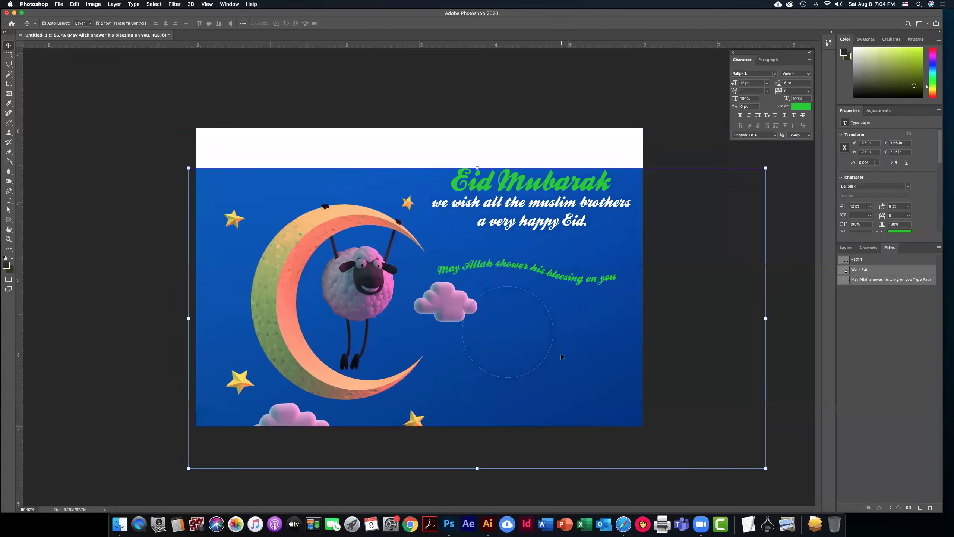
pyautogui.press('super+z')
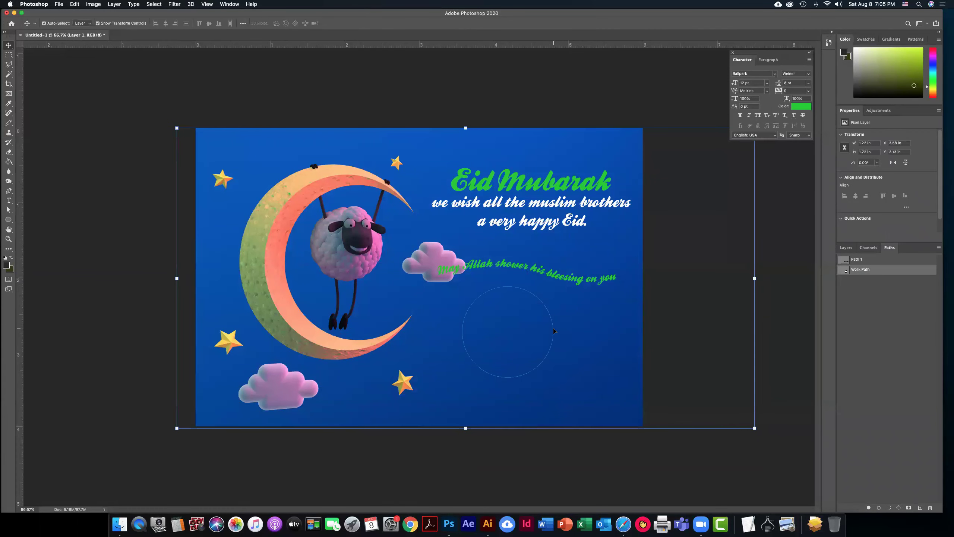
# Return to the layer list, nudge the Layer 1 artwork and restore its position, and switch its visibility off and on
pyautogui.click(846, 248)
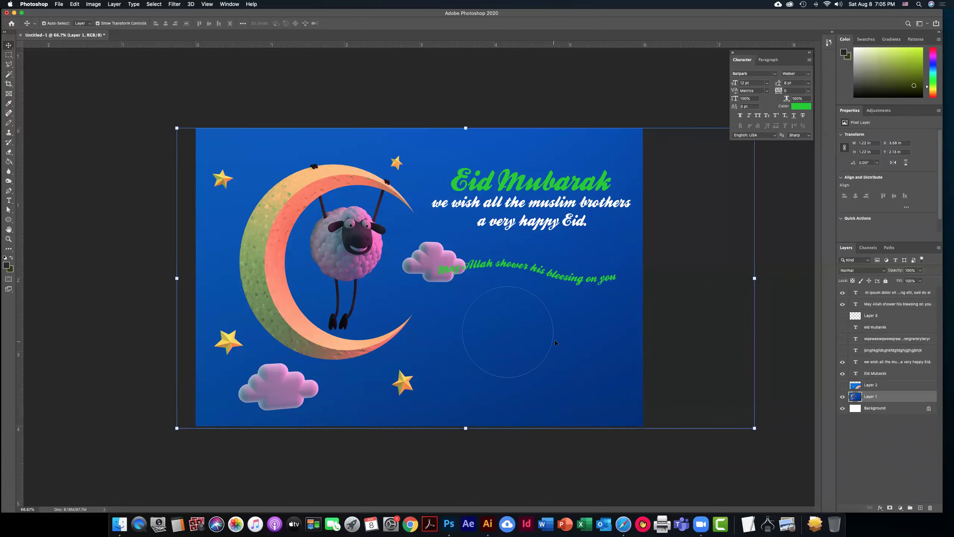
pyautogui.moveTo(590, 340)
pyautogui.mouseDown()
pyautogui.moveTo(587, 355)
pyautogui.moveTo(580, 337)
pyautogui.mouseUp()
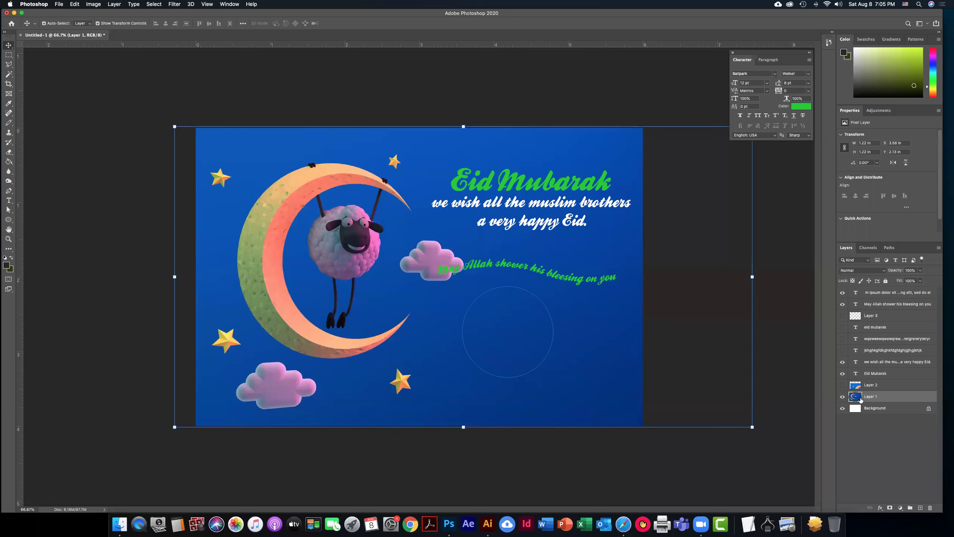
pyautogui.moveTo(569, 338); pyautogui.dragTo(571, 339)
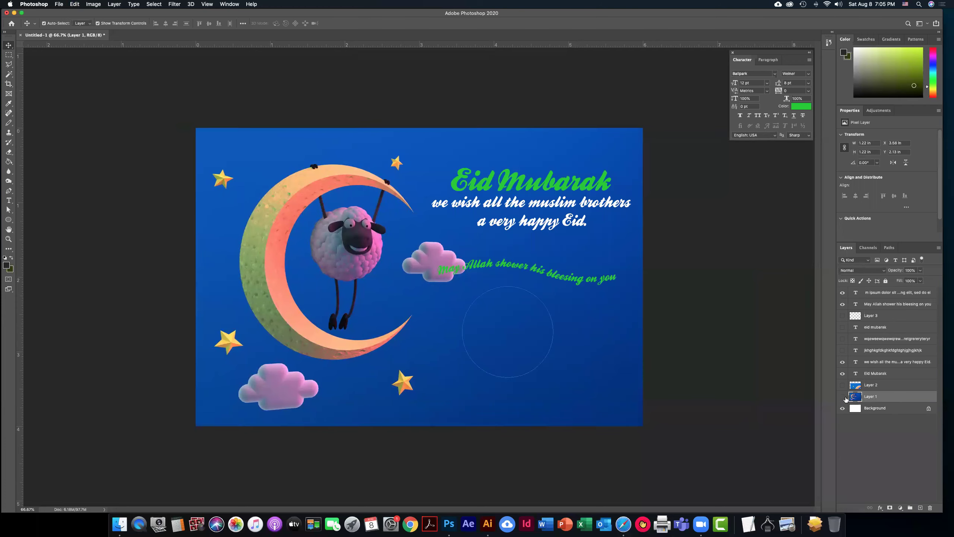
pyautogui.click(844, 397)
pyautogui.click(843, 398)
pyautogui.rightClick(879, 400)
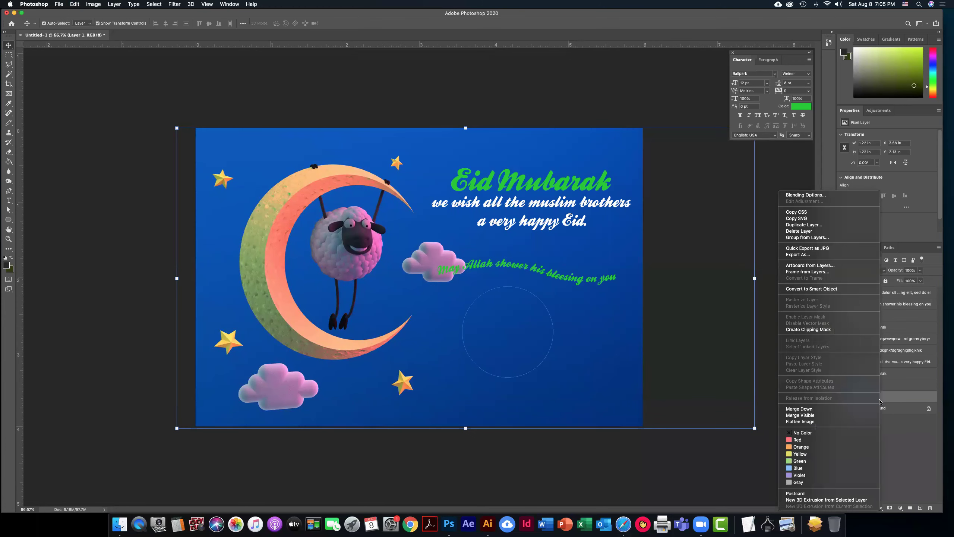
pyautogui.rightClick(901, 397)
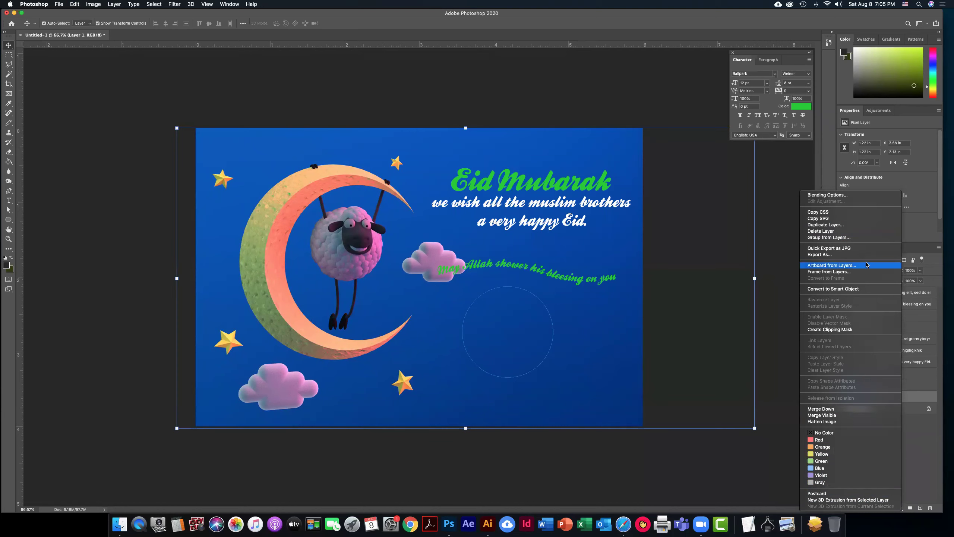
pyautogui.click(776, 210)
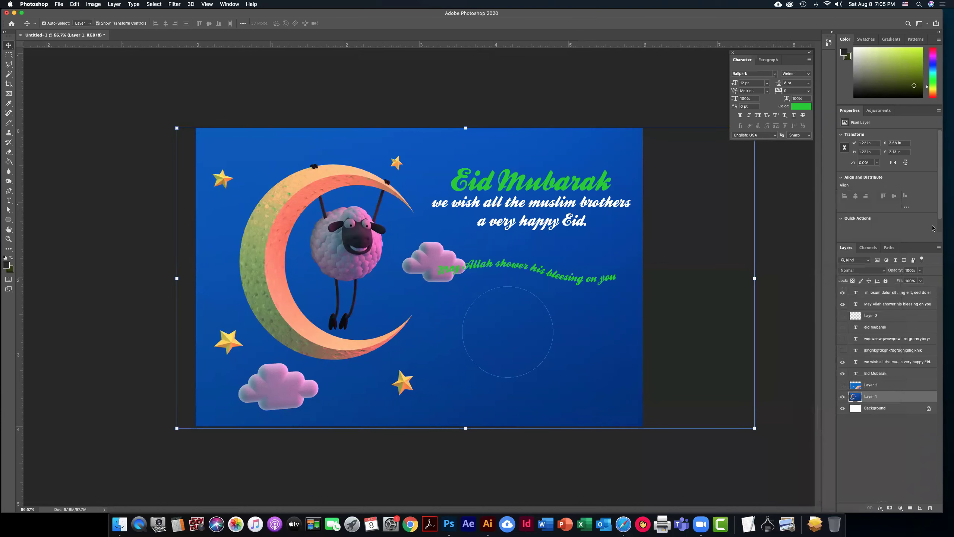
pyautogui.click(939, 250)
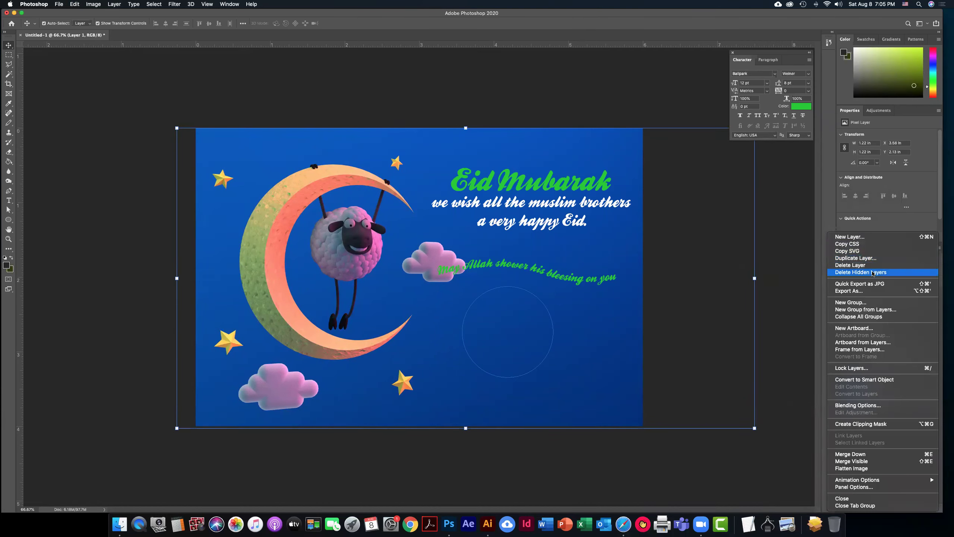
pyautogui.click(804, 369)
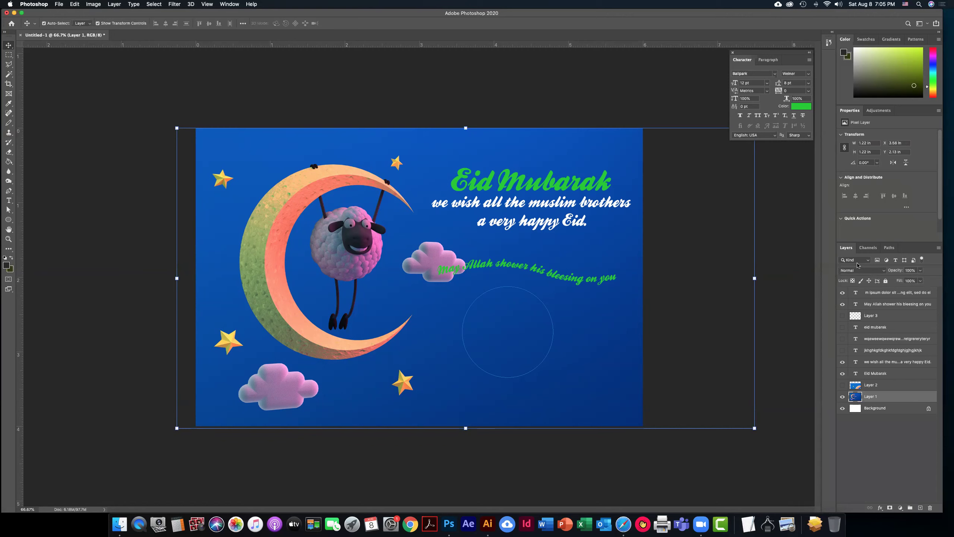
# Open the Lock Layers options for Layer 1 and accept them, then test moving the artwork
pyautogui.click(938, 249)
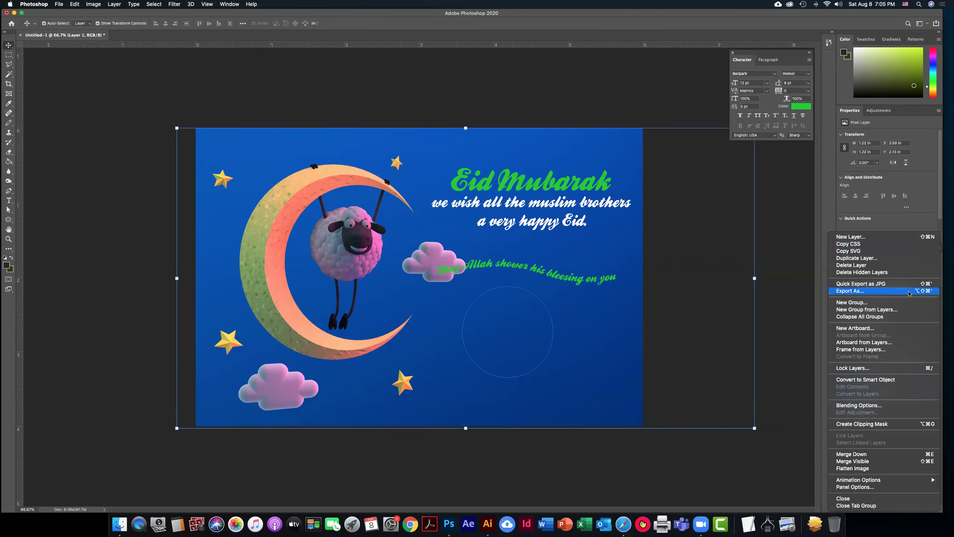
pyautogui.click(896, 372)
pyautogui.click(517, 242)
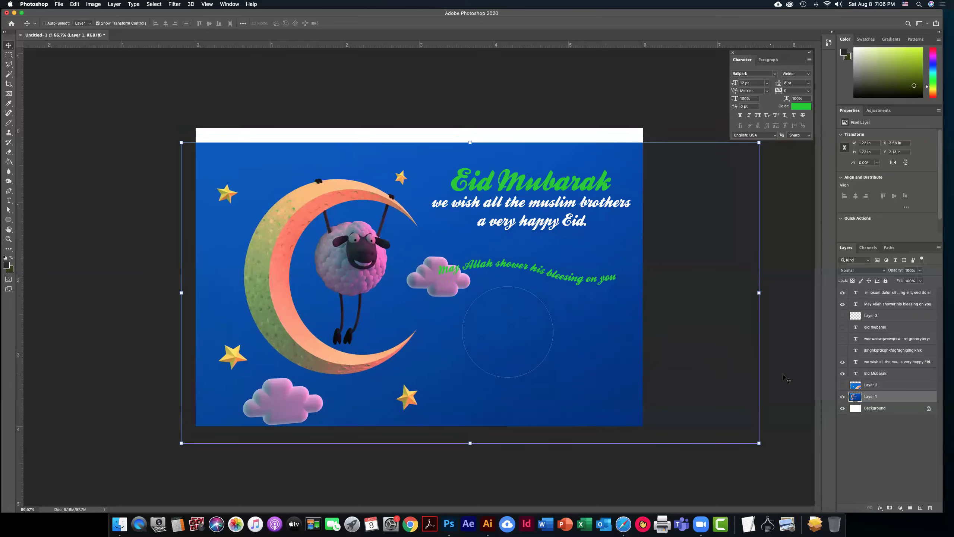
# Lock the image pixels of Layer 1 through the Lock Layers options
pyautogui.rightClick(872, 398)
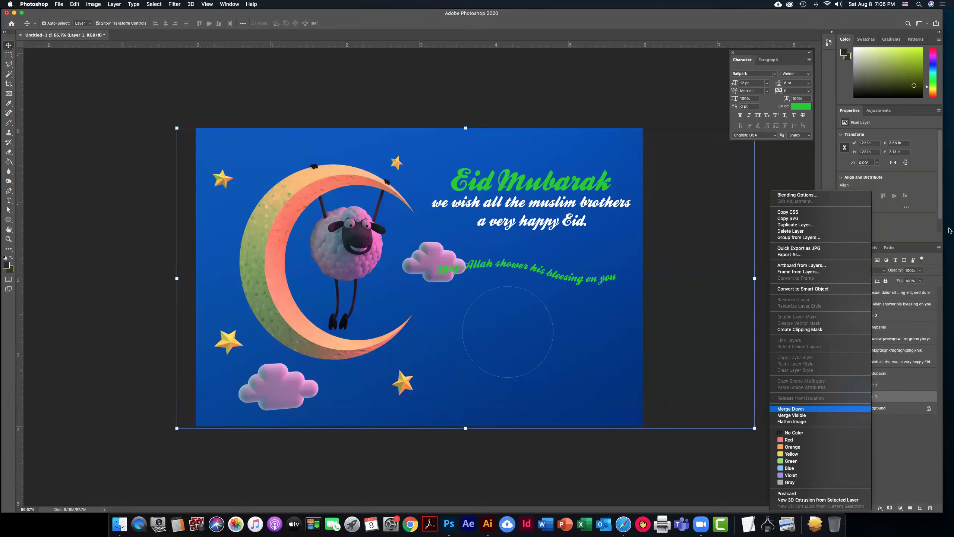
pyautogui.click(939, 247)
pyautogui.click(939, 248)
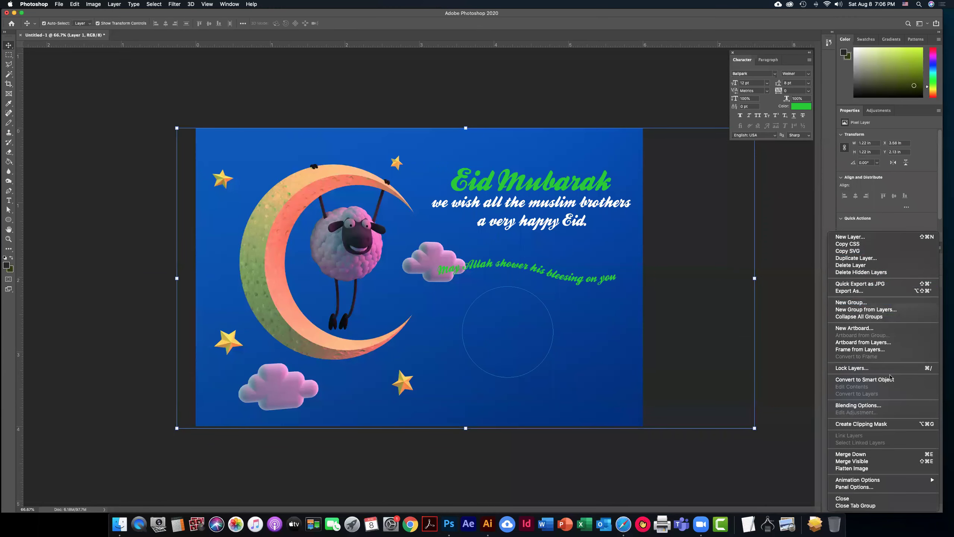
pyautogui.click(900, 369)
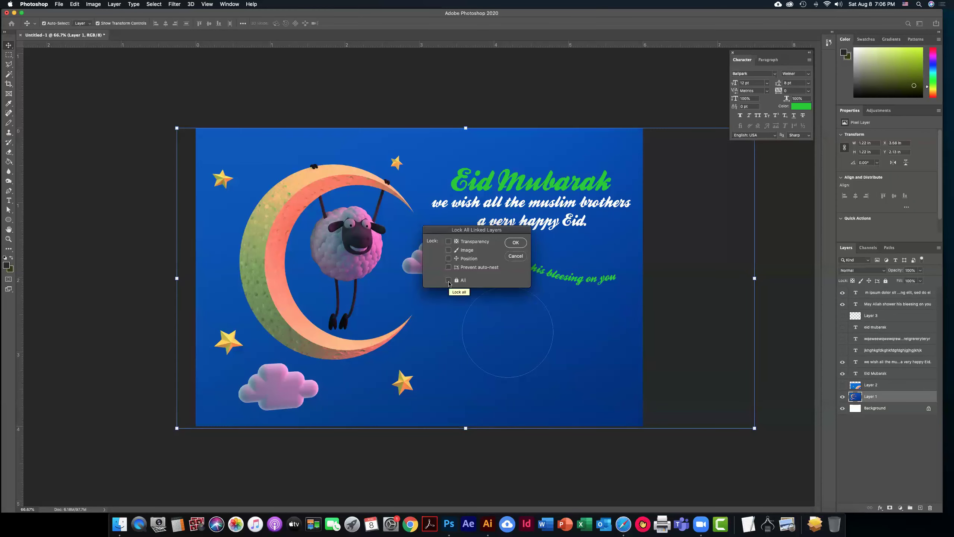
pyautogui.click(448, 250)
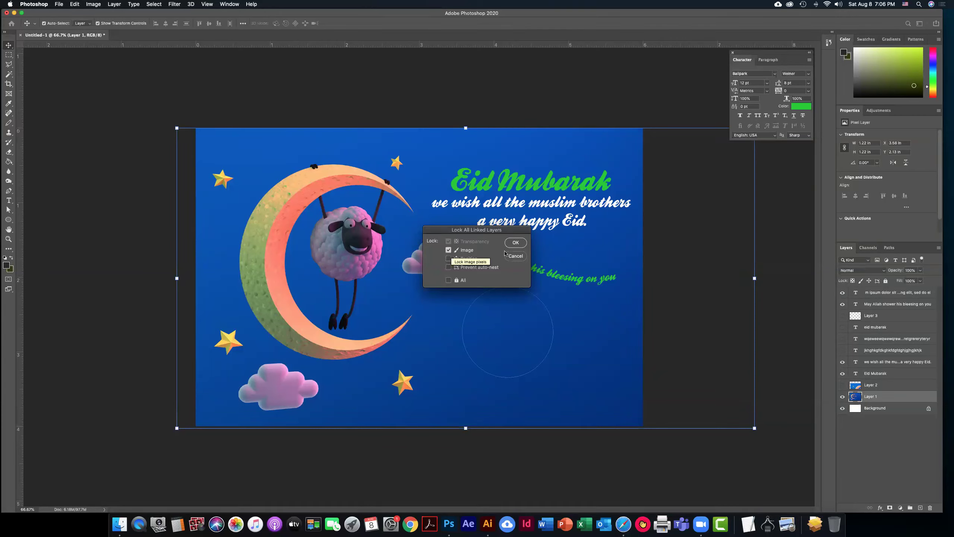
pyautogui.click(515, 242)
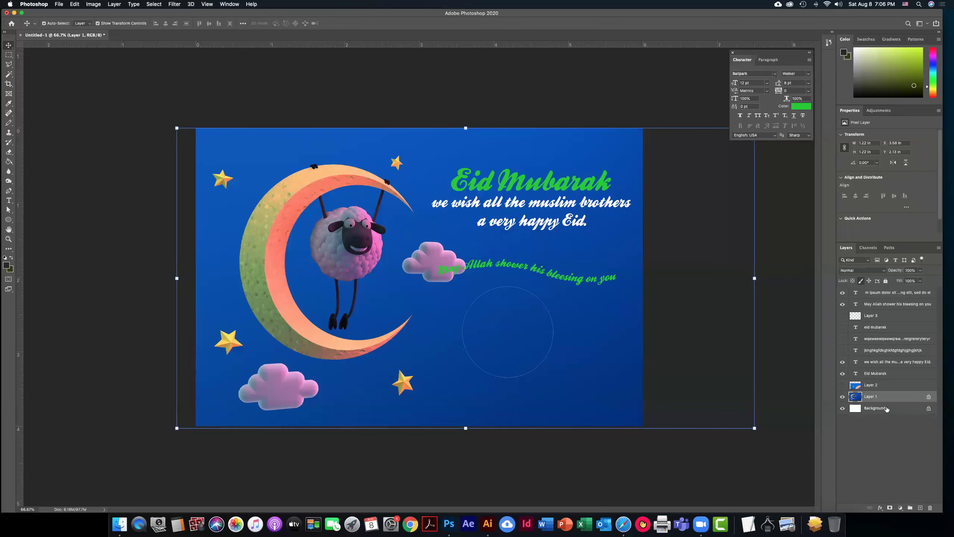
# Review the lock options set for Layer 1 and accept them with Image still chosen
pyautogui.click(939, 248)
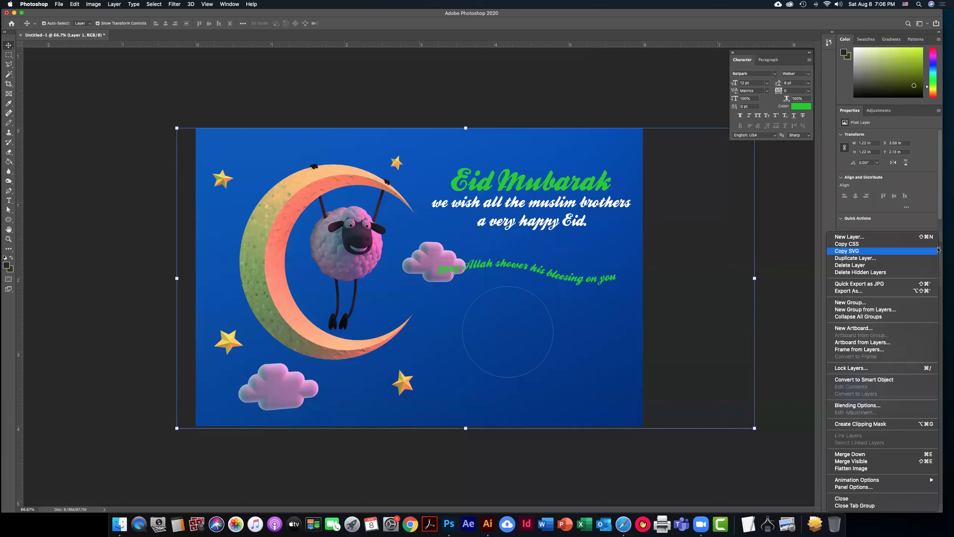
pyautogui.click(881, 372)
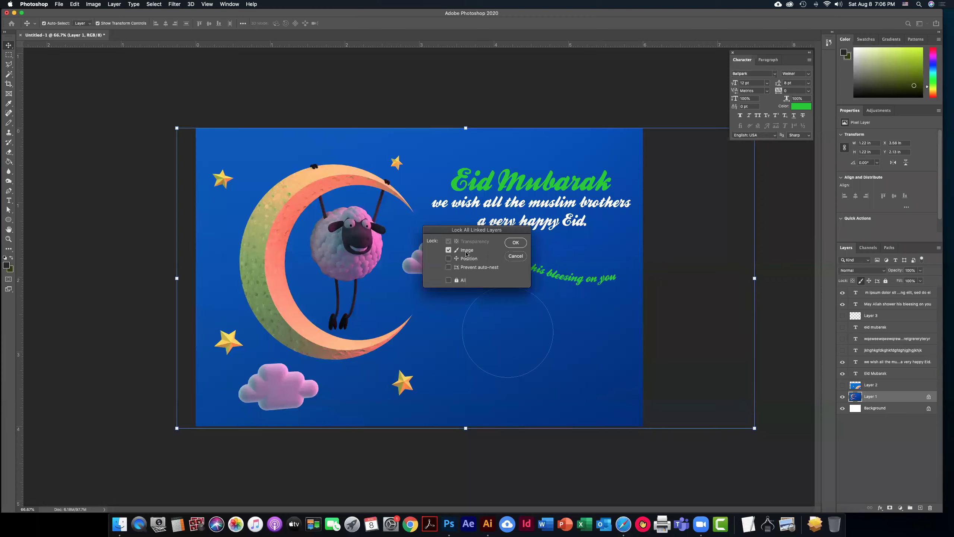
pyautogui.click(521, 244)
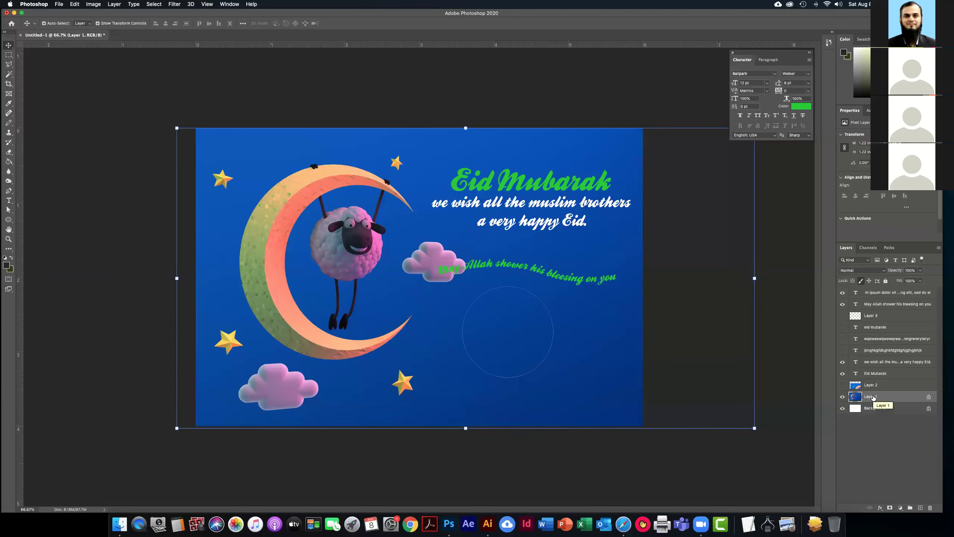
pyautogui.rightClick(916, 397)
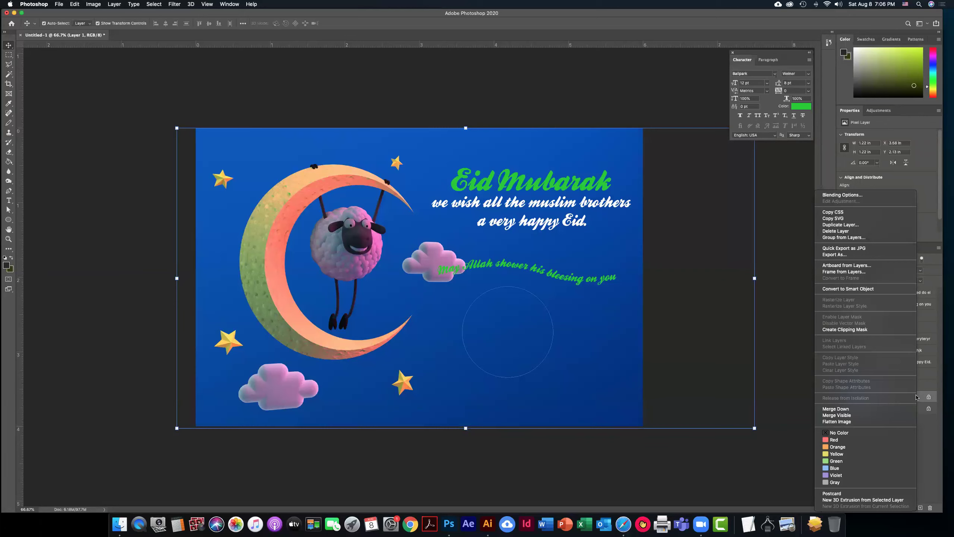
pyautogui.click(921, 250)
pyautogui.click(812, 382)
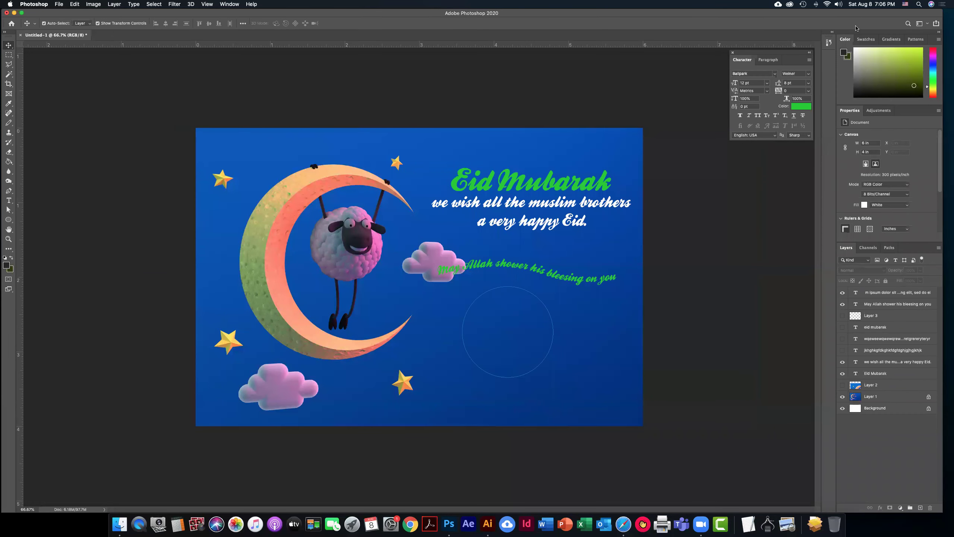
pyautogui.click(938, 249)
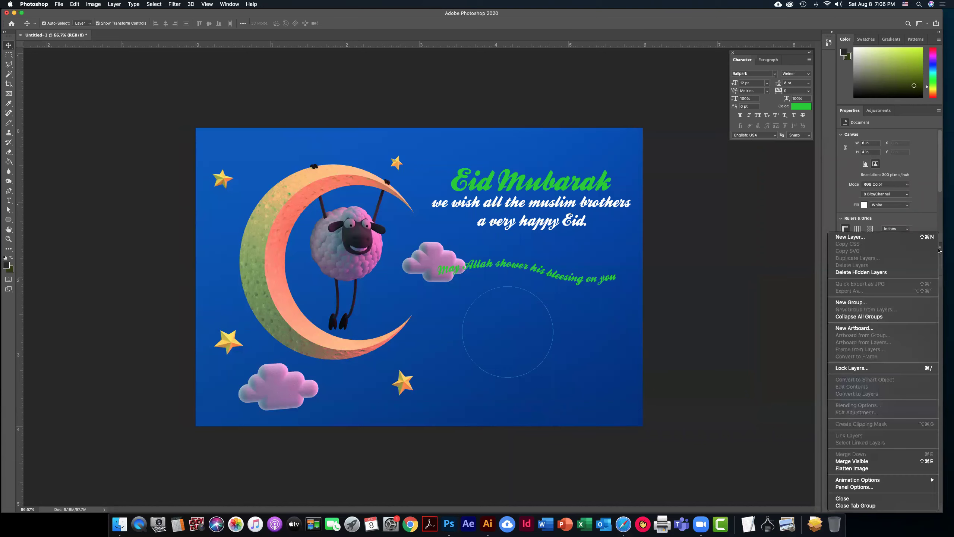
pyautogui.click(797, 377)
# Select Layer 1 again and remove its image lock
pyautogui.click(913, 397)
pyautogui.click(938, 250)
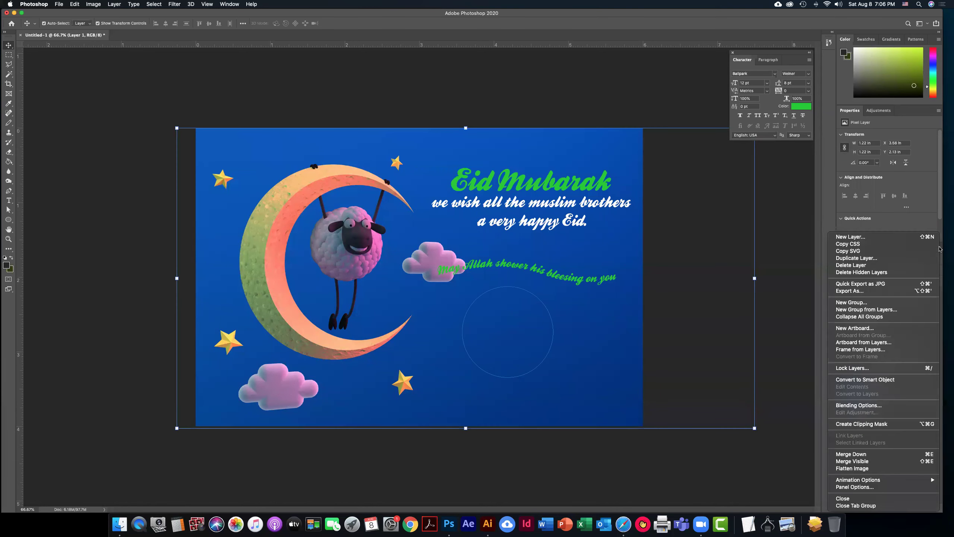
pyautogui.click(913, 370)
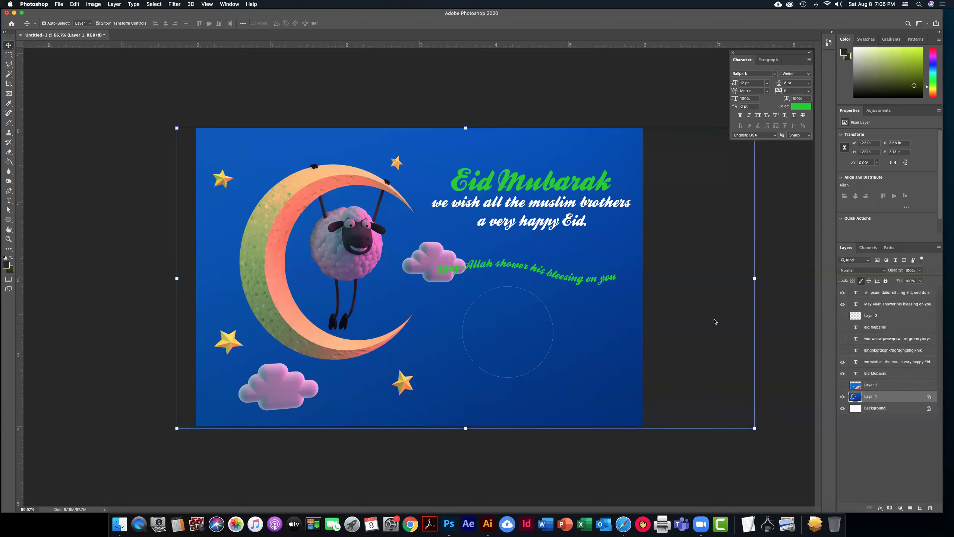
pyautogui.click(514, 241)
# Apply the Image lock to Layer 1 once more
pyautogui.click(938, 248)
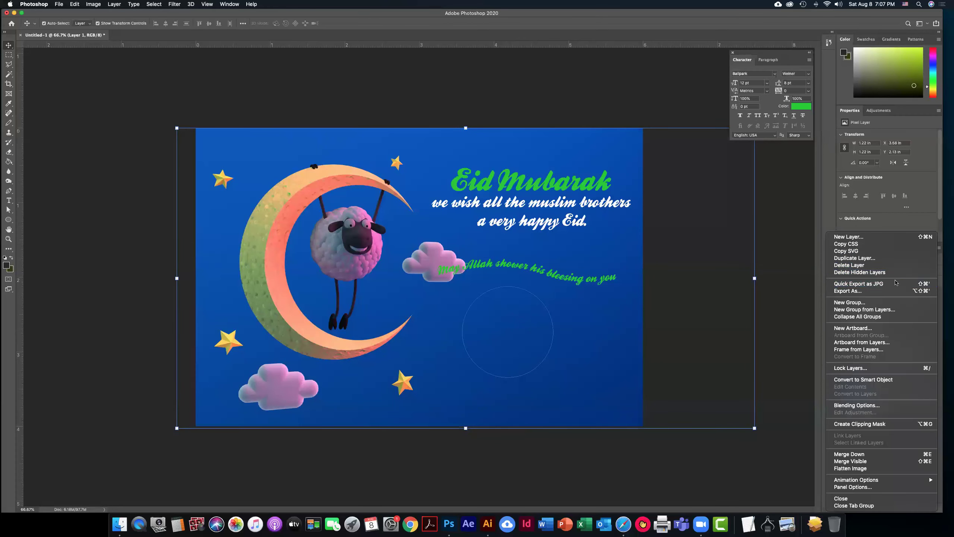
pyautogui.click(882, 367)
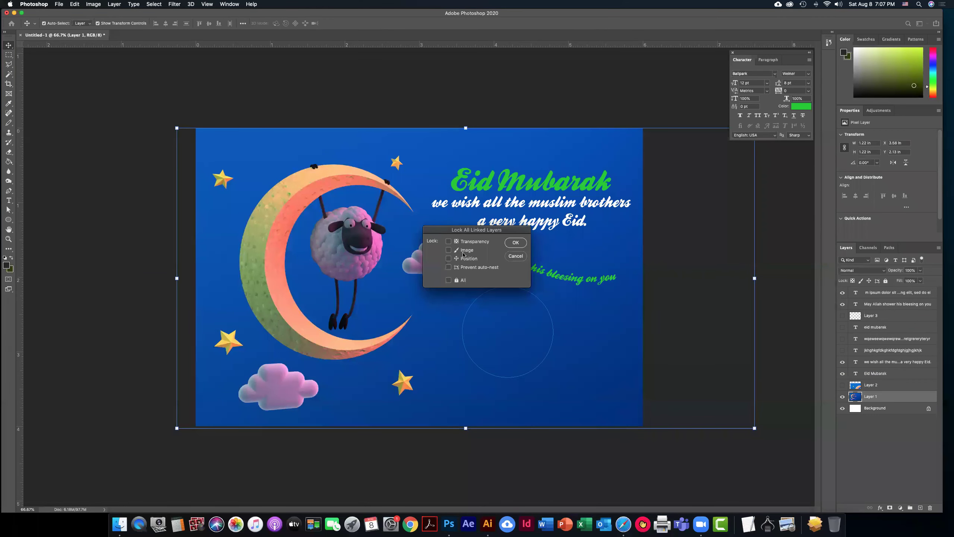
pyautogui.click(448, 251)
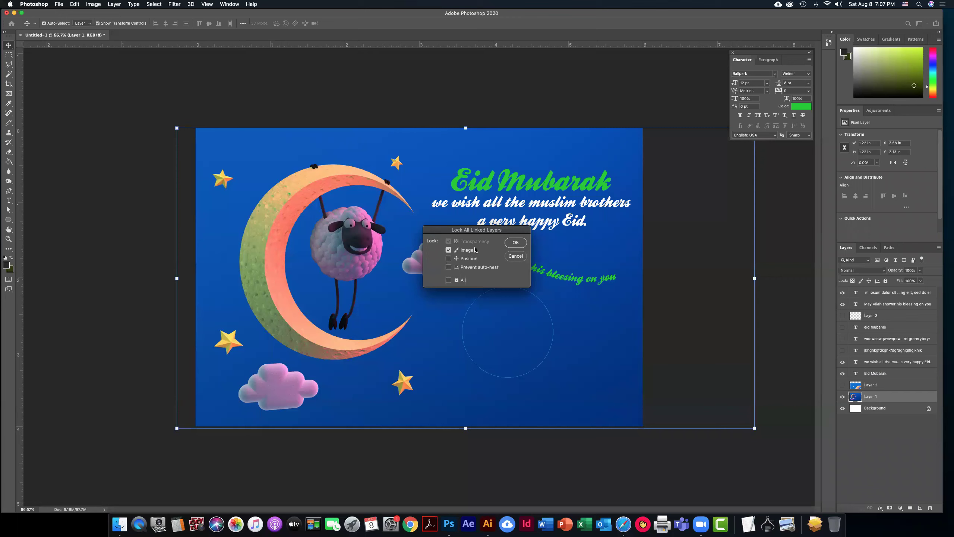
pyautogui.click(518, 245)
# Move the curved green text up beneath the white greeting, and try to select and move the circle below it
pyautogui.moveTo(510, 267); pyautogui.dragTo(476, 267)
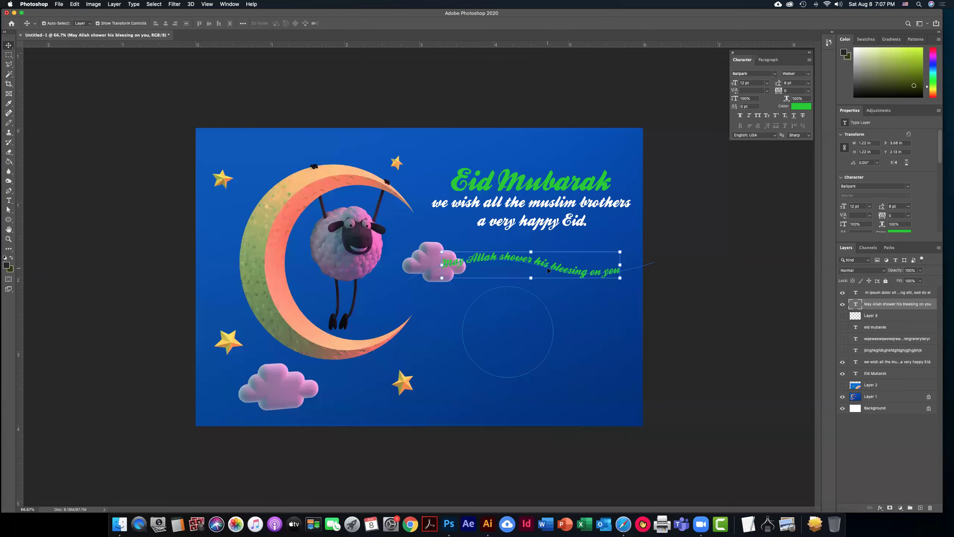
pyautogui.moveTo(520, 260)
pyautogui.mouseDown()
pyautogui.moveTo(510, 274)
pyautogui.moveTo(508, 252)
pyautogui.mouseUp()
pyautogui.moveTo(538, 301)
pyautogui.mouseDown()
pyautogui.moveTo(565, 314)
pyautogui.moveTo(552, 290)
pyautogui.moveTo(553, 305)
pyautogui.moveTo(544, 305)
pyautogui.mouseUp()
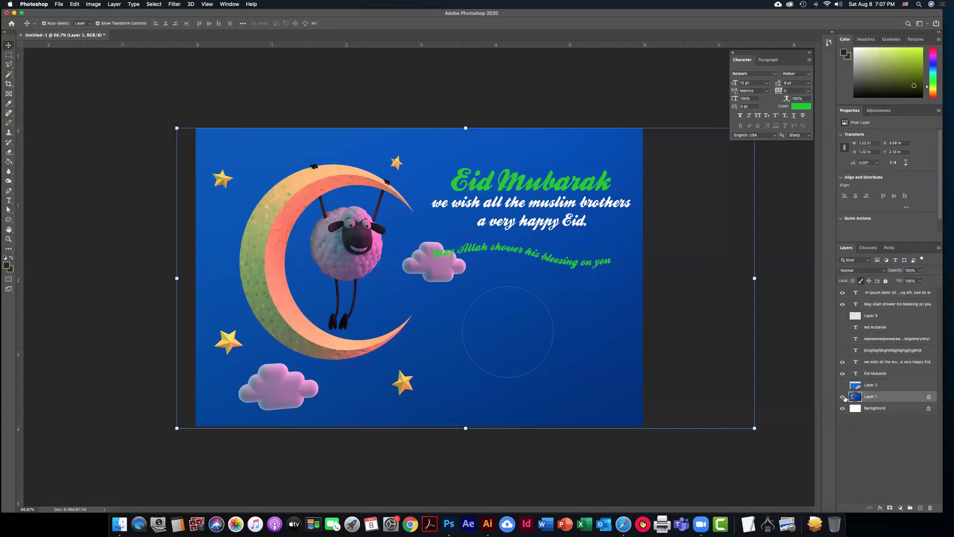
pyautogui.click(584, 323)
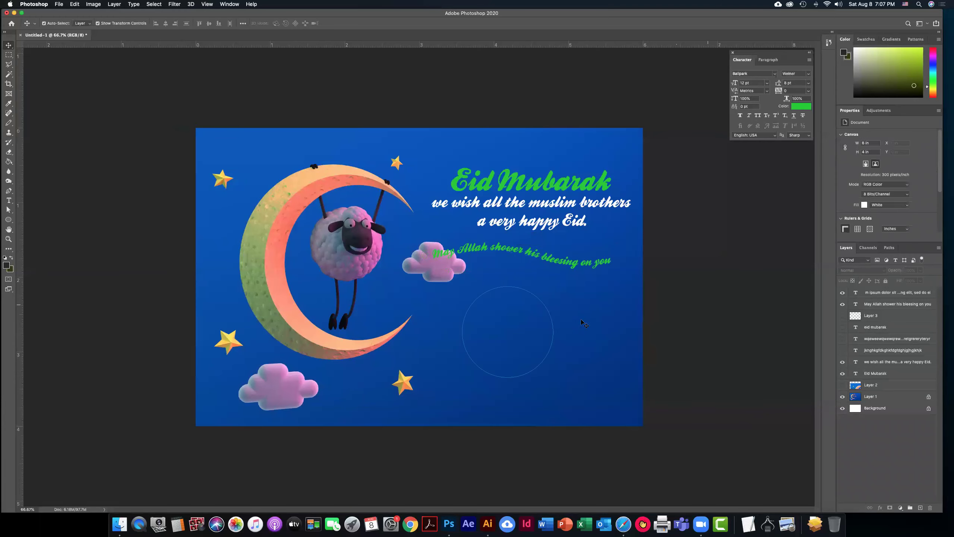
pyautogui.click(554, 335)
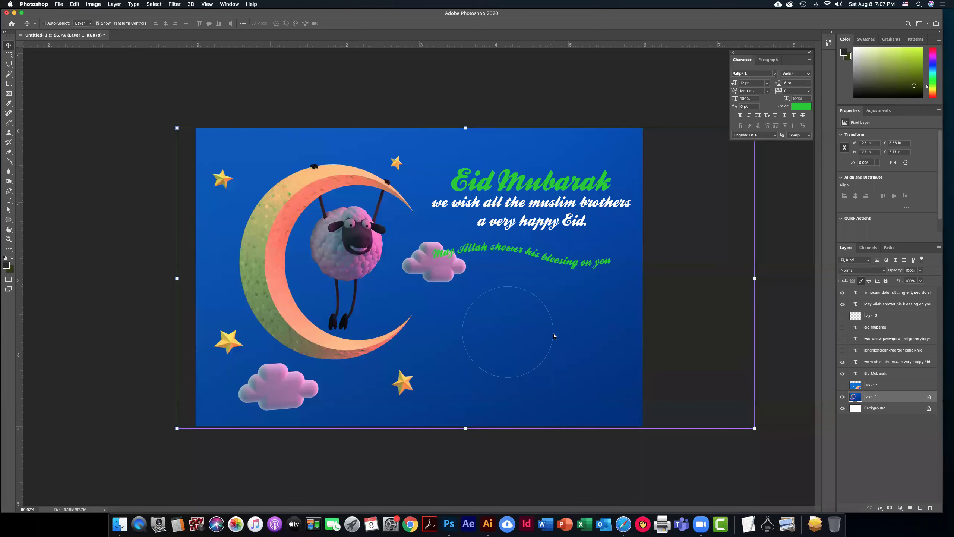
# Undo the recent edits back through the Layer 1 lock, the green text moves and the drawn circle
pyautogui.press('super+z')
pyautogui.press('super+z')
pyautogui.press('super+z')
pyautogui.press('super+z')
pyautogui.press('super+z')
pyautogui.press('super+z')
pyautogui.press('super+z')
pyautogui.press('super+z')
pyautogui.press('super+z')
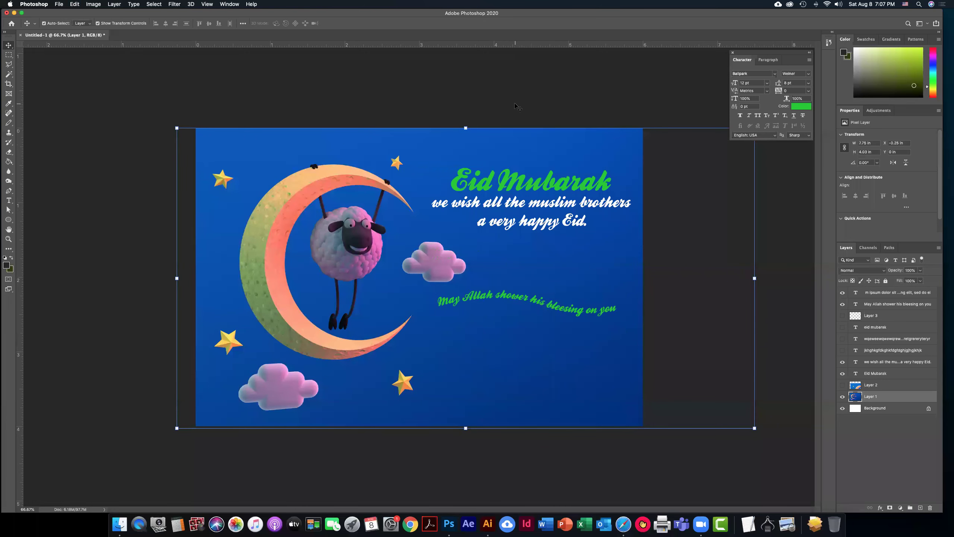
pyautogui.press('super+z')
# Move the curved green text down into the card's lower half, to about X 2.91 in, Y 2.73 in
pyautogui.click(576, 313)
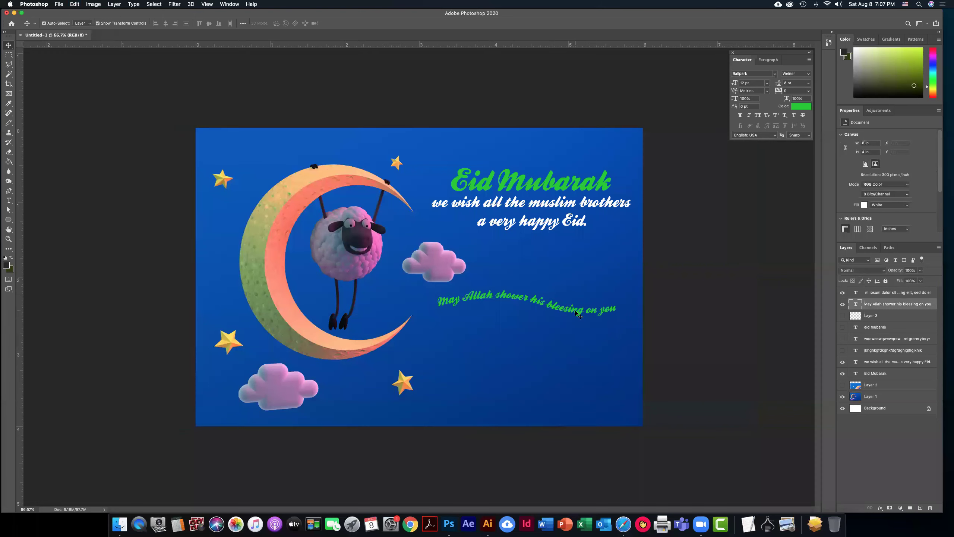
pyautogui.moveTo(578, 294); pyautogui.dragTo(571, 315)
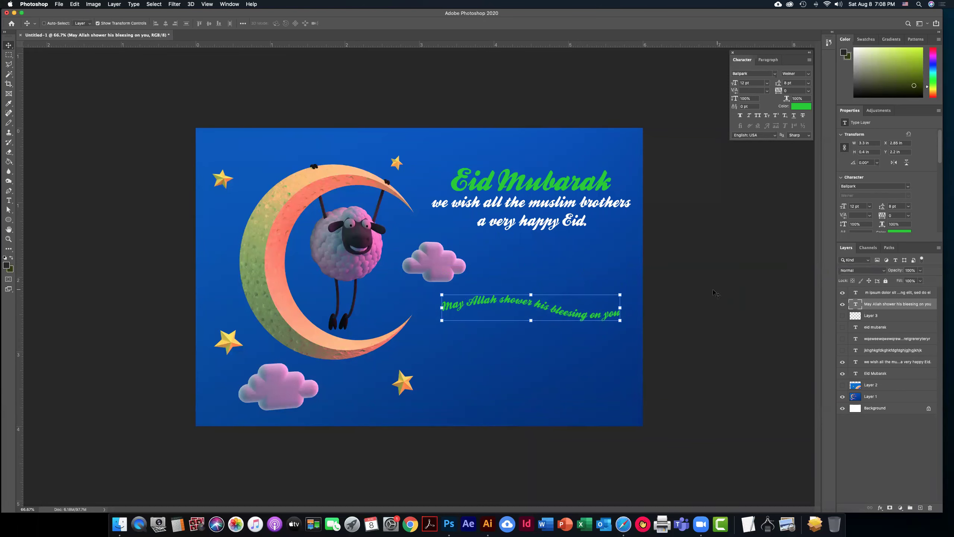
pyautogui.moveTo(548, 309); pyautogui.dragTo(519, 186)
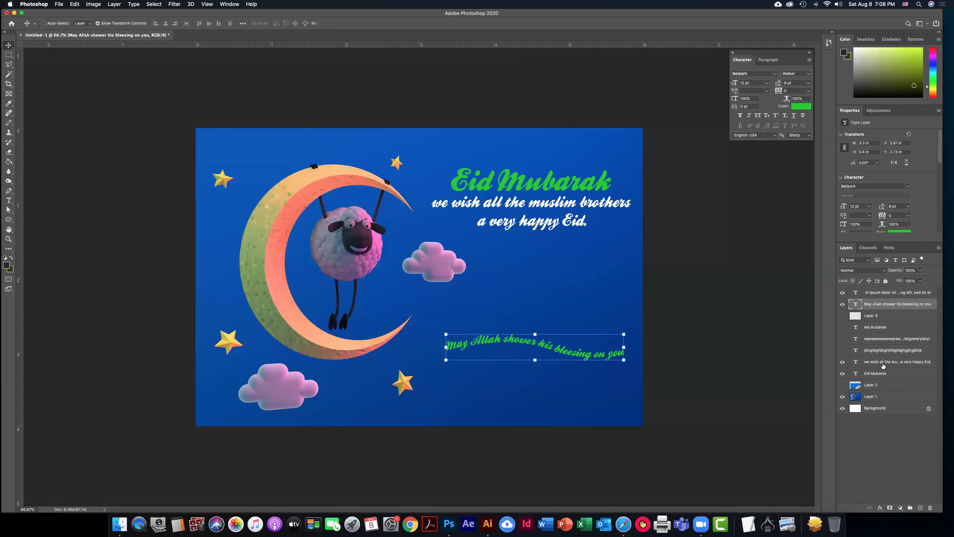
# Shift the Eid Mubarak heading up to about Y 0.42 in and the white greeting down to about Y 0.95 in
pyautogui.click(872, 373)
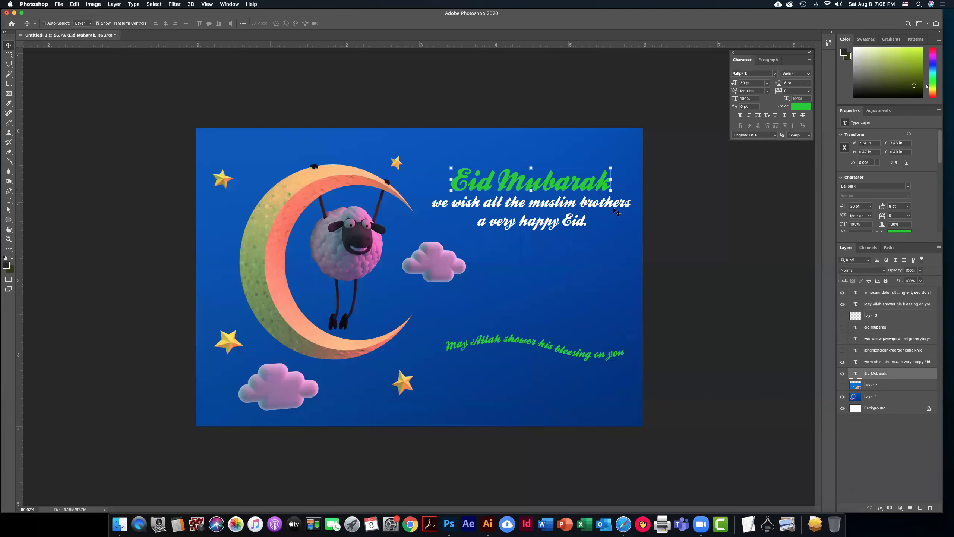
pyautogui.moveTo(555, 187)
pyautogui.mouseDown()
pyautogui.moveTo(558, 168)
pyautogui.moveTo(556, 206)
pyautogui.mouseUp()
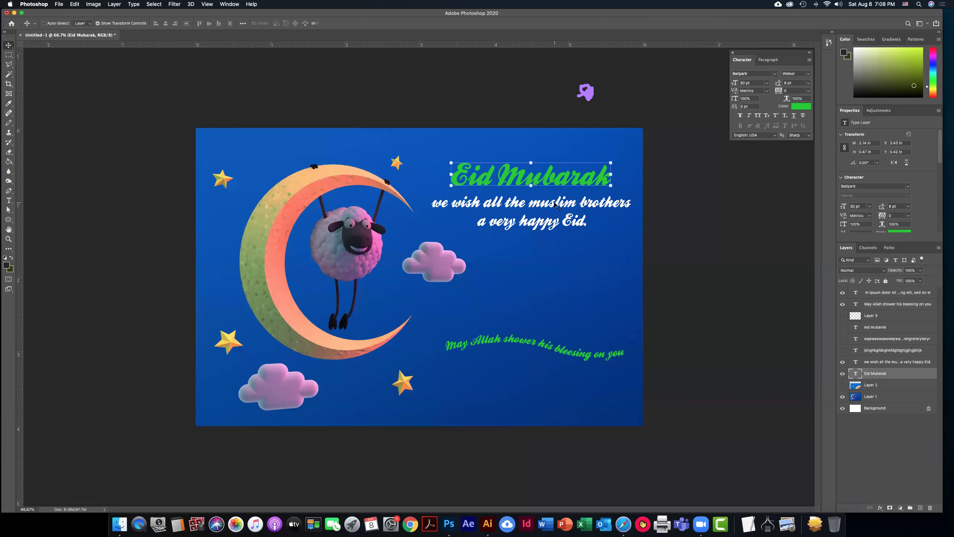
pyautogui.click(880, 367)
pyautogui.moveTo(542, 206); pyautogui.dragTo(541, 211)
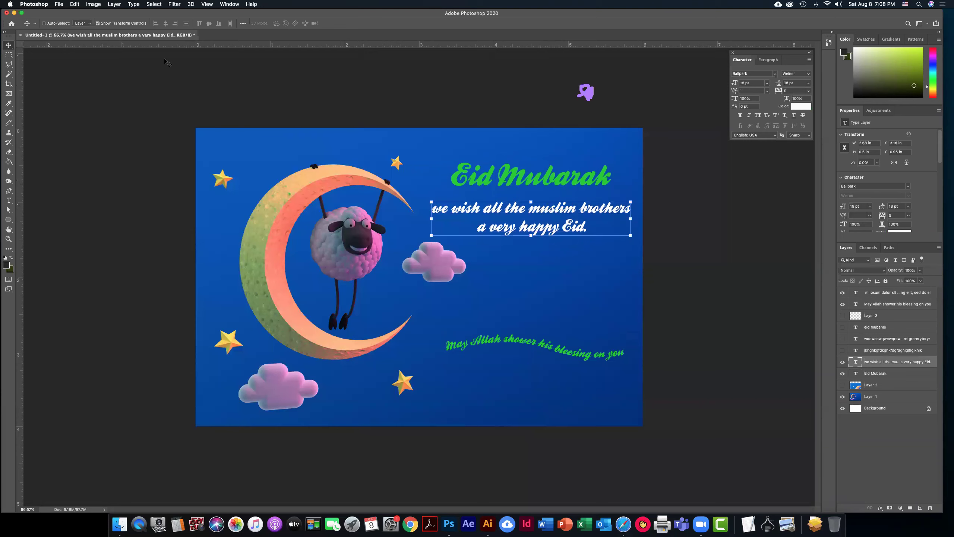
# Turn on Auto-Select for layers and select the Eid Mubarak heading directly on the canvas
pyautogui.click(55, 25)
pyautogui.click(456, 183)
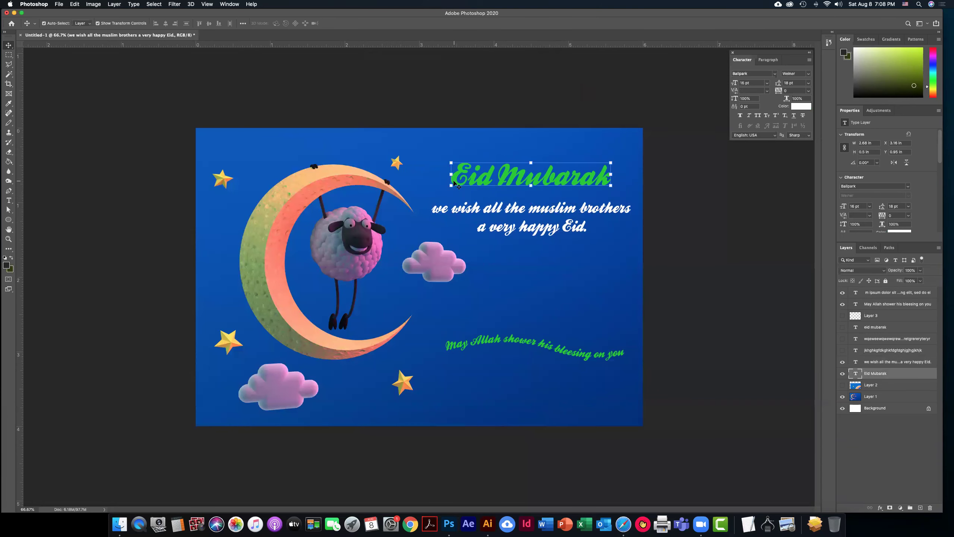
# Select the white greeting and the curved green text directly on the canvas, finishing with nothing selected
pyautogui.click(447, 216)
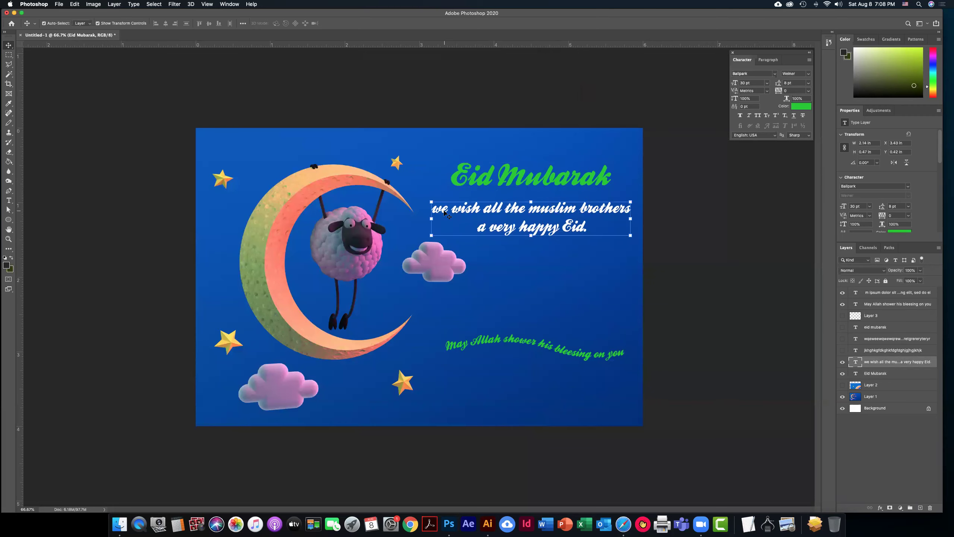
pyautogui.click(500, 341)
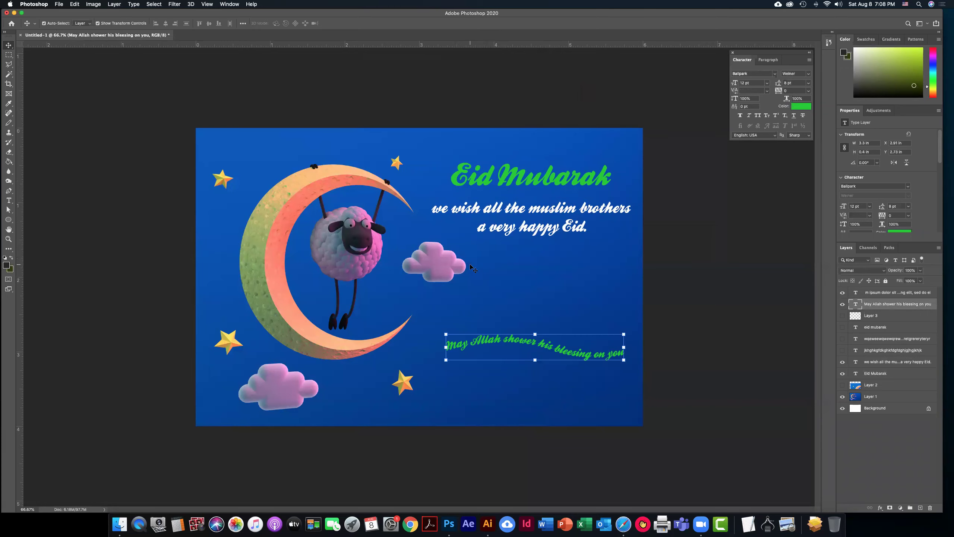
pyautogui.click(495, 265)
pyautogui.click(489, 88)
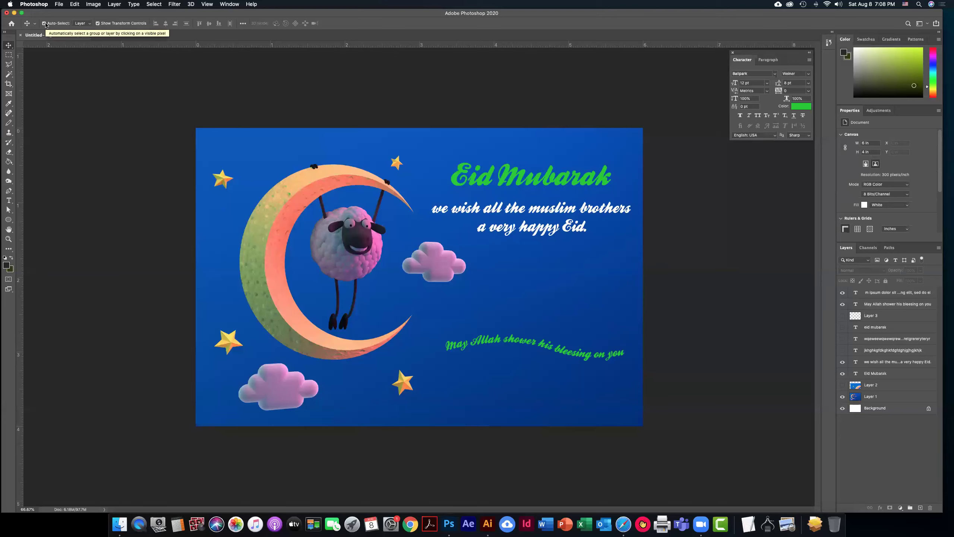
# Move the curved green text up slightly using Auto-Select and deselect it
pyautogui.click(564, 355)
pyautogui.moveTo(563, 355); pyautogui.dragTo(568, 323)
pyautogui.click(713, 325)
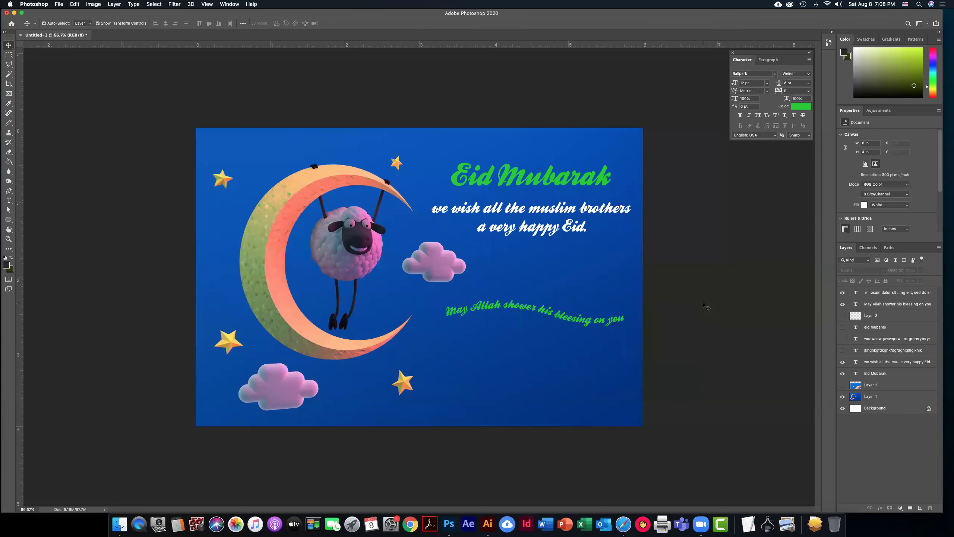
# Duplicate the Eid Mubarak heading layer and move the copy below the curved green text, to about Y 3.11 in
pyautogui.click(538, 183)
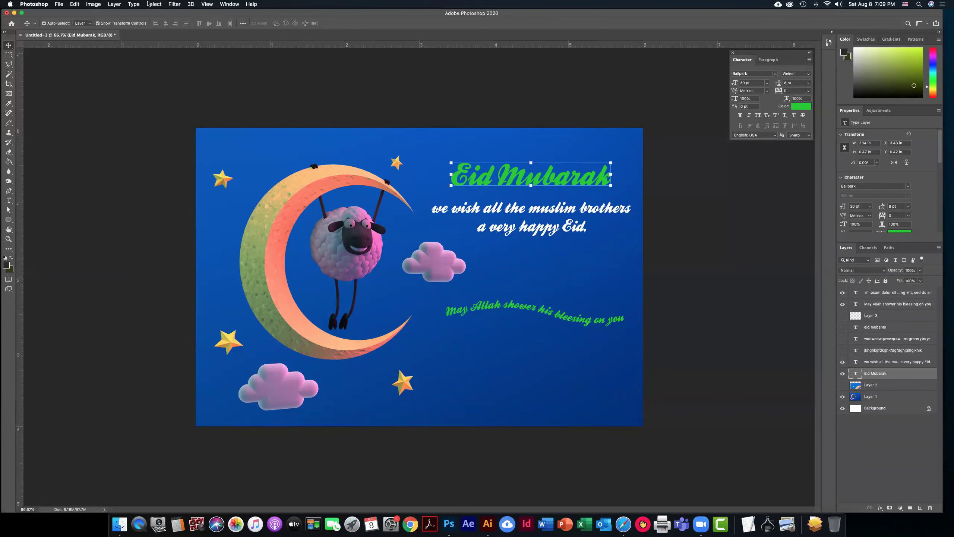
pyautogui.click(108, 5)
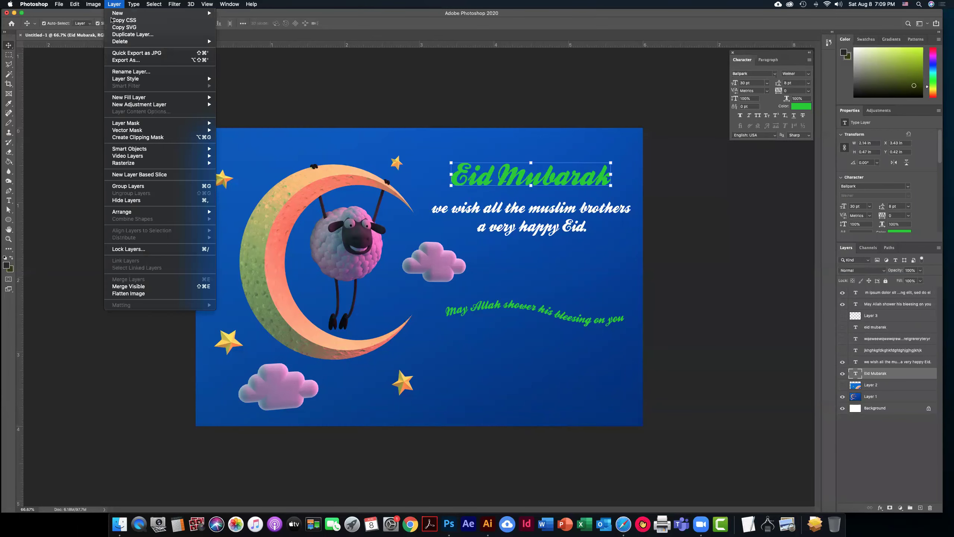
pyautogui.click(130, 34)
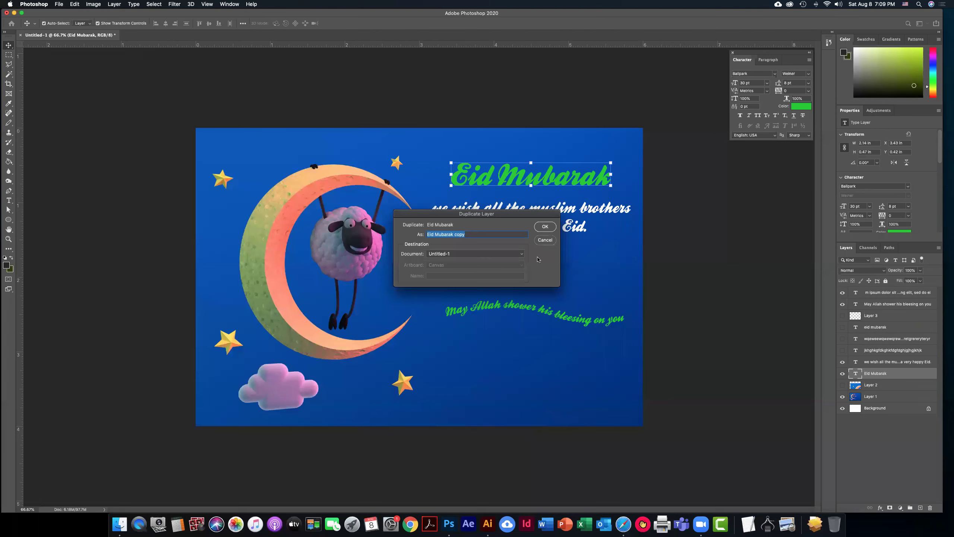
pyautogui.click(546, 226)
pyautogui.moveTo(529, 188); pyautogui.dragTo(535, 380)
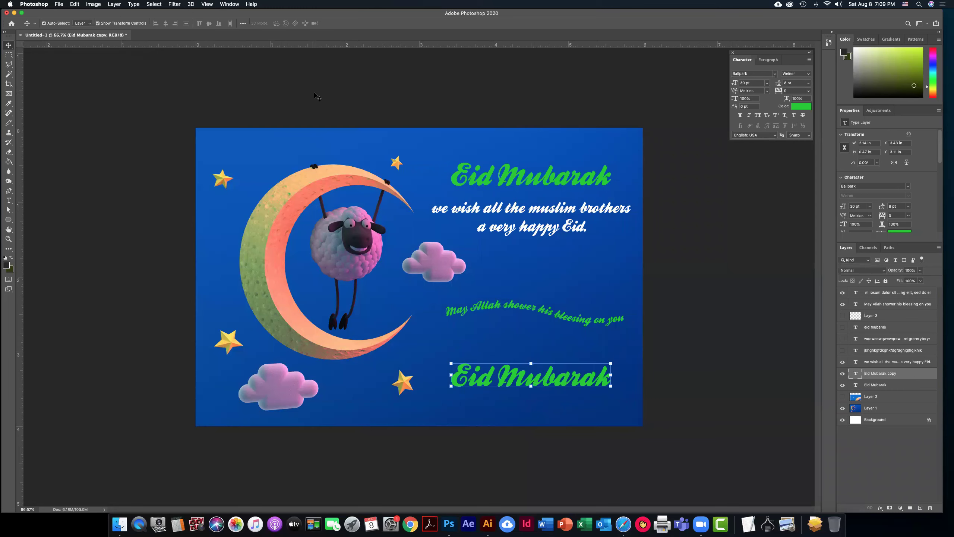
# Warp the lower Eid Mubarak copy with the Arch style, horizontal, at a +50% bend
pyautogui.doubleClick(531, 377)
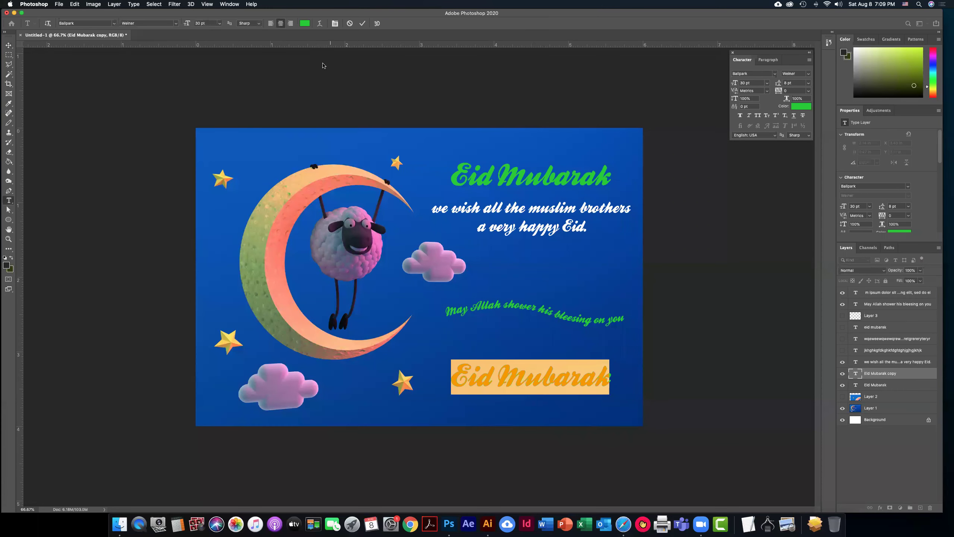
pyautogui.click(320, 23)
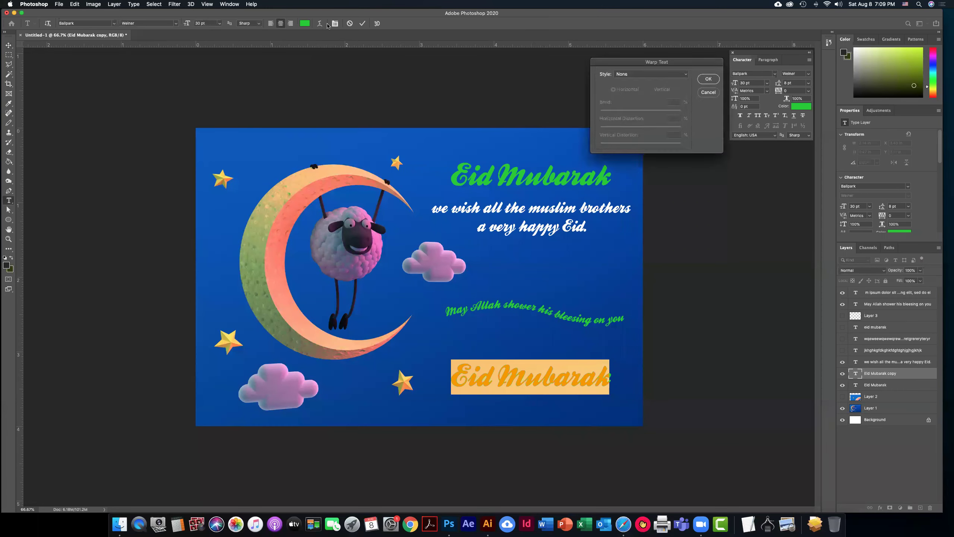
pyautogui.click(663, 74)
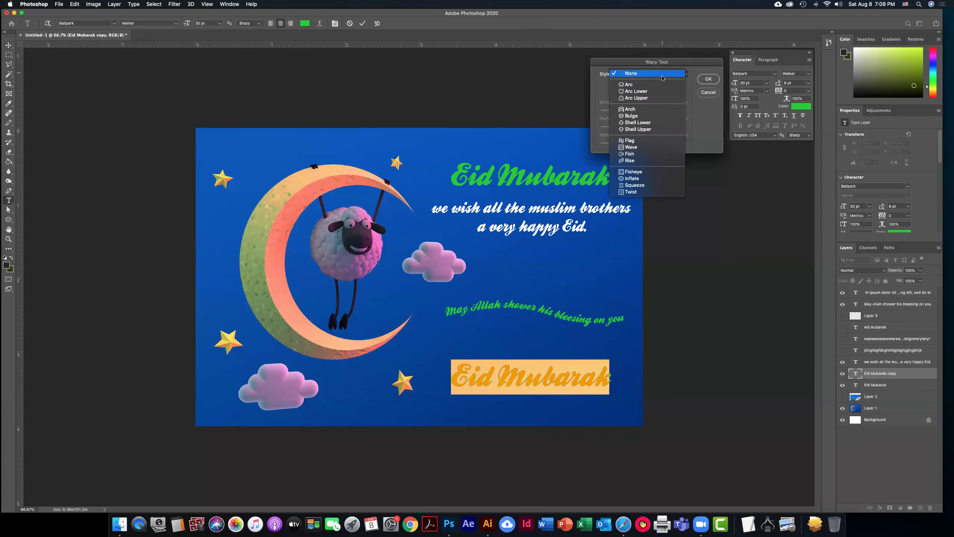
pyautogui.click(662, 110)
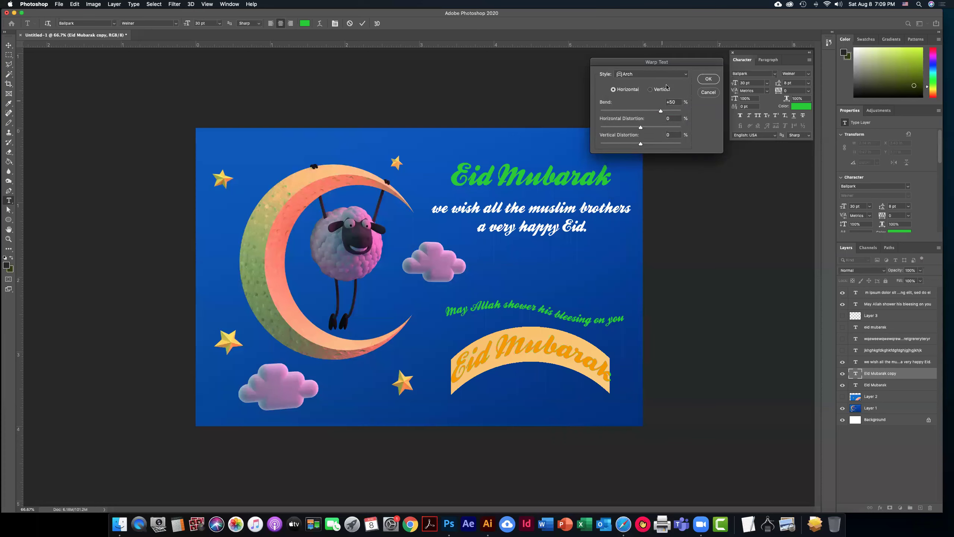
pyautogui.click(708, 79)
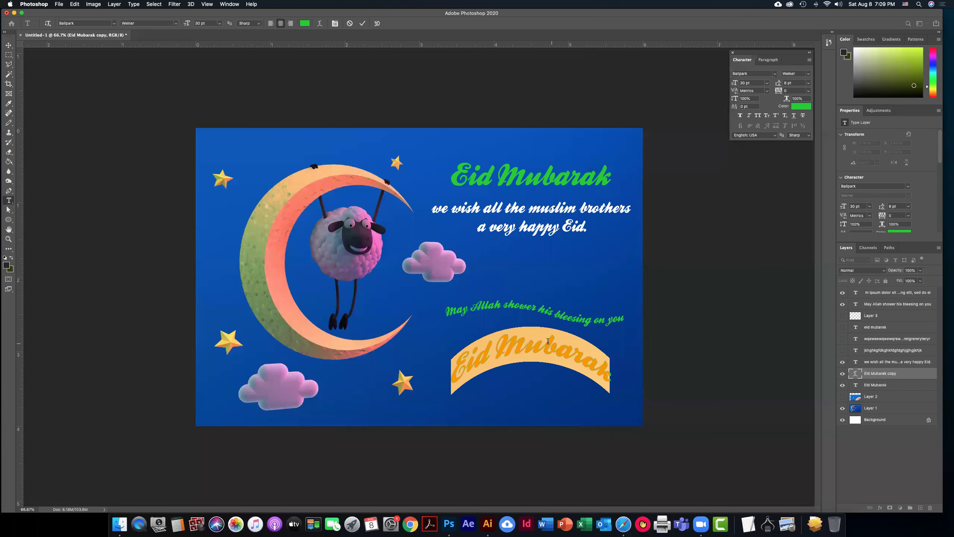
# Replace the arched copy's wording with "wish you all the best" and shift it slightly left and down
pyautogui.press('super+a')
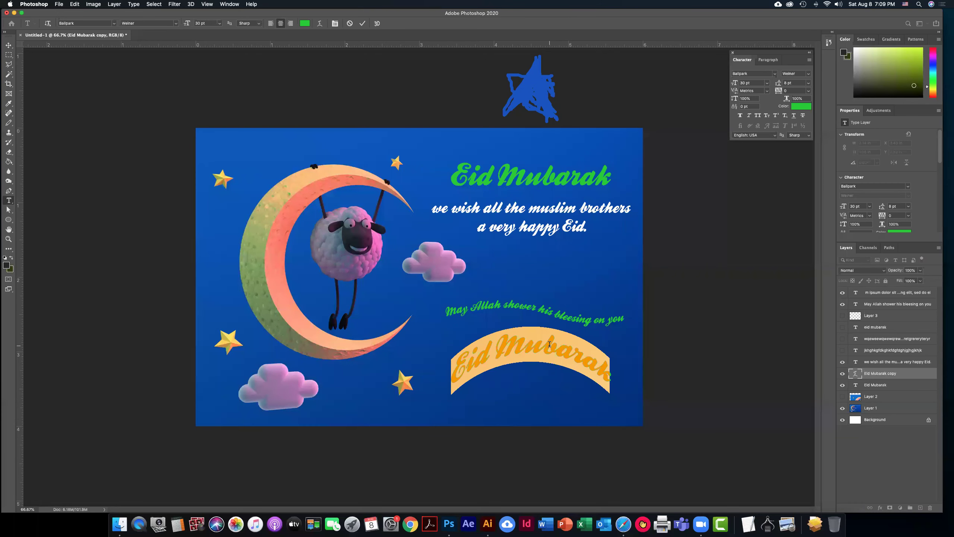
pyautogui.write('wish')
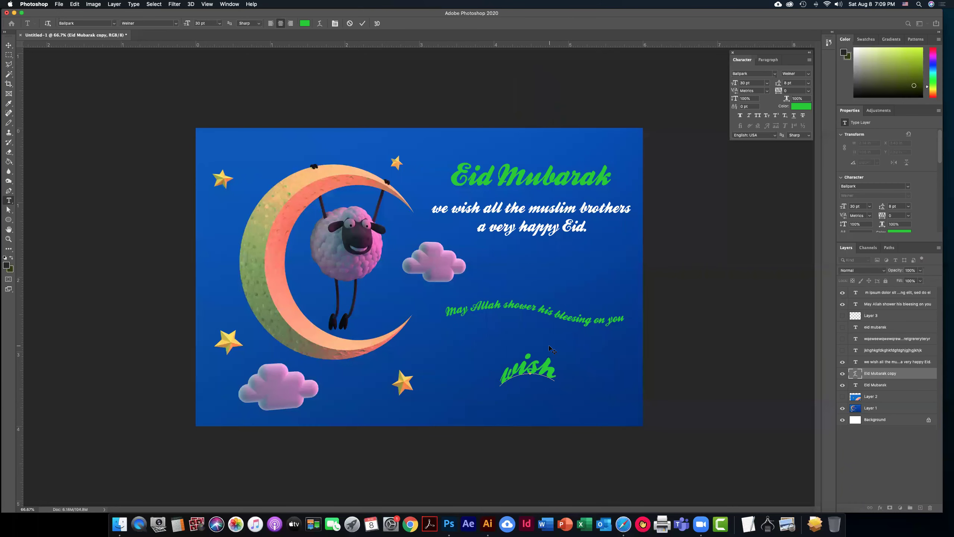
pyautogui.write(' you all')
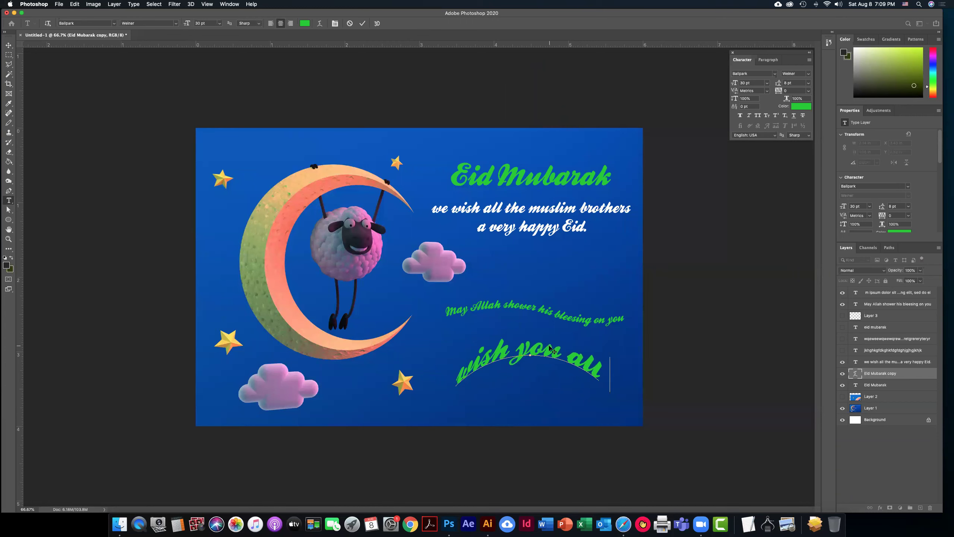
pyautogui.write(' the bes')
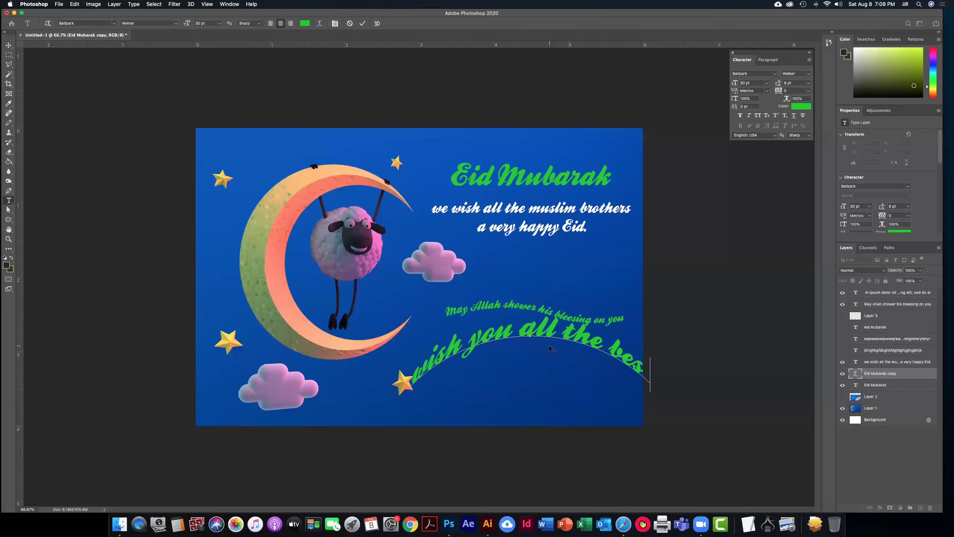
pyautogui.click(9, 45)
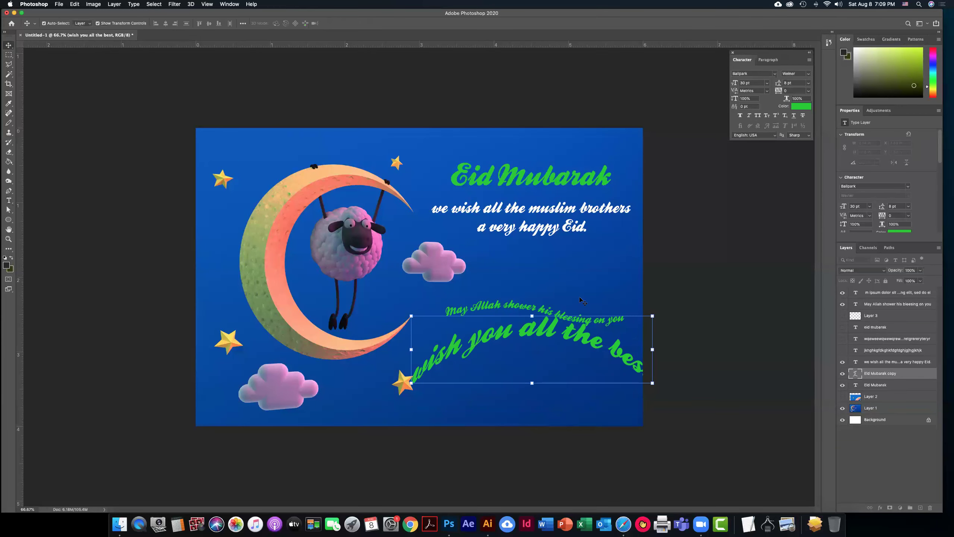
pyautogui.moveTo(585, 342); pyautogui.dragTo(569, 349)
# Set the font size of the arched "wish you all the best" text to 16 pt
pyautogui.doubleClick(856, 373)
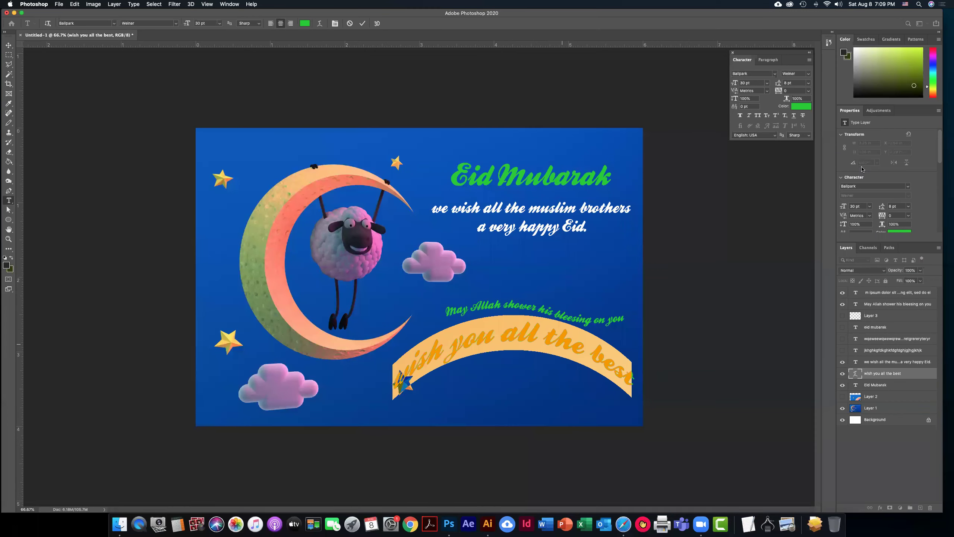
pyautogui.click(767, 83)
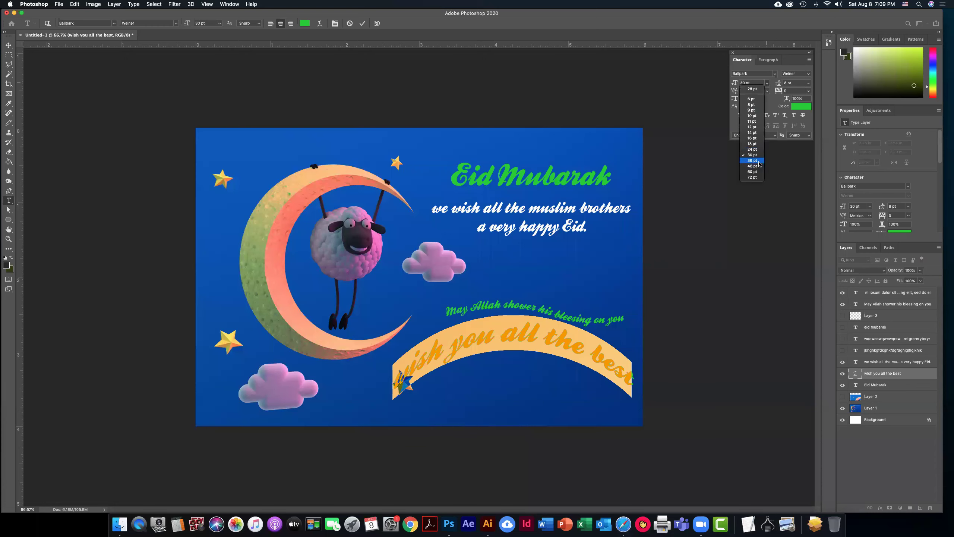
pyautogui.click(753, 138)
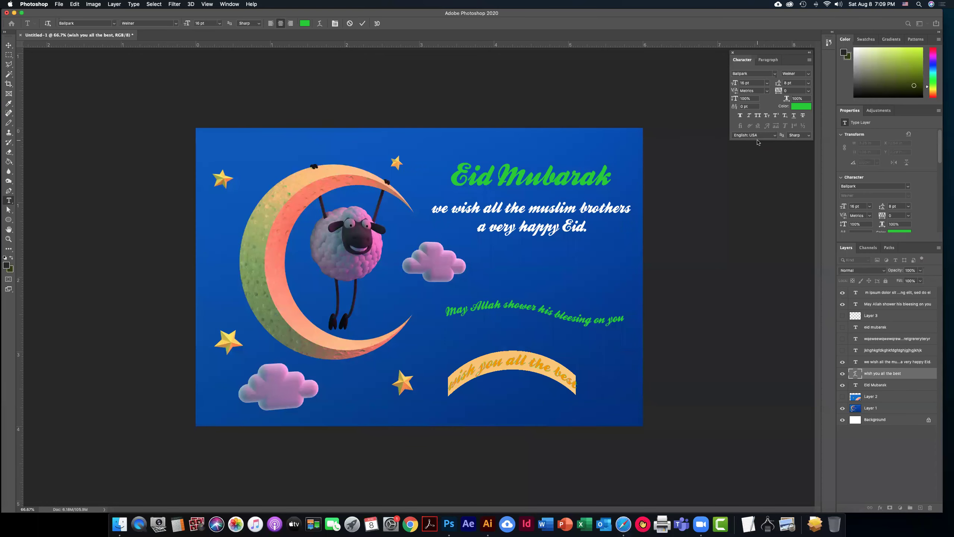
# Recolor the arched "wish you all the best" text light blue, 1998fa
pyautogui.click(802, 107)
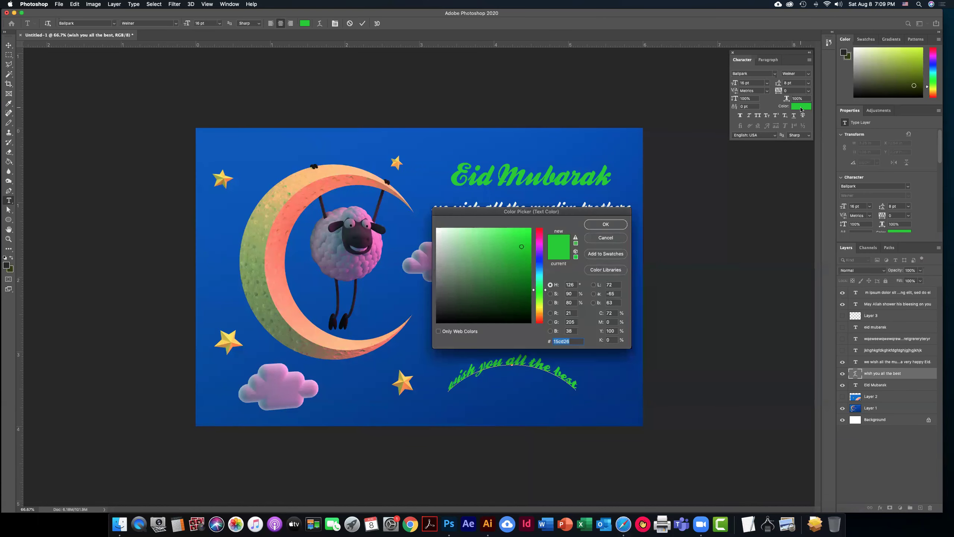
pyautogui.moveTo(547, 292); pyautogui.dragTo(547, 251)
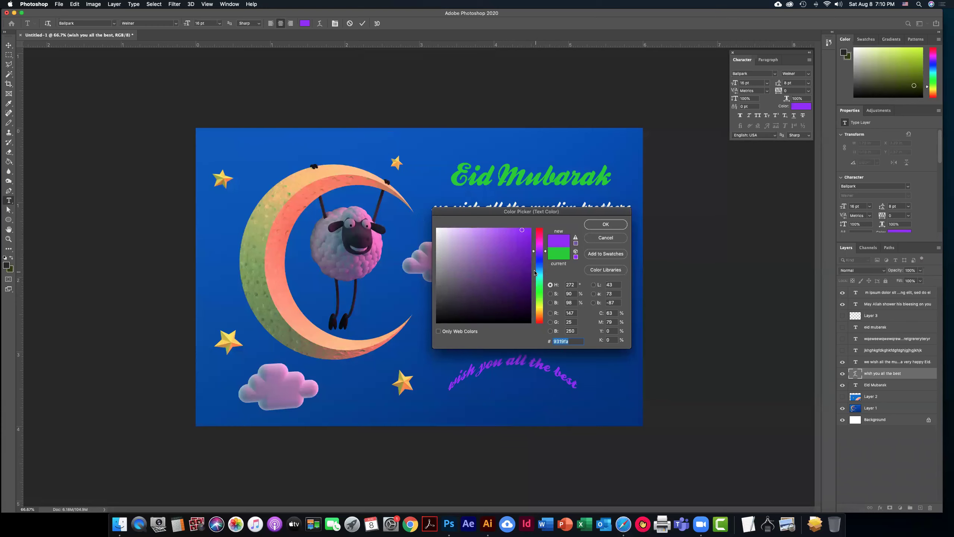
pyautogui.moveTo(546, 254); pyautogui.dragTo(545, 269)
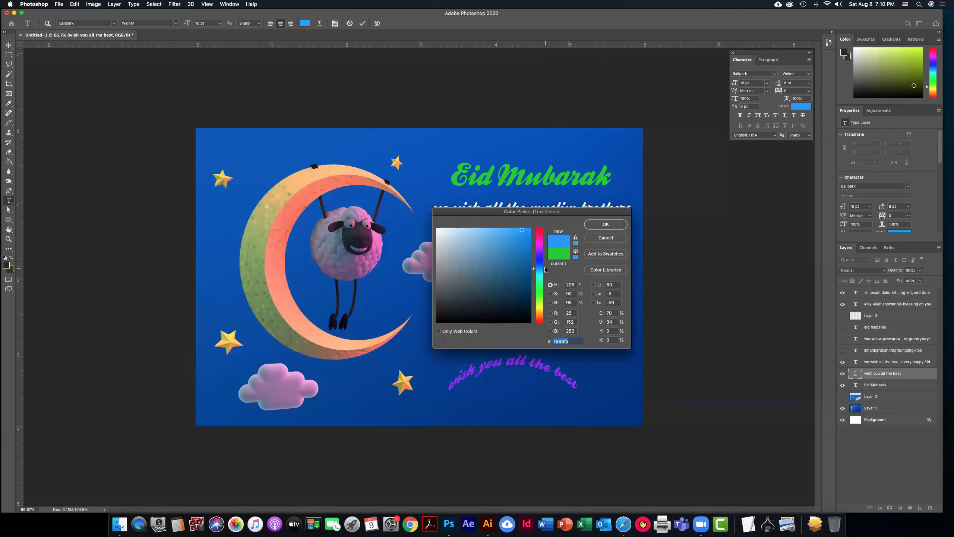
pyautogui.click(605, 224)
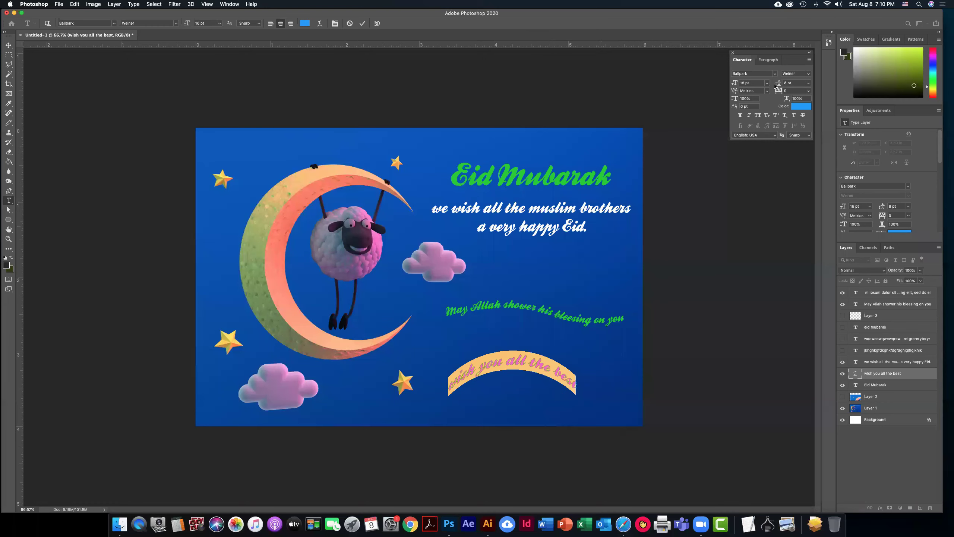
# Preview different fonts on the arched "wish you all the best" text and apply Champagne
pyautogui.click(774, 74)
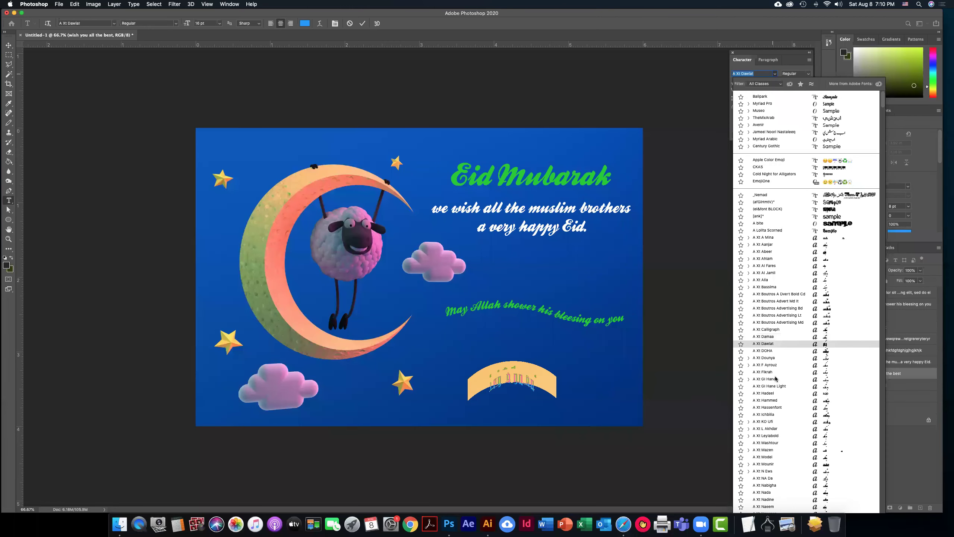
pyautogui.press('Down')
pyautogui.press('Down')
pyautogui.press('Down')
pyautogui.press('Down')
pyautogui.press('Down')
pyautogui.press('Down')
pyautogui.press('Down')
pyautogui.press('Down')
pyautogui.press('Down')
pyautogui.press('Down')
pyautogui.press('Down')
pyautogui.press('Down')
pyautogui.press('Down')
pyautogui.press('Down')
pyautogui.press('Down')
pyautogui.press('Down')
pyautogui.press('Down')
pyautogui.press('Down')
pyautogui.press('Down')
pyautogui.press('Down')
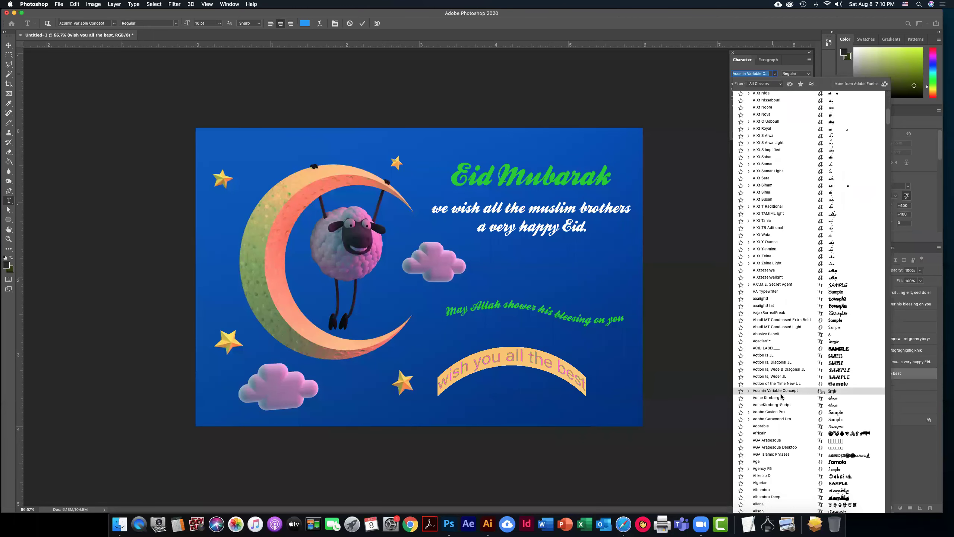
pyautogui.scroll(-5, 782, 395)
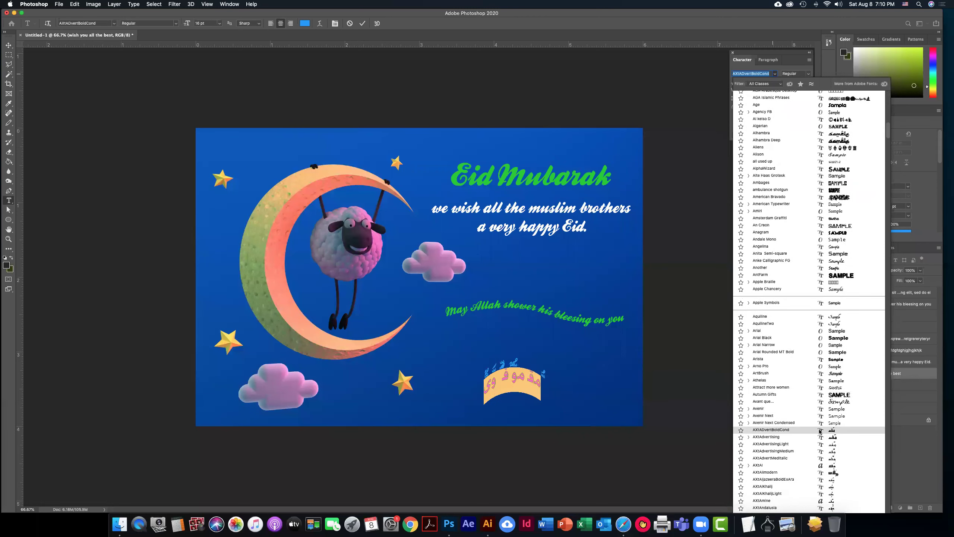
pyautogui.scroll(-6, 845, 403)
pyautogui.scroll(-20, 846, 402)
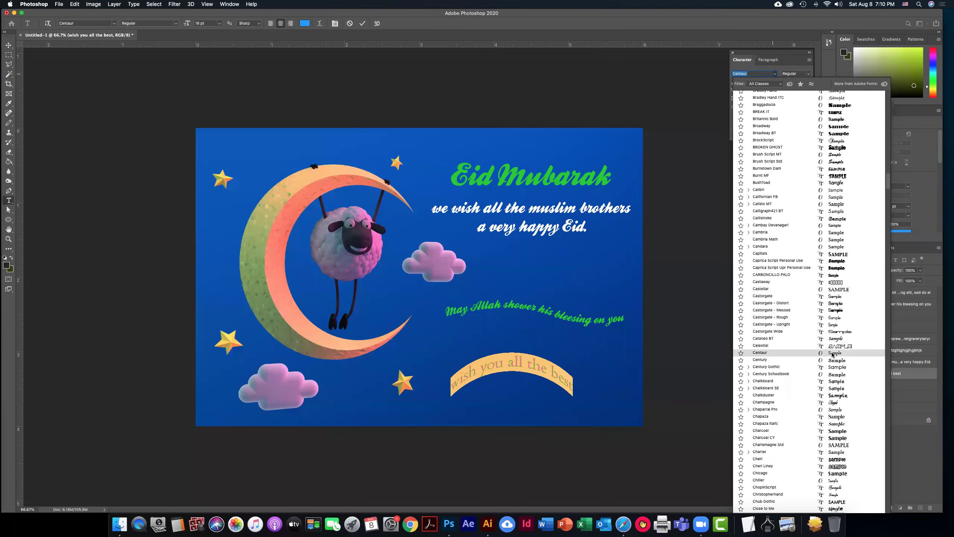
pyautogui.click(835, 405)
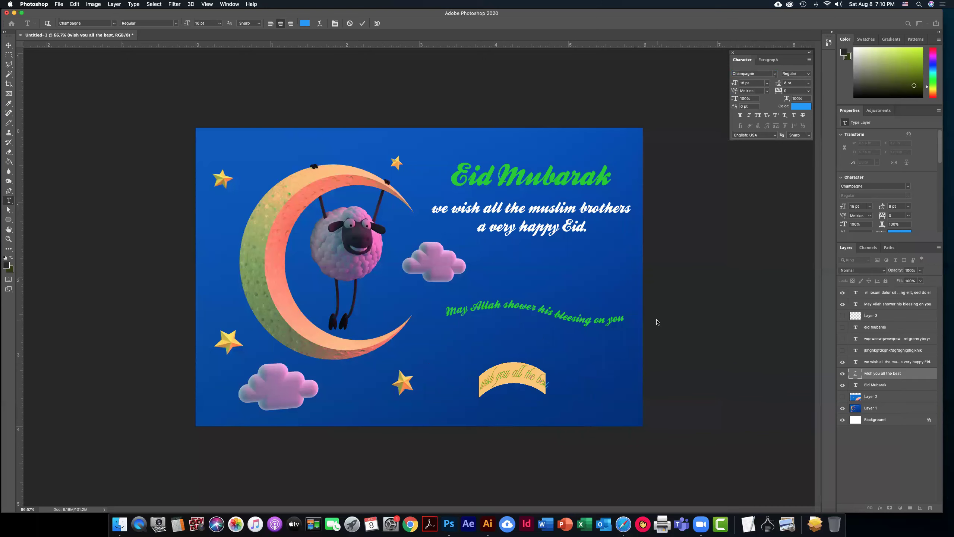
# Finish the text edit and move "wish you all the best" up to about X 3.91 in, Y 2.67 in
pyautogui.press('Escape')
pyautogui.press('v')
pyautogui.click(686, 328)
pyautogui.moveTo(544, 387); pyautogui.dragTo(552, 358)
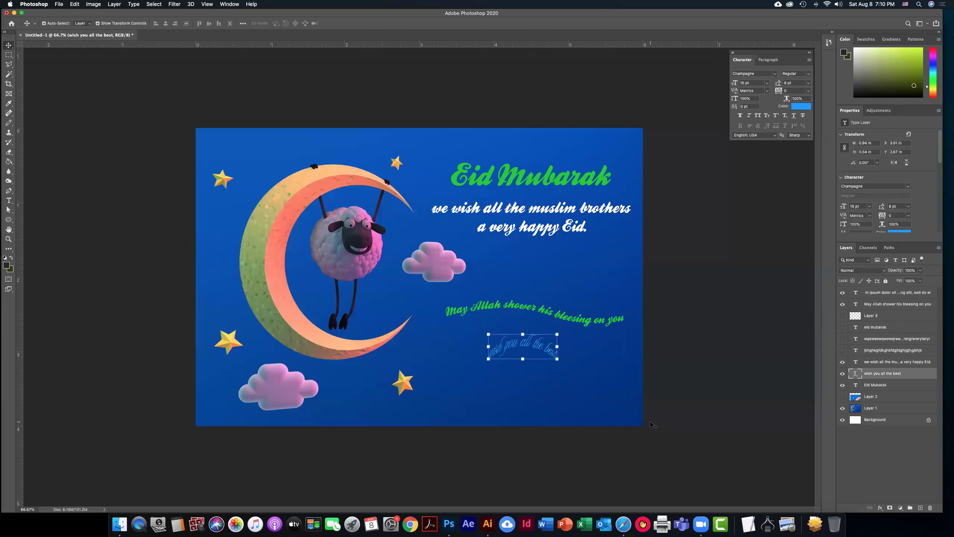
# Open the text warp settings for "wish you all the best" and try the Wave and Arc styles in turn
pyautogui.doubleClick(535, 350)
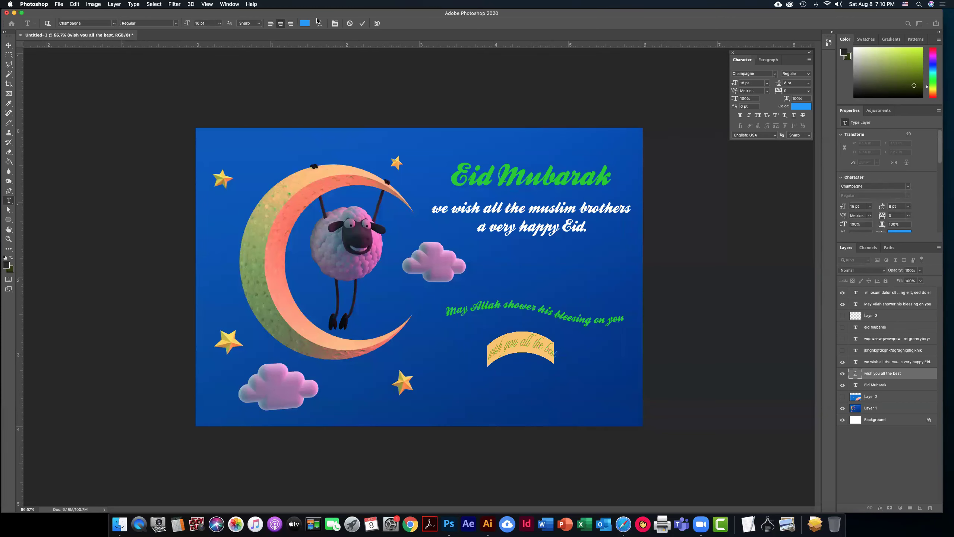
pyautogui.click(319, 23)
pyautogui.click(647, 74)
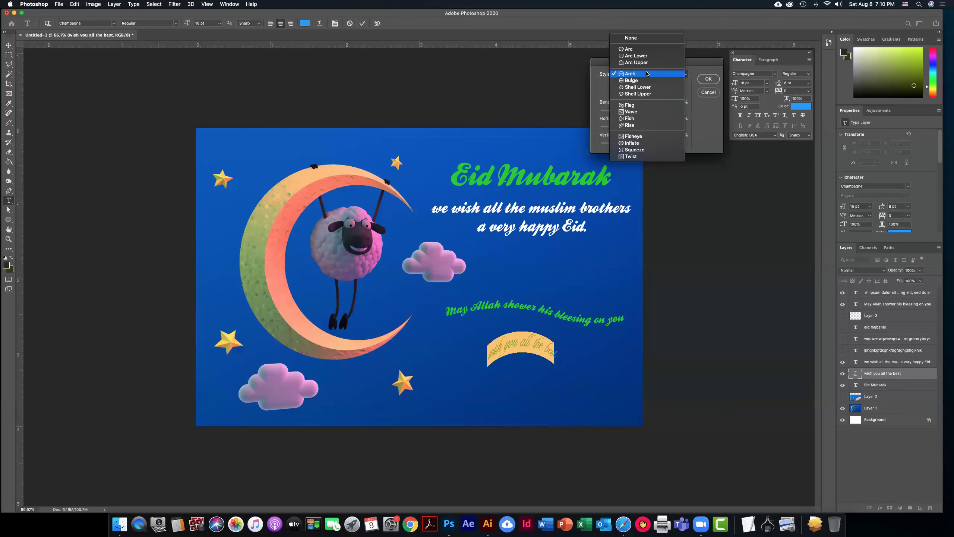
pyautogui.click(665, 112)
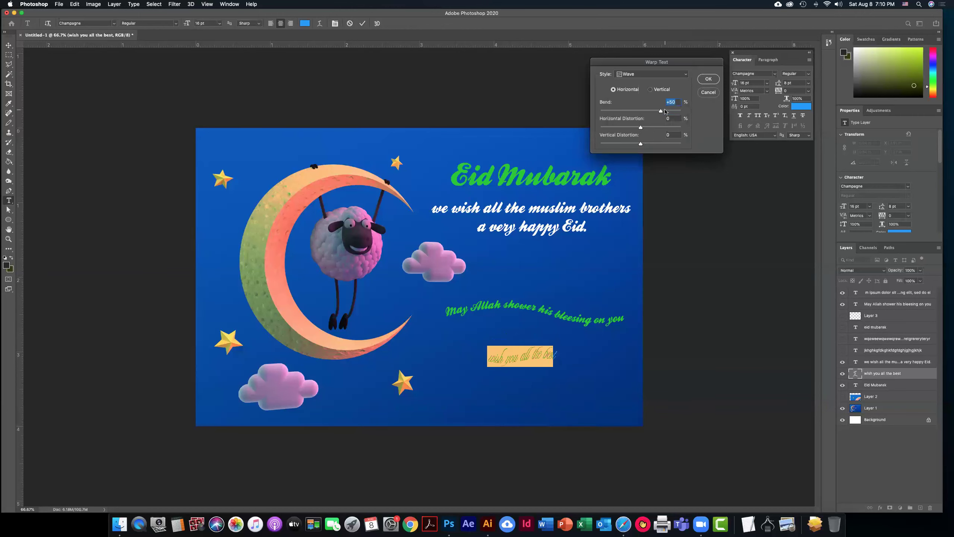
pyautogui.click(649, 74)
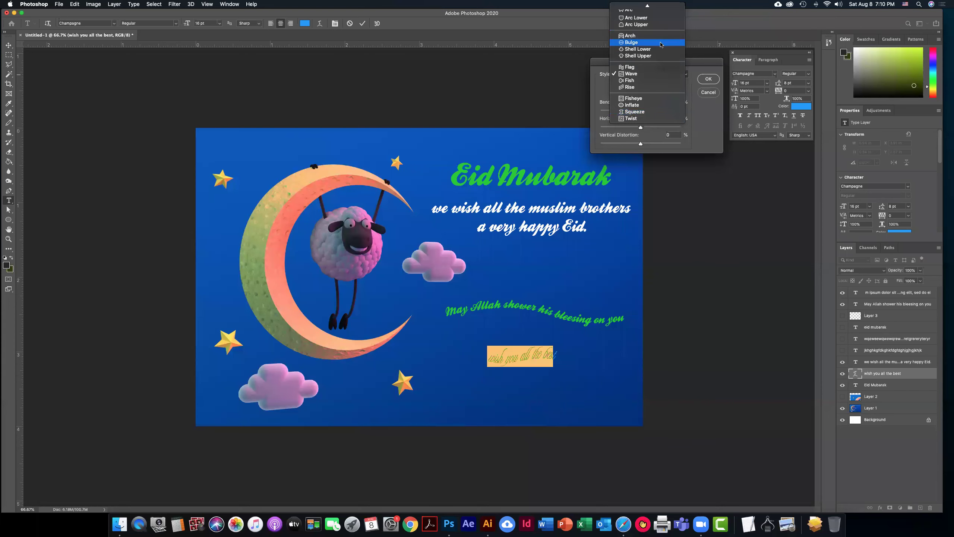
pyautogui.scroll(1, 662, 44)
pyautogui.click(646, 19)
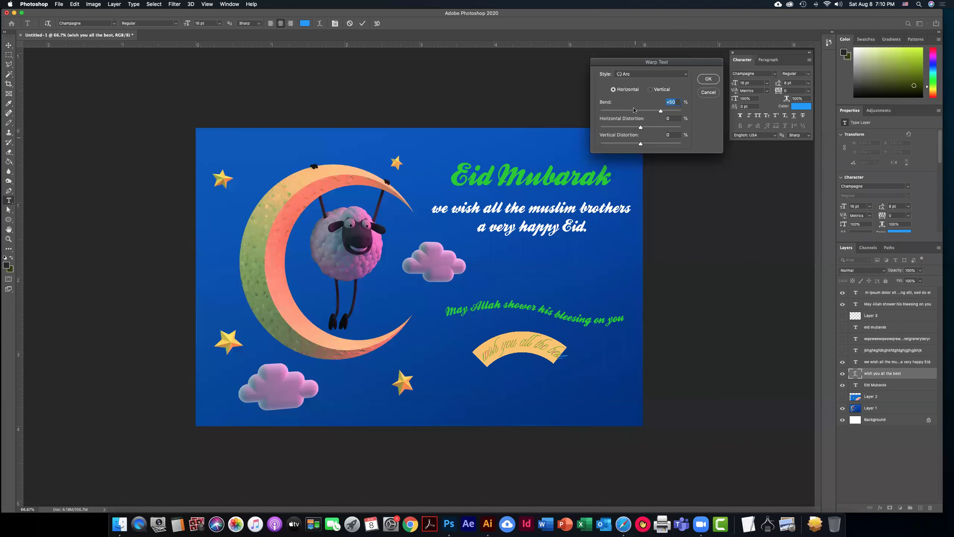
# Try the Arc warp with bend +79%, horizontal distortion -6% and vertical distortion +53%, and reset the values to 0
pyautogui.moveTo(659, 114); pyautogui.dragTo(638, 125)
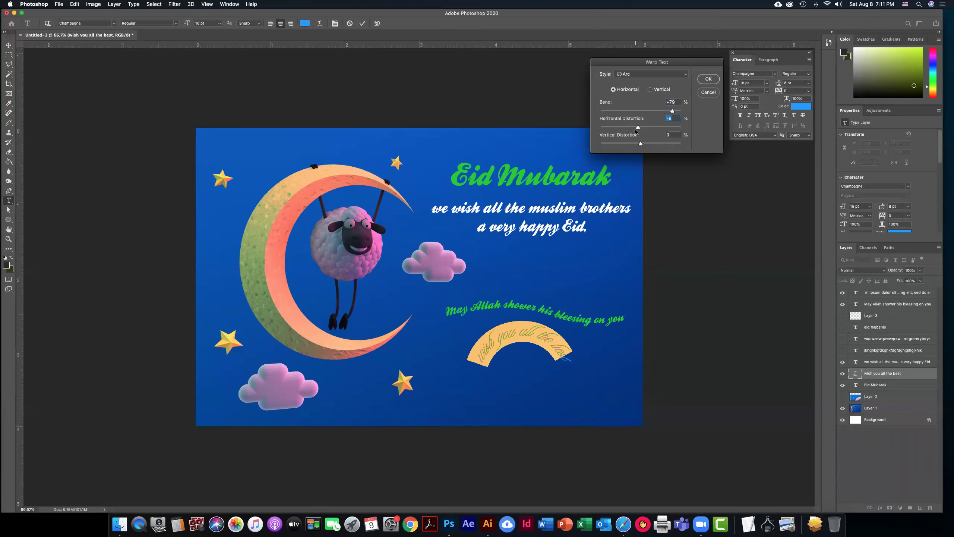
pyautogui.moveTo(641, 143); pyautogui.dragTo(663, 143)
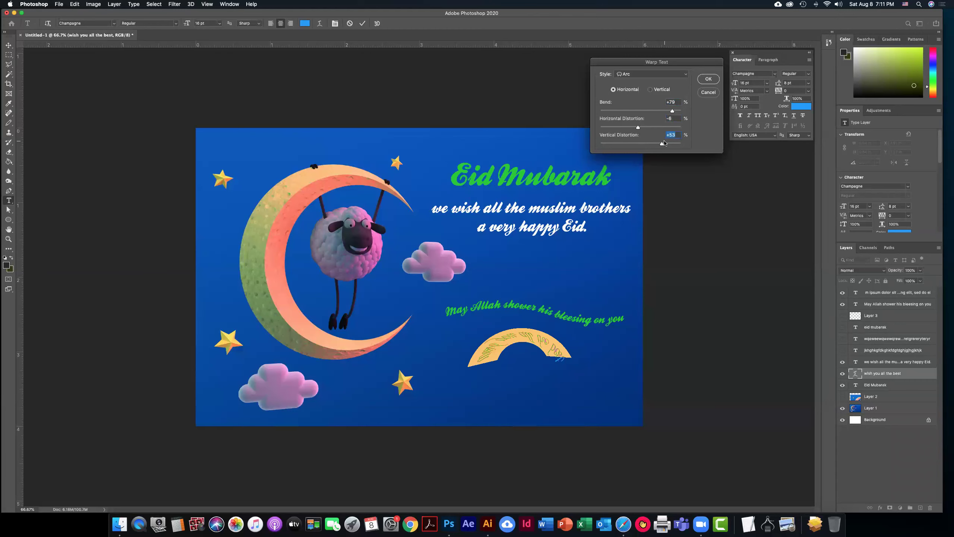
pyautogui.write('00')
pyautogui.doubleClick(671, 102)
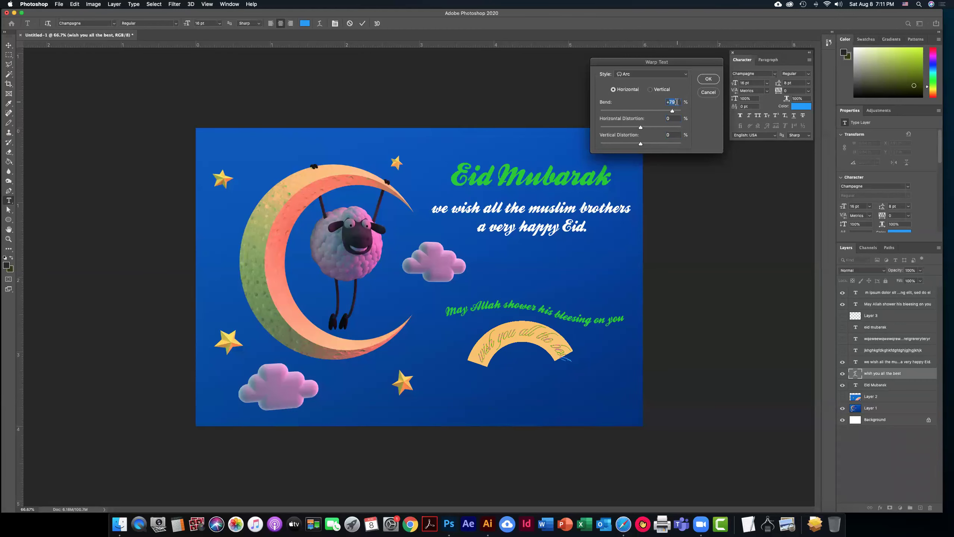
# Warp "wish you all the best" with the Fish style at a bend of about -32% and finish the text edit
pyautogui.click(652, 74)
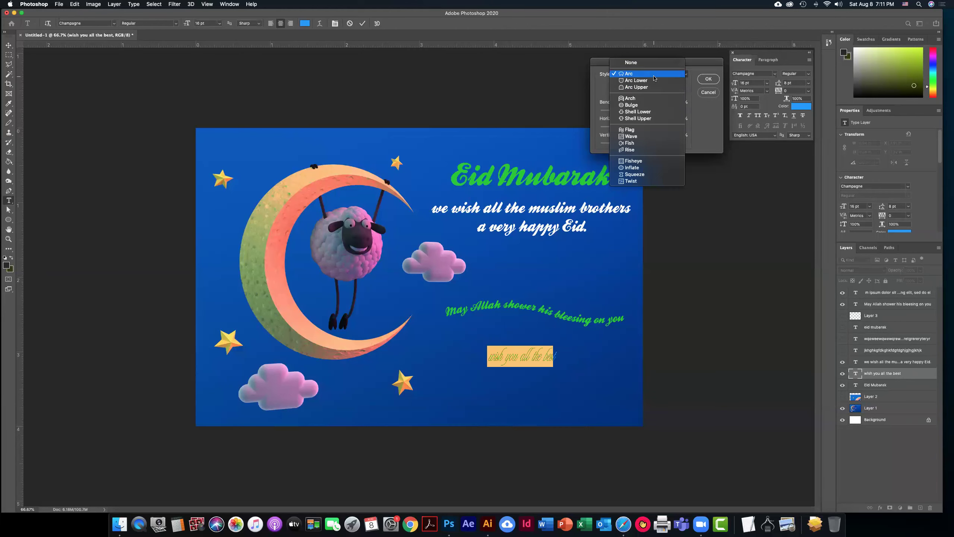
pyautogui.click(645, 143)
pyautogui.moveTo(643, 109)
pyautogui.mouseDown()
pyautogui.moveTo(677, 109)
pyautogui.moveTo(627, 112)
pyautogui.mouseUp()
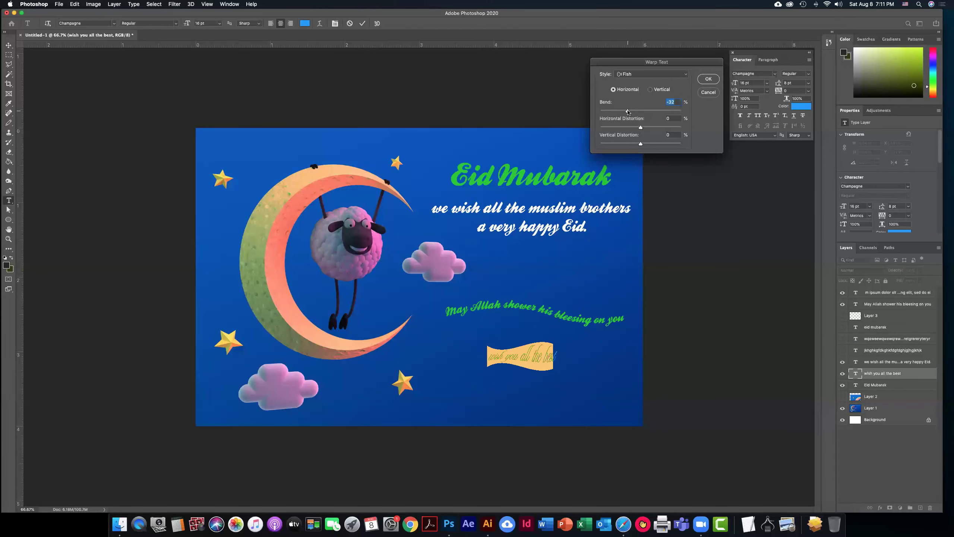
pyautogui.moveTo(640, 127); pyautogui.dragTo(643, 128)
pyautogui.click(709, 79)
pyautogui.press('v')
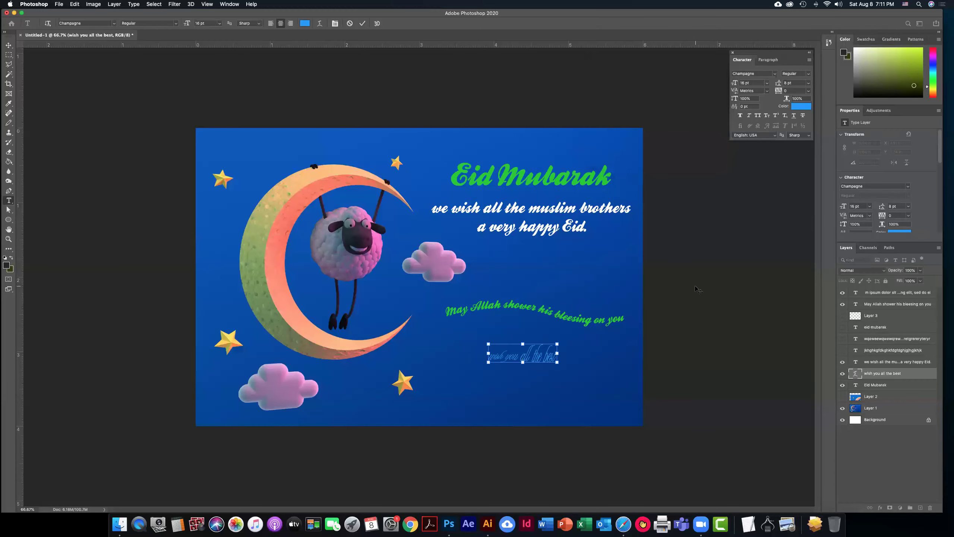
# Enlarge the warped "wish you all the best" text and move it up slightly together with the curved green line
pyautogui.moveTo(557, 344); pyautogui.dragTo(592, 322)
pyautogui.click(710, 394)
pyautogui.click(712, 393)
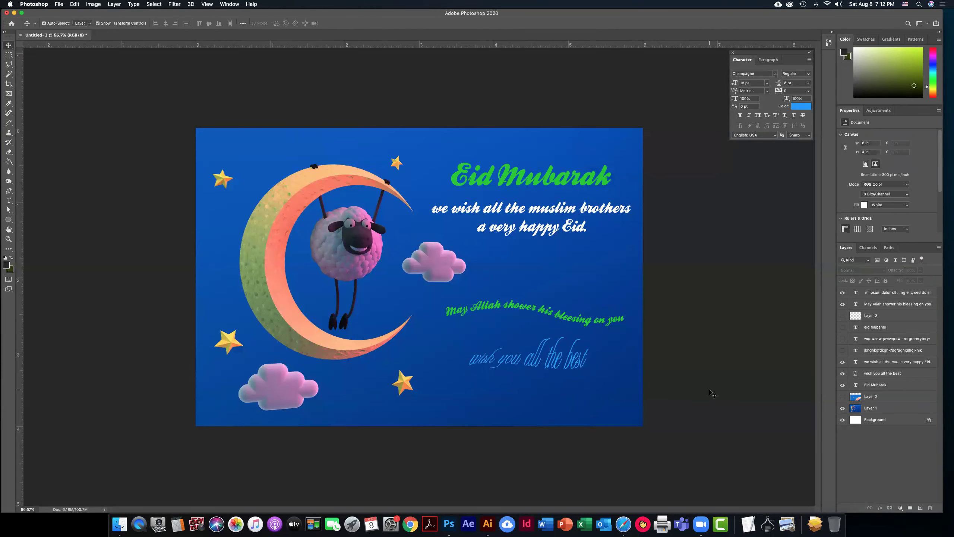
pyautogui.moveTo(574, 366); pyautogui.dragTo(576, 312)
pyautogui.keyDown('shift'); pyautogui.click(575, 323); pyautogui.keyUp('shift')
pyautogui.click(686, 325)
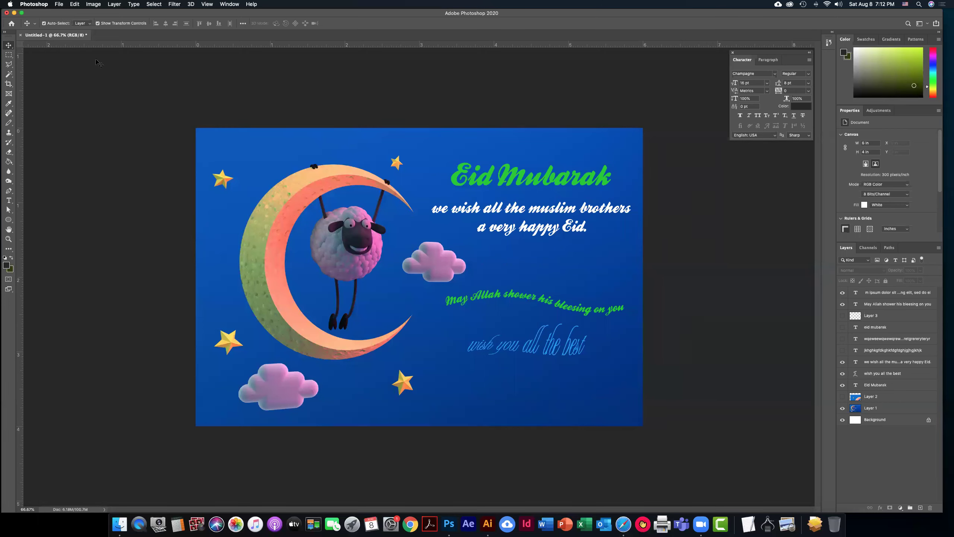
pyautogui.click(59, 4)
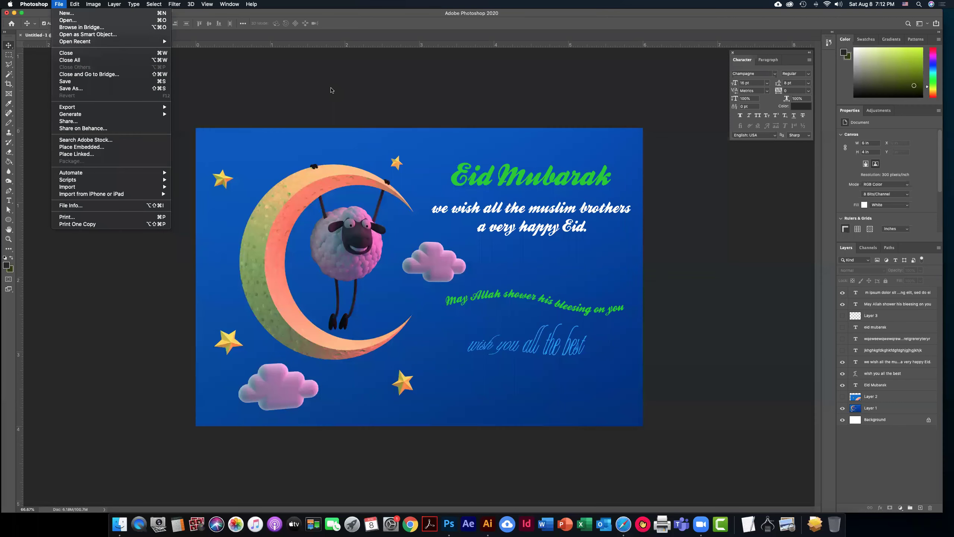
pyautogui.click(748, 253)
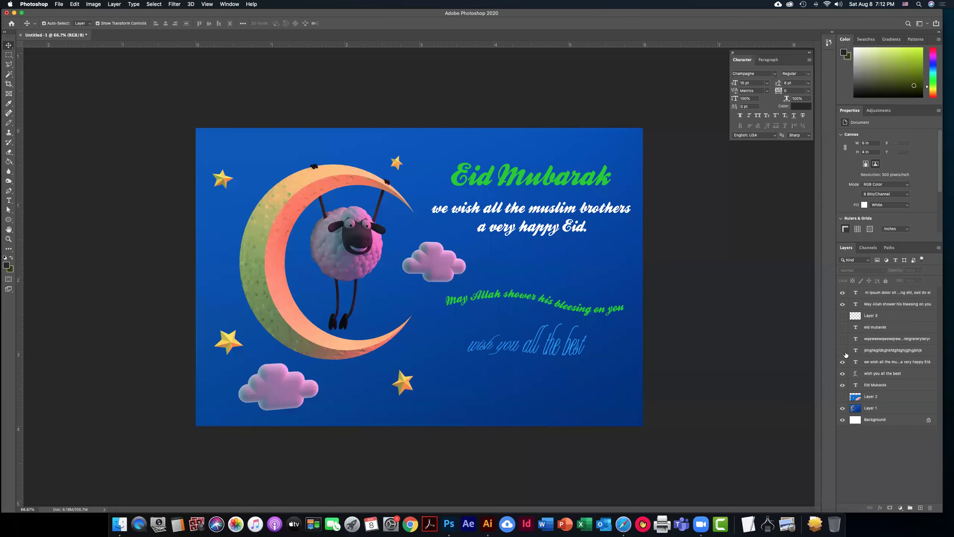
pyautogui.click(875, 317)
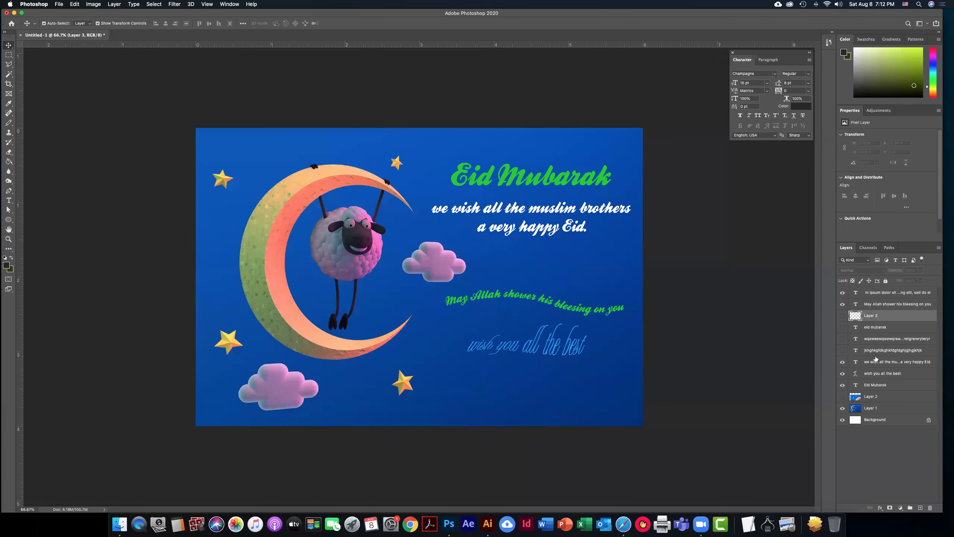
pyautogui.keyDown('shift'); pyautogui.click(873, 352); pyautogui.keyUp('shift')
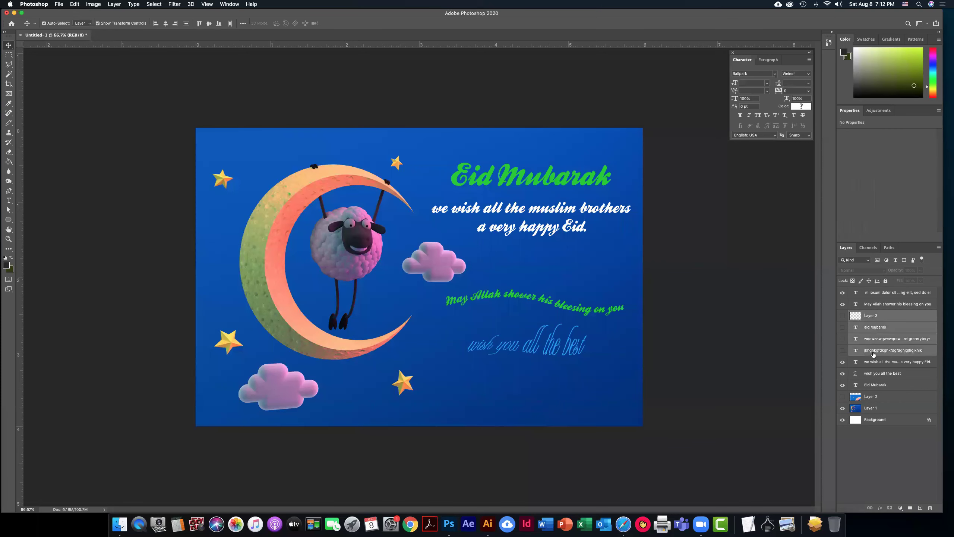
pyautogui.click(917, 409)
# Delete the hidden Layer 3
pyautogui.click(886, 318)
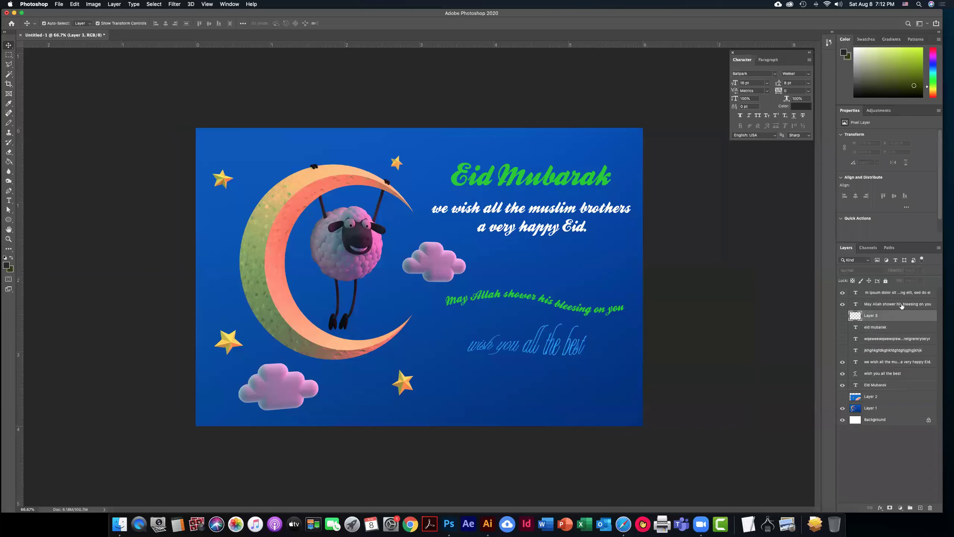
pyautogui.click(938, 248)
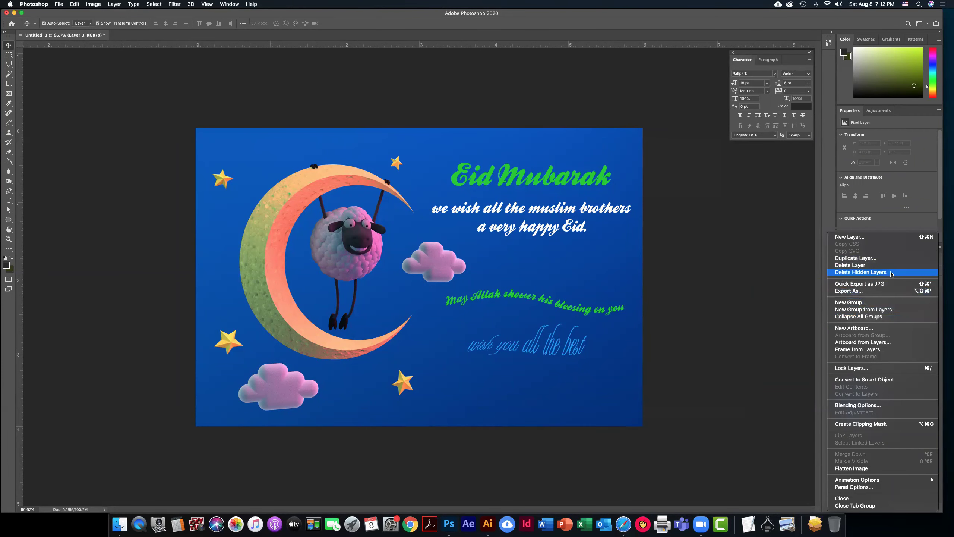
pyautogui.click(896, 266)
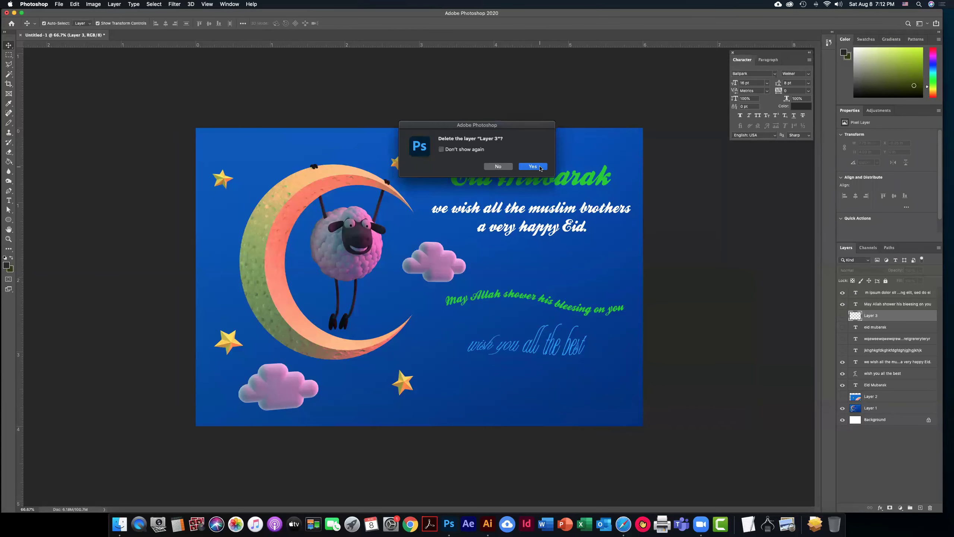
pyautogui.click(536, 170)
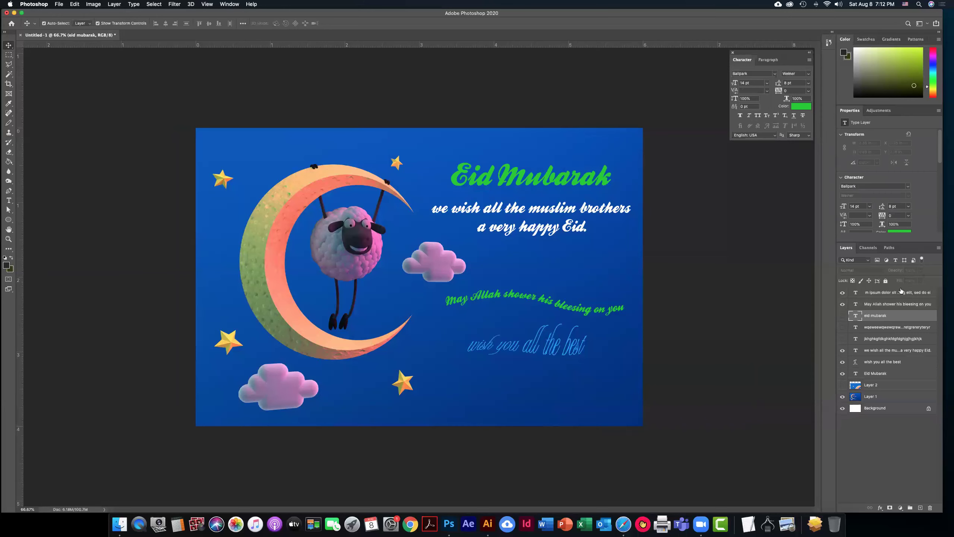
# Delete all remaining hidden layers at once and deselect
pyautogui.click(938, 249)
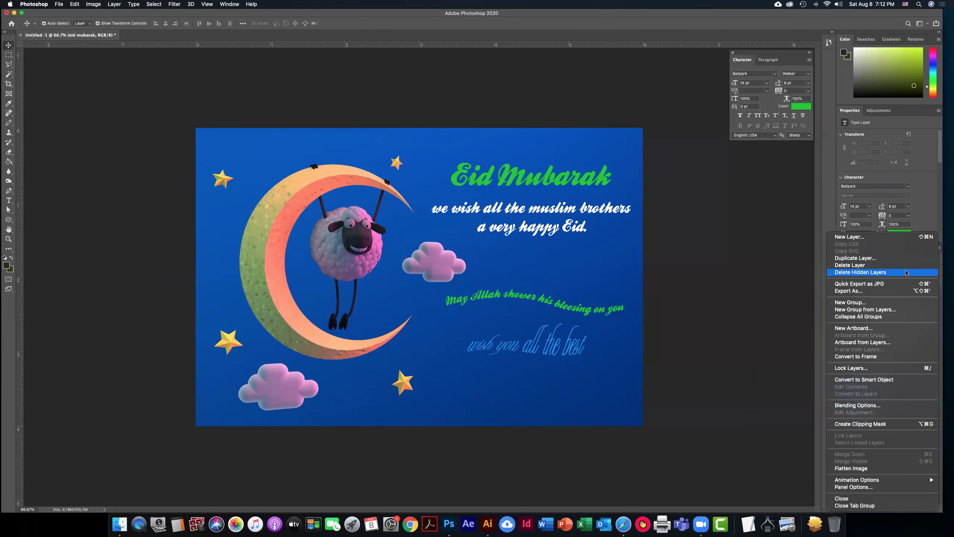
pyautogui.click(848, 316)
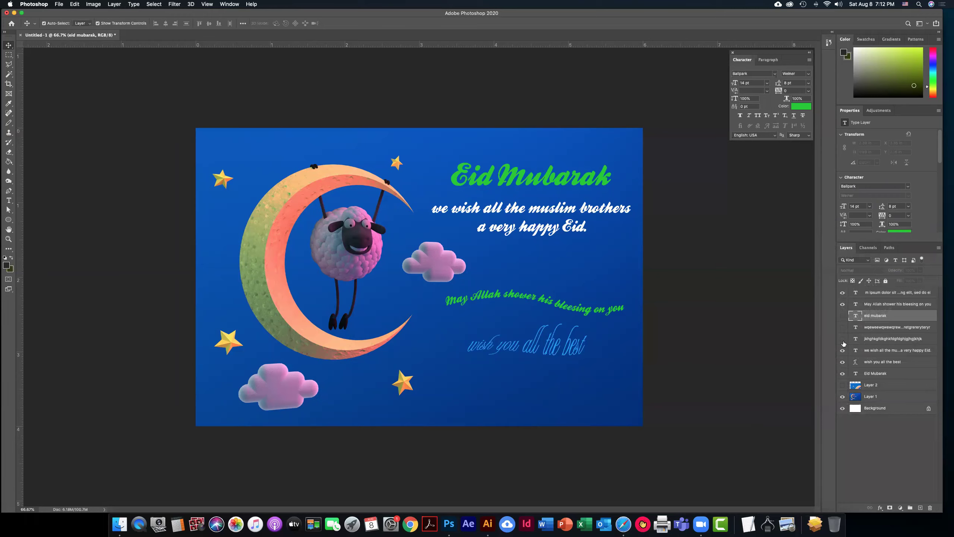
pyautogui.click(938, 248)
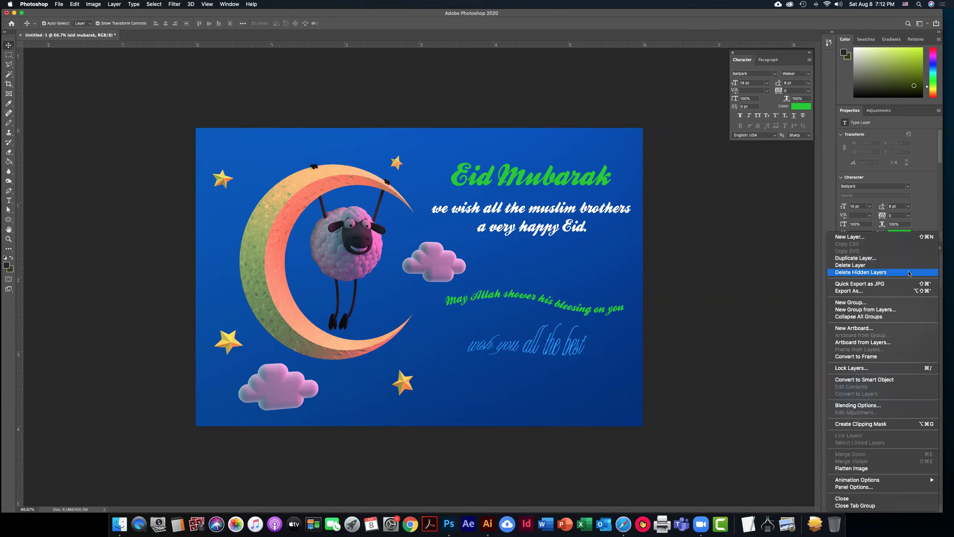
pyautogui.click(909, 273)
pyautogui.click(543, 170)
pyautogui.click(756, 296)
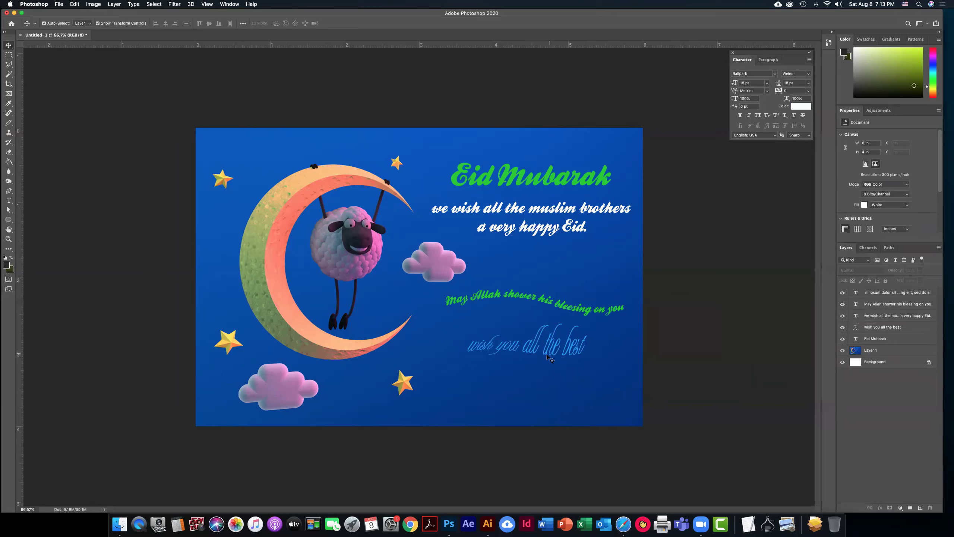
# Move the curved green line and "wish you all the best" down near the card's lower edge, to about X 3.31 in, Y 2.82 in
pyautogui.moveTo(555, 348); pyautogui.dragTo(555, 366)
pyautogui.doubleClick(541, 304)
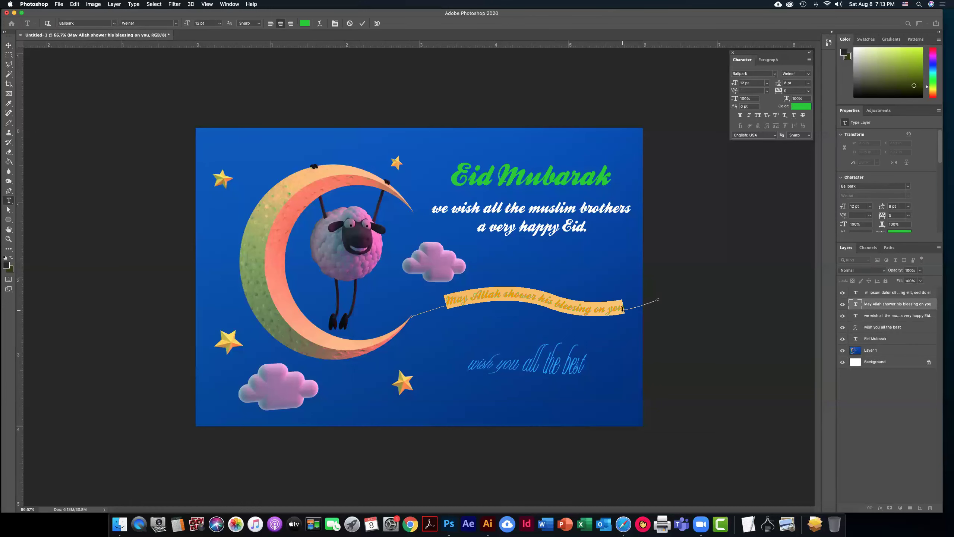
pyautogui.press('Escape')
pyautogui.press('v')
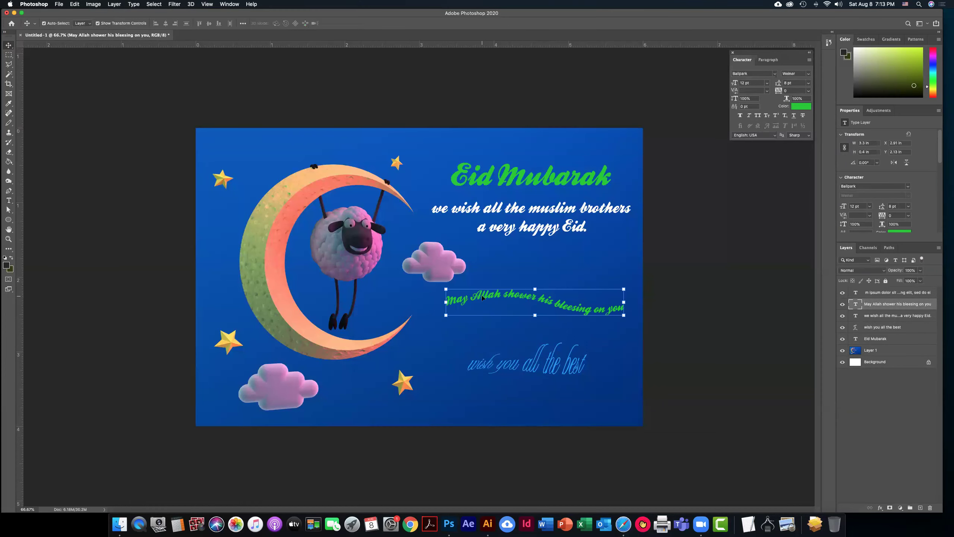
pyautogui.hotkey('shift', 'Down')
pyautogui.moveTo(487, 300); pyautogui.dragTo(491, 325)
pyautogui.moveTo(554, 364); pyautogui.dragTo(548, 387)
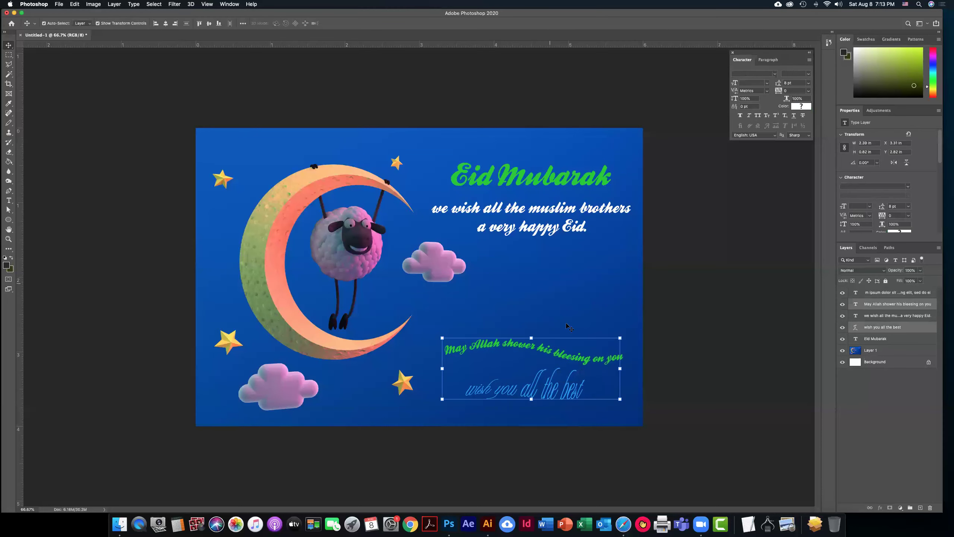
# Move the Eid Mubarak title and the white greeting text up slightly, leaving the title selected
pyautogui.moveTo(549, 198); pyautogui.dragTo(550, 179)
pyautogui.keyDown('shift'); pyautogui.click(548, 185); pyautogui.keyUp('shift')
pyautogui.click(698, 244)
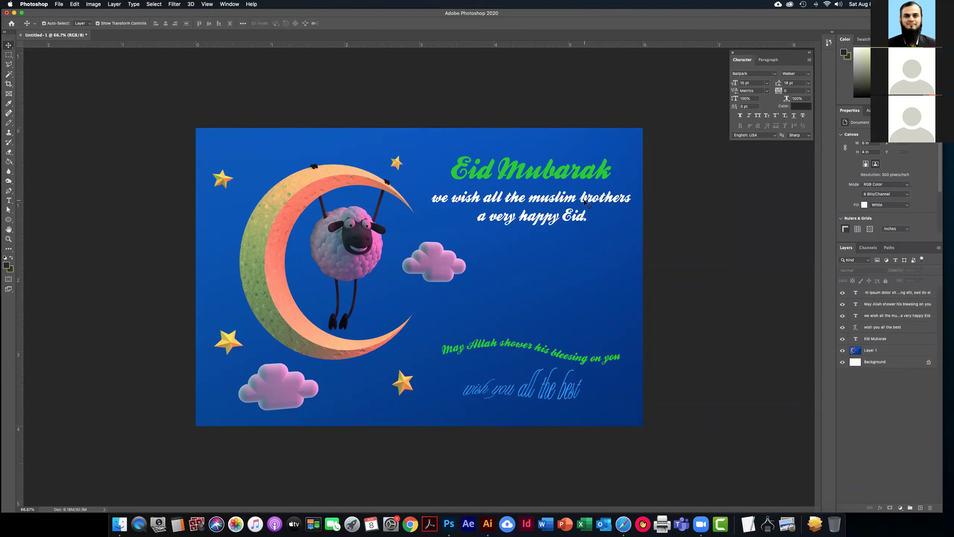
pyautogui.click(575, 178)
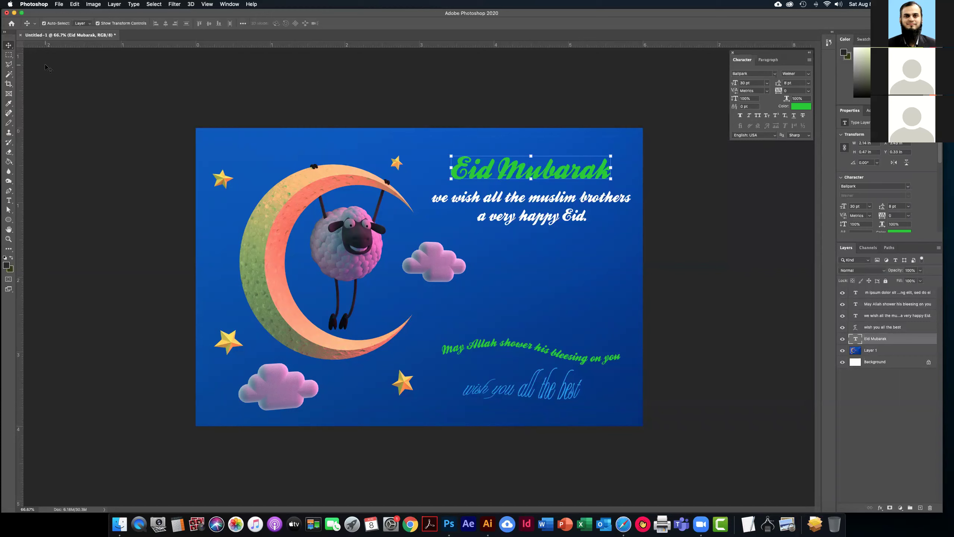
# Start saving the card, keep Photoshop as the file format, and shift the save dialog away from the title
pyautogui.click(56, 4)
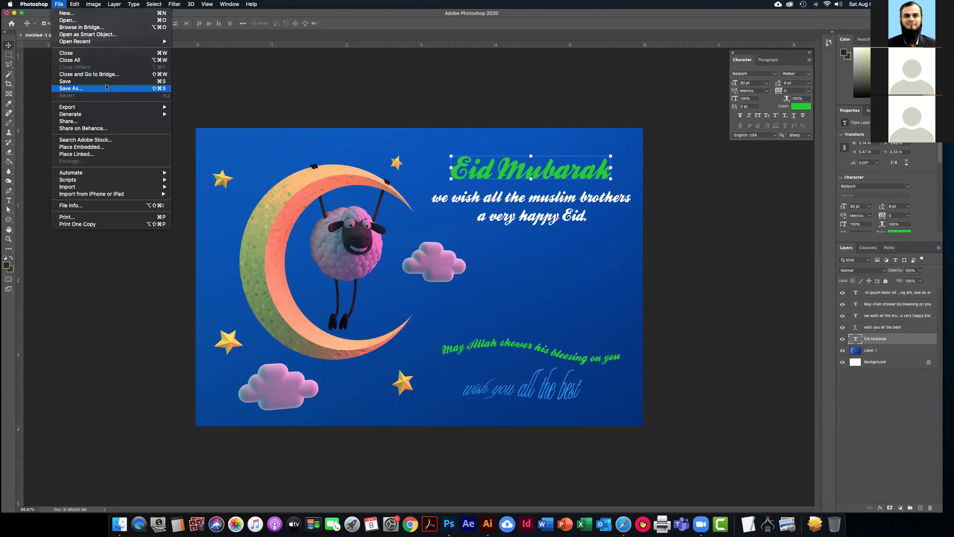
pyautogui.click(111, 82)
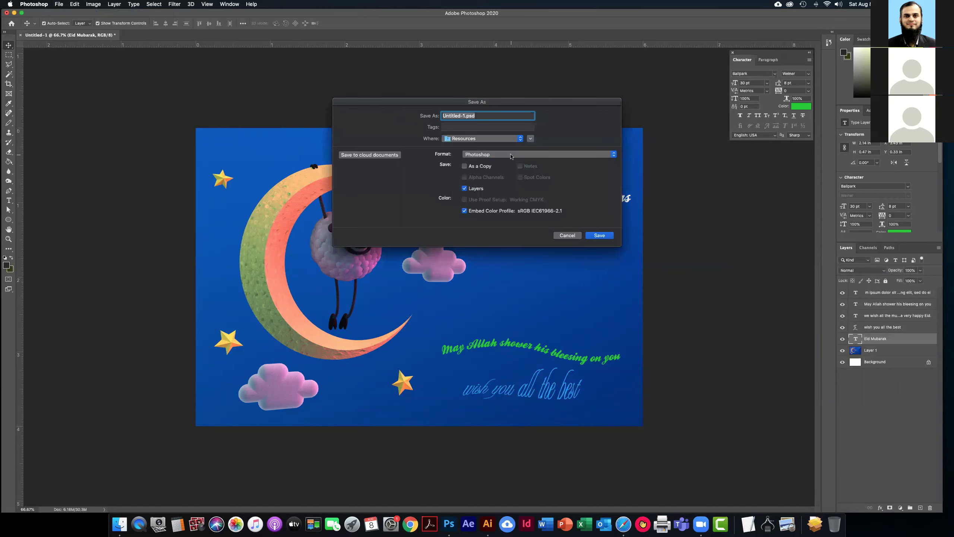
pyautogui.click(511, 155)
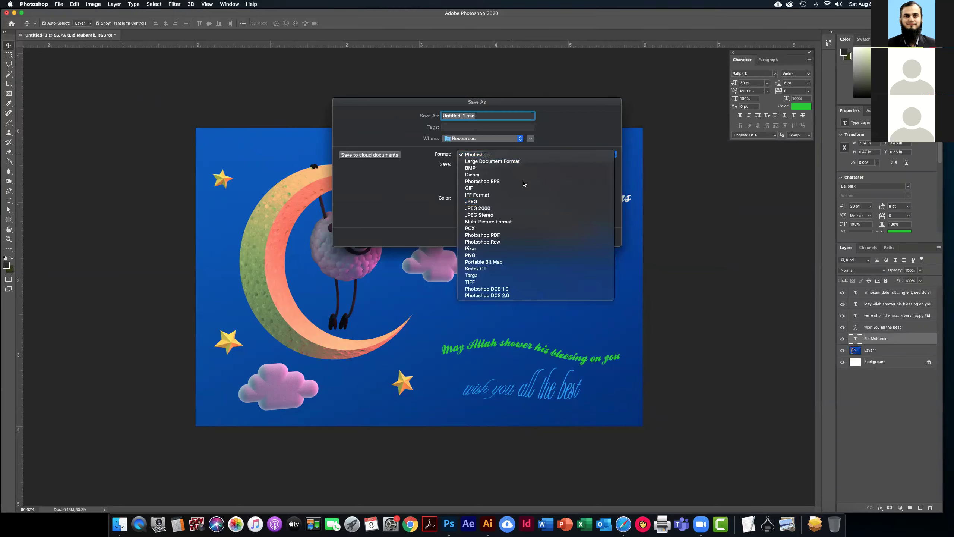
pyautogui.click(500, 154)
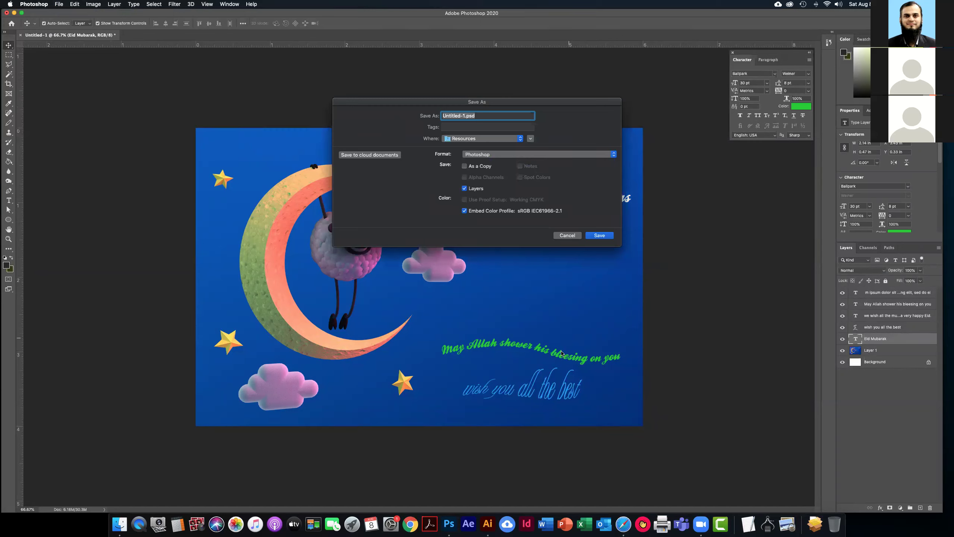
pyautogui.moveTo(560, 104); pyautogui.dragTo(624, 177)
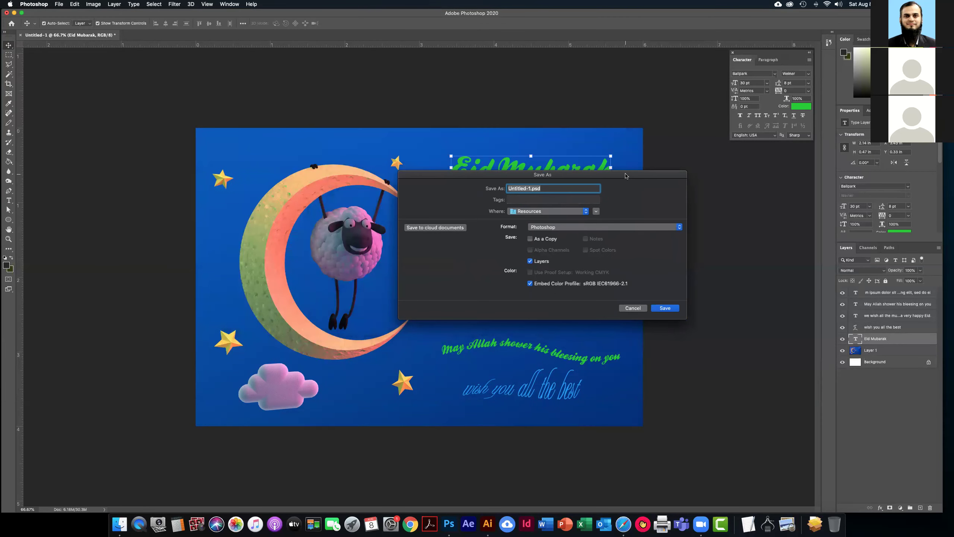
# Name the file eid card.psd, save it to the Desktop in Photoshop format, and deselect the title layer
pyautogui.click(531, 190)
pyautogui.moveTo(530, 190); pyautogui.dragTo(505, 190)
pyautogui.write('eid card')
pyautogui.click(564, 213)
pyautogui.click(563, 213)
pyautogui.click(564, 213)
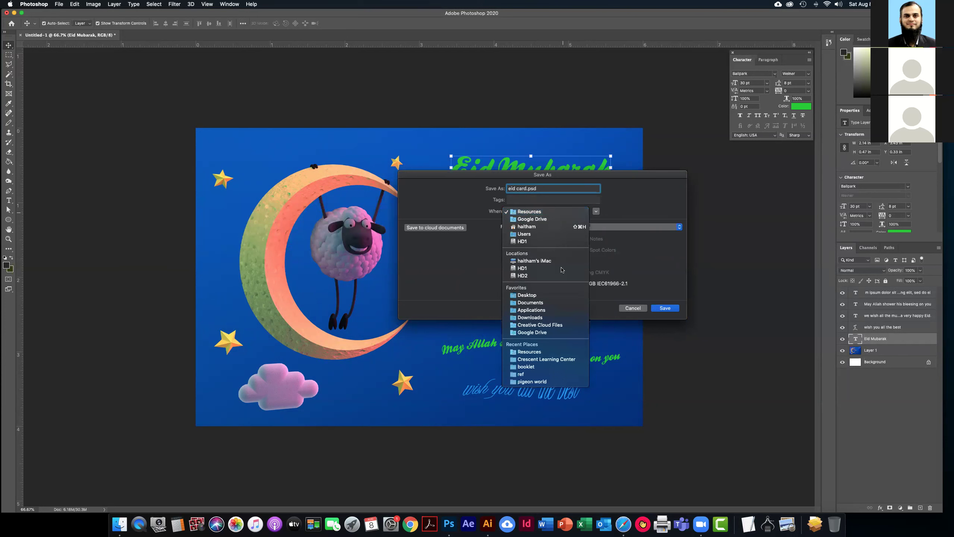
pyautogui.click(562, 299)
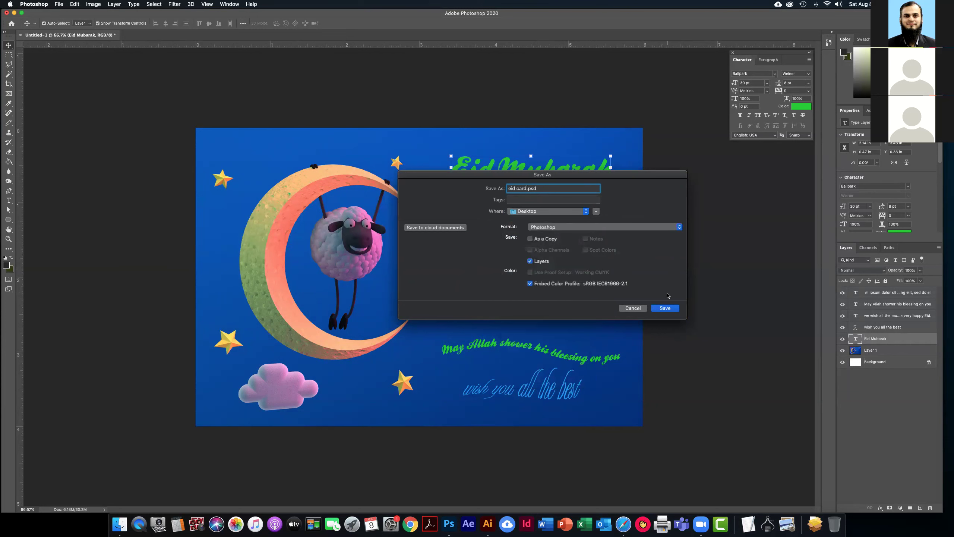
pyautogui.click(665, 309)
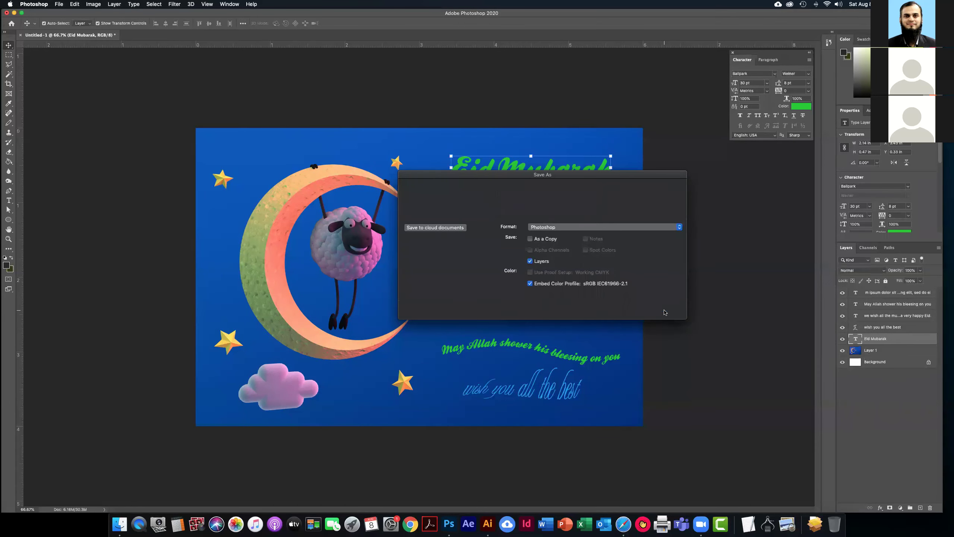
pyautogui.click(567, 228)
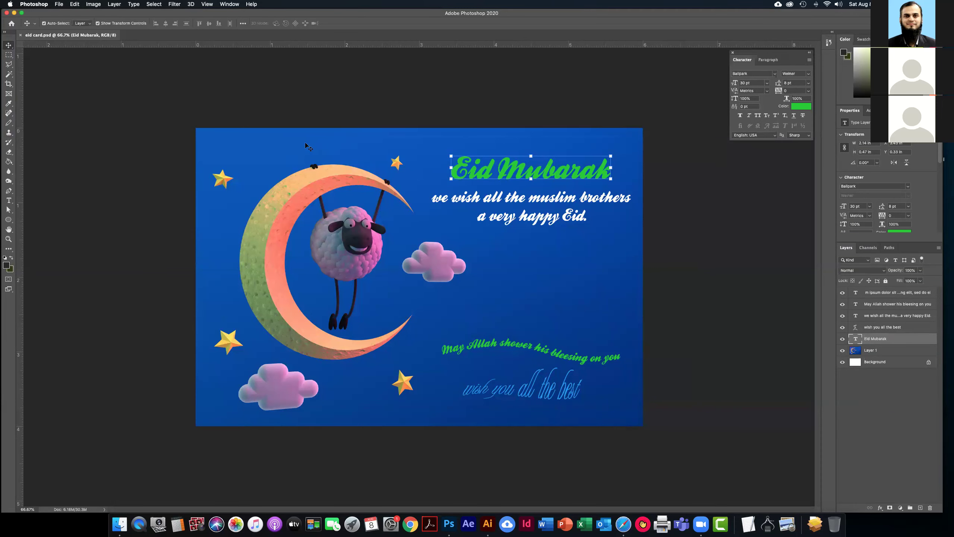
pyautogui.click(346, 92)
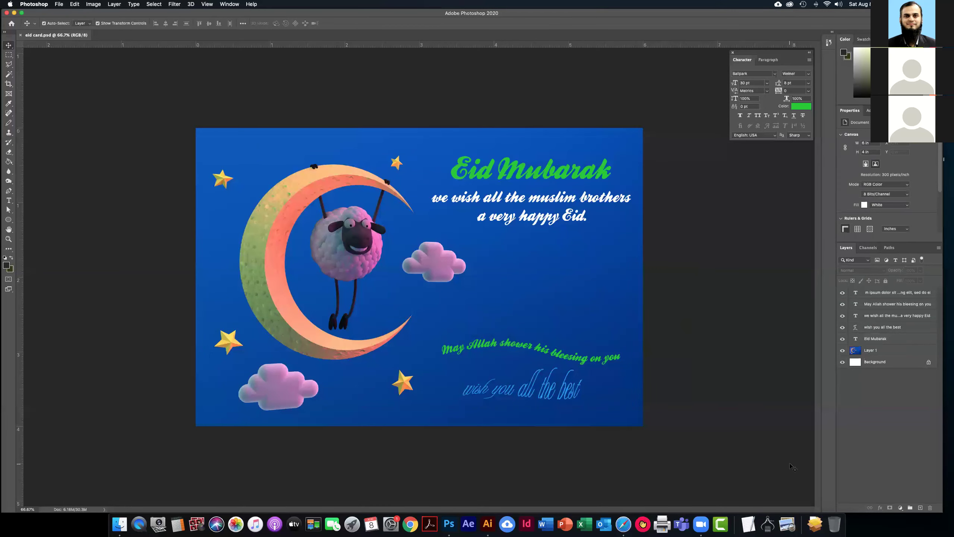
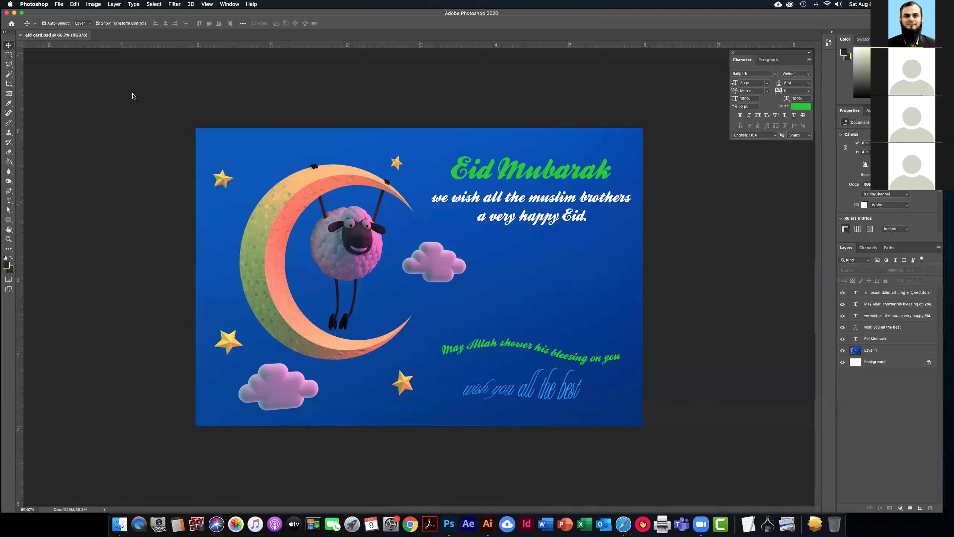
# Open the sheep photo shutterstock_104360954.jpg from the Resources folder in Google Drive
pyautogui.click(59, 5)
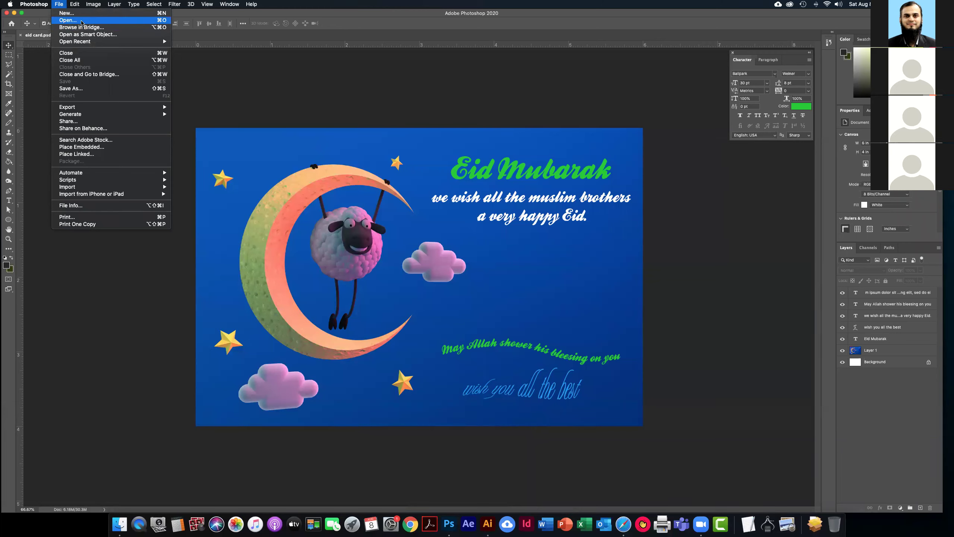
pyautogui.click(54, 4)
pyautogui.click(53, 4)
pyautogui.click(60, 5)
pyautogui.click(59, 4)
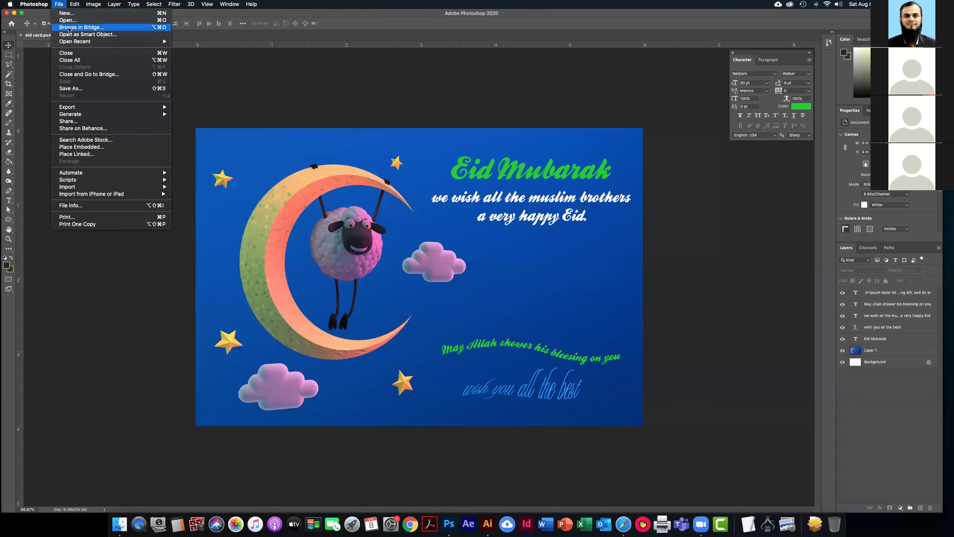
pyautogui.click(68, 20)
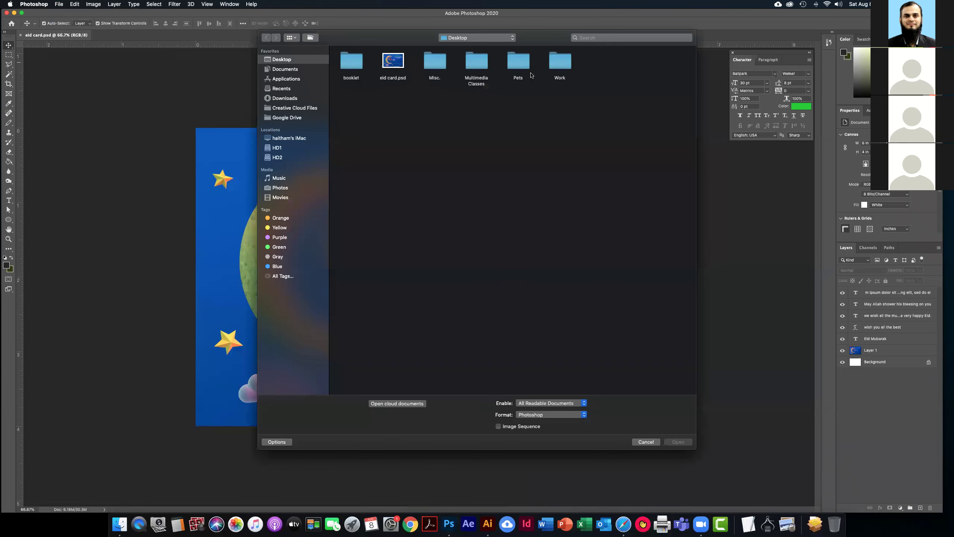
pyautogui.click(287, 117)
pyautogui.doubleClick(443, 62)
pyautogui.doubleClick(625, 61)
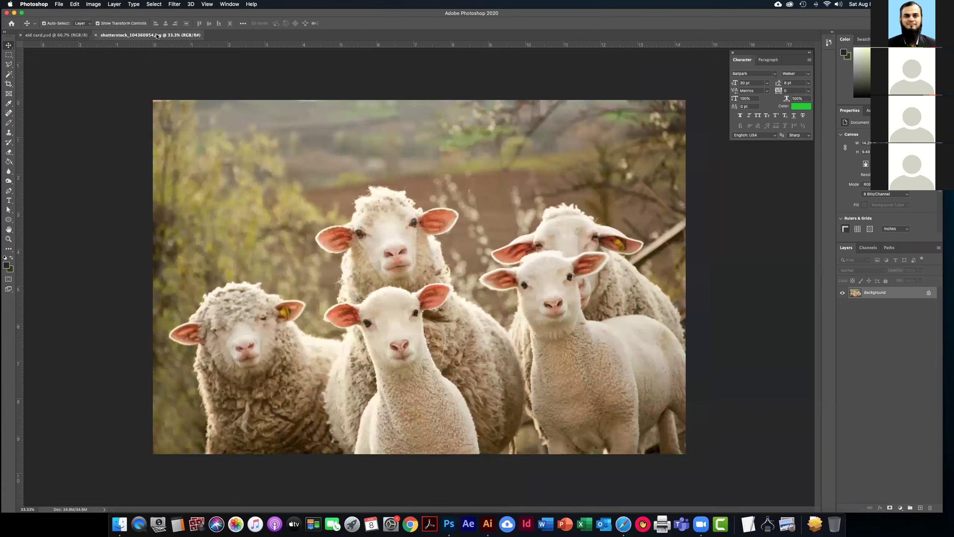
# Detach the sheep photo into its own floating window and copy the photo into eid card.psd
pyautogui.moveTo(157, 36); pyautogui.dragTo(454, 114)
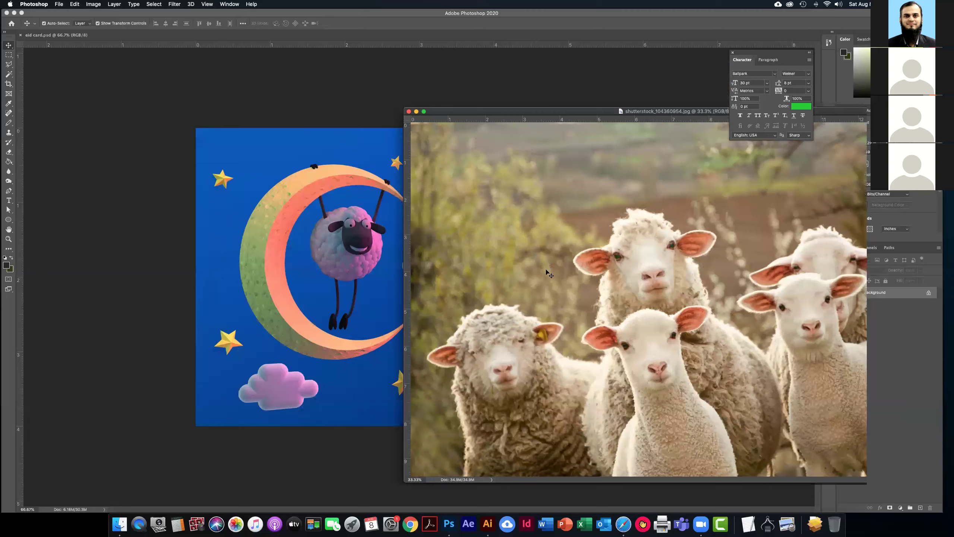
pyautogui.moveTo(489, 306); pyautogui.dragTo(248, 285)
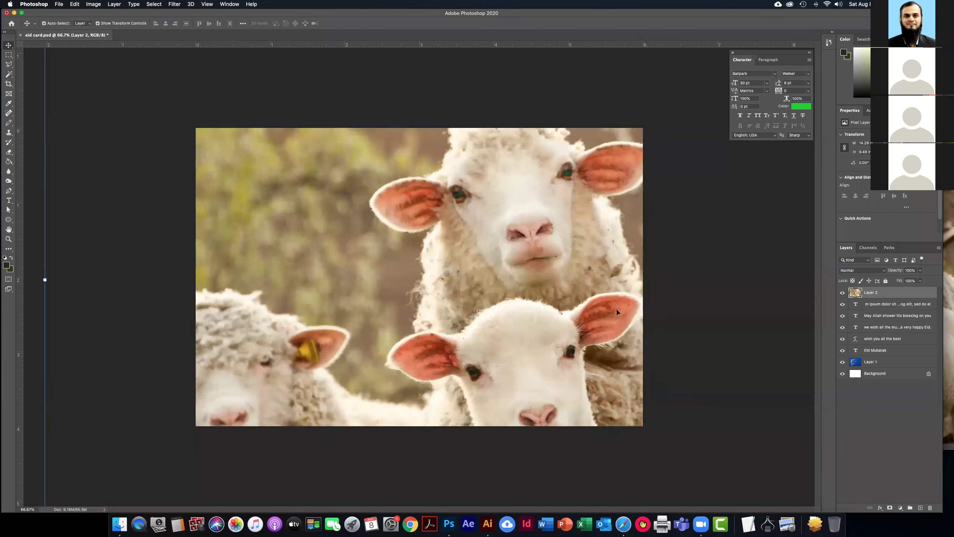
# Scale the sheep photo to about 1.56 by 1.04 in, place it between the white greeting and the curved green line, and deselect
pyautogui.moveTo(516, 228); pyautogui.dragTo(232, 168)
pyautogui.click(176, 137)
pyautogui.moveTo(189, 151); pyautogui.dragTo(360, 220)
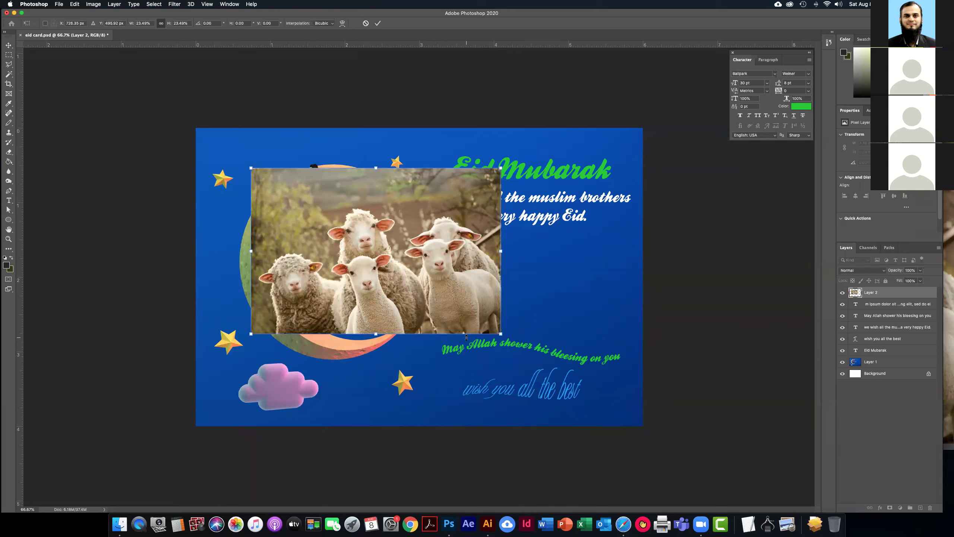
pyautogui.moveTo(477, 289); pyautogui.dragTo(501, 329)
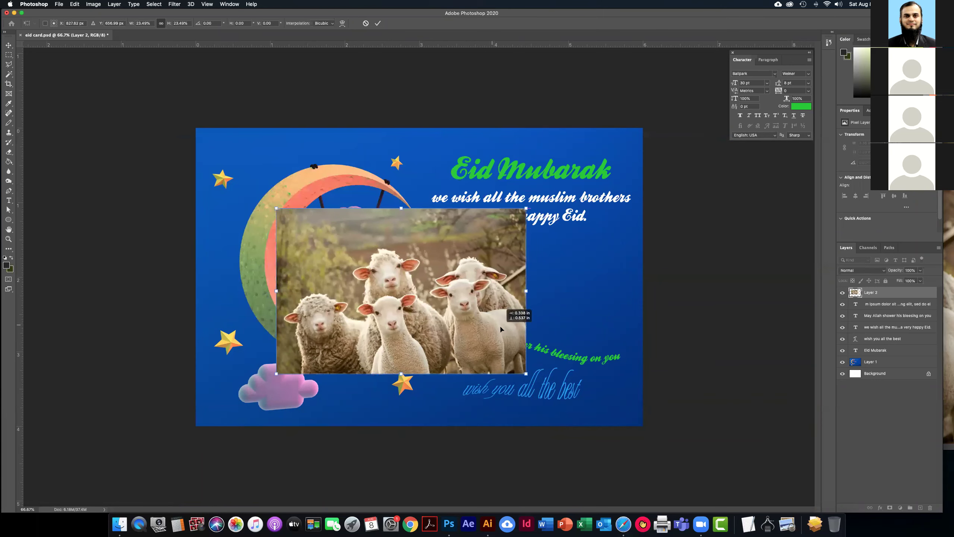
pyautogui.moveTo(526, 208); pyautogui.dragTo(402, 294)
pyautogui.moveTo(353, 350); pyautogui.dragTo(551, 296)
pyautogui.press('Return')
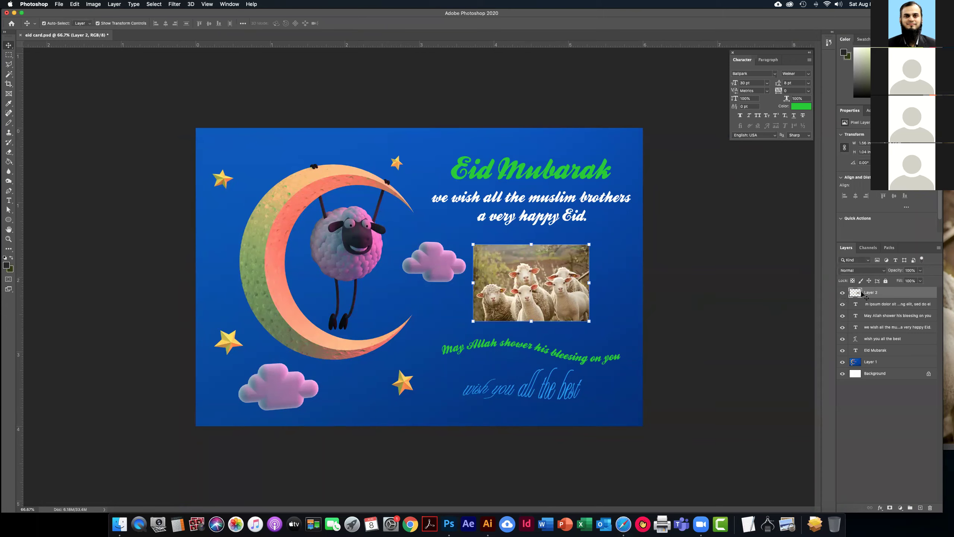
pyautogui.click(699, 277)
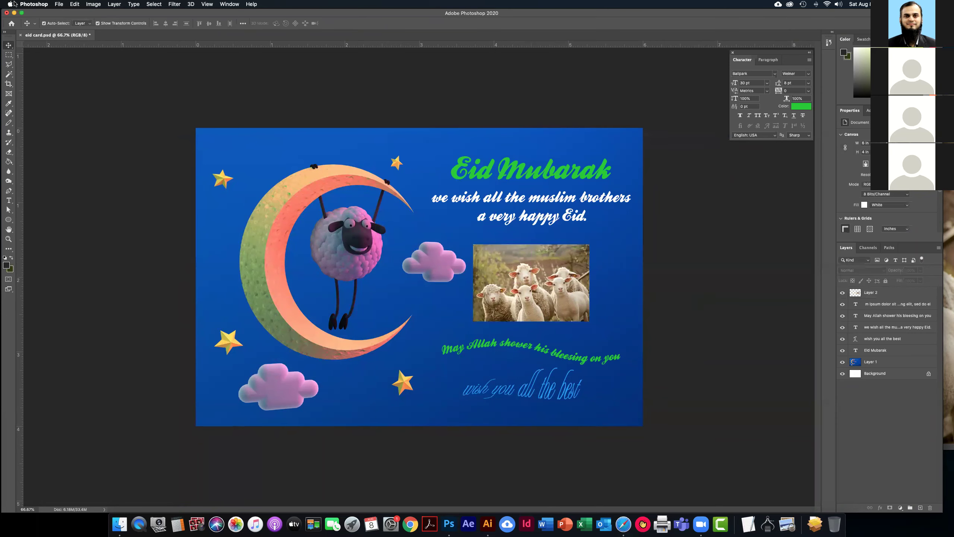
# Open the rainbow and sun picture shutterstock_155269205.jpg and detach it into a floating window beside the card
pyautogui.click(57, 4)
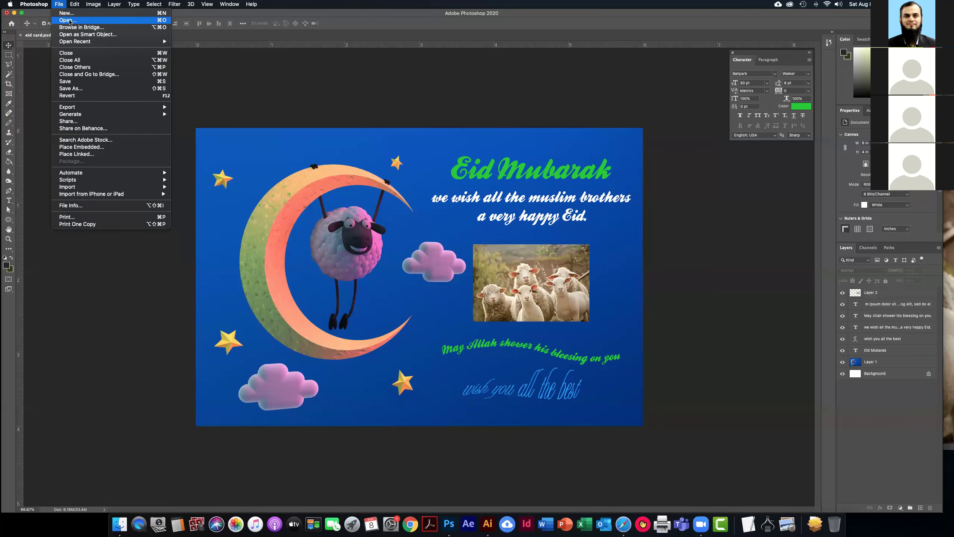
pyautogui.click(68, 20)
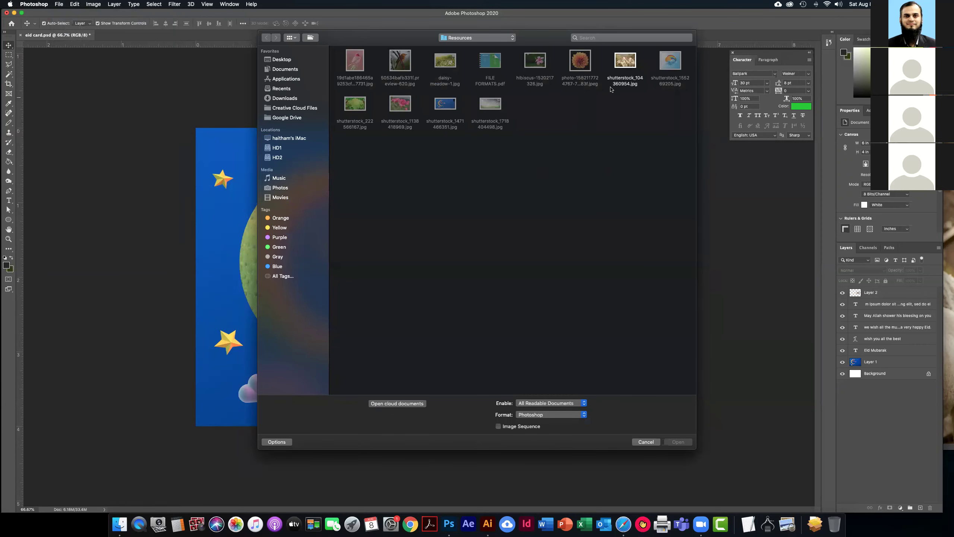
pyautogui.doubleClick(672, 60)
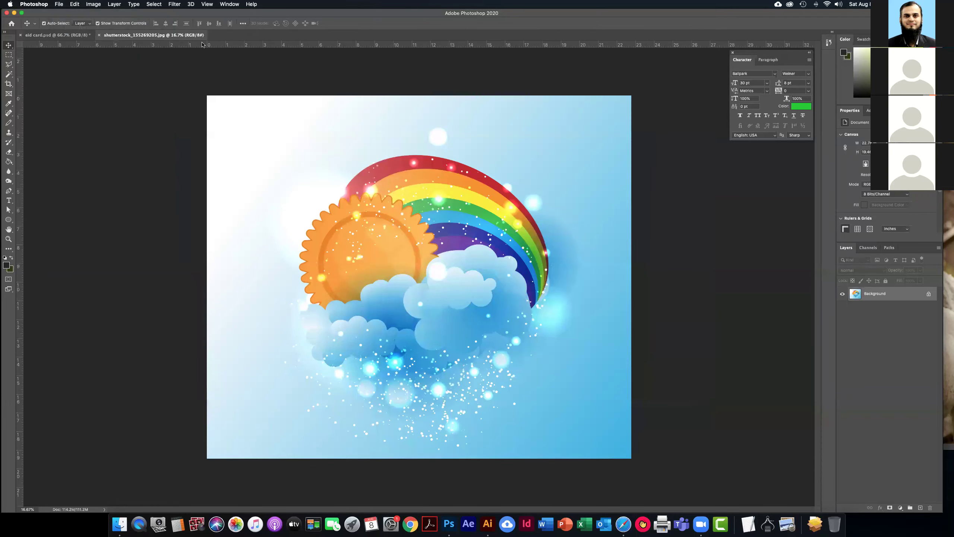
pyautogui.moveTo(171, 36); pyautogui.dragTo(432, 57)
pyautogui.moveTo(609, 180); pyautogui.dragTo(575, 116)
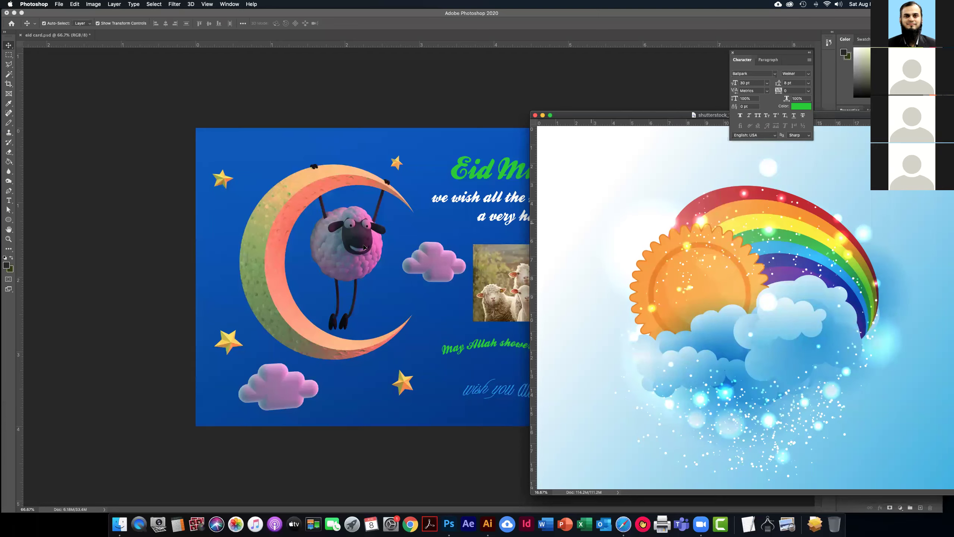
# Copy the rainbow picture into the card, try to reposition and transform it, and hide its new layer
pyautogui.moveTo(364, 247); pyautogui.dragTo(324, 213)
pyautogui.moveTo(371, 386); pyautogui.dragTo(225, 60)
pyautogui.press('super+t')
pyautogui.moveTo(301, 180); pyautogui.dragTo(381, 194)
pyautogui.click(843, 293)
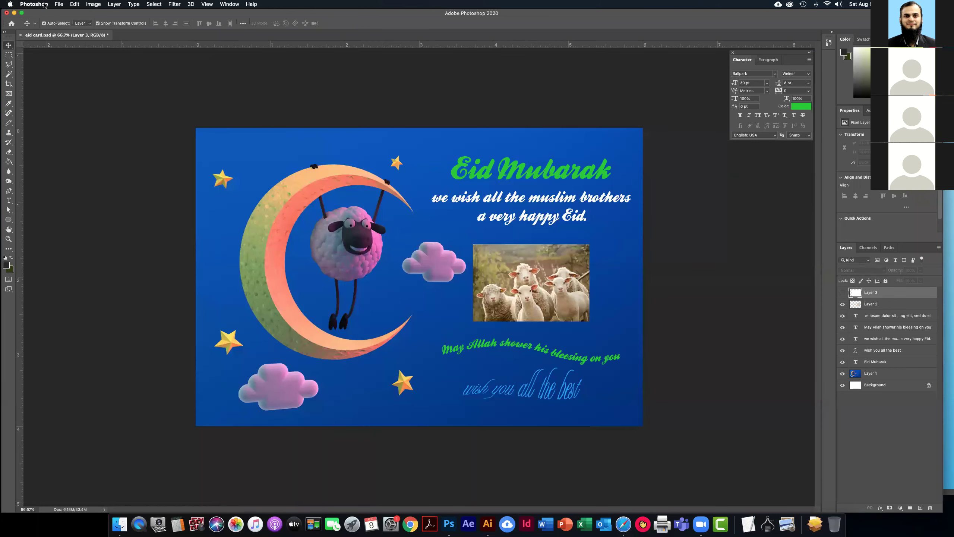
# Bring the floating window of shutterstock_104360954.jpg to the front and close it
pyautogui.click(229, 4)
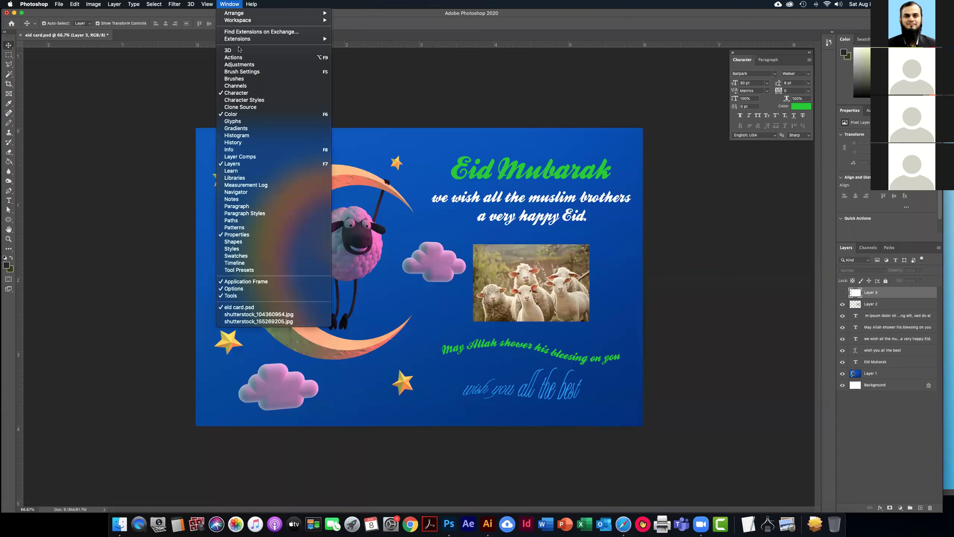
pyautogui.click(275, 317)
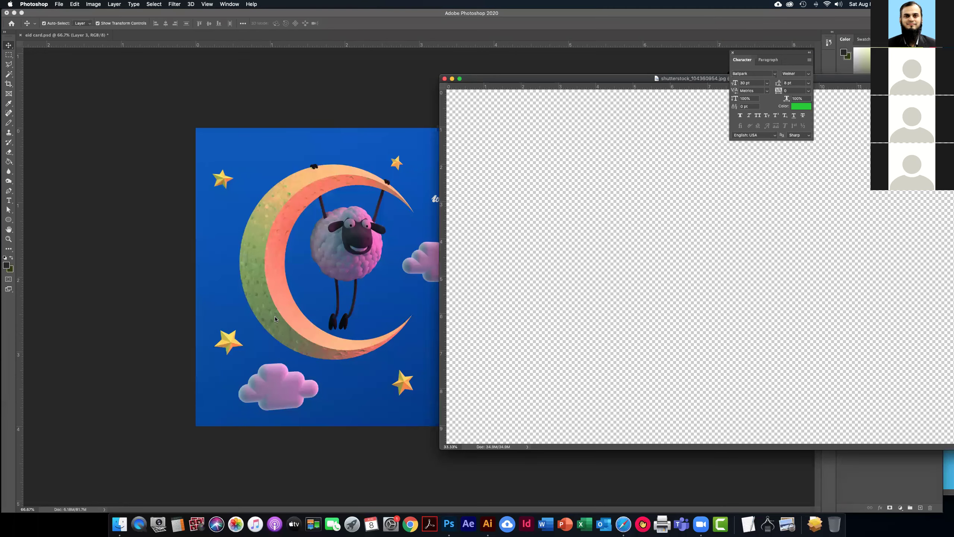
pyautogui.click(445, 79)
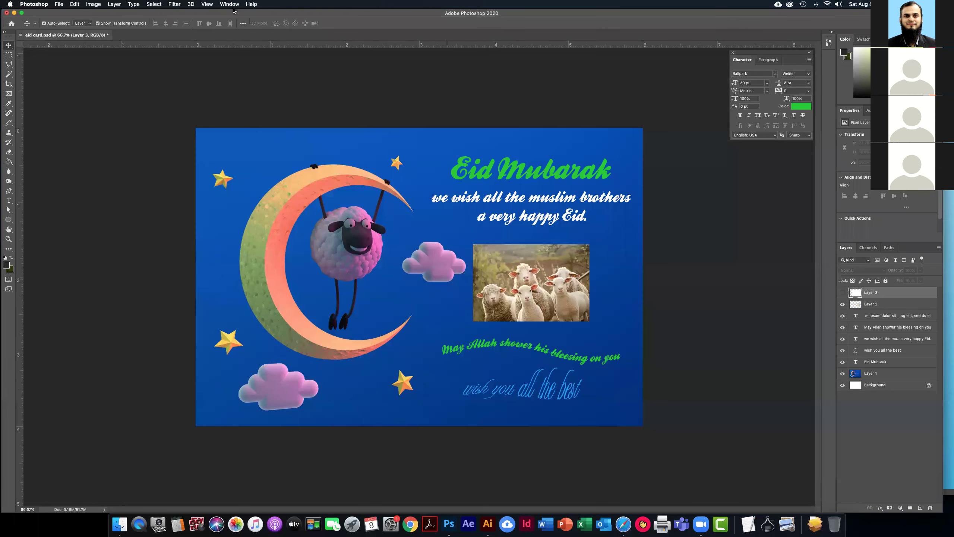
# Bring up the floating window of shutterstock_155269205.jpg and dock it as a tab next to the card
pyautogui.click(228, 3)
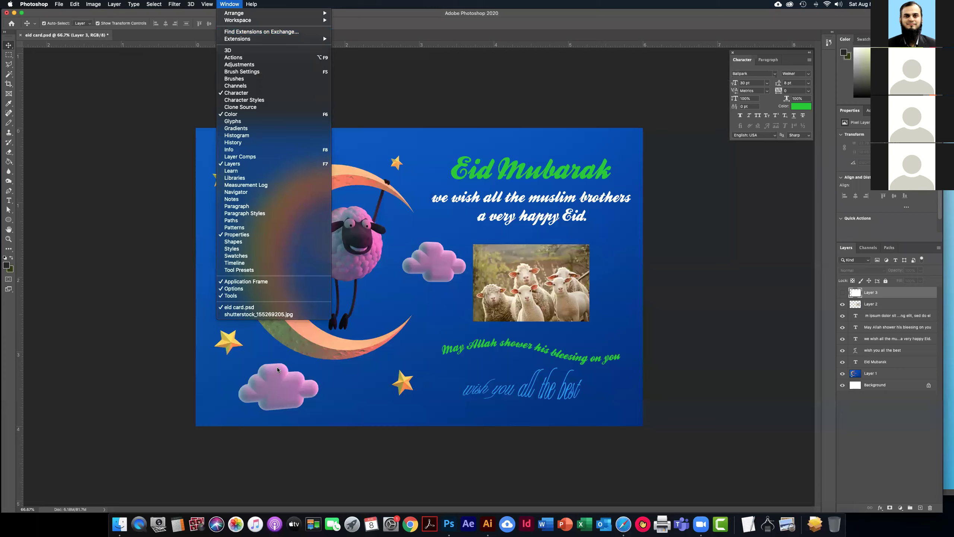
pyautogui.click(283, 317)
pyautogui.moveTo(665, 113); pyautogui.dragTo(196, 34)
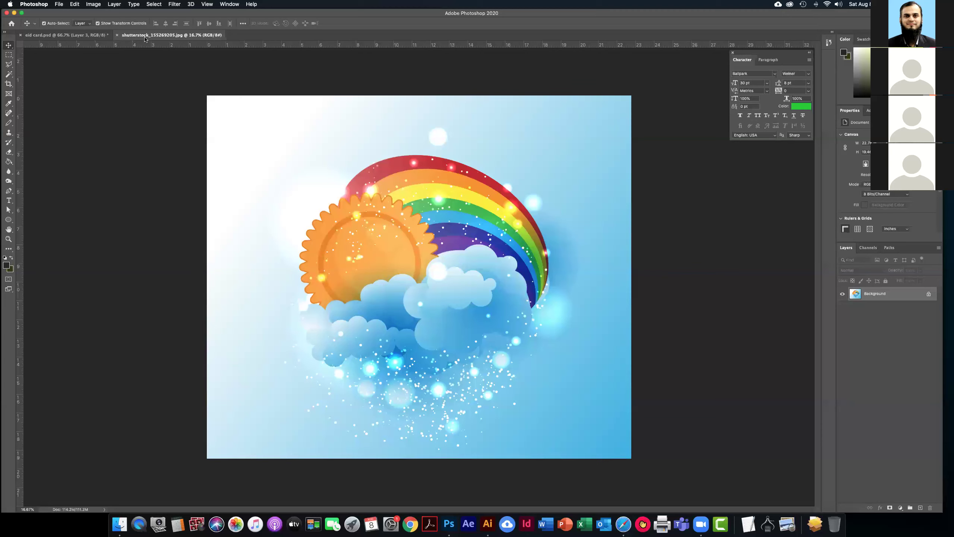
# Copy the rainbow picture from its docked document into eid card.psd as another new layer
pyautogui.moveTo(299, 177); pyautogui.dragTo(65, 34)
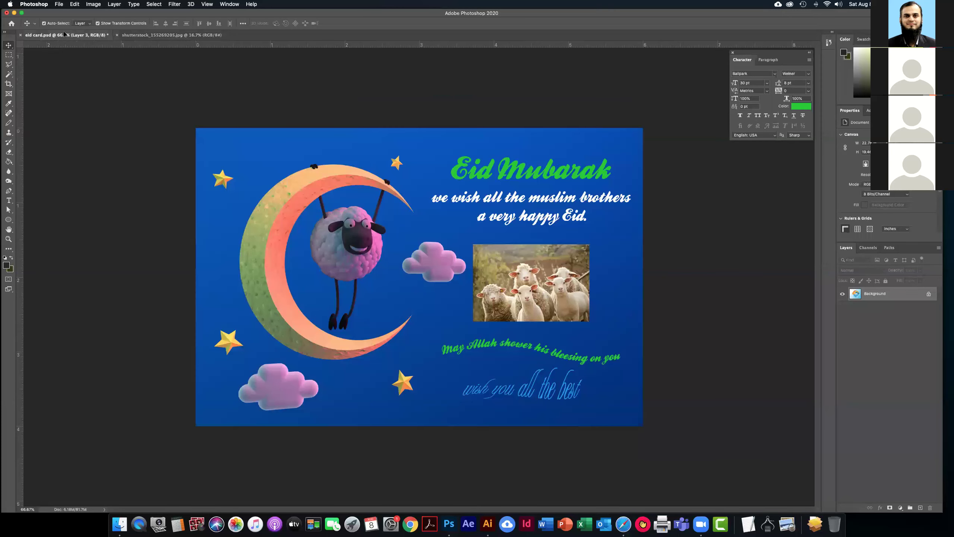
pyautogui.moveTo(364, 247); pyautogui.dragTo(363, 245)
# Shrink the newly copied rainbow picture to a small thumbnail and place it just below the sheep photo, over the bottom greeting lines
pyautogui.moveTo(425, 307); pyautogui.dragTo(638, 485)
pyautogui.moveTo(447, 281); pyautogui.dragTo(609, 358)
pyautogui.moveTo(383, 244); pyautogui.dragTo(496, 352)
pyautogui.moveTo(440, 278); pyautogui.dragTo(487, 360)
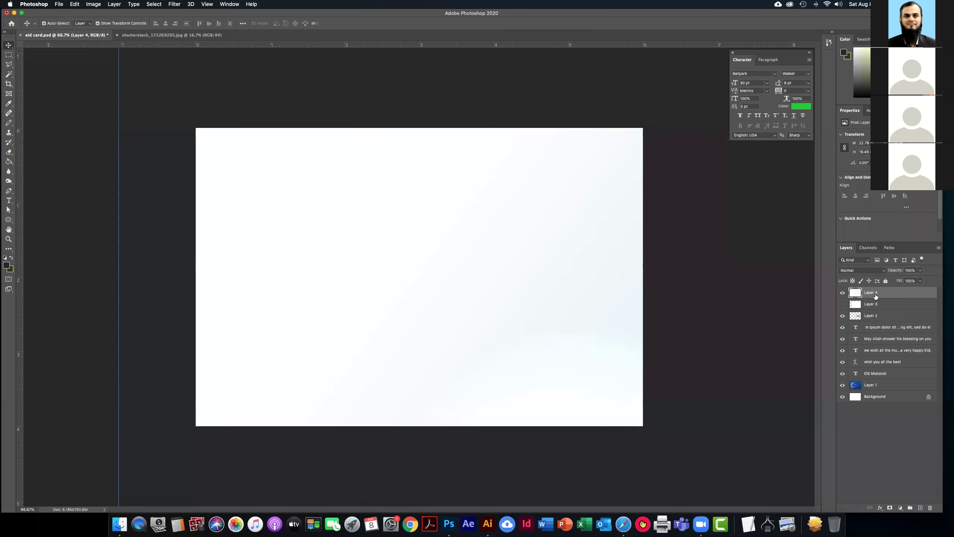
pyautogui.moveTo(298, 247); pyautogui.dragTo(303, 256)
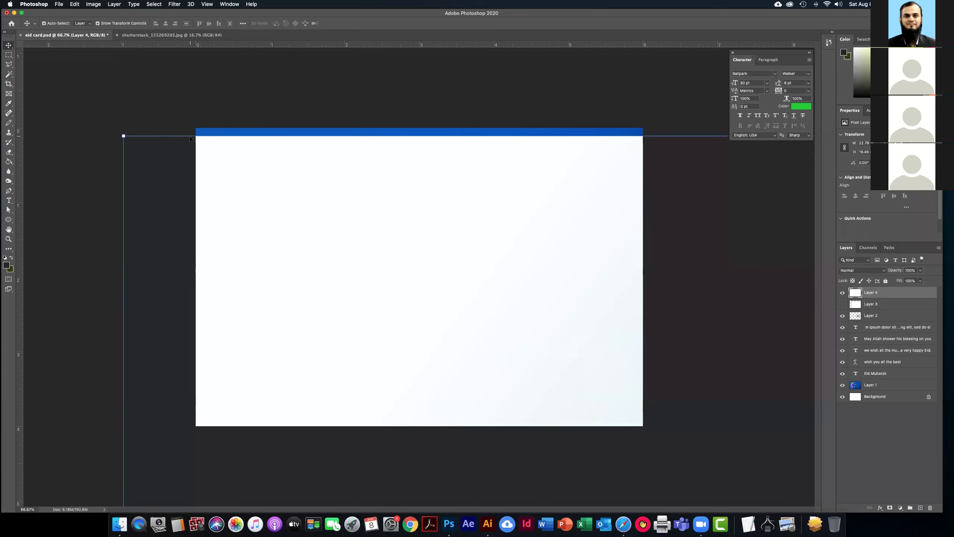
pyautogui.moveTo(117, 140); pyautogui.dragTo(601, 476)
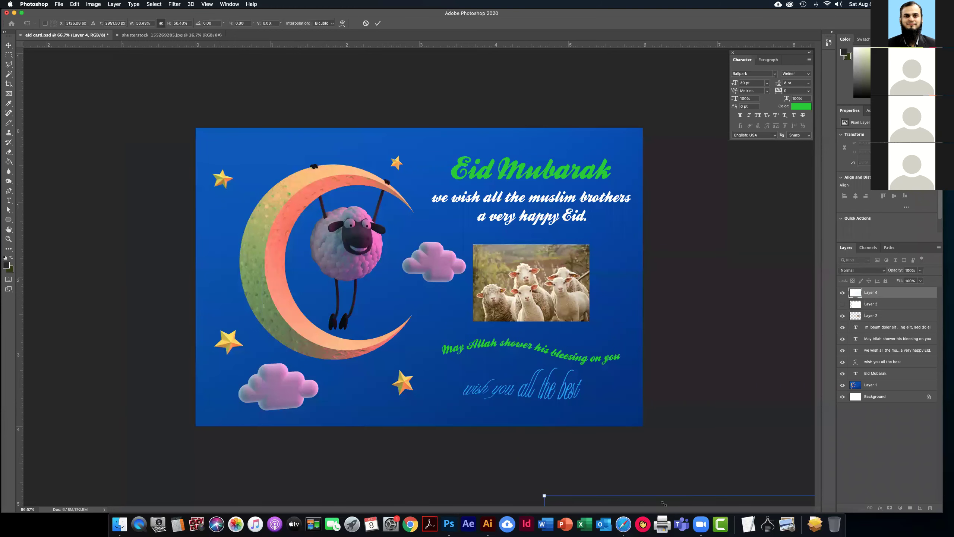
pyautogui.moveTo(544, 496); pyautogui.dragTo(318, 166)
pyautogui.moveTo(483, 154); pyautogui.dragTo(392, 212)
pyautogui.moveTo(411, 272); pyautogui.dragTo(563, 364)
pyautogui.press('Return')
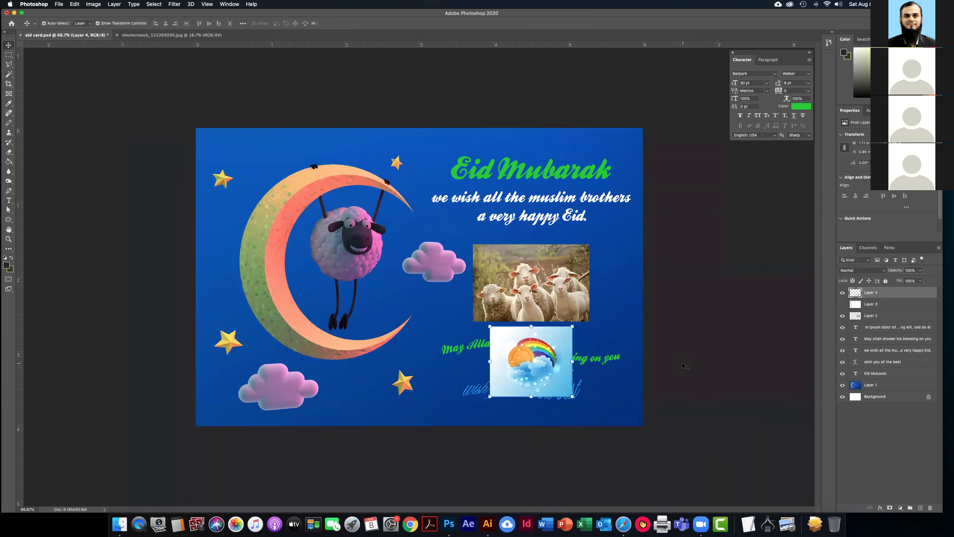
# Select the sheep photo and the rainbow picture together, scale them to 60.19% and move the pair up between the greeting texts
pyautogui.click(560, 311)
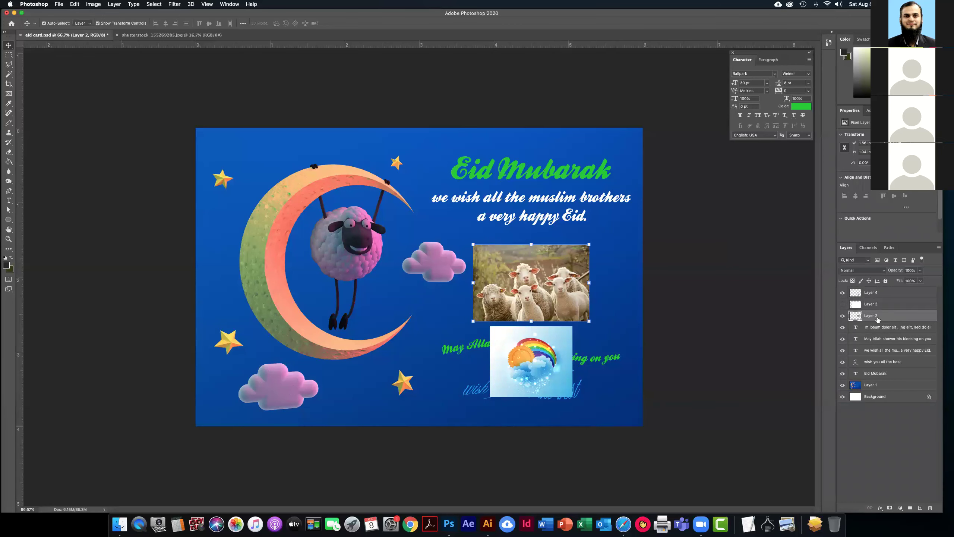
pyautogui.click(878, 293)
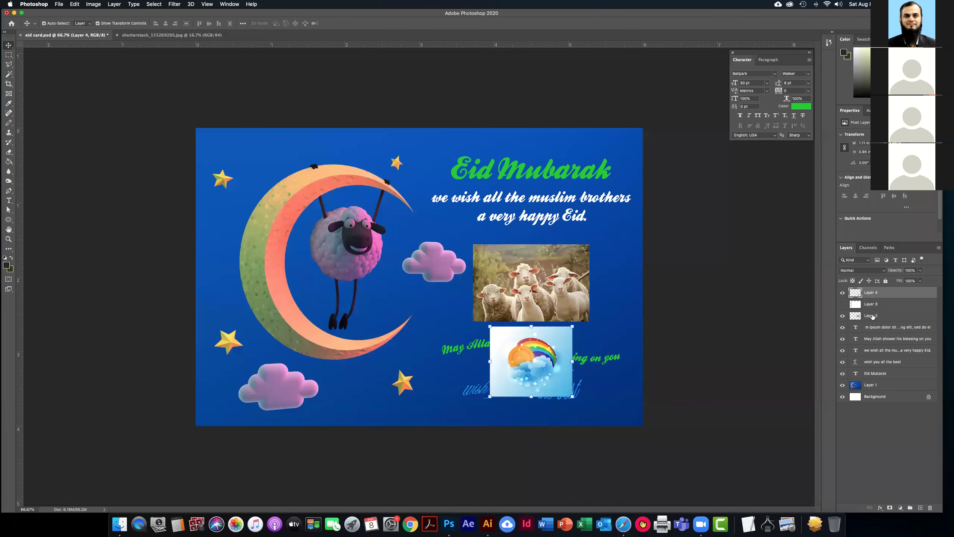
pyautogui.click(638, 326)
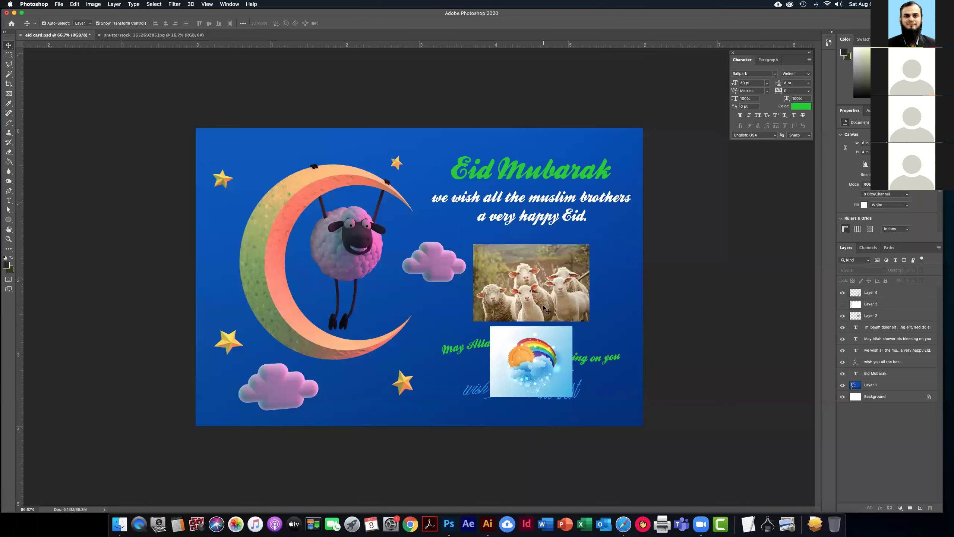
pyautogui.click(544, 308)
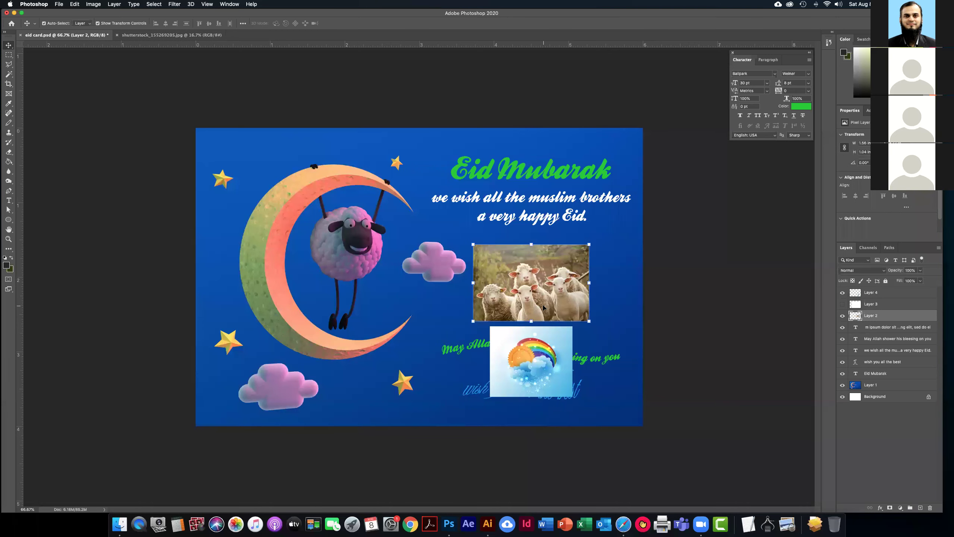
pyautogui.keyDown('shift'); pyautogui.click(548, 357); pyautogui.keyUp('shift')
pyautogui.moveTo(591, 244); pyautogui.dragTo(549, 267)
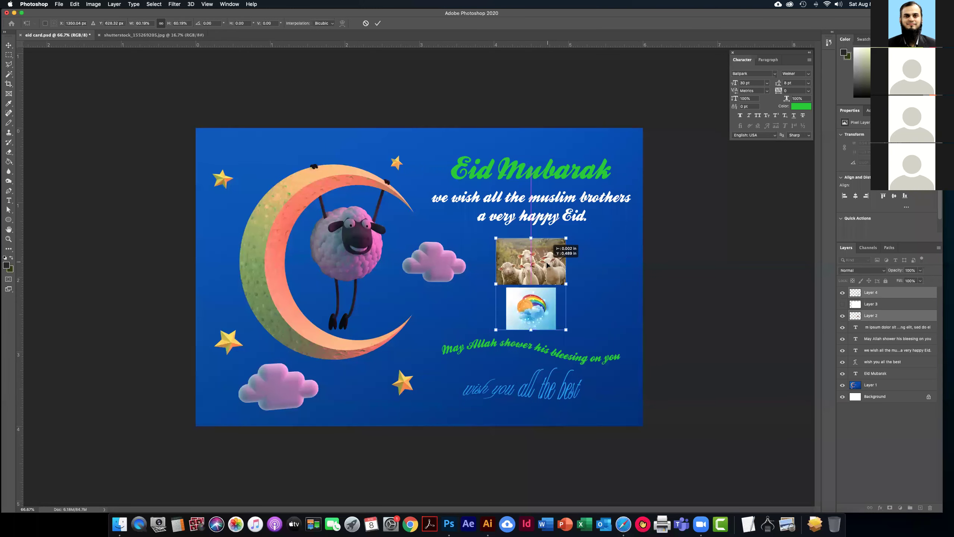
pyautogui.press('Return')
pyautogui.click(718, 278)
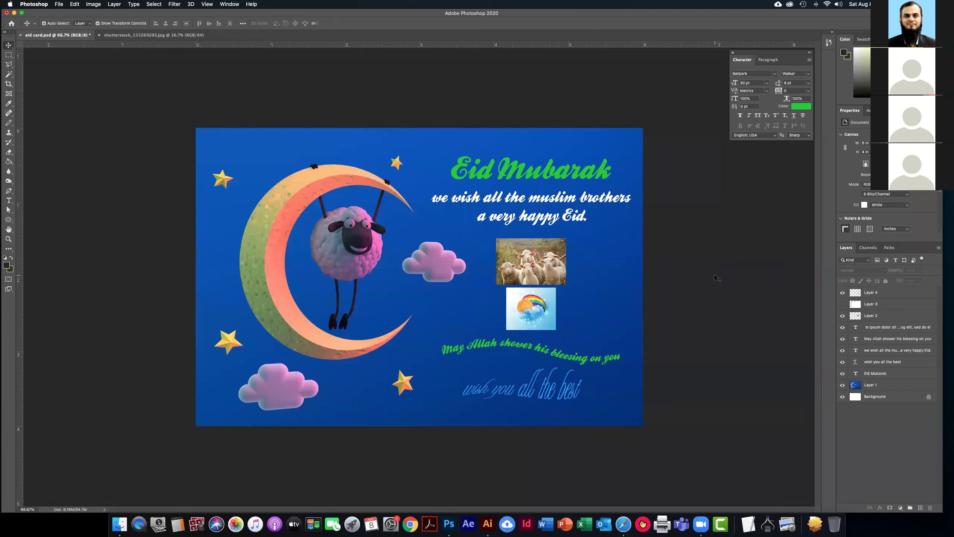
# Select the rainbow picture and the sheep photo in turn to check which layer each one is on
pyautogui.click(547, 315)
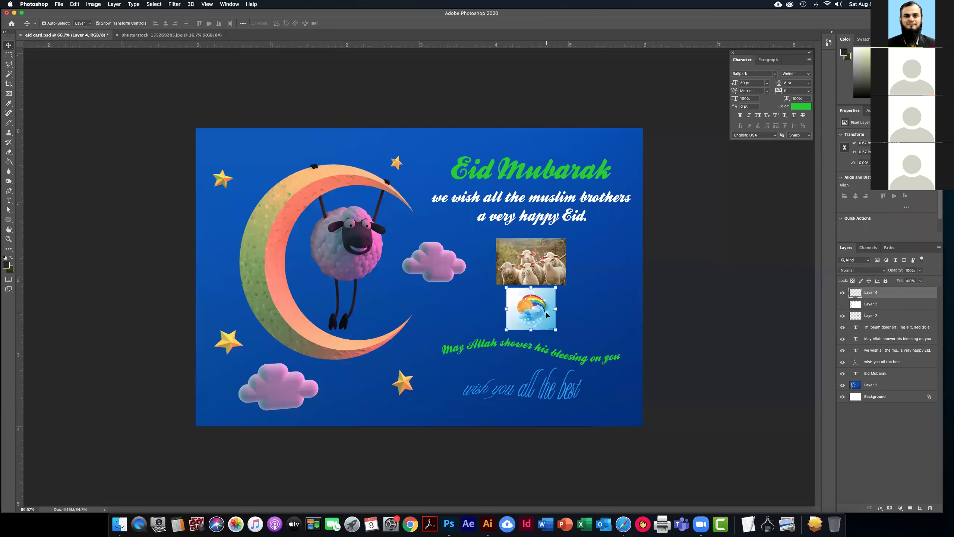
pyautogui.click(710, 314)
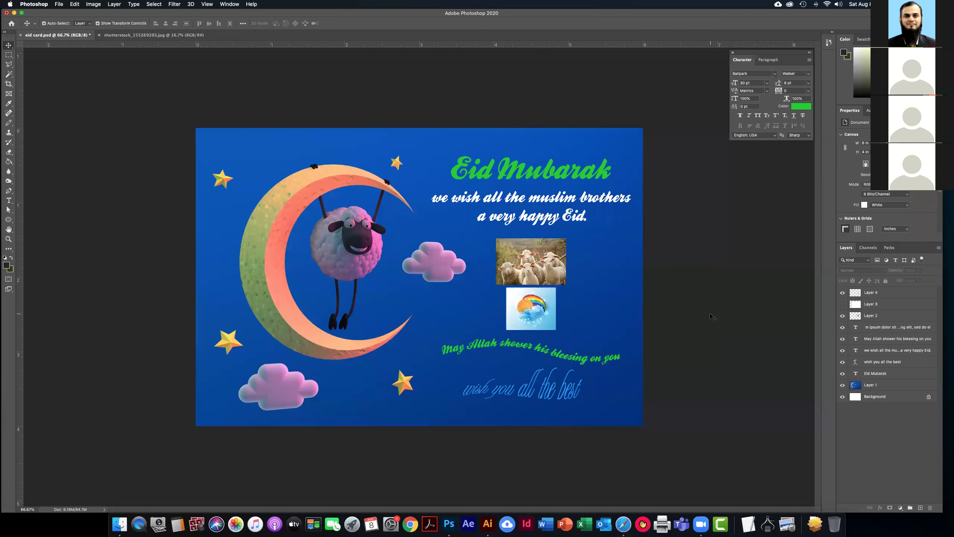
pyautogui.click(549, 259)
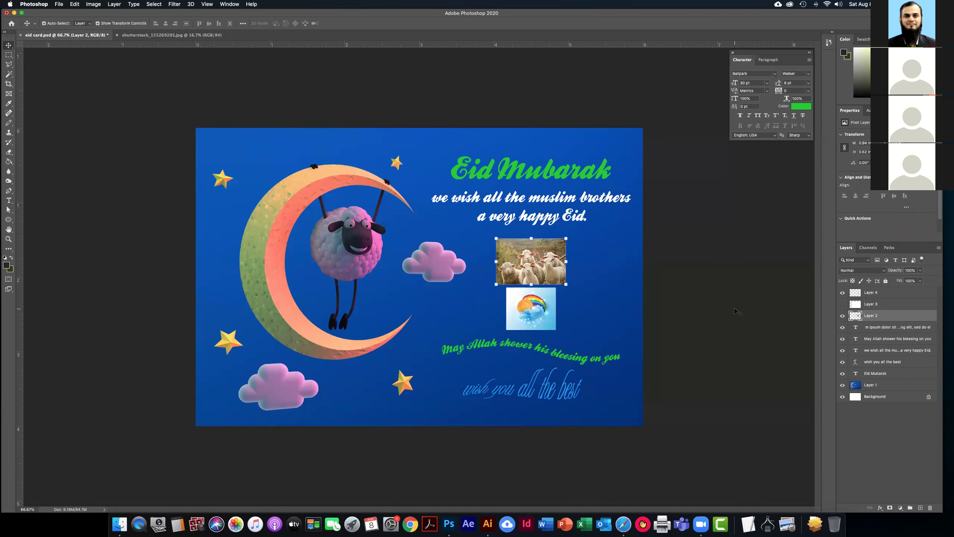
pyautogui.click(867, 294)
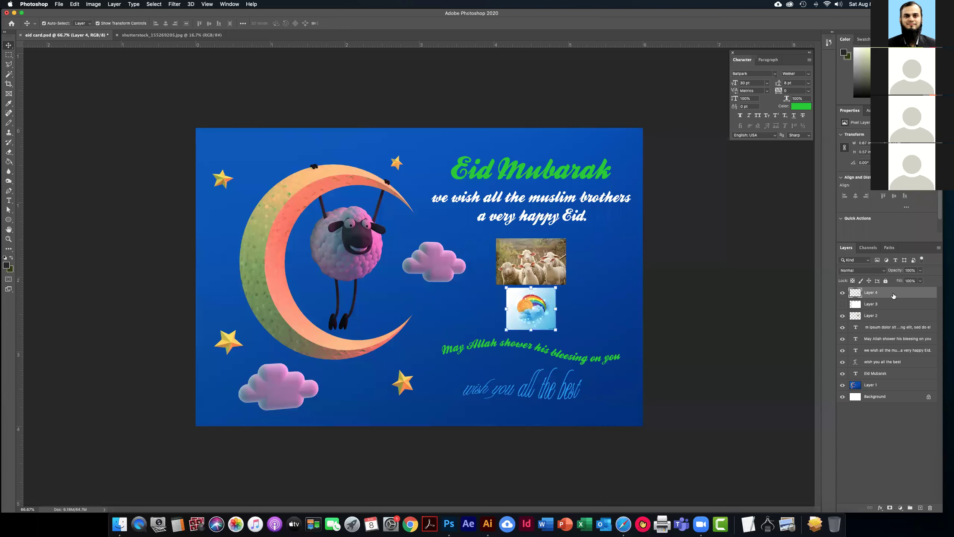
# Try a Levels adjustment on the sheep photo alone, with midtones at 0.32 and the white input level at 224
pyautogui.click(539, 267)
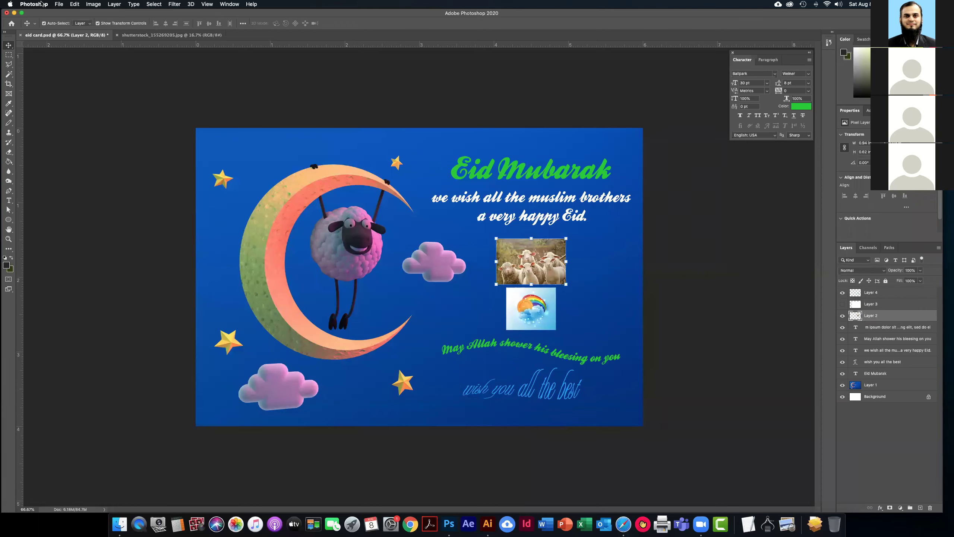
pyautogui.click(93, 4)
pyautogui.moveTo(166, 25)
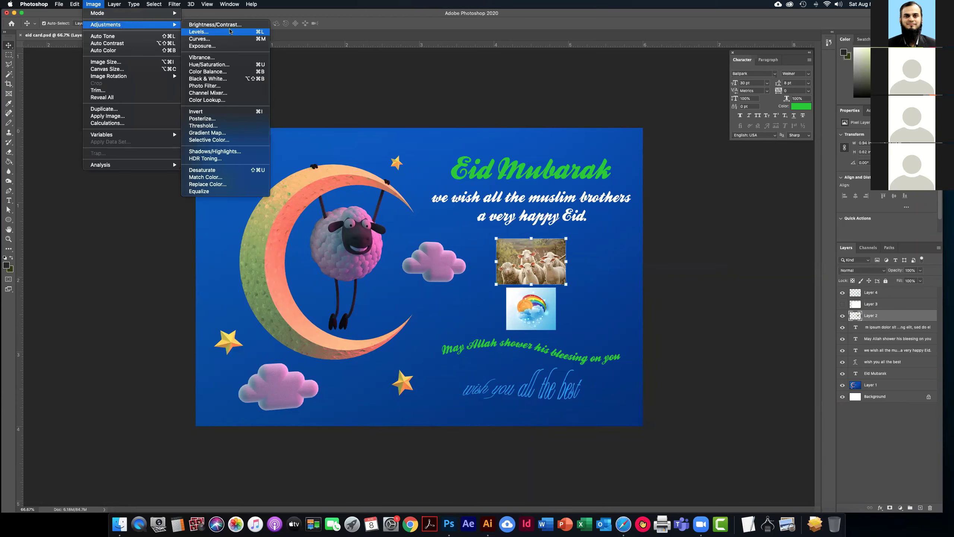
pyautogui.press('Return')
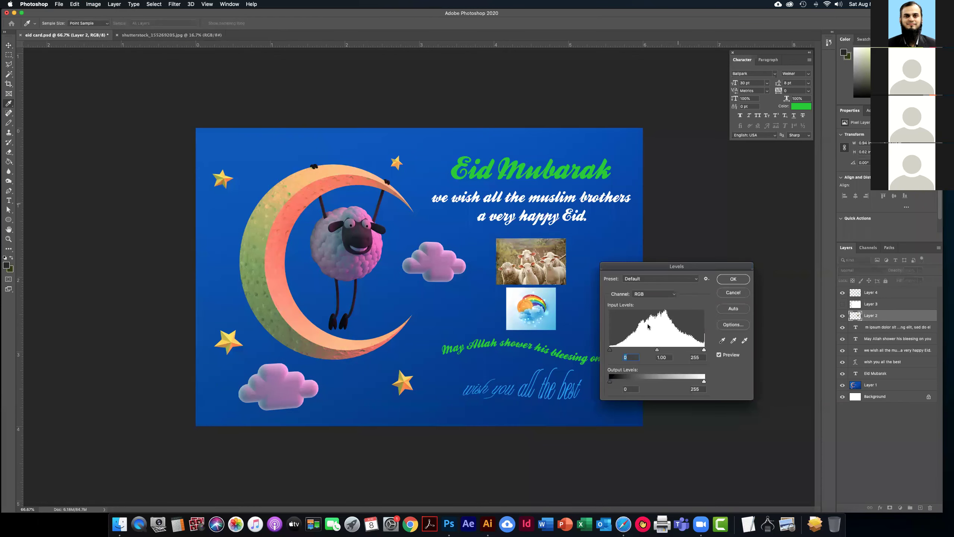
pyautogui.moveTo(657, 349); pyautogui.dragTo(693, 351)
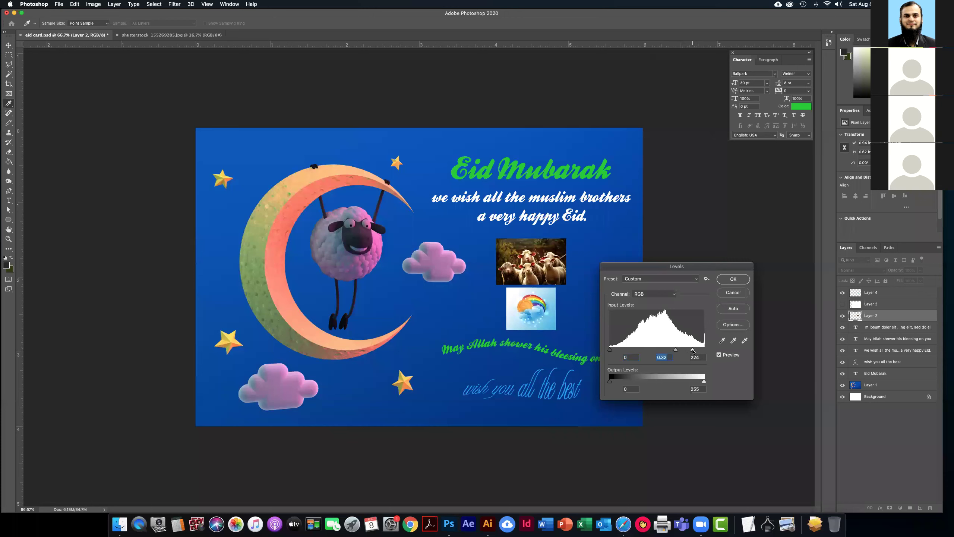
pyautogui.click(733, 293)
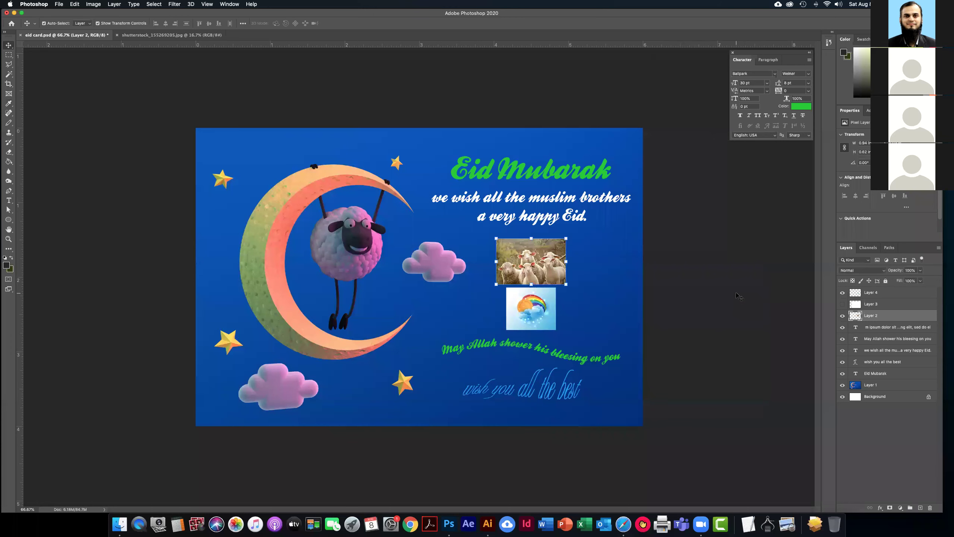
pyautogui.click(742, 302)
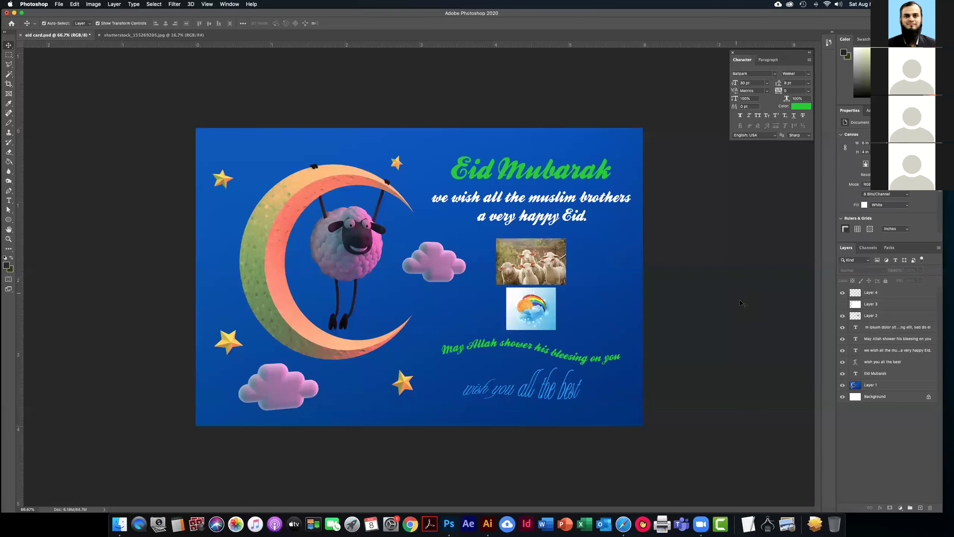
# Move the rainbow picture's layer directly above the sheep photo's layer and merge the two into one layer
pyautogui.moveTo(874, 294); pyautogui.dragTo(872, 314)
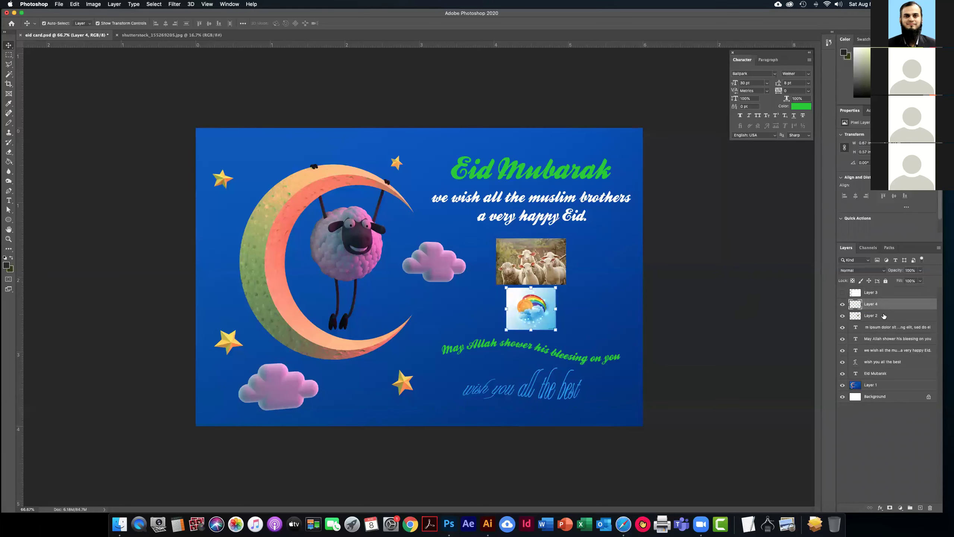
pyautogui.keyDown('shift'); pyautogui.click(875, 317); pyautogui.keyUp('shift')
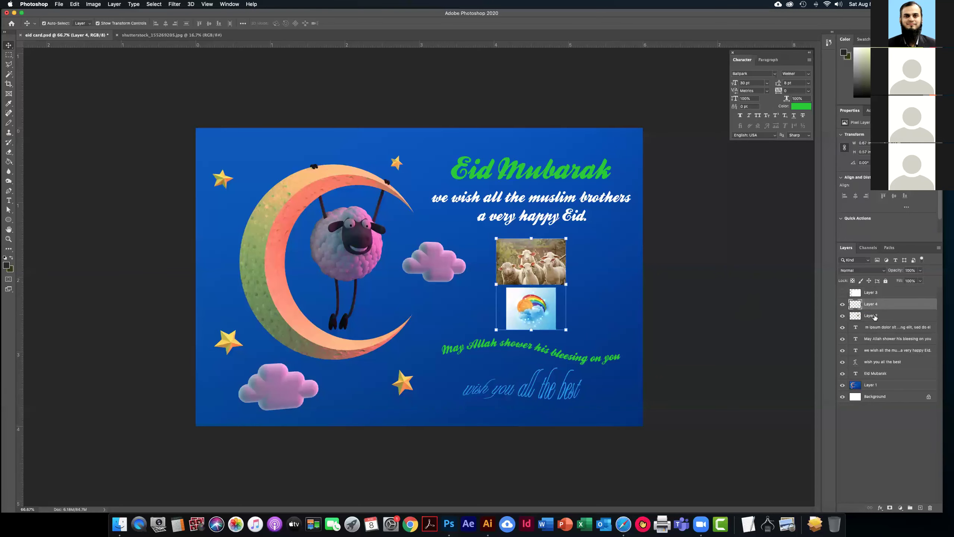
pyautogui.click(938, 247)
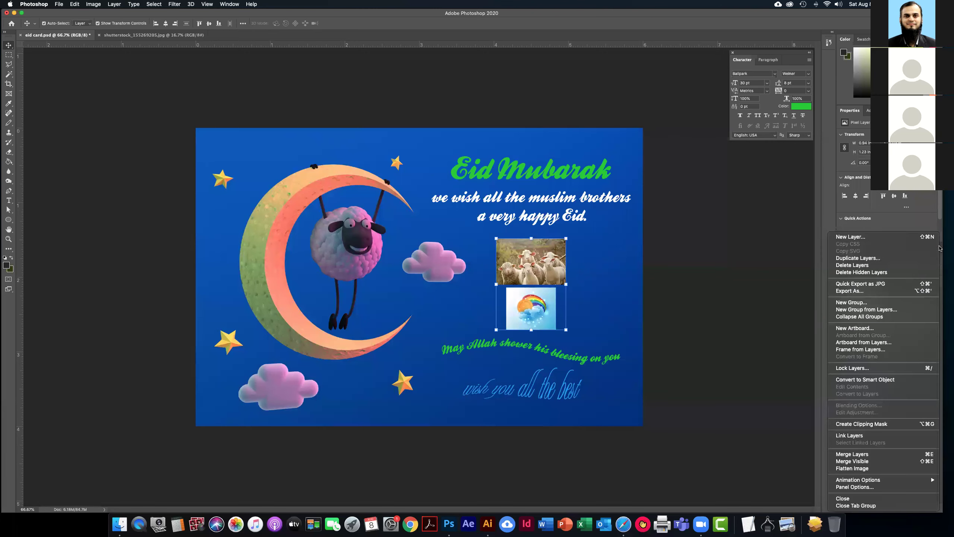
pyautogui.click(889, 454)
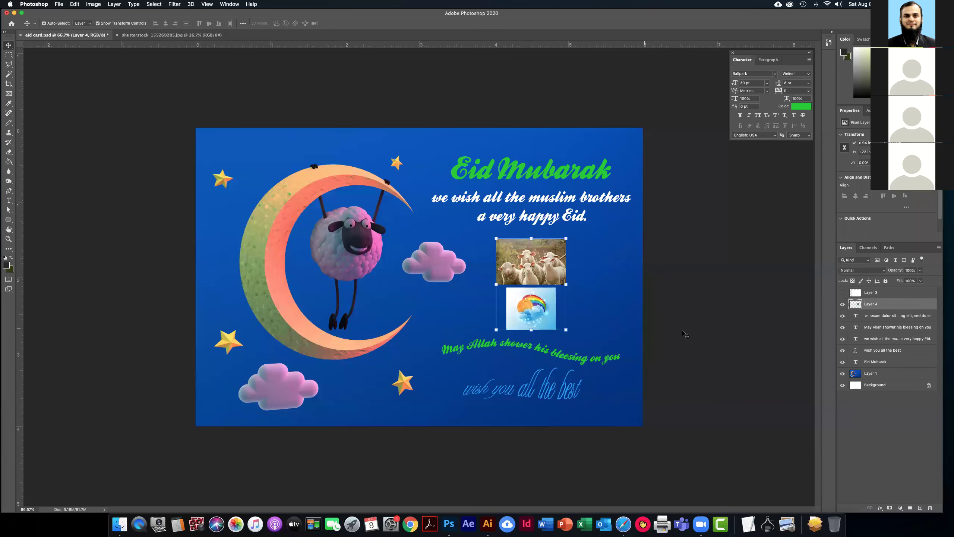
pyautogui.moveTo(545, 264); pyautogui.dragTo(557, 269)
pyautogui.press('super+z')
# Apply Hue/Saturation to the merged pictures with hue -43, saturation +2 and lightness +38
pyautogui.click(93, 3)
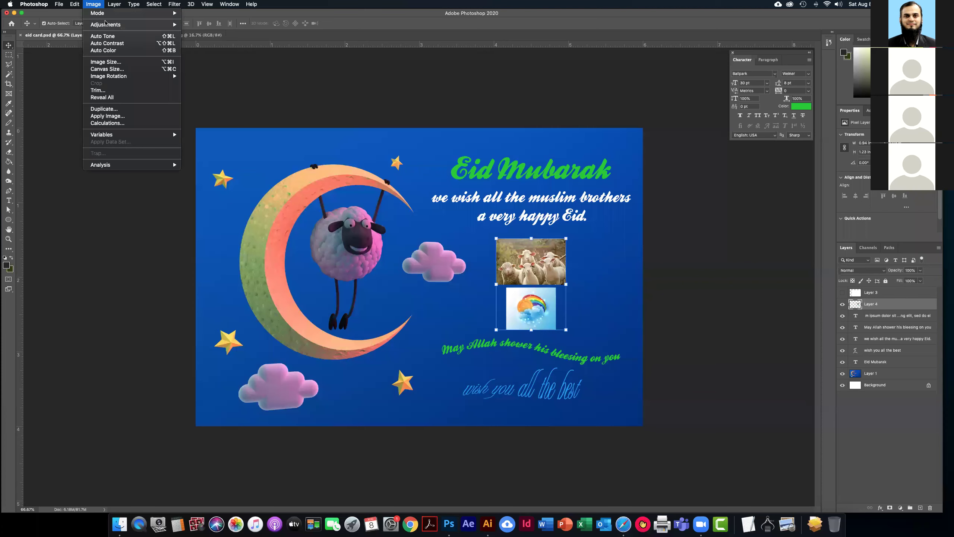
pyautogui.moveTo(112, 24)
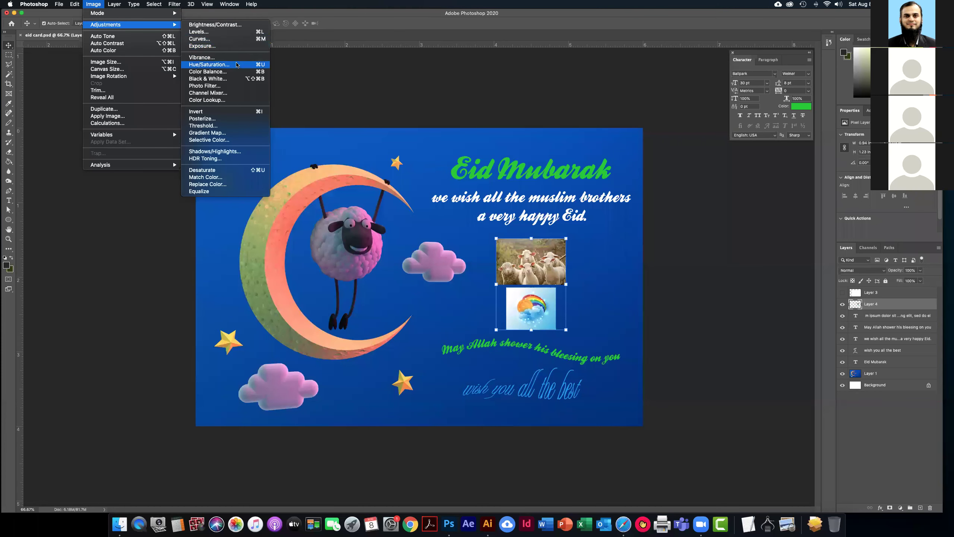
pyautogui.press('super+u')
pyautogui.moveTo(696, 126); pyautogui.dragTo(711, 162)
pyautogui.click(698, 145)
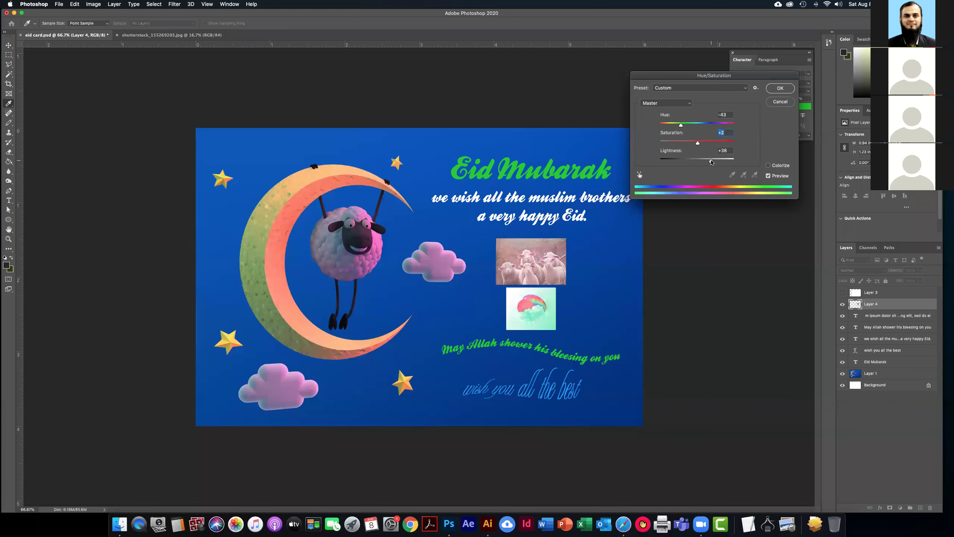
pyautogui.click(780, 88)
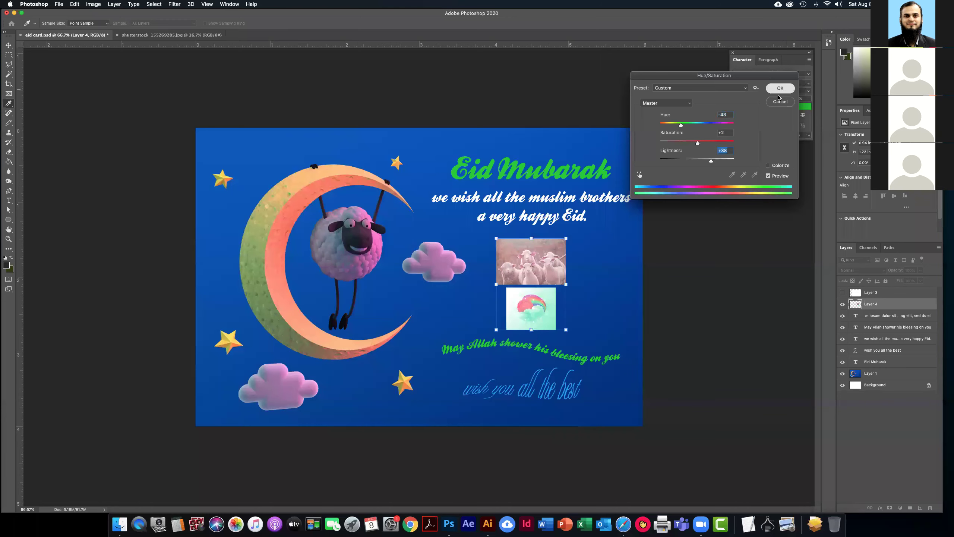
pyautogui.press('v')
pyautogui.click(686, 309)
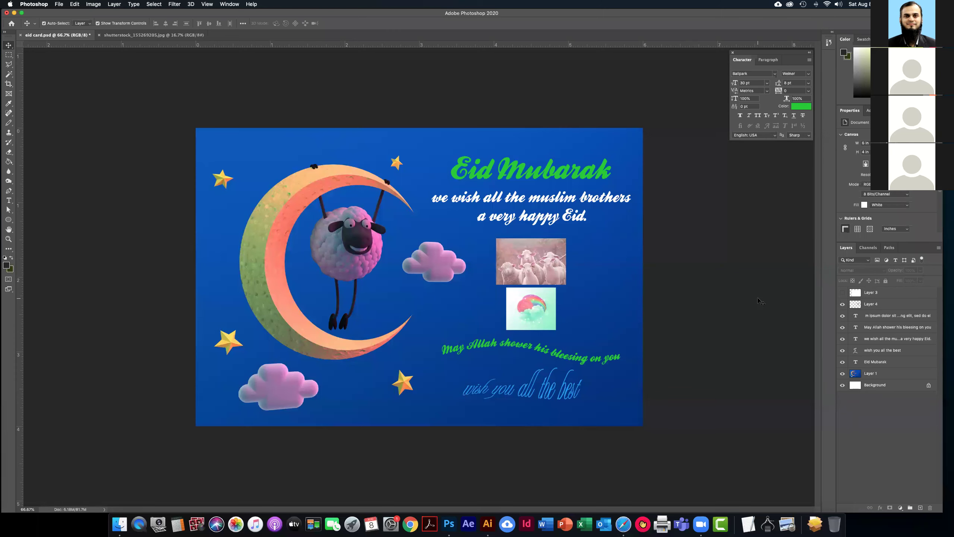
# Zoom the card out to 50% to view the whole design
pyautogui.click(8, 239)
pyautogui.keyDown('alt'); pyautogui.click(443, 298); pyautogui.keyUp('alt')
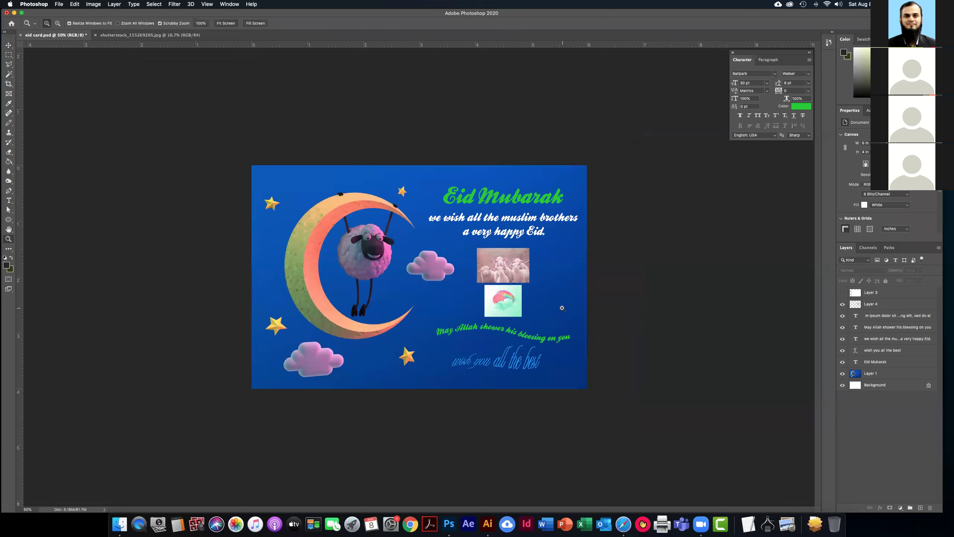
pyautogui.click(8, 46)
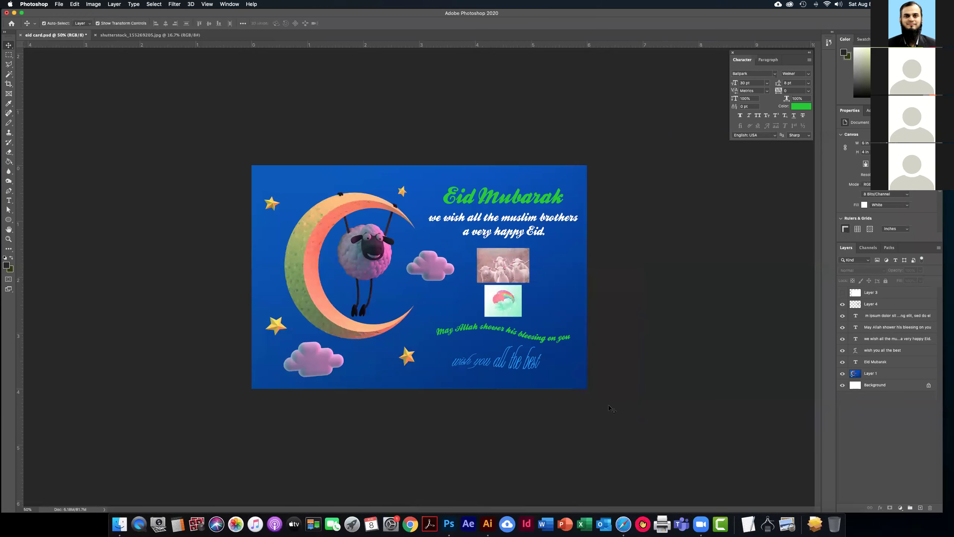
pyautogui.click(702, 525)
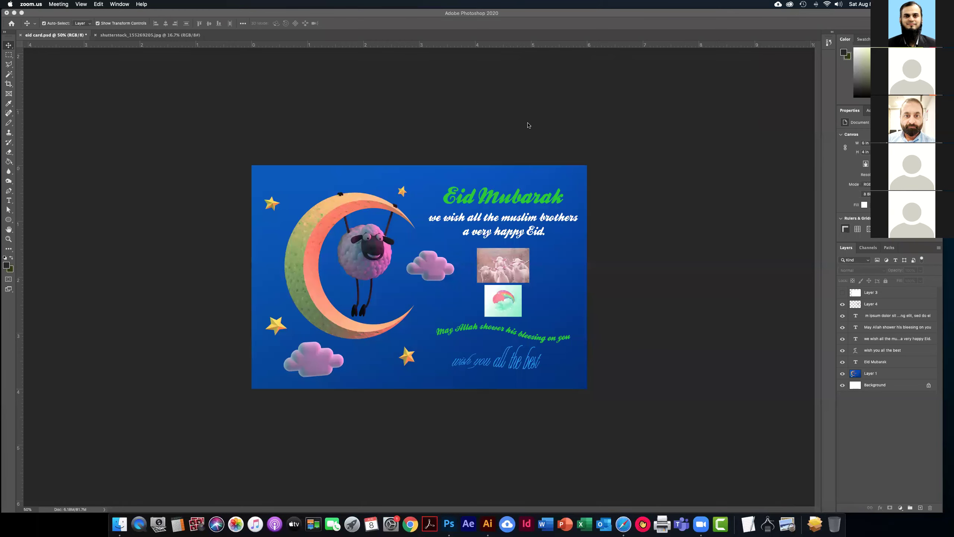
pyautogui.click(452, 110)
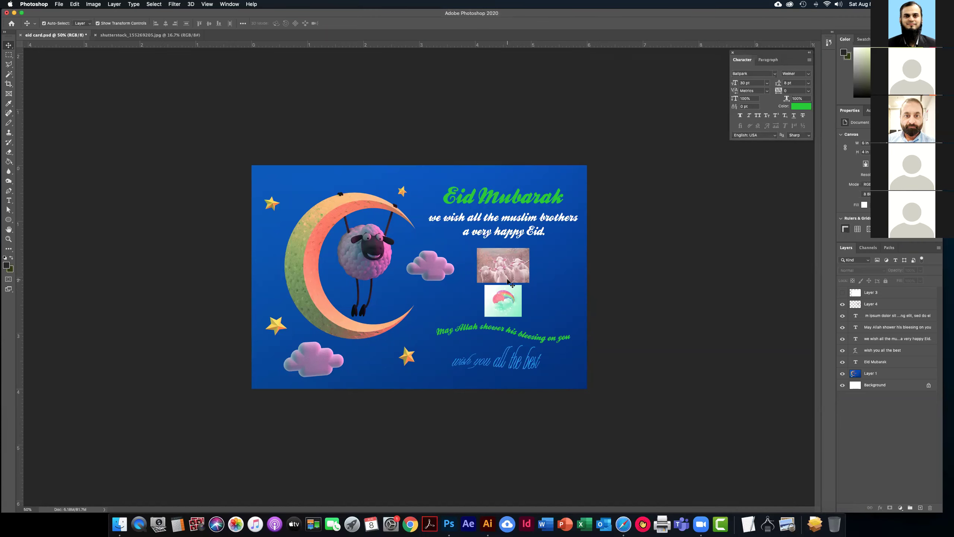
# Add a paragraph text box over the two merged pictures and fill it with three lines of filler text reading "vdfgbg gdfgdf gdfg"
pyautogui.moveTo(8, 201); pyautogui.dragTo(36, 203)
pyautogui.moveTo(443, 248); pyautogui.dragTo(574, 320)
pyautogui.write('H')
pyautogui.write('dfgbg')
pyautogui.press('Return')
pyautogui.write('dfgbgfg')
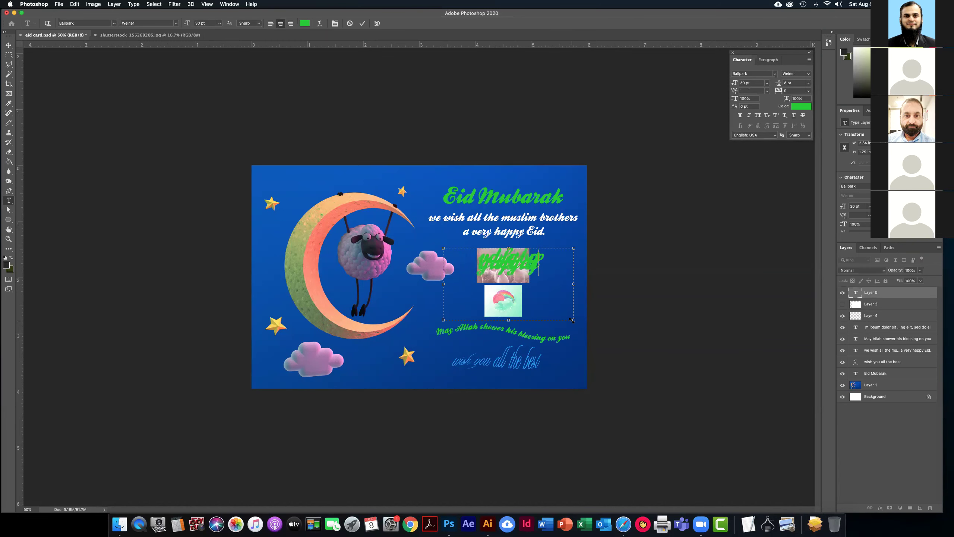
pyautogui.press('Return')
pyautogui.write('gfgfgfg')
pyautogui.click(8, 45)
# Set the leading of the three-line filler text to 24 pt and commit the text
pyautogui.doubleClick(509, 252)
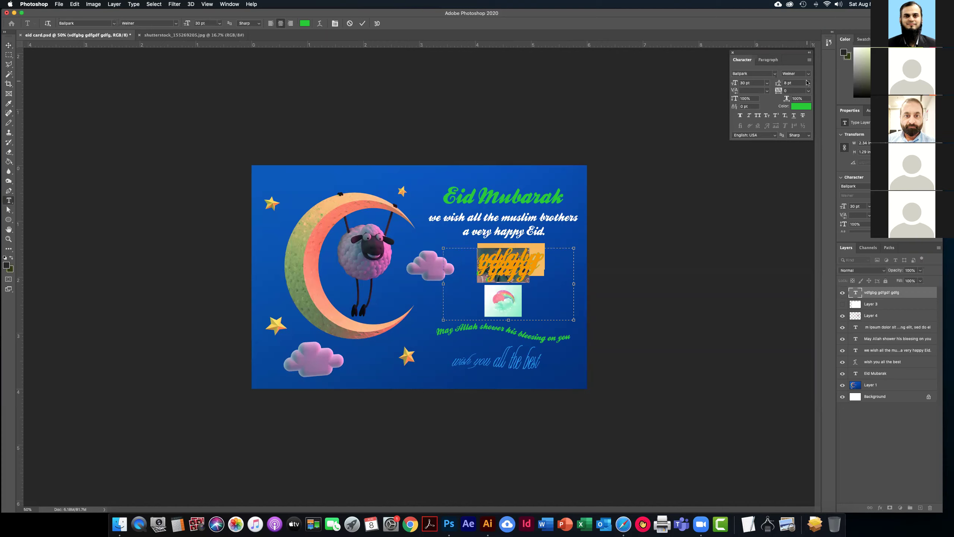
pyautogui.click(809, 83)
pyautogui.click(801, 150)
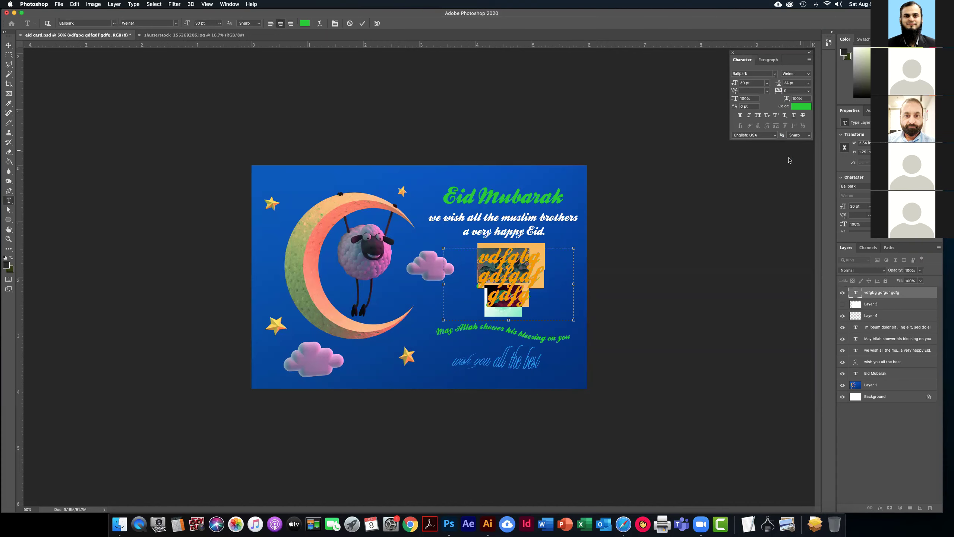
pyautogui.press('Escape')
pyautogui.press('v')
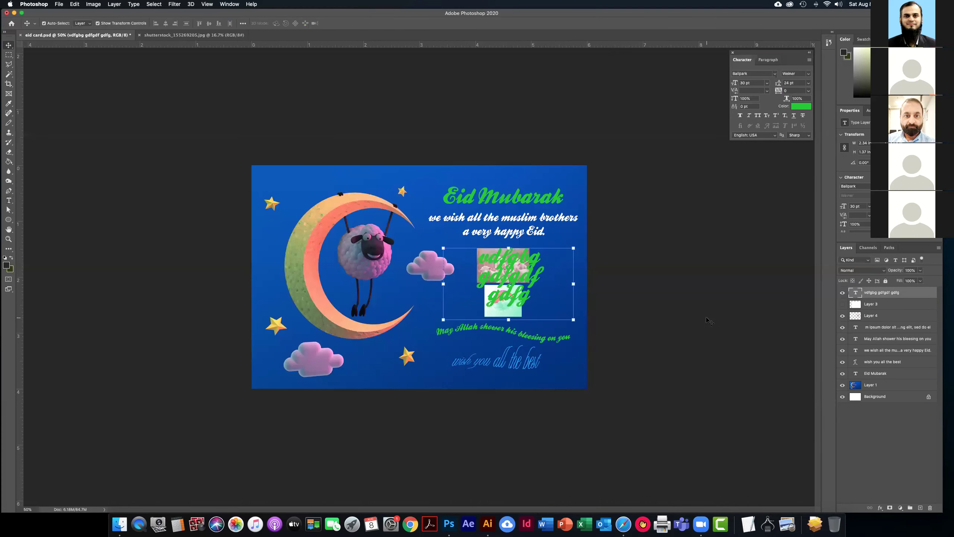
# Hide the merged pictures' layer and shift the filler text slightly left and down on the card
pyautogui.click(842, 316)
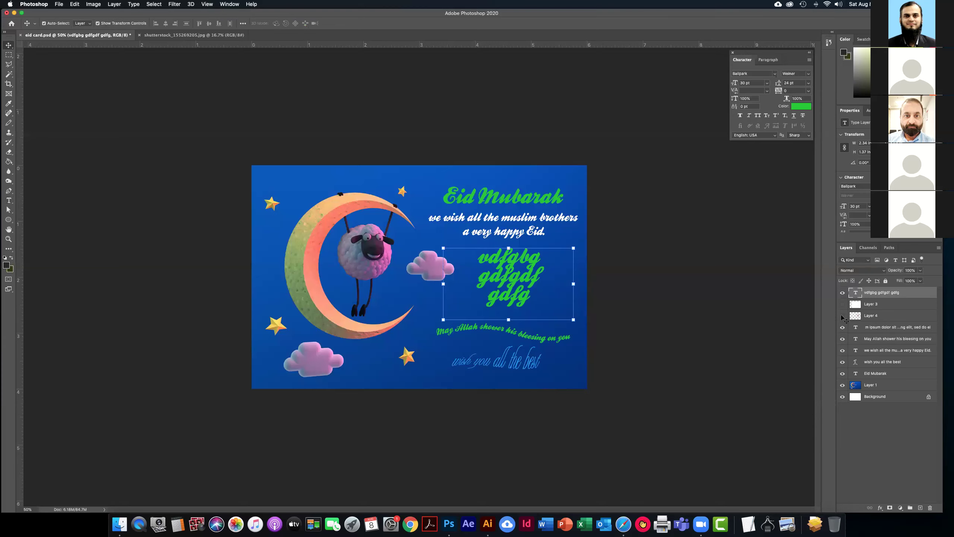
pyautogui.moveTo(535, 279); pyautogui.dragTo(529, 282)
pyautogui.click(639, 299)
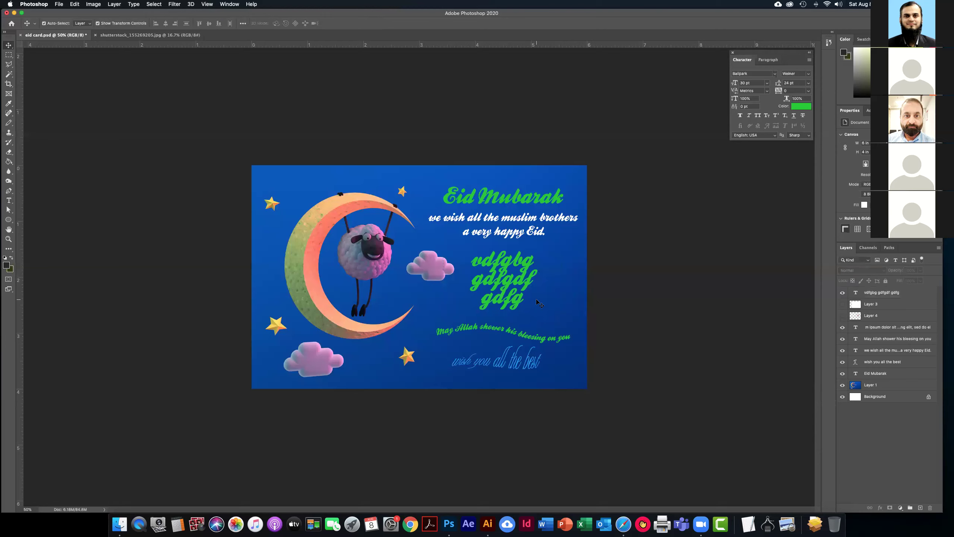
# Create a new empty layer above the filler text, keeping the name Layer 5 and Normal mode at 100% opacity
pyautogui.click(116, 5)
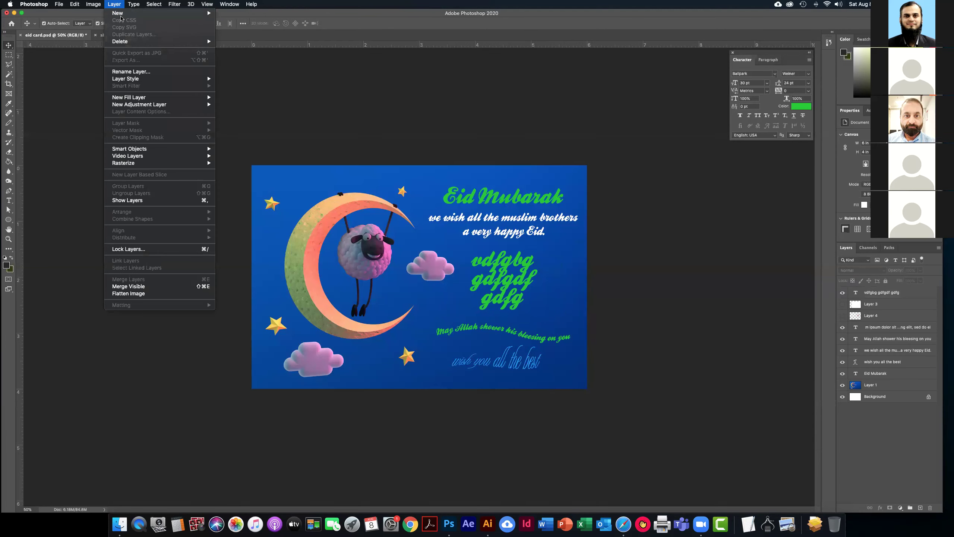
pyautogui.moveTo(124, 14)
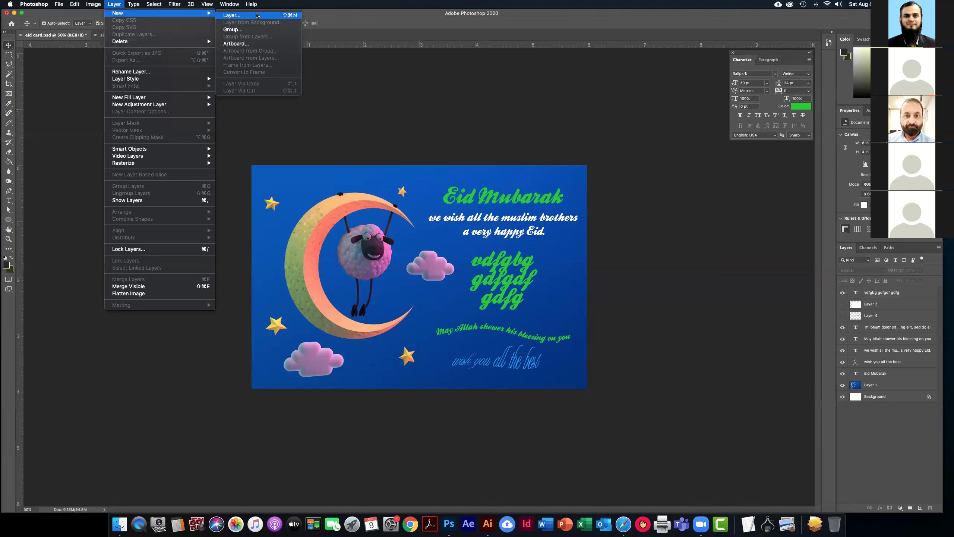
pyautogui.click(257, 16)
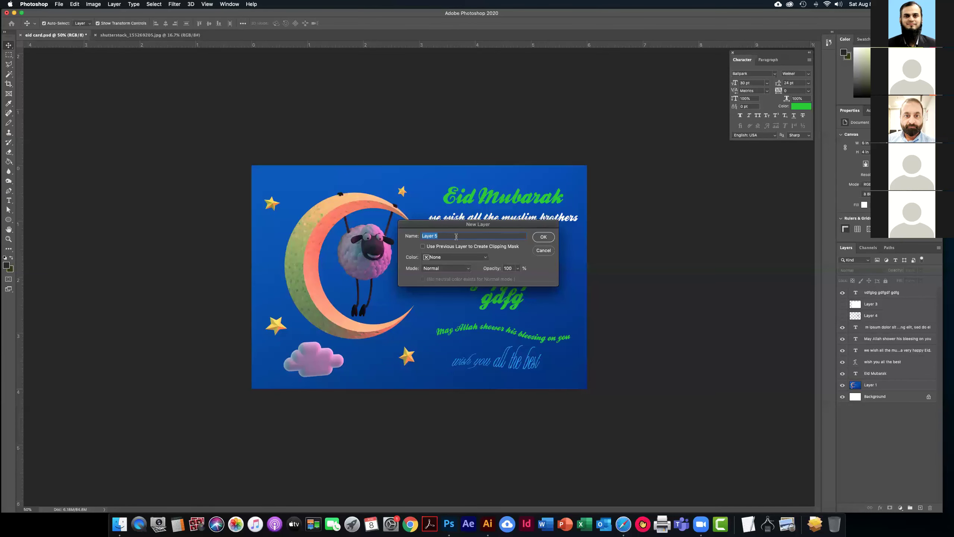
pyautogui.click(543, 237)
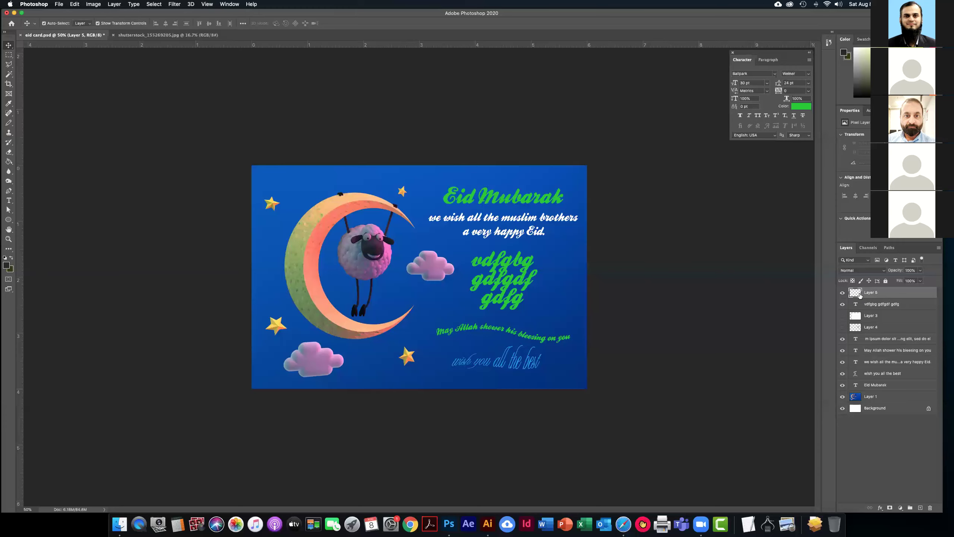
# Reset the colours to their defaults and set the foreground colour to bright red
pyautogui.click(4, 258)
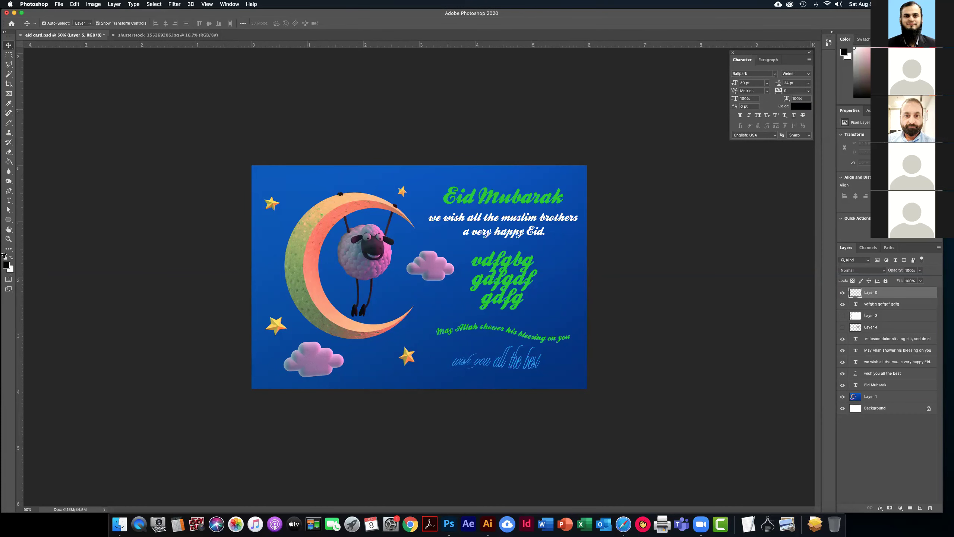
pyautogui.click(7, 266)
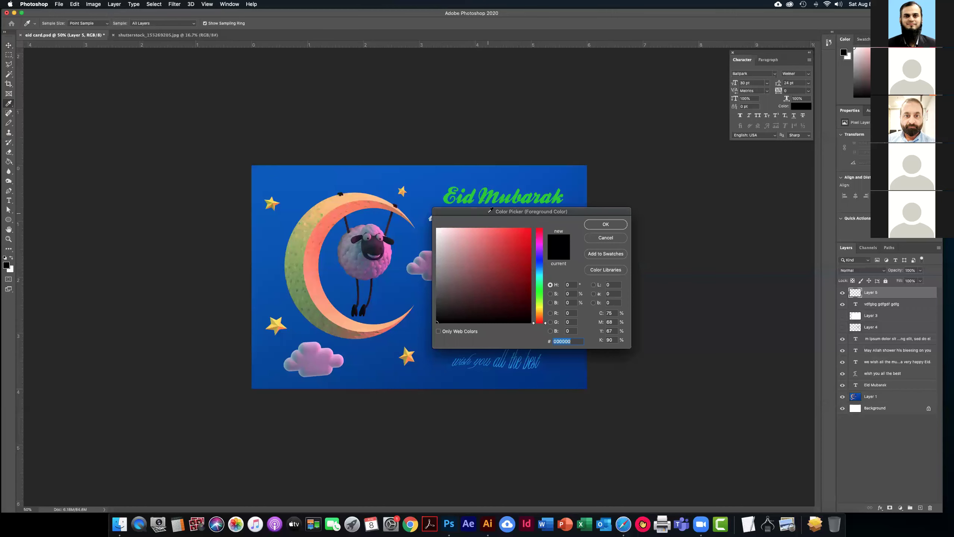
pyautogui.moveTo(497, 211); pyautogui.dragTo(646, 239)
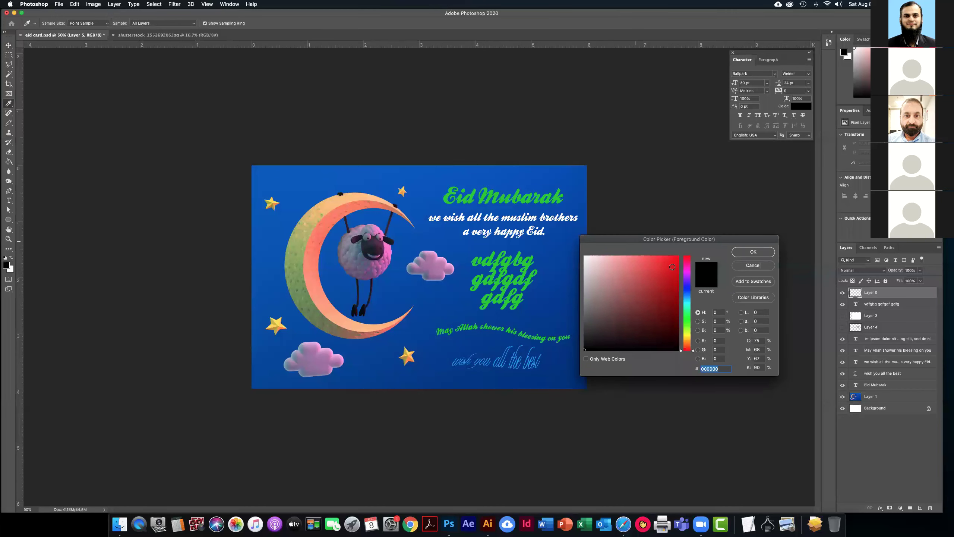
pyautogui.click(672, 266)
pyautogui.click(677, 261)
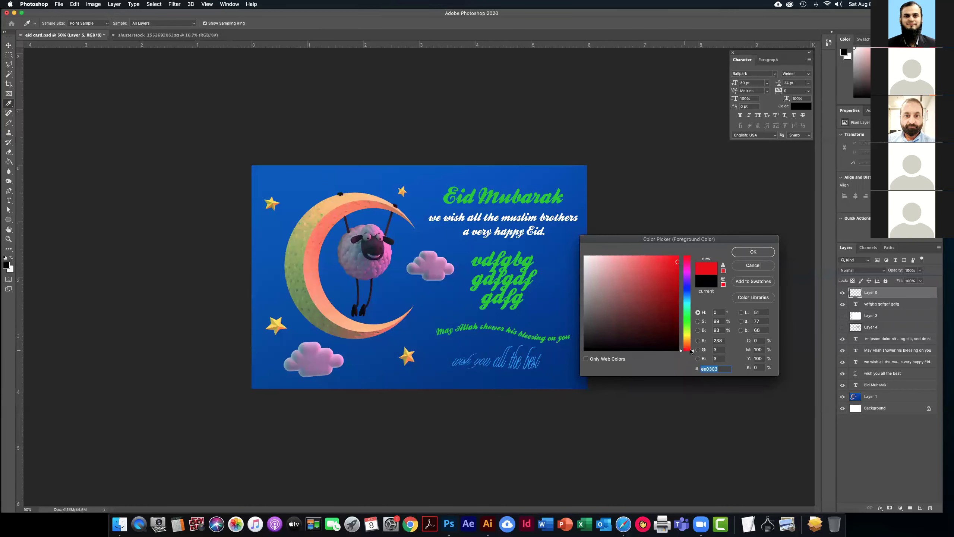
pyautogui.moveTo(694, 351)
pyautogui.mouseDown()
pyautogui.moveTo(695, 264)
pyautogui.moveTo(694, 351)
pyautogui.mouseUp()
pyautogui.click(754, 252)
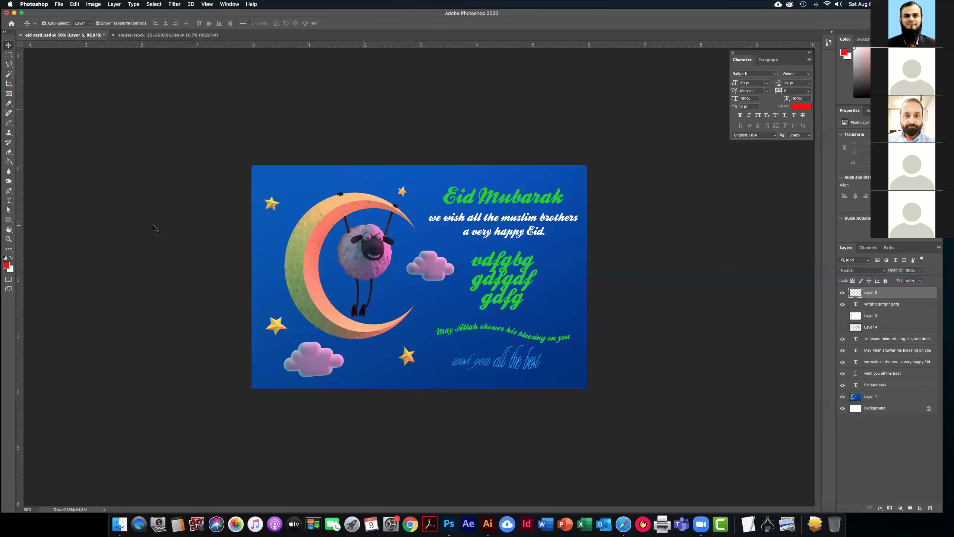
# Fill the new layer with the red foreground colour using the Paint Bucket tool
pyautogui.click(9, 162)
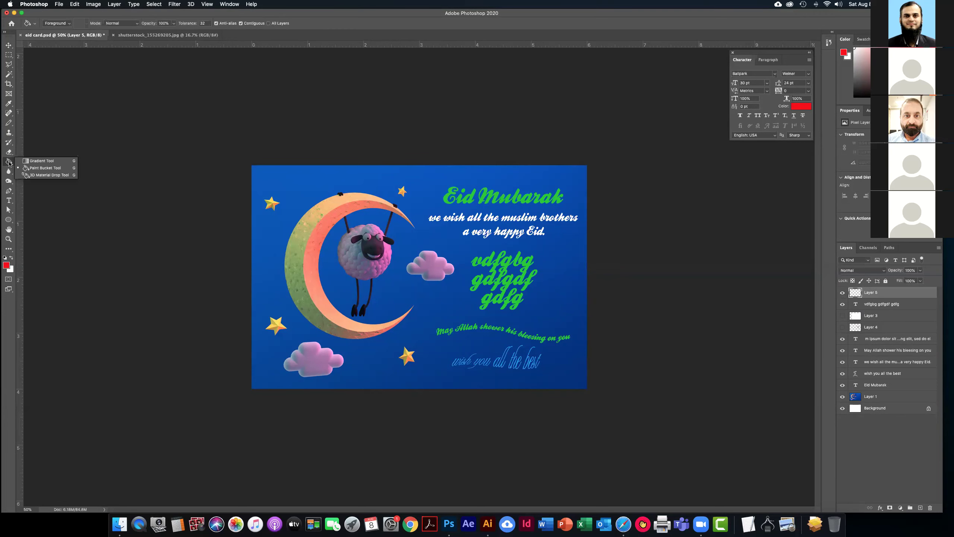
pyautogui.click(3, 172)
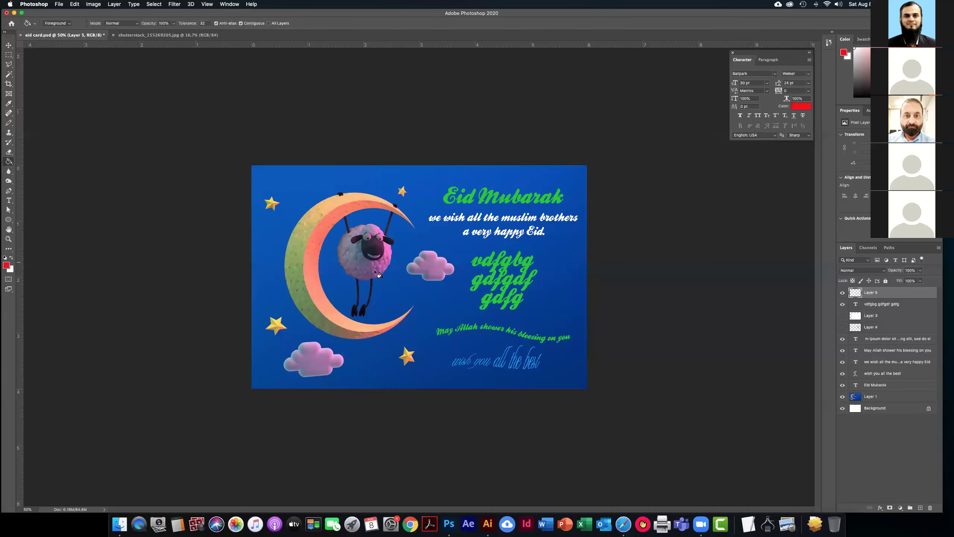
pyautogui.click(403, 271)
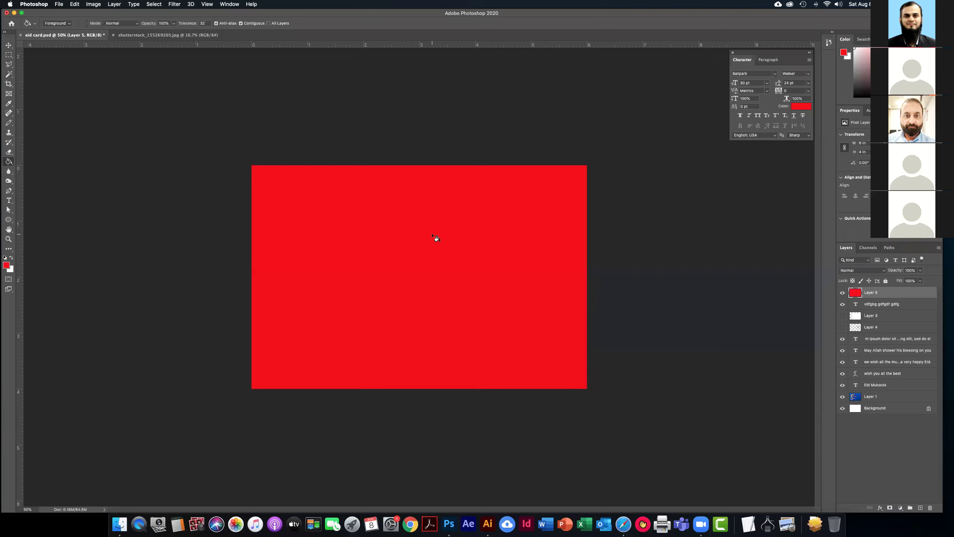
# Transform the red layer into a full-height panel covering the card's text area from beside the moon to the right edge
pyautogui.click(8, 45)
pyautogui.moveTo(586, 164); pyautogui.dragTo(359, 317)
pyautogui.moveTo(312, 350); pyautogui.dragTo(515, 275)
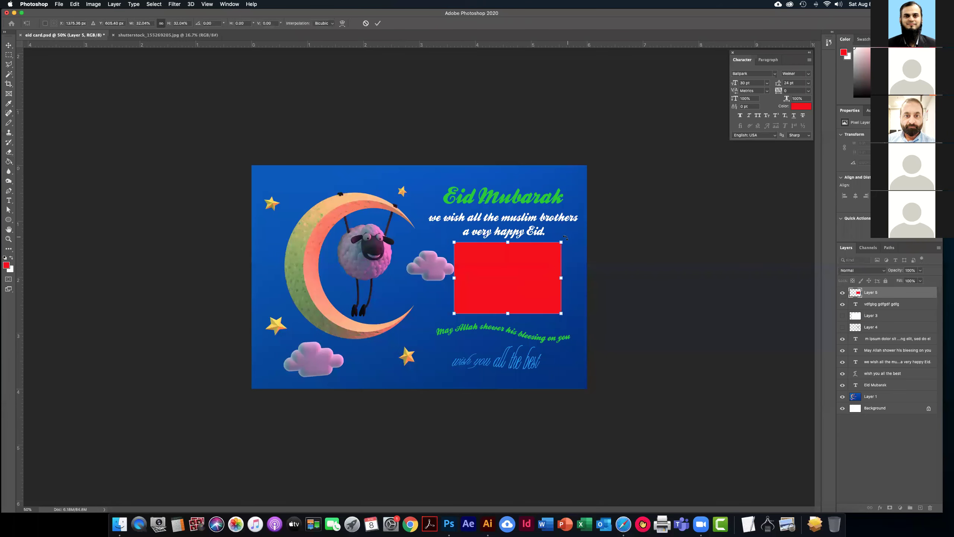
pyautogui.moveTo(562, 241); pyautogui.dragTo(590, 222)
pyautogui.moveTo(522, 222); pyautogui.dragTo(522, 164)
pyautogui.moveTo(412, 240); pyautogui.dragTo(428, 223)
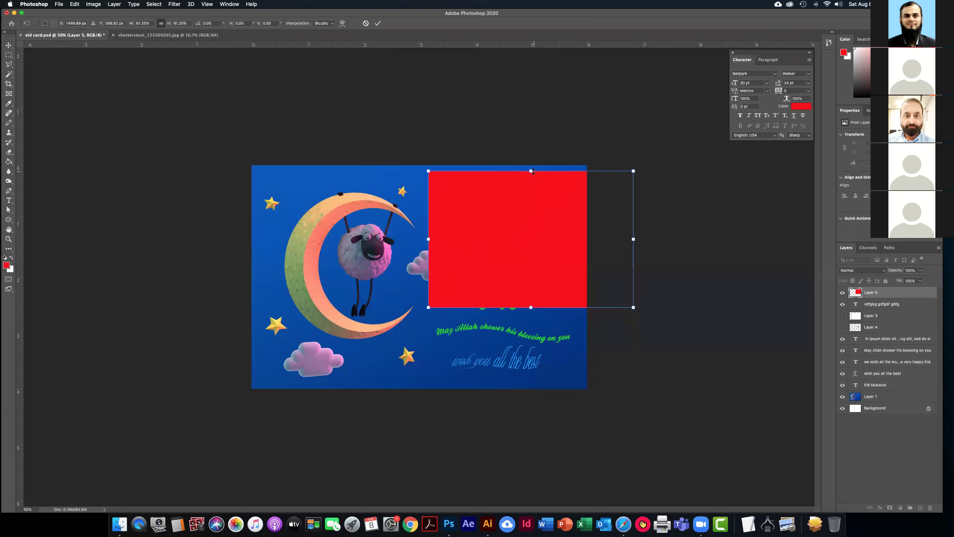
pyautogui.moveTo(532, 171); pyautogui.dragTo(531, 165)
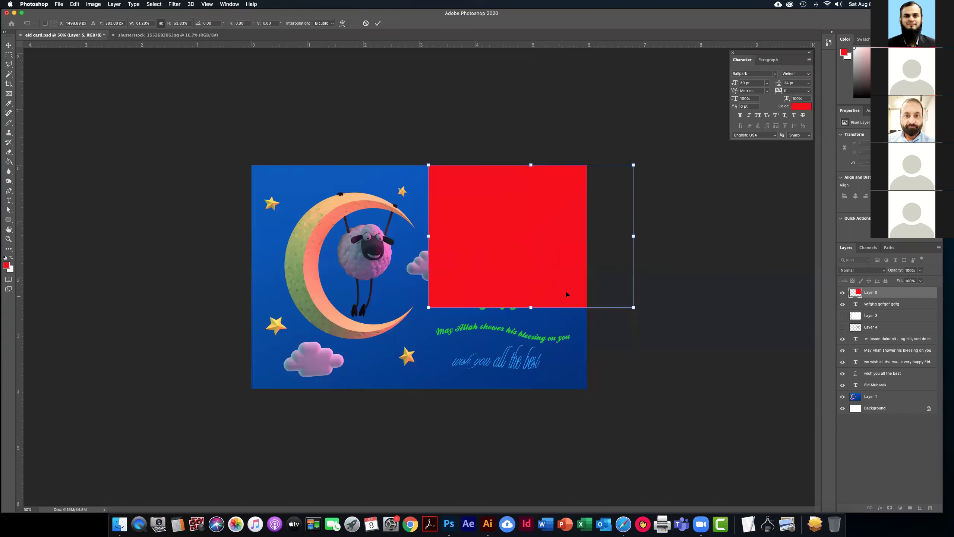
pyautogui.moveTo(533, 309); pyautogui.dragTo(528, 391)
pyautogui.moveTo(633, 277); pyautogui.dragTo(587, 277)
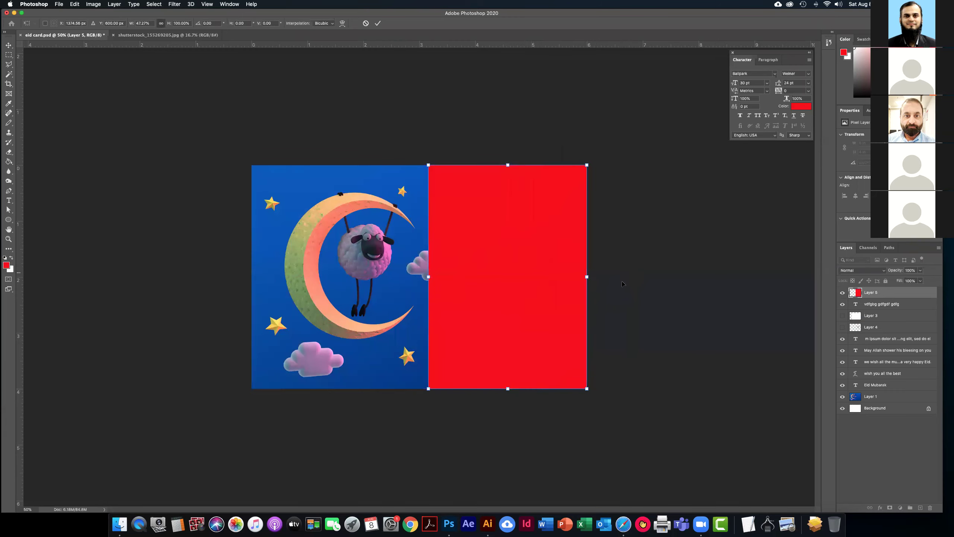
pyautogui.press('Return')
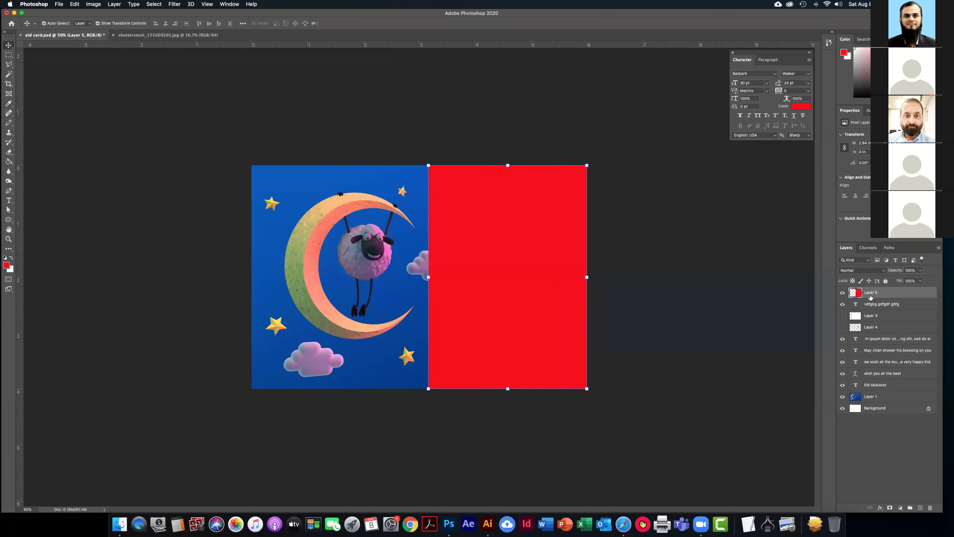
# Move the red layer directly above Layer 1 and shrink it to about 1.84 by 1.36 in behind the filler text
pyautogui.moveTo(872, 294); pyautogui.dragTo(869, 391)
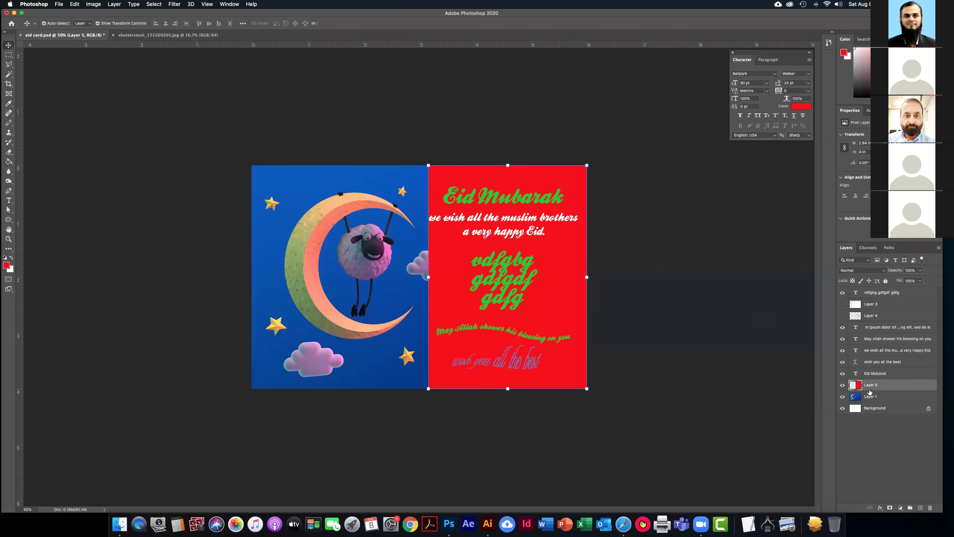
pyautogui.click(727, 284)
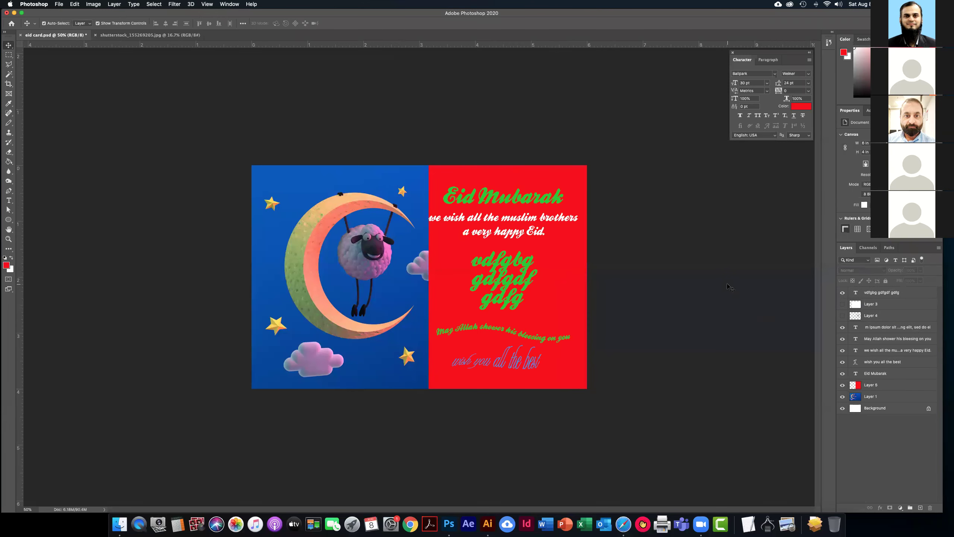
pyautogui.click(560, 297)
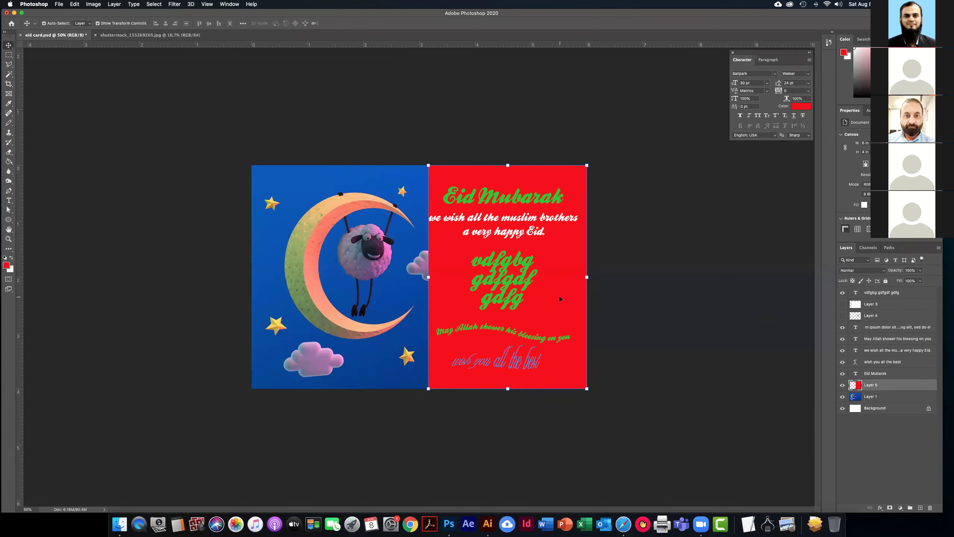
pyautogui.moveTo(508, 164); pyautogui.dragTo(514, 244)
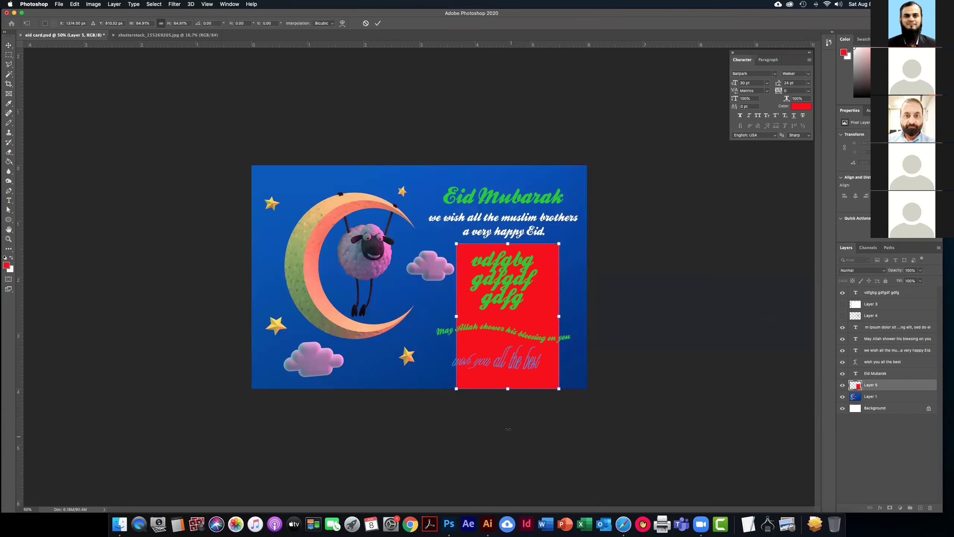
pyautogui.moveTo(508, 388); pyautogui.dragTo(543, 299)
pyautogui.press('Return')
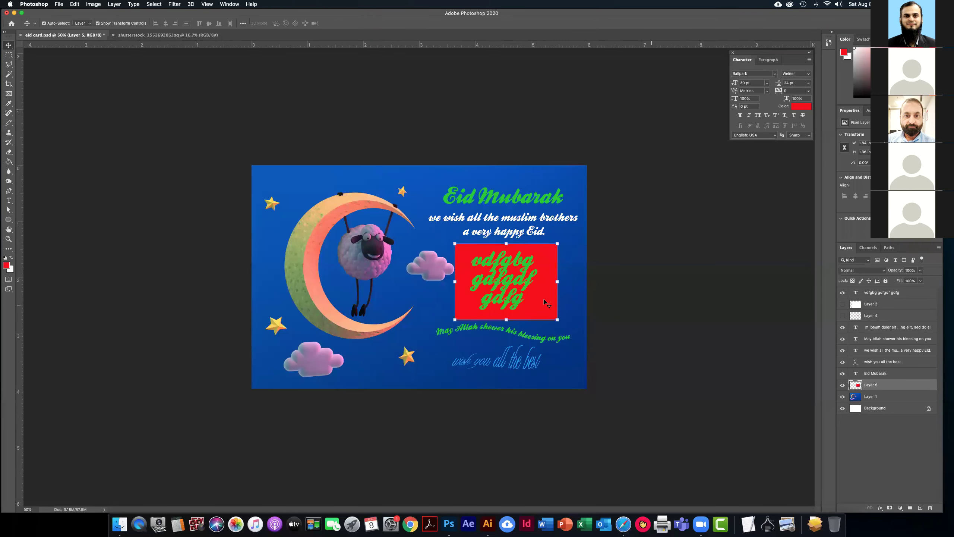
pyautogui.press('alt+super+a')
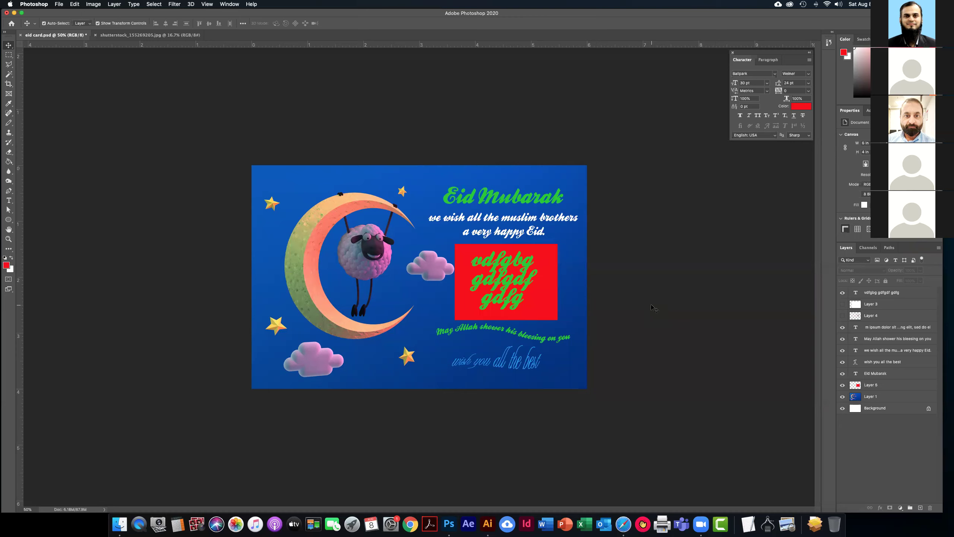
# Toggle the visibility of the filler text's layer and the red rectangle's layer off and on to compare them
pyautogui.click(843, 294)
pyautogui.click(843, 293)
pyautogui.click(843, 386)
pyautogui.click(842, 386)
# Show the merged pictures' layer again and hide the red rectangle's layer
pyautogui.click(843, 316)
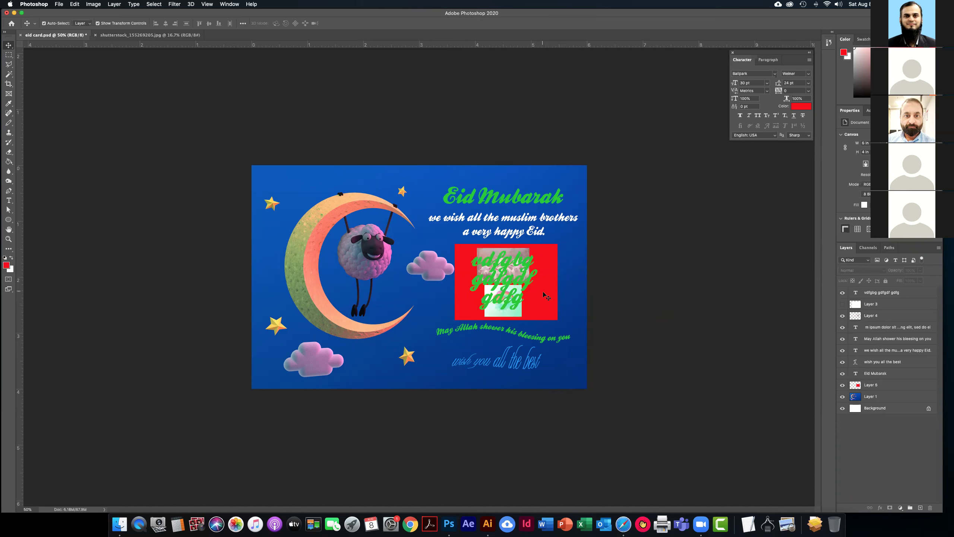
pyautogui.click(545, 267)
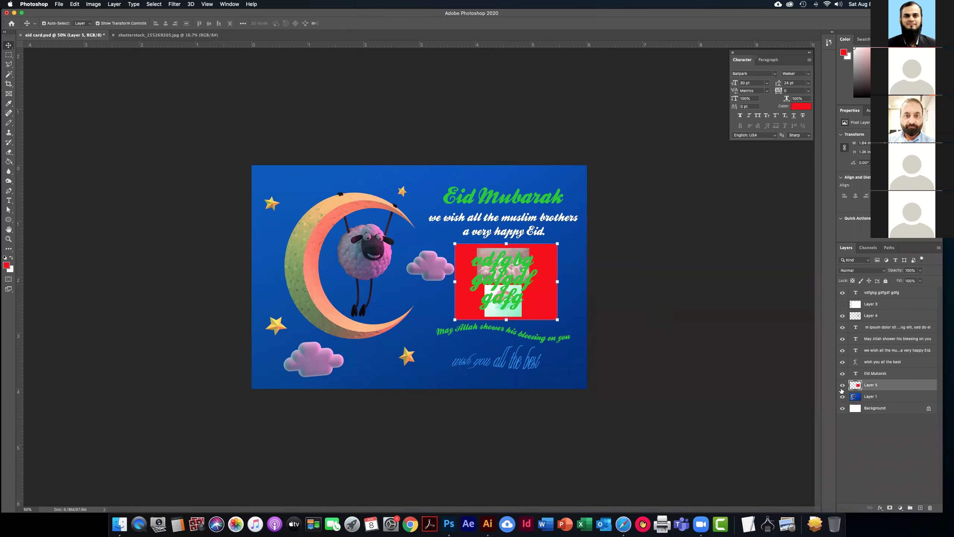
pyautogui.click(843, 384)
pyautogui.click(721, 339)
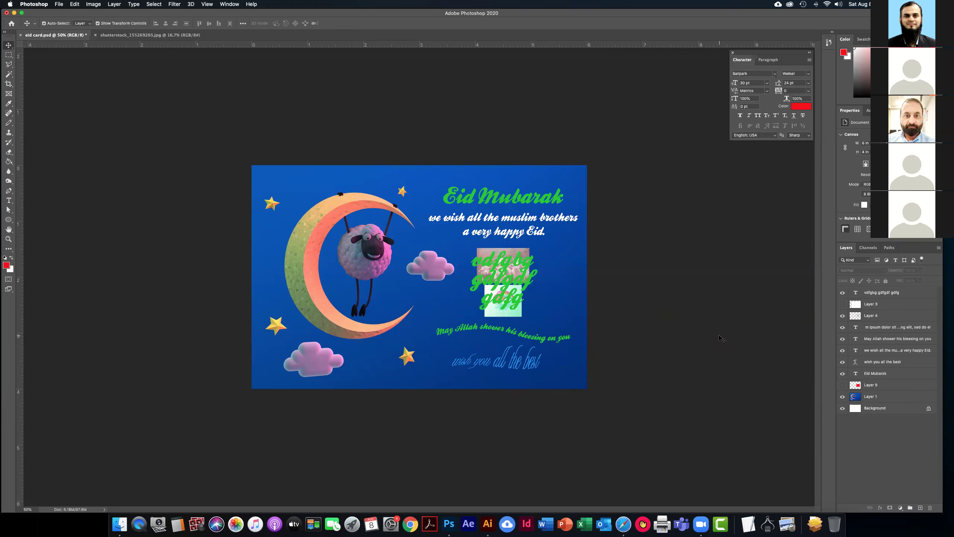
# Move the merged pictures from behind the filler text to the card's right edge
pyautogui.click(520, 282)
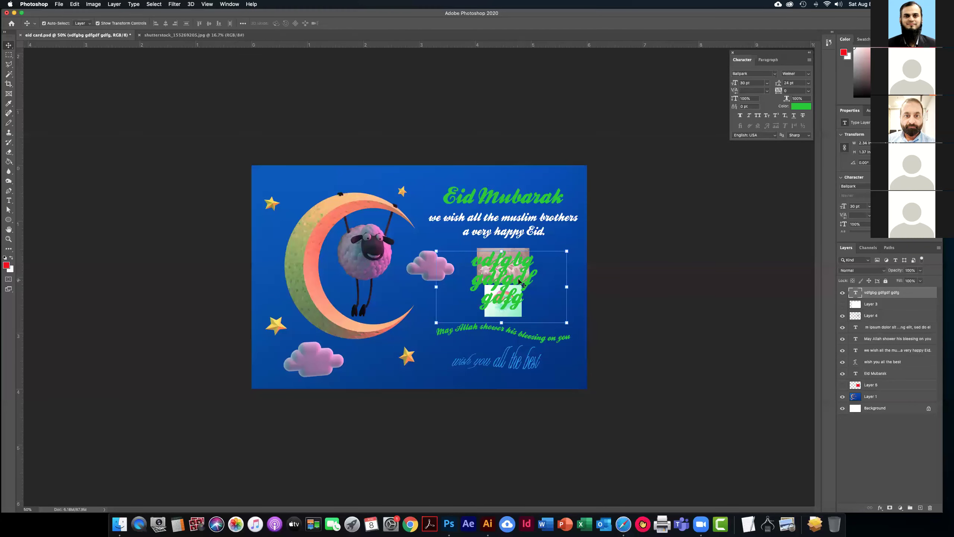
pyautogui.click(606, 298)
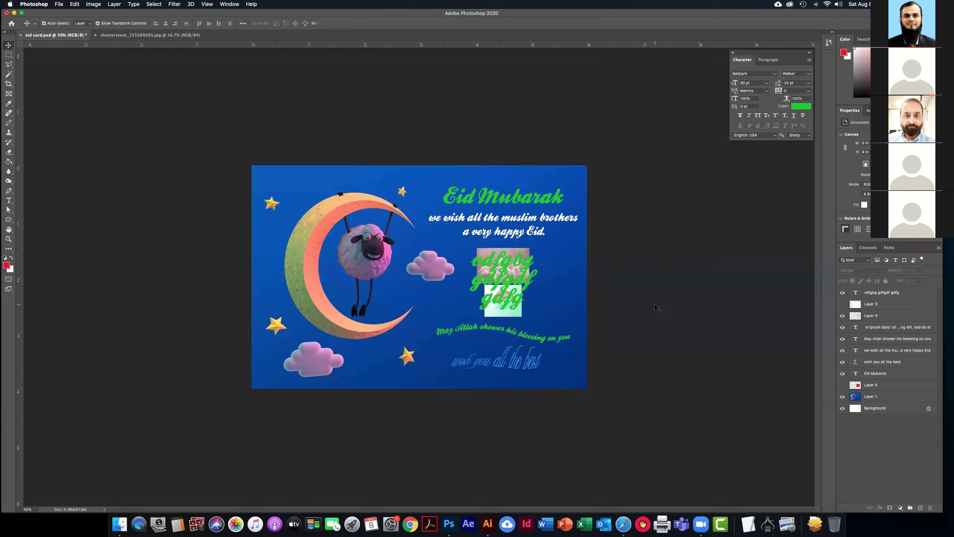
pyautogui.moveTo(524, 254); pyautogui.dragTo(590, 253)
pyautogui.click(680, 264)
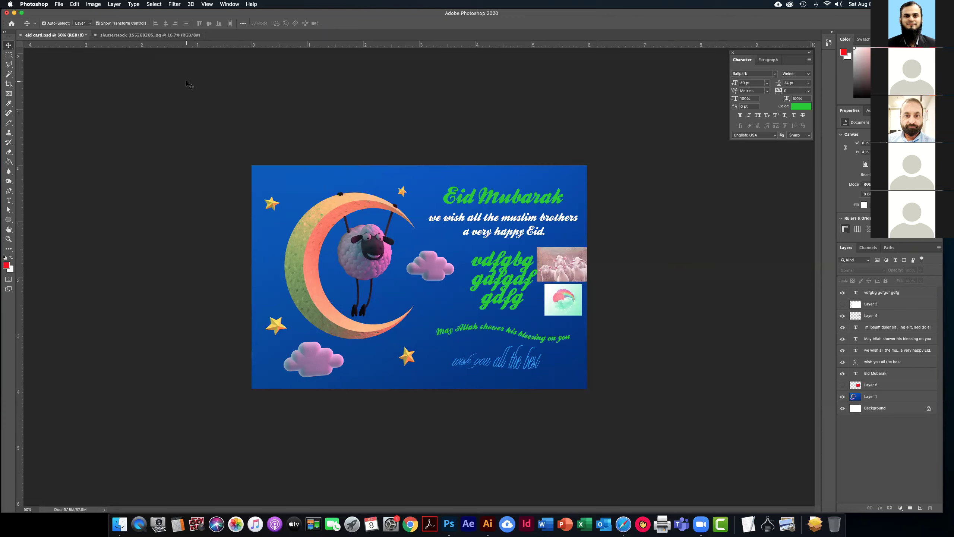
# Close the shutterstock_155269205.jpg document and return to the Eid card
pyautogui.click(130, 37)
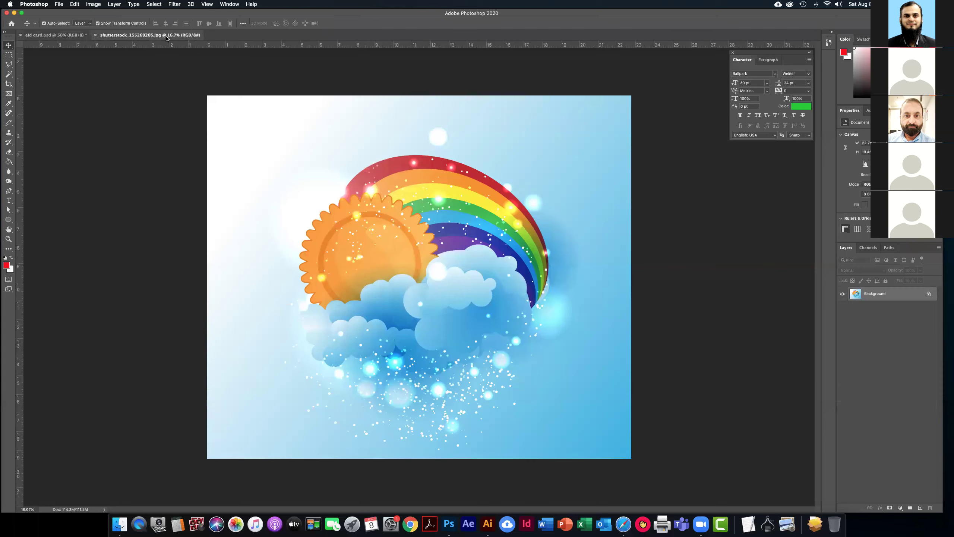
pyautogui.click(95, 35)
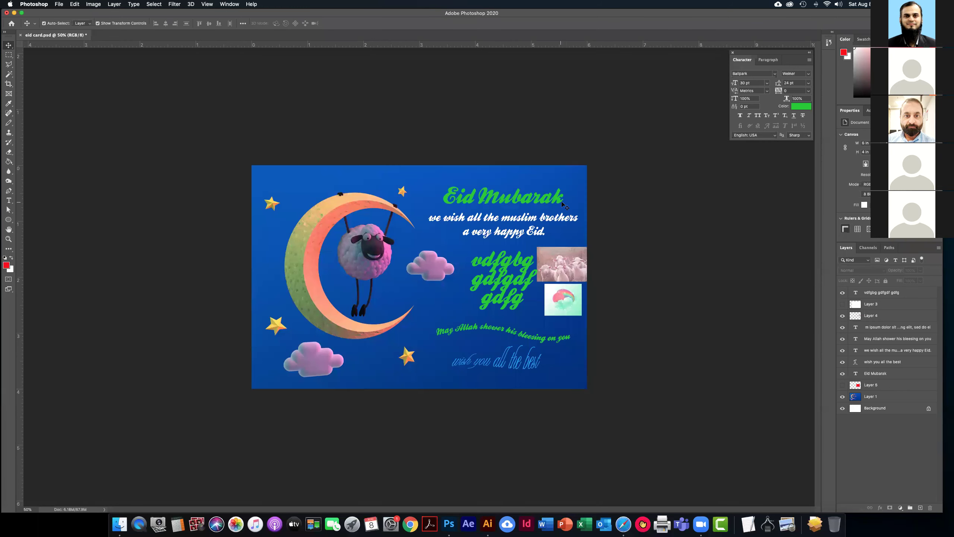
pyautogui.moveTo(577, 15)
pyautogui.mouseDown()
pyautogui.moveTo(569, 38)
pyautogui.moveTo(581, 16)
pyautogui.mouseUp()
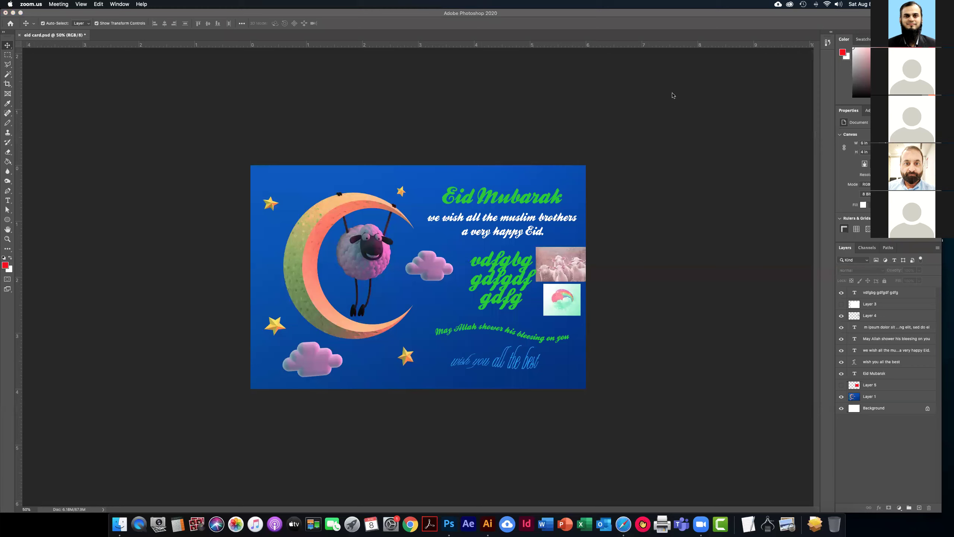
pyautogui.click(629, 222)
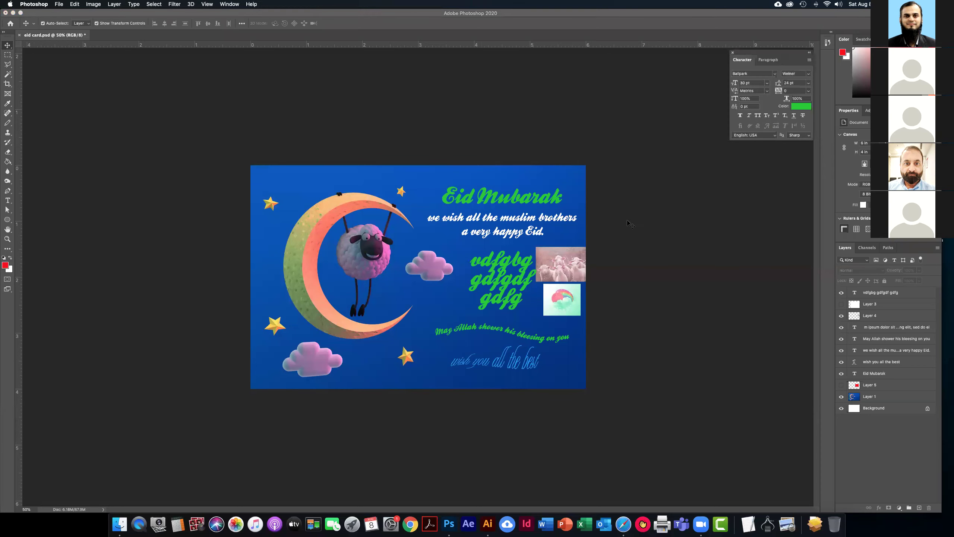
# Move the merged pictures slightly up and left so they overlap the edge of the green filler text, and deselect them
pyautogui.click(570, 264)
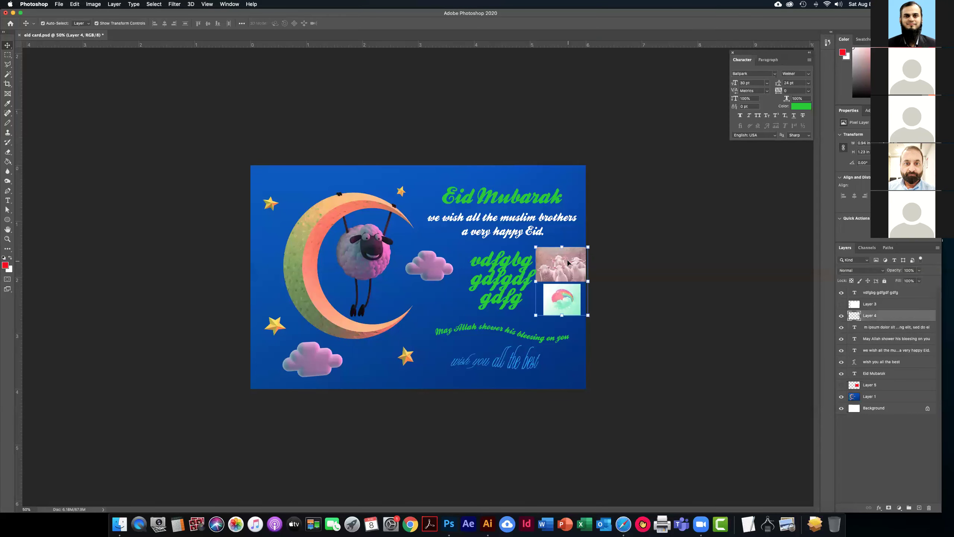
pyautogui.moveTo(569, 264); pyautogui.dragTo(563, 260)
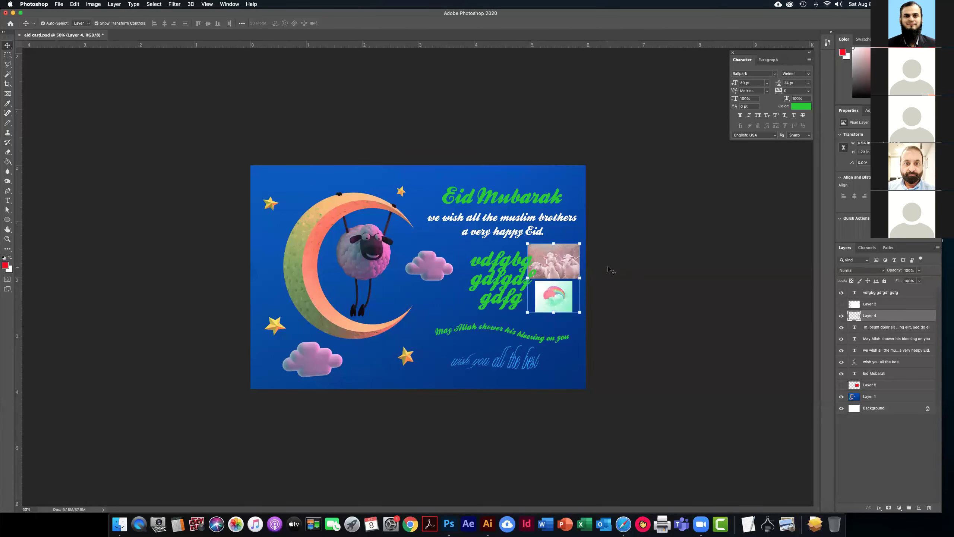
pyautogui.click(623, 230)
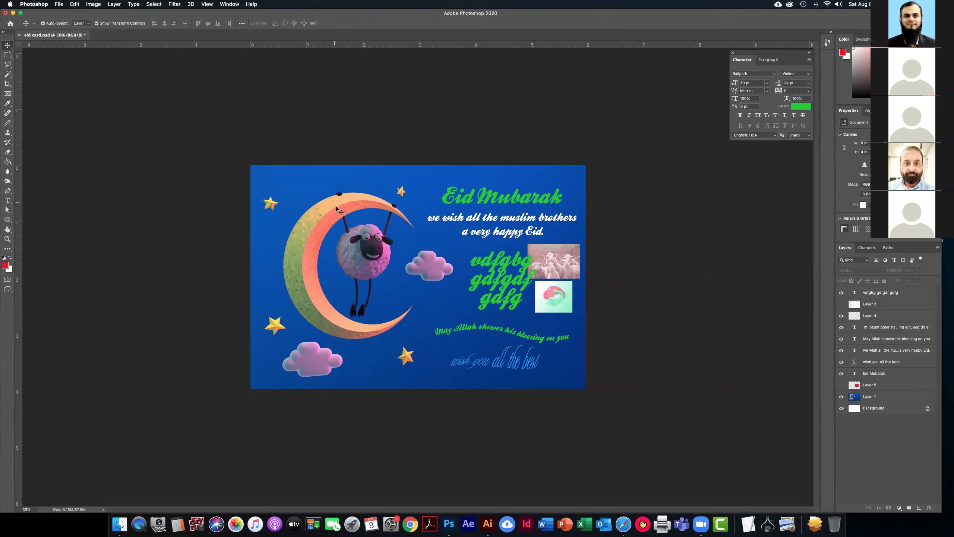
pyautogui.click(469, 199)
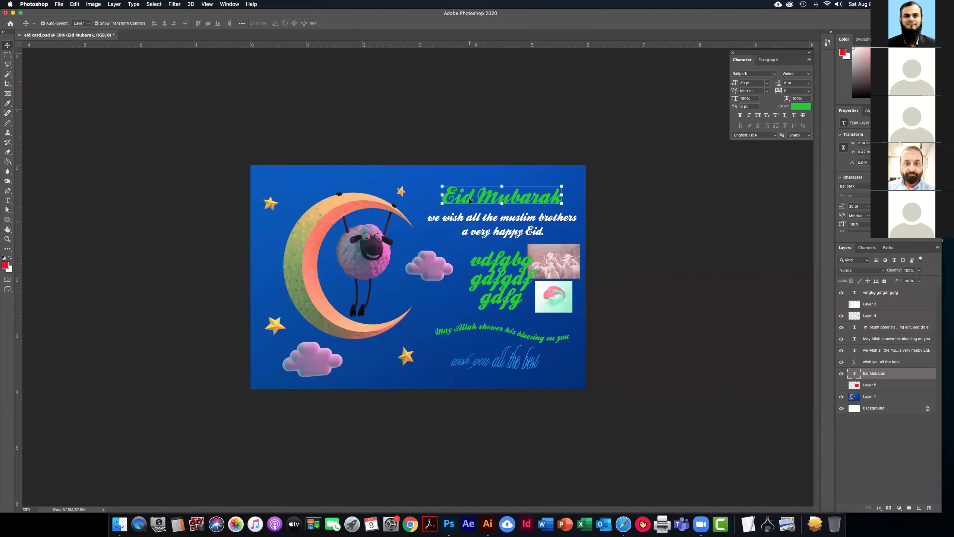
pyautogui.click(7, 210)
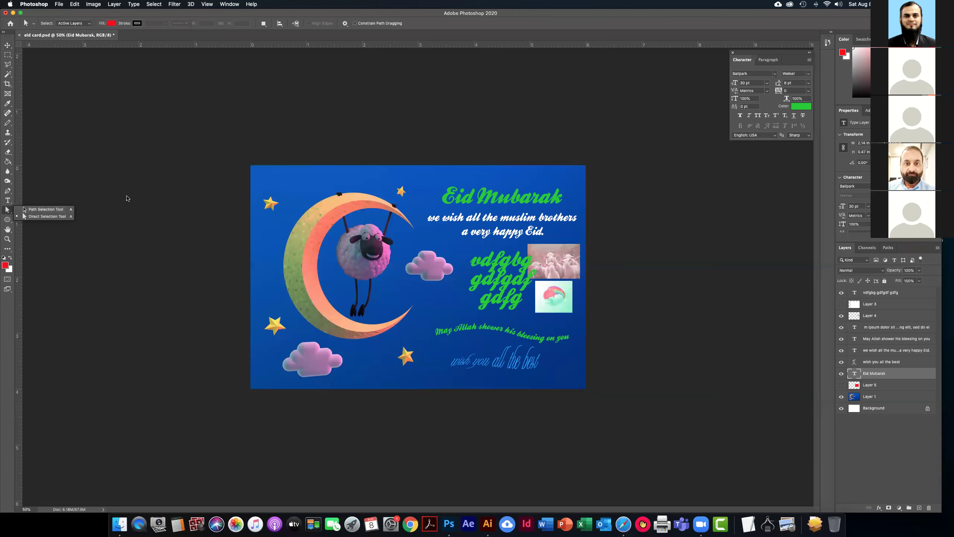
pyautogui.click(143, 193)
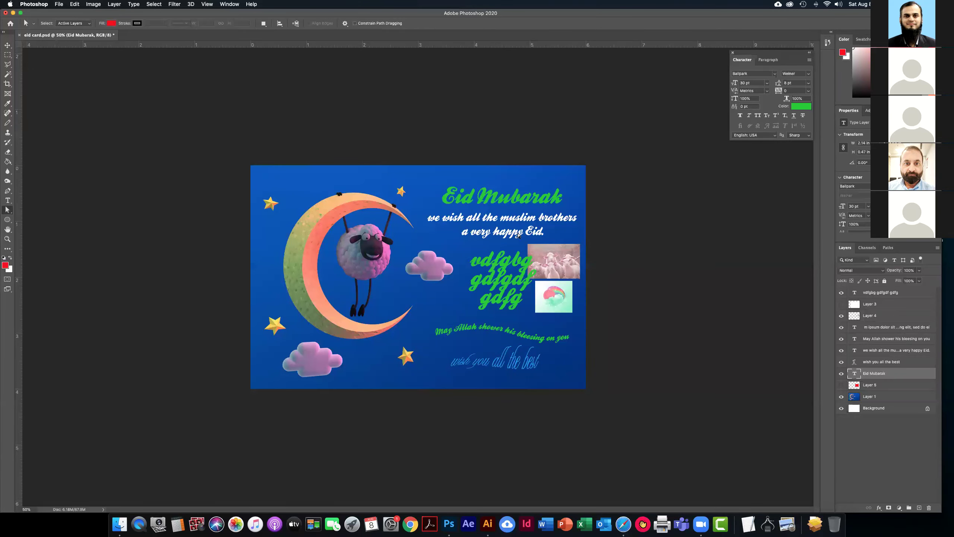
pyautogui.click(7, 45)
pyautogui.click(658, 212)
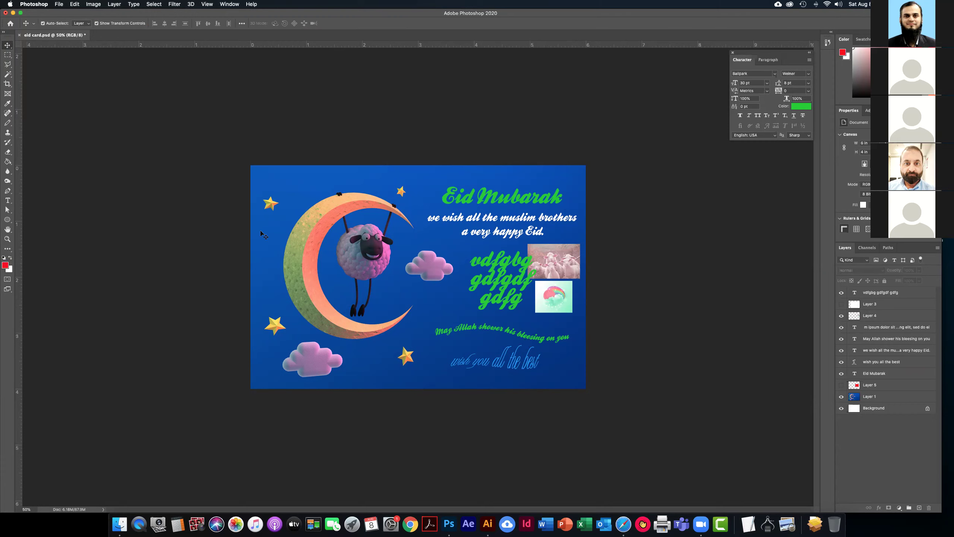
# Start a Pen tool shape above the moon picture's layer with a first anchor just over the crescent's upper edge
pyautogui.click(320, 241)
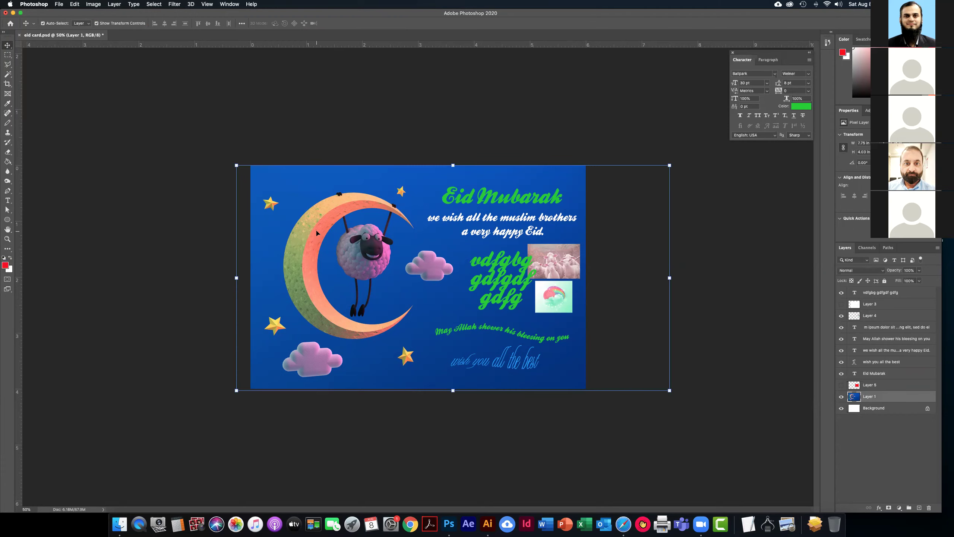
pyautogui.moveTo(7, 190); pyautogui.dragTo(53, 191)
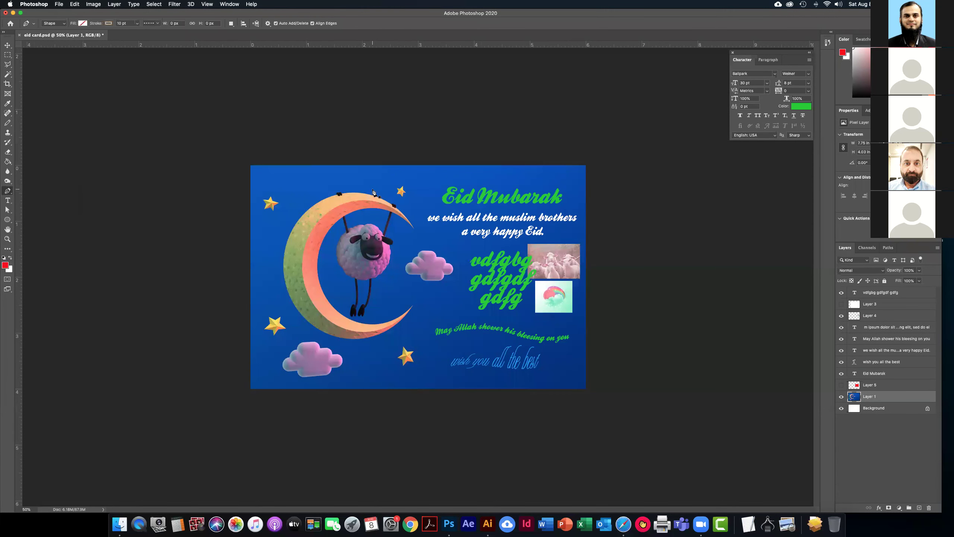
pyautogui.click(372, 189)
# Try to trace a curve around the crescent's outer edge to its lower tip, and undo the last segments
pyautogui.moveTo(282, 236); pyautogui.dragTo(258, 302)
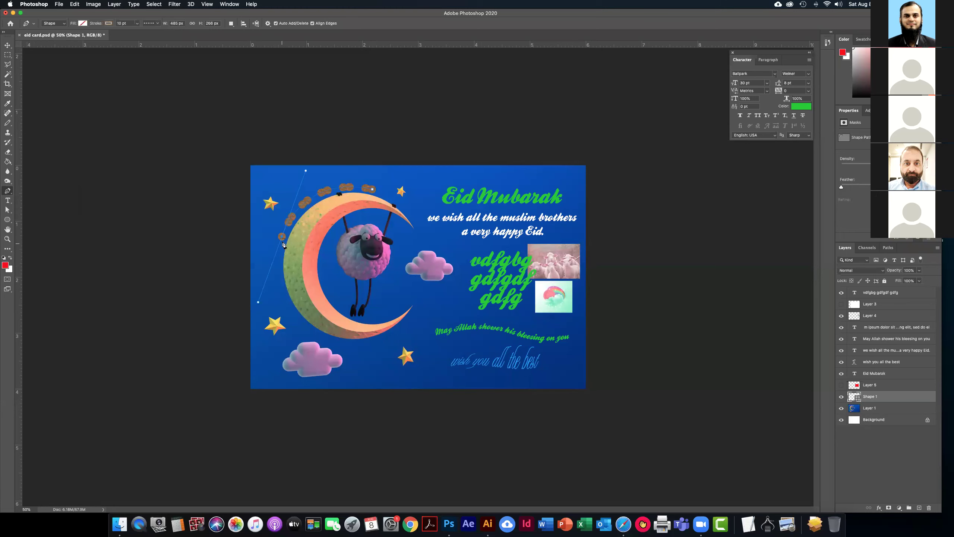
pyautogui.click(330, 340)
pyautogui.moveTo(352, 341); pyautogui.dragTo(407, 326)
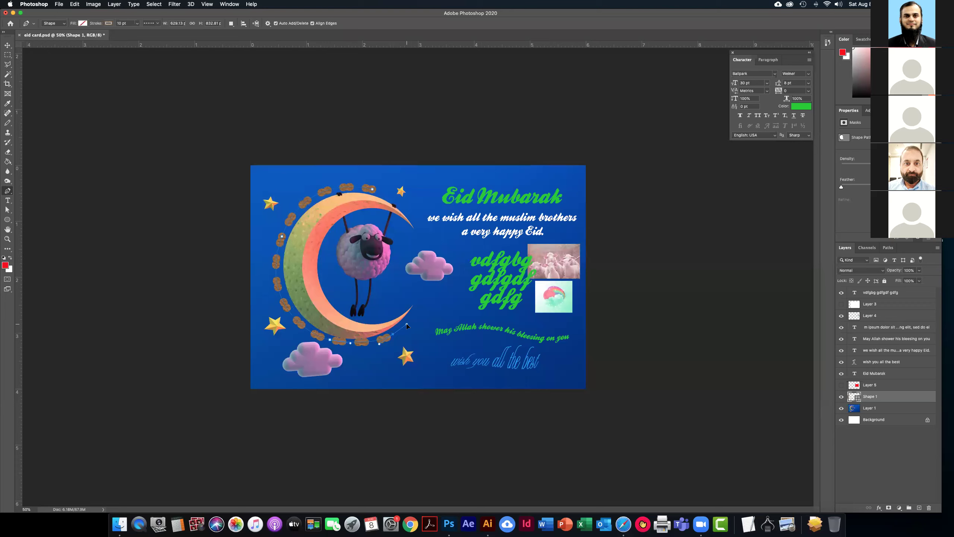
pyautogui.press('Escape')
pyautogui.press('super+z')
pyautogui.press('super+z')
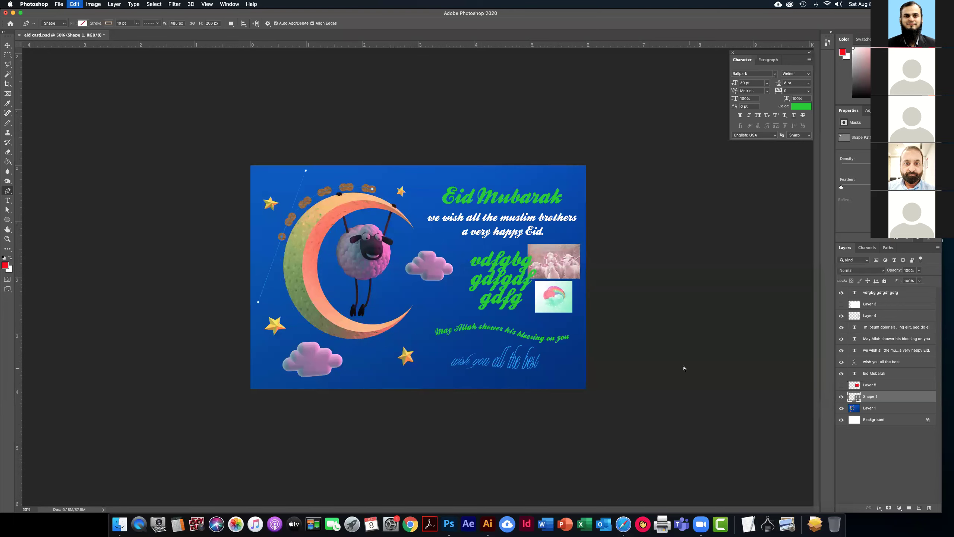
# Set the Pen tool's mode to Path and undo the remaining curve segment beside the moon
pyautogui.click(64, 24)
pyautogui.click(61, 32)
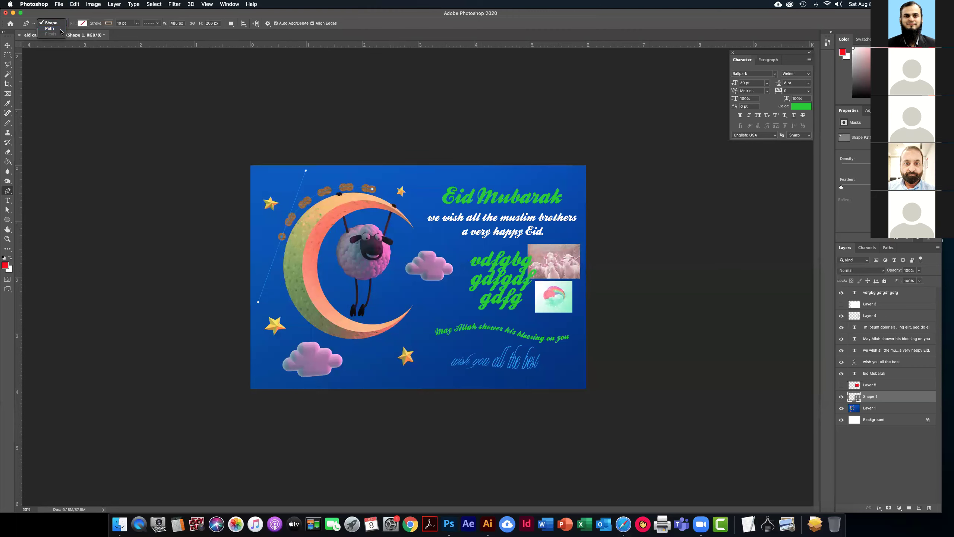
pyautogui.press('super+z')
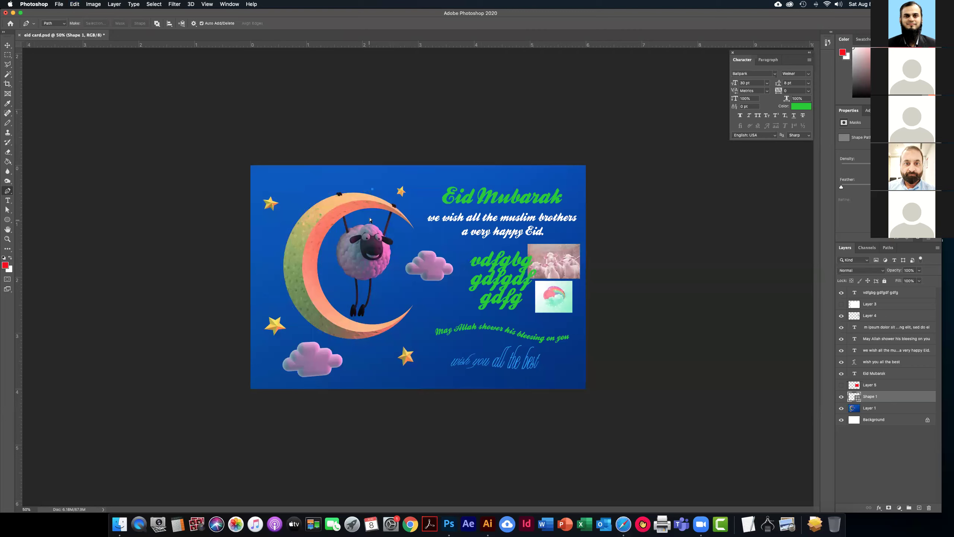
pyautogui.click(64, 23)
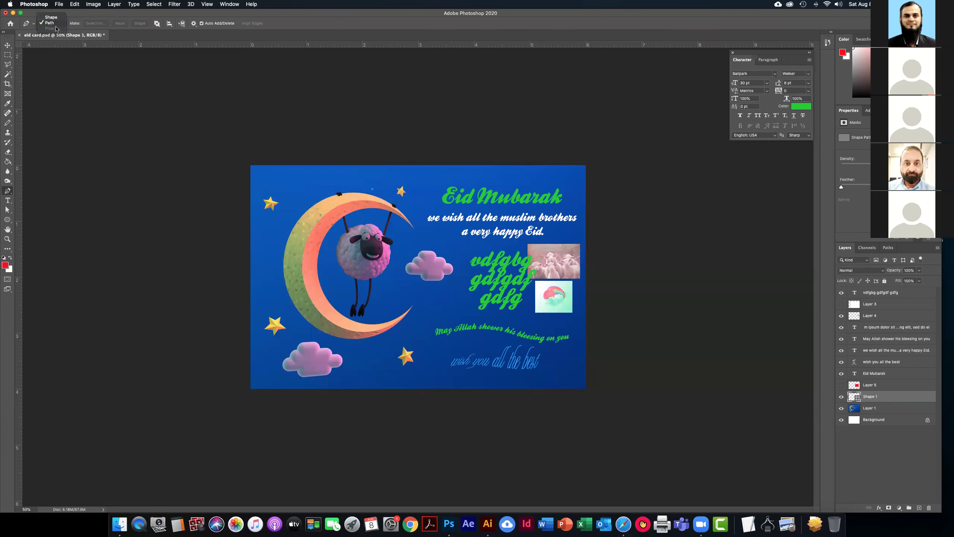
pyautogui.click(60, 24)
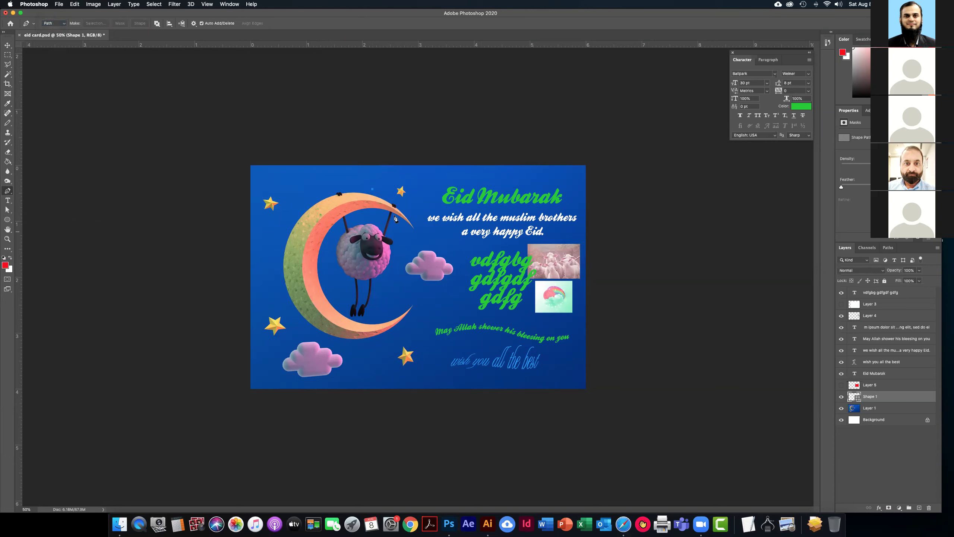
# Continue from the first anchor with a curved outline around the crescent's outer edge, ending near its lower tip
pyautogui.click(372, 190)
pyautogui.moveTo(286, 219)
pyautogui.mouseDown()
pyautogui.moveTo(260, 268)
pyautogui.moveTo(252, 260)
pyautogui.mouseUp()
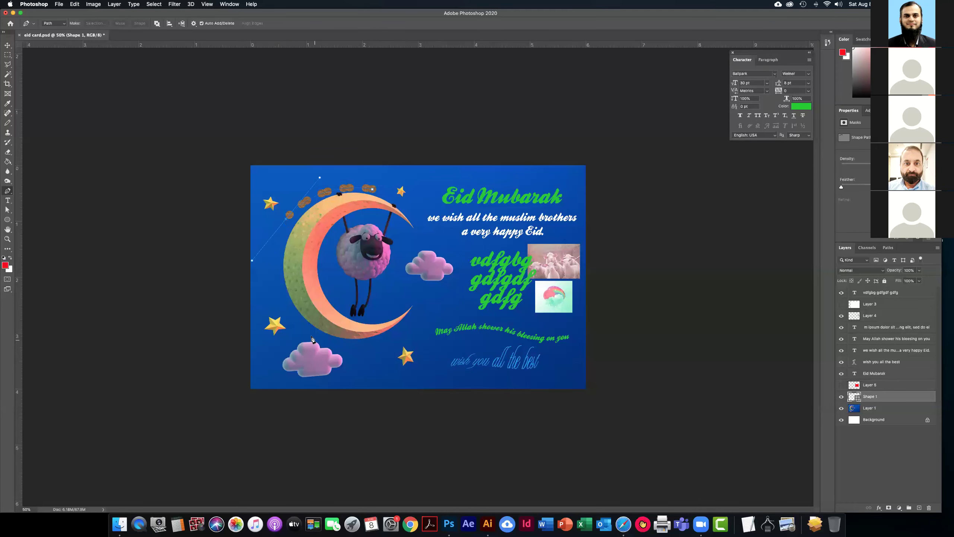
pyautogui.moveTo(312, 338); pyautogui.dragTo(339, 343)
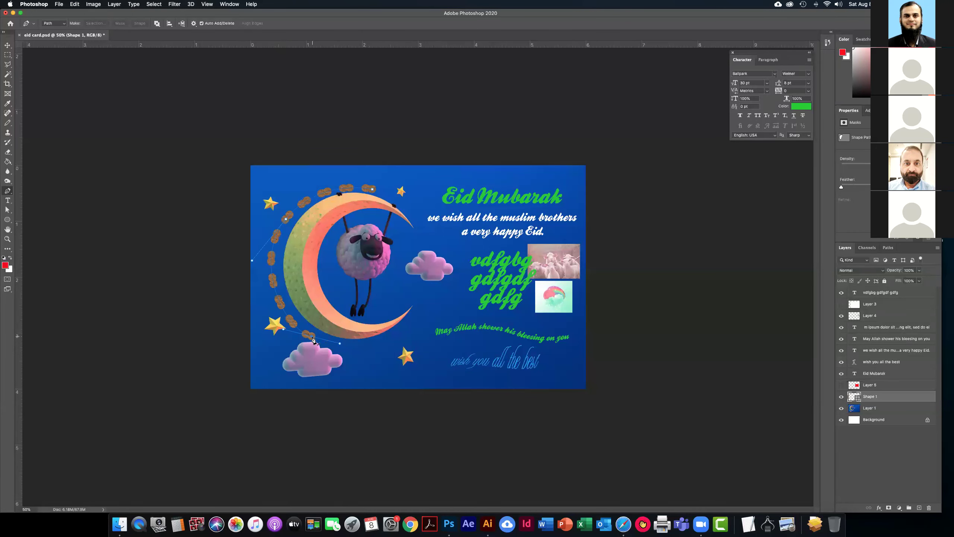
pyautogui.moveTo(397, 331)
pyautogui.mouseDown()
pyautogui.moveTo(414, 307)
pyautogui.moveTo(417, 315)
pyautogui.mouseUp()
# Adjust the curve's two lower anchors with the Direct Selection tool to refine its bend beneath the crescent
pyautogui.click(7, 210)
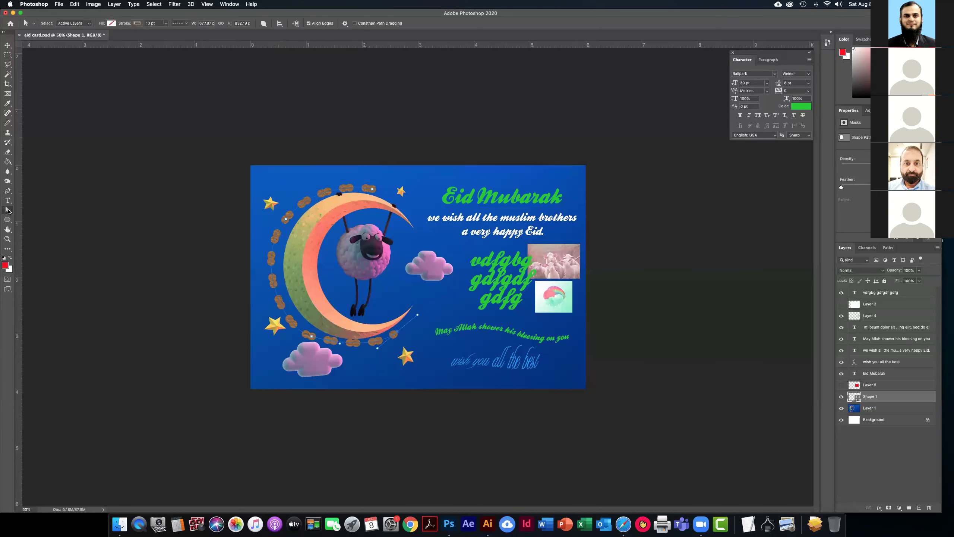
pyautogui.rightClick(8, 211)
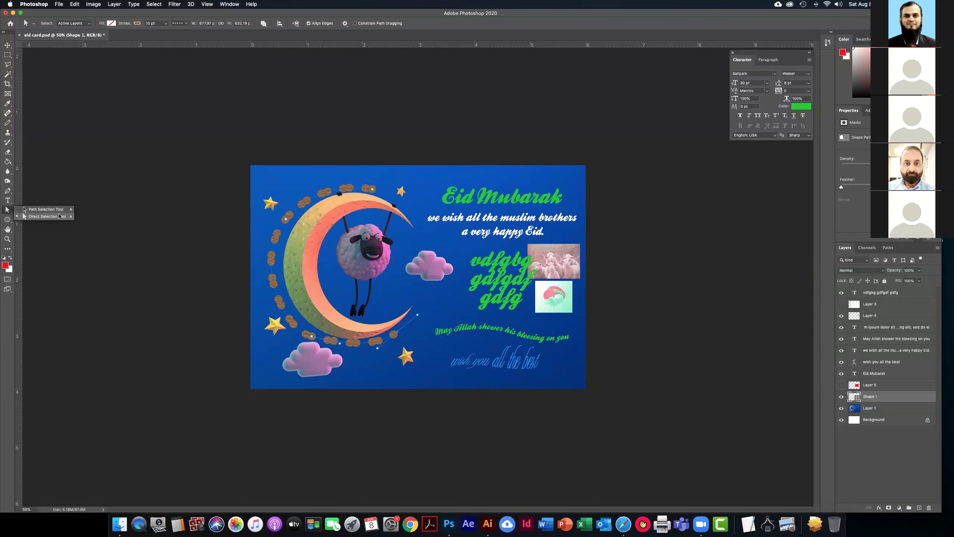
pyautogui.click(47, 216)
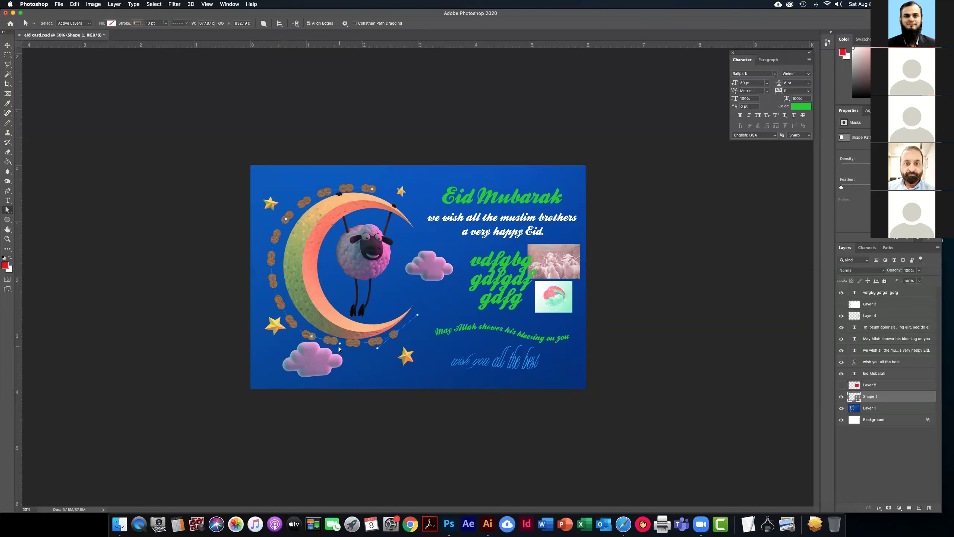
pyautogui.moveTo(340, 345); pyautogui.dragTo(312, 339)
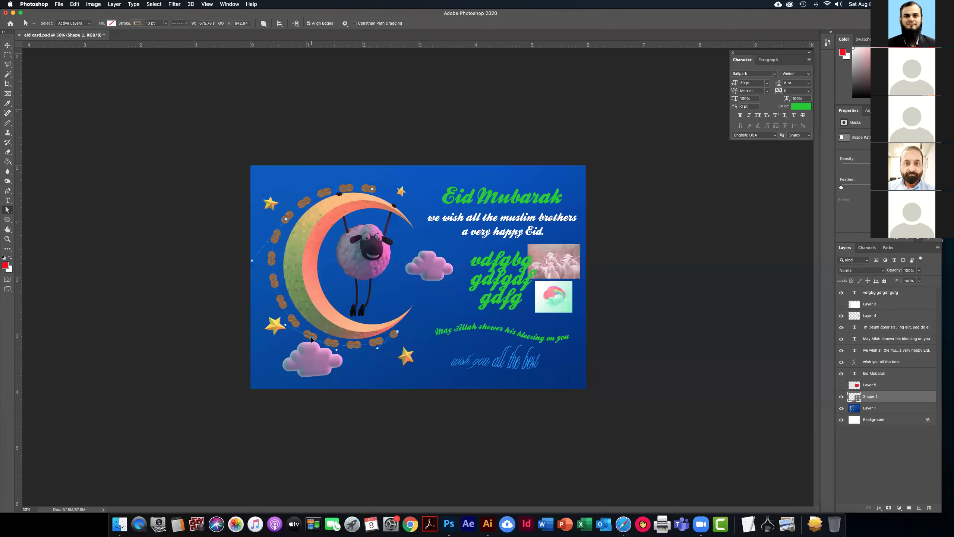
pyautogui.moveTo(398, 332); pyautogui.dragTo(379, 352)
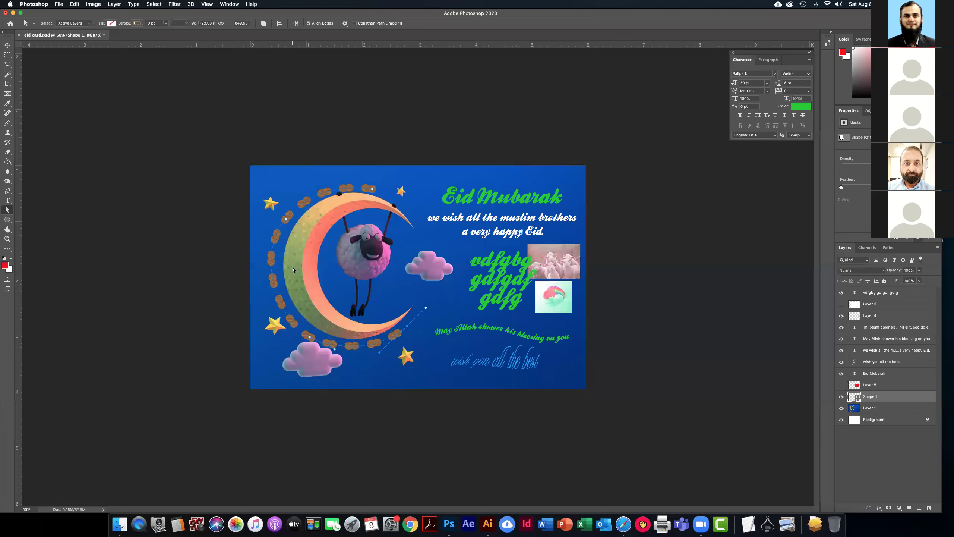
# Nudge the curve's upper-left anchor and both end anchors to even out its spacing from the crescent
pyautogui.click(288, 221)
pyautogui.moveTo(292, 217); pyautogui.dragTo(294, 221)
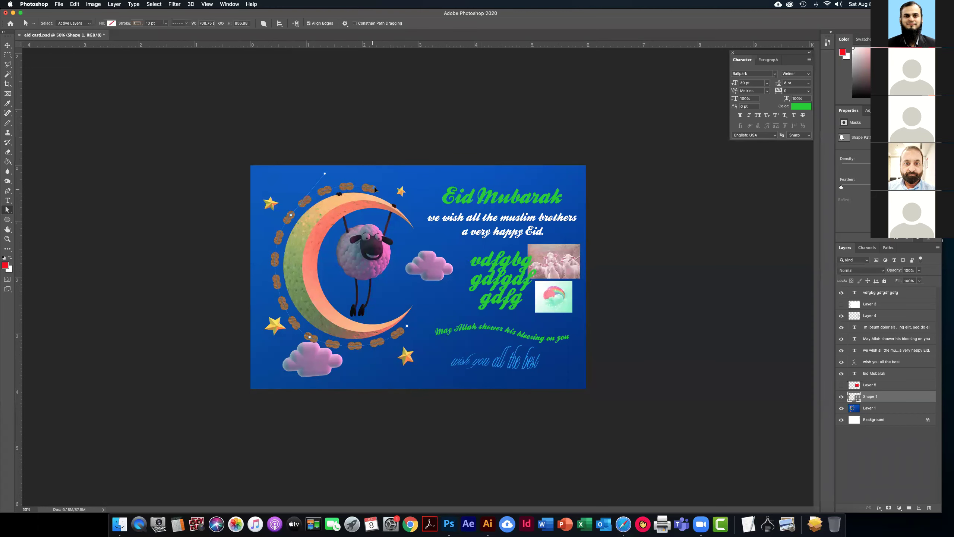
pyautogui.moveTo(375, 189); pyautogui.dragTo(376, 187)
pyautogui.click(409, 327)
pyautogui.moveTo(410, 328); pyautogui.dragTo(411, 329)
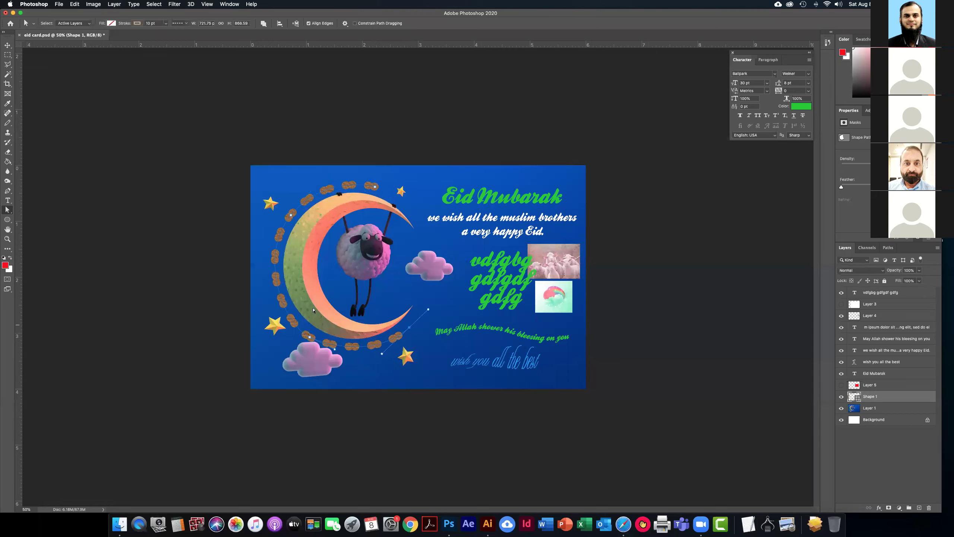
# Add the text "eid mubaraka to you all" along the curve around the moon and commit it
pyautogui.click(7, 200)
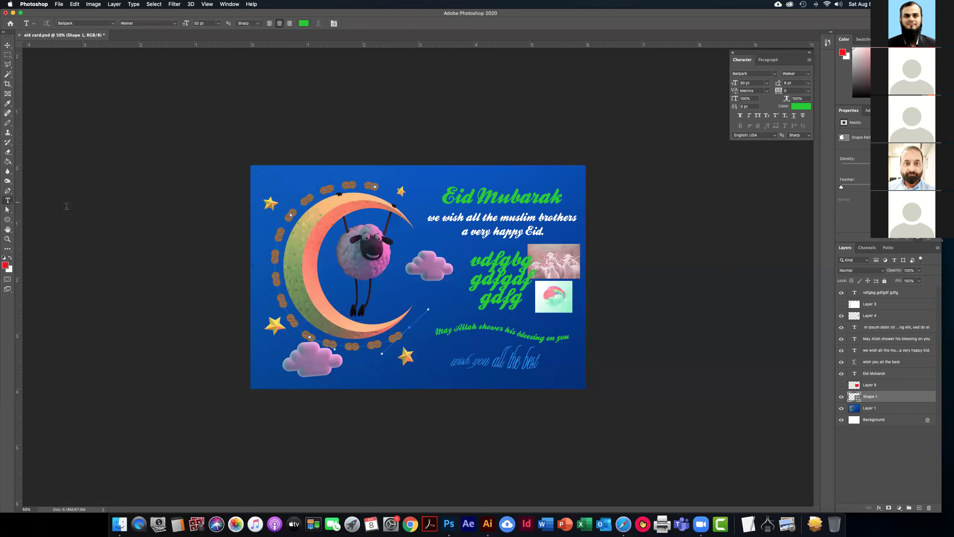
pyautogui.click(279, 238)
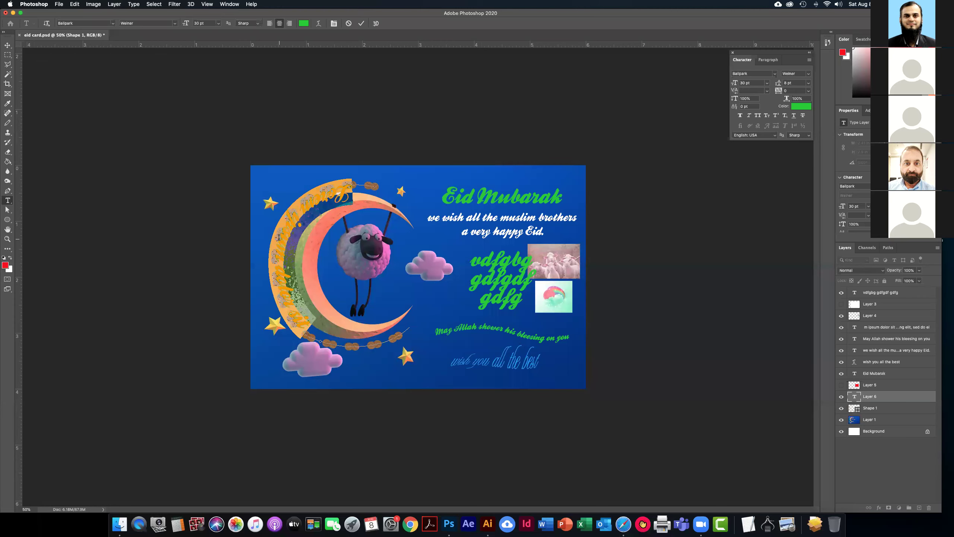
pyautogui.write('ayhm pio')
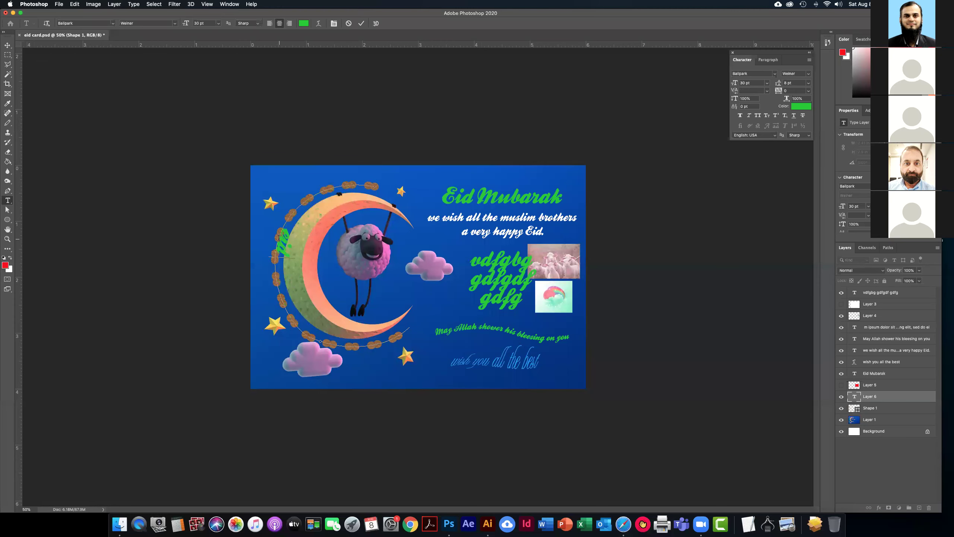
pyautogui.write('rak to y')
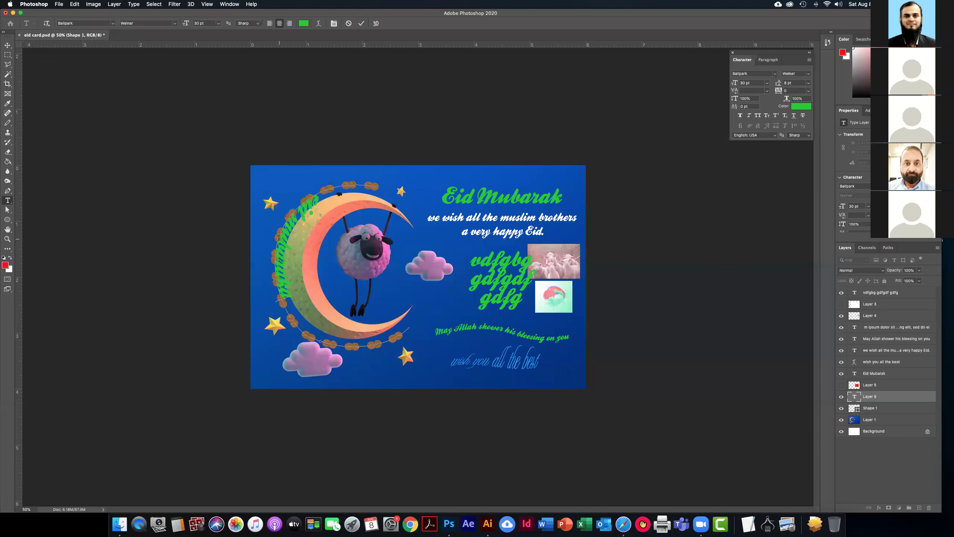
pyautogui.write('ou all')
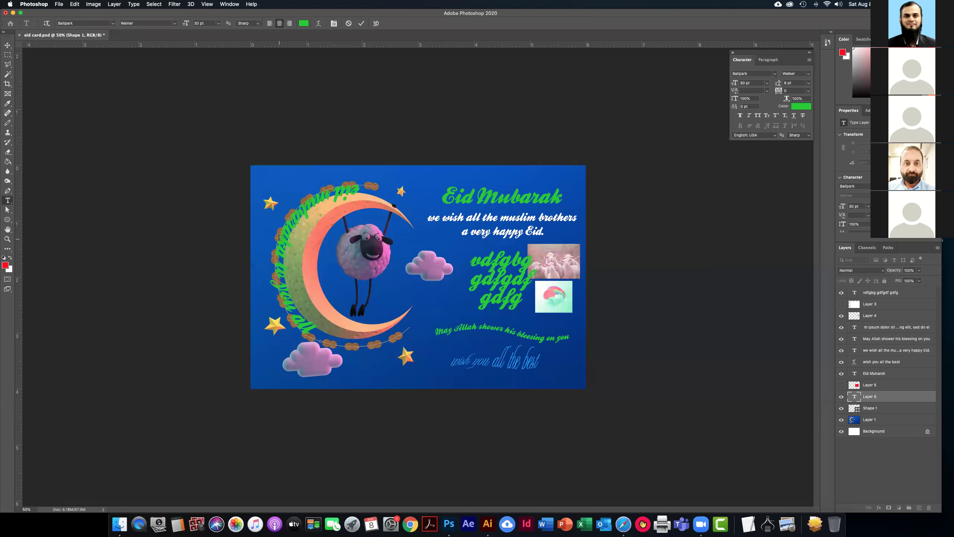
pyautogui.click(7, 45)
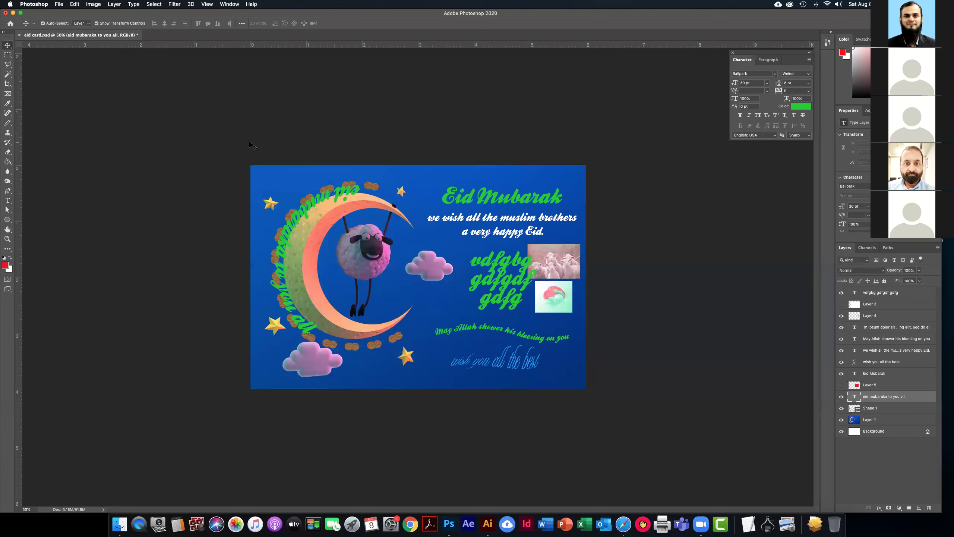
# Enlarge the curved text around the moon with Free Transform and shift it to follow the crescent's outer edge
pyautogui.click(331, 213)
pyautogui.hotkey('ctrl', 't')
pyautogui.moveTo(366, 187); pyautogui.dragTo(420, 177)
pyautogui.moveTo(328, 194); pyautogui.dragTo(341, 179)
pyautogui.press('Return')
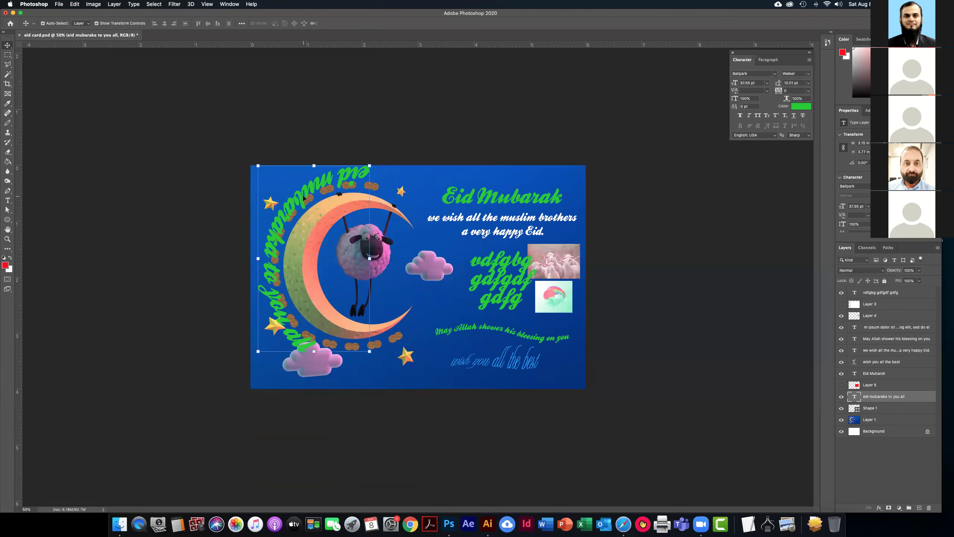
# Set the curved "eid mubaraka to you all" text to 24 pt and recolour it near-white (#e9f4ea)
pyautogui.doubleClick(302, 195)
pyautogui.click(767, 83)
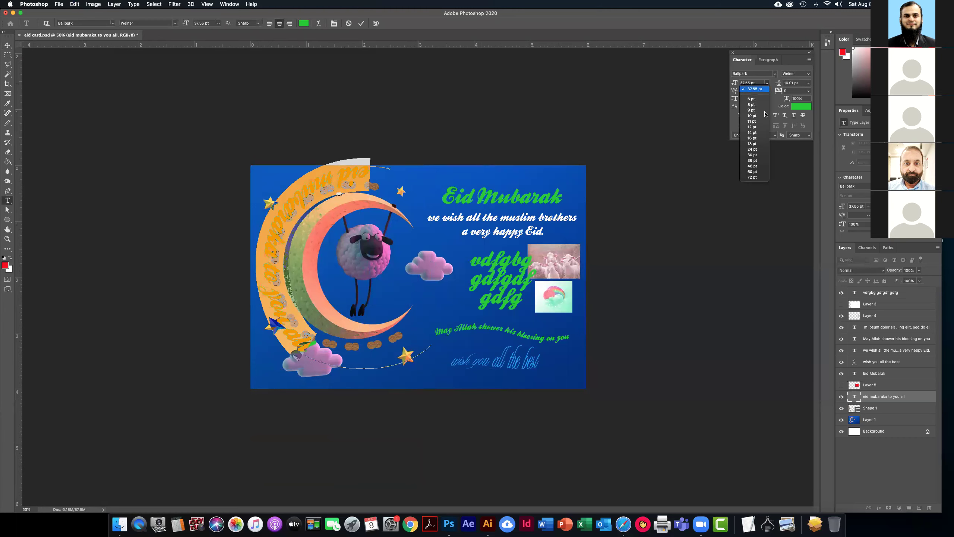
pyautogui.click(752, 149)
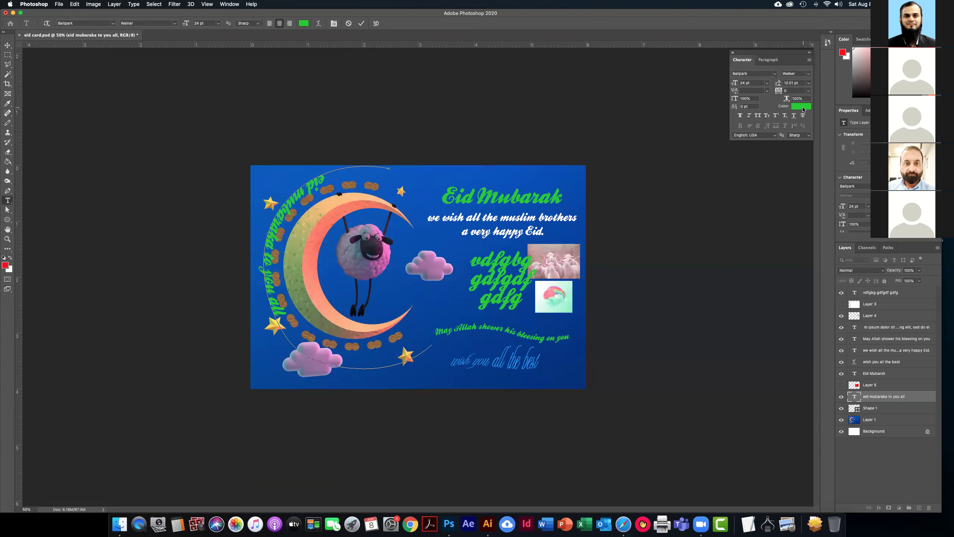
pyautogui.click(802, 107)
pyautogui.click(589, 260)
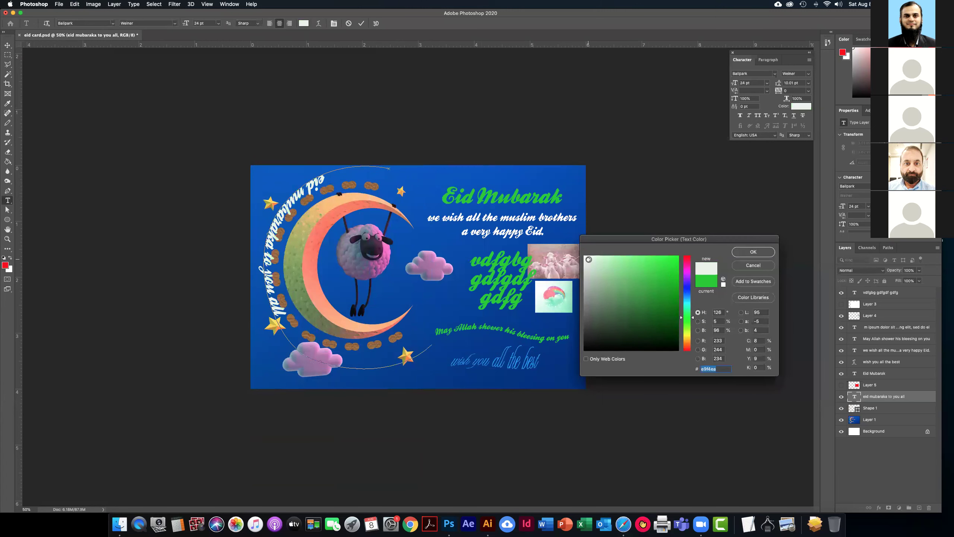
pyautogui.click(753, 252)
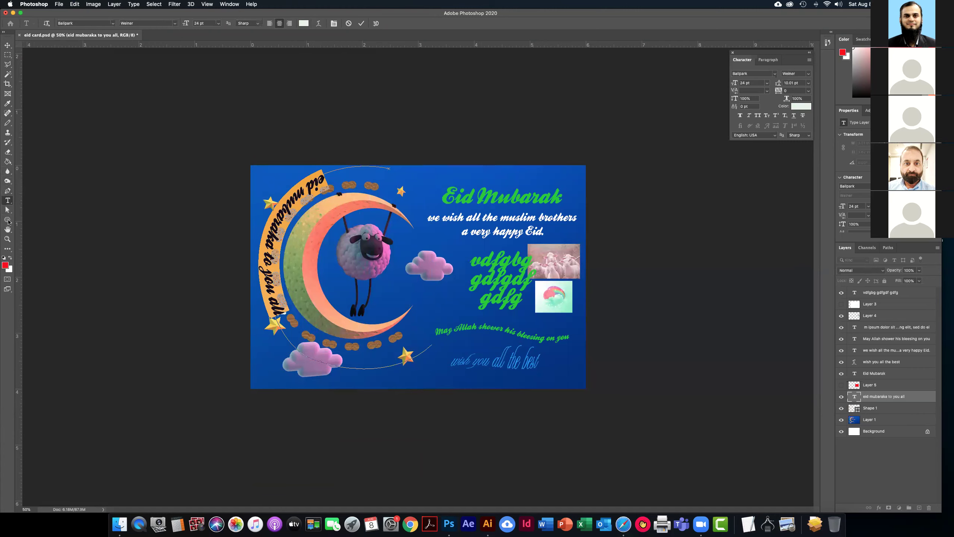
# Slide the text along its curve with the Path Selection tool and nudge the whole text closer to the crescent
pyautogui.click(7, 210)
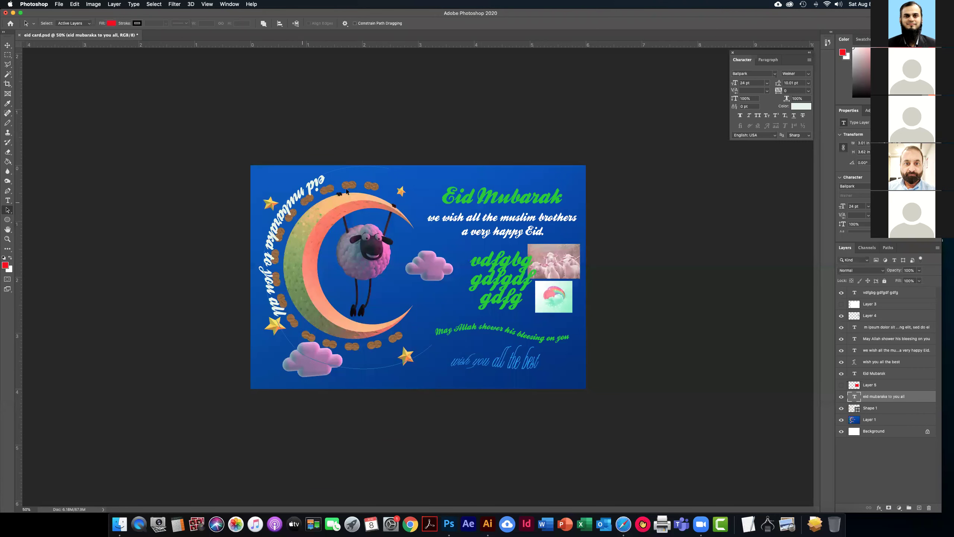
pyautogui.moveTo(324, 179); pyautogui.dragTo(315, 242)
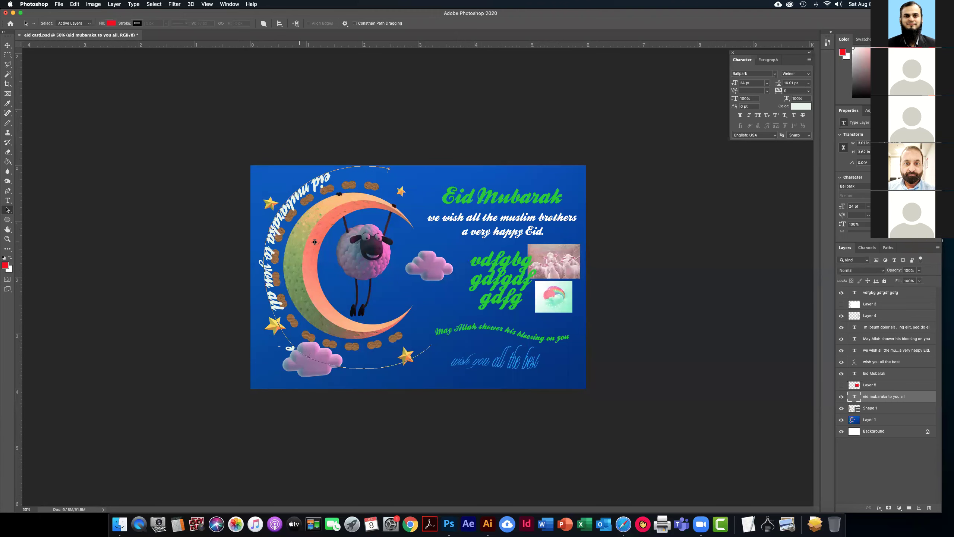
pyautogui.press('v')
pyautogui.moveTo(305, 193); pyautogui.dragTo(311, 195)
pyautogui.click(727, 289)
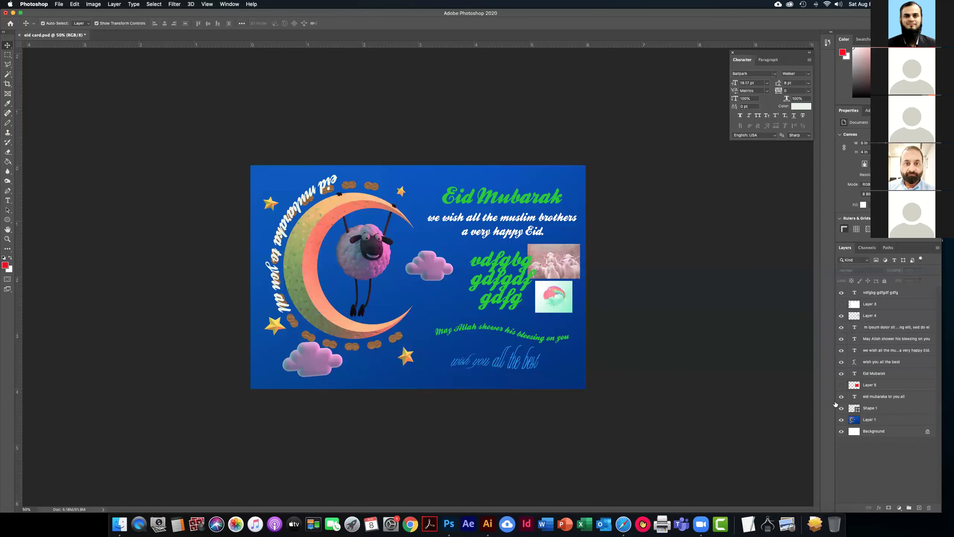
# Hide the Shape 1 layer holding the brown pattern around the moon
pyautogui.moveTo(374, 187); pyautogui.dragTo(525, 242)
pyautogui.click(841, 408)
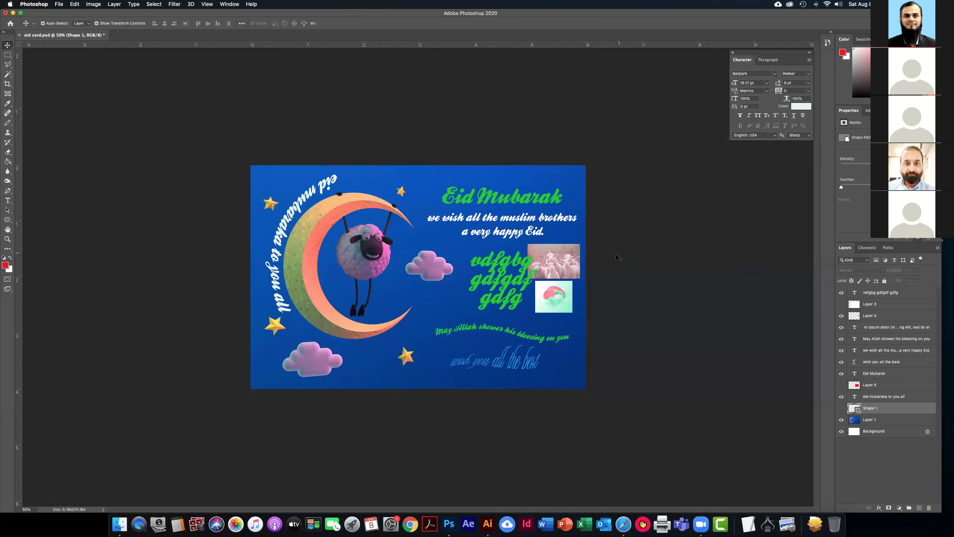
pyautogui.click(634, 264)
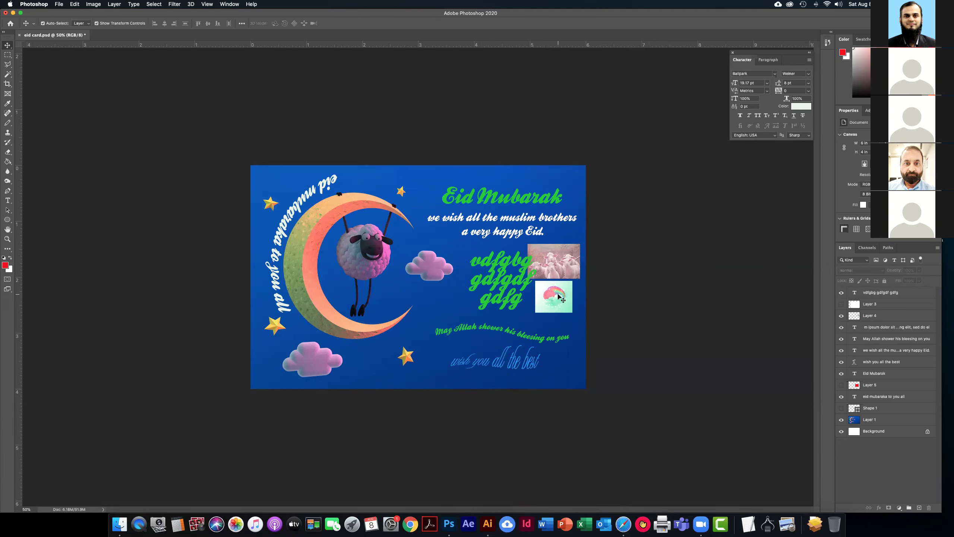
pyautogui.click(379, 260)
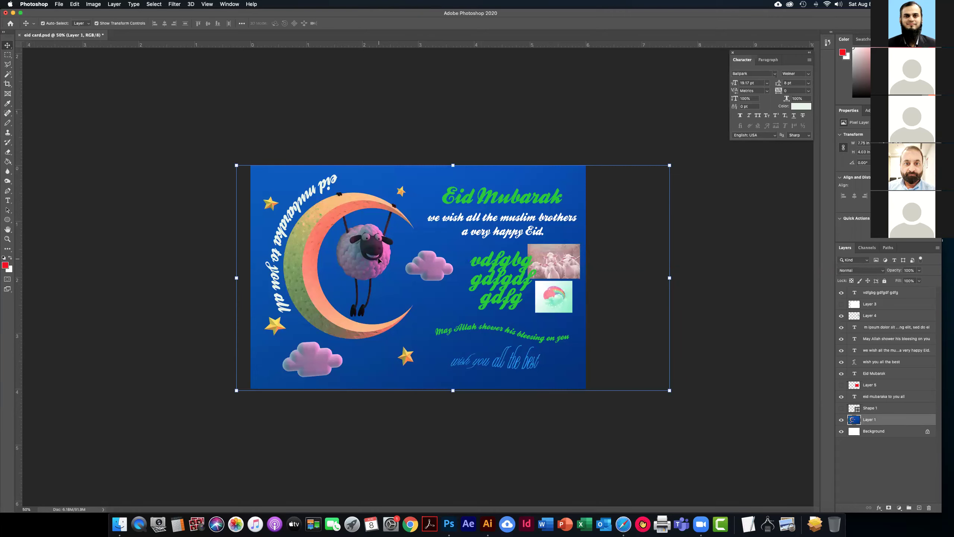
pyautogui.click(401, 135)
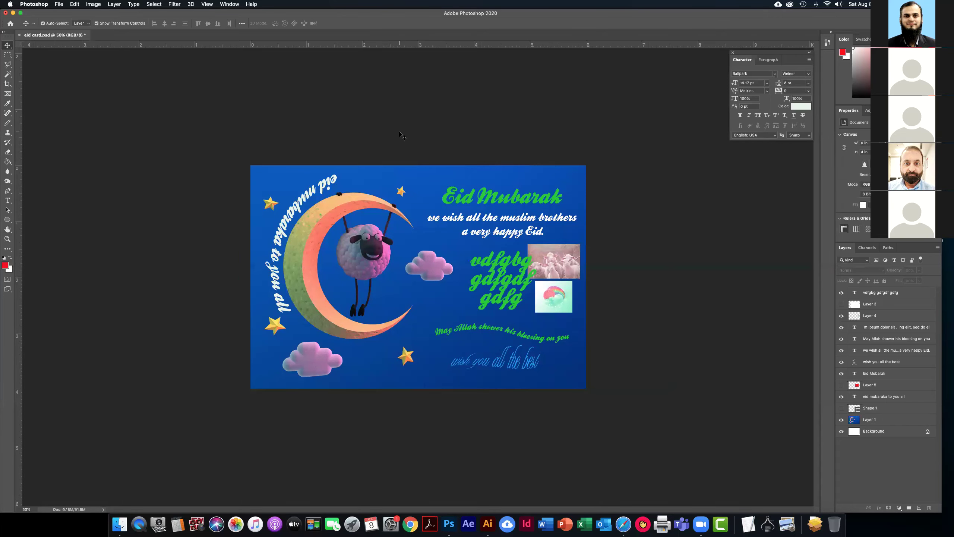
pyautogui.click(371, 259)
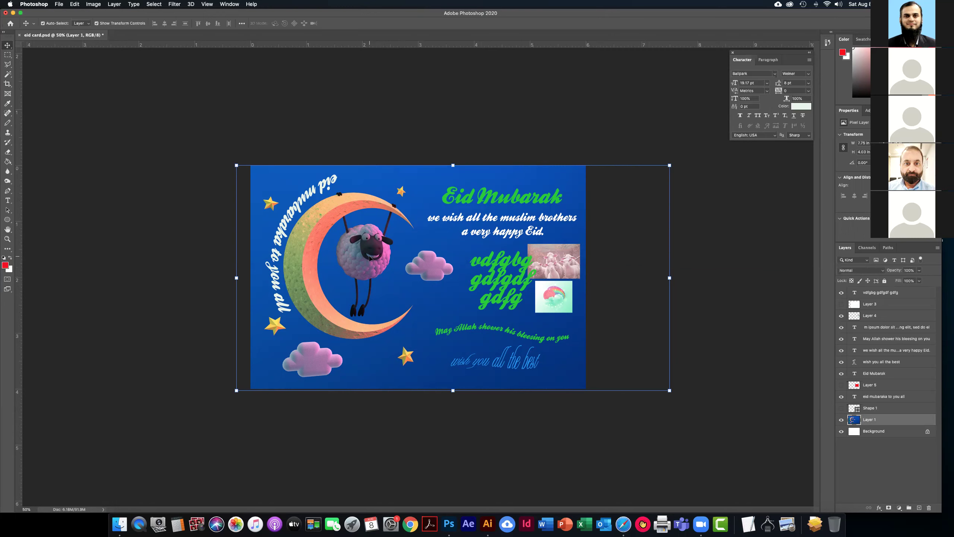
pyautogui.click(337, 207)
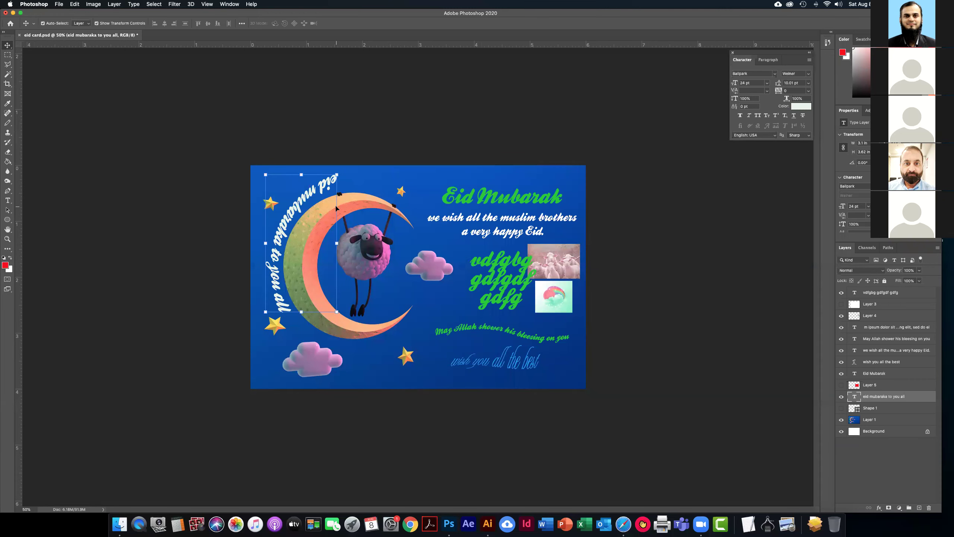
pyautogui.click(350, 211)
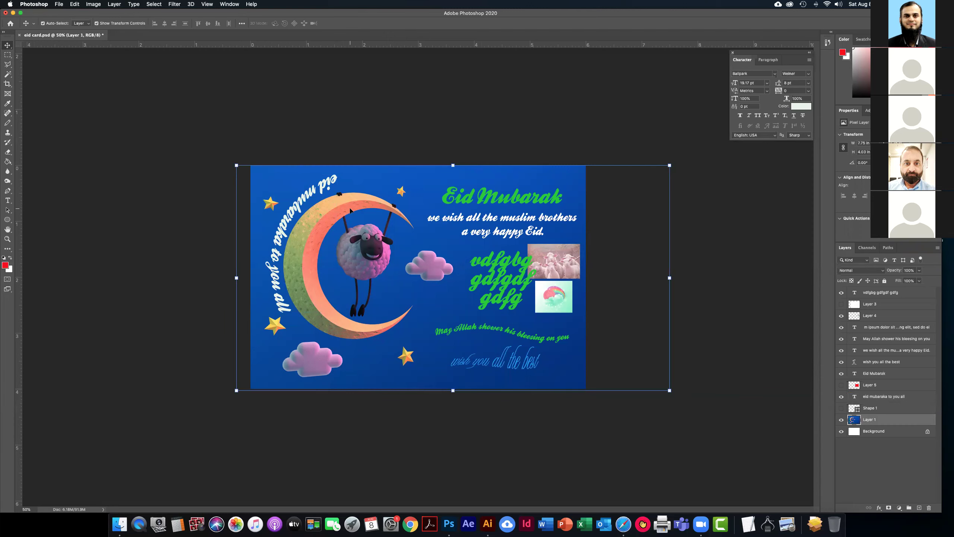
pyautogui.click(192, 4)
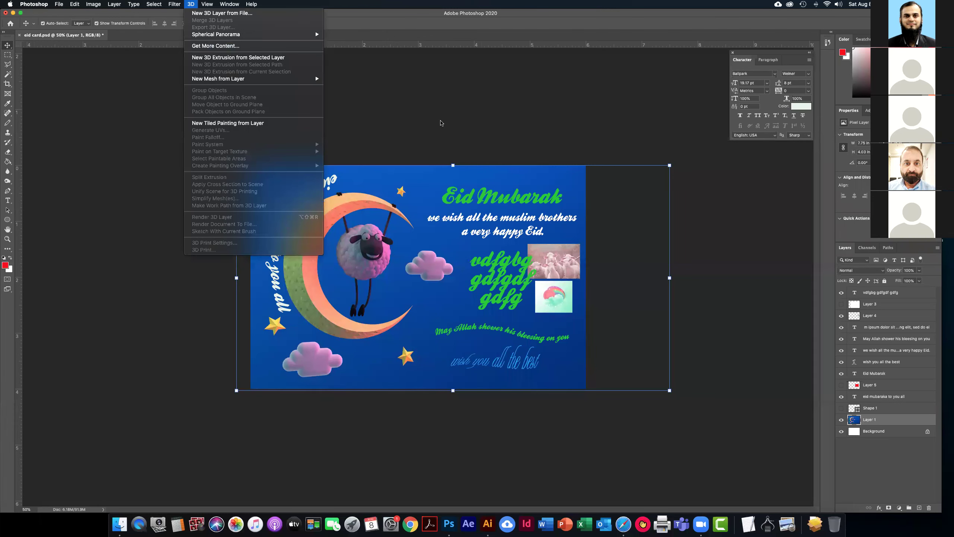
pyautogui.click(441, 124)
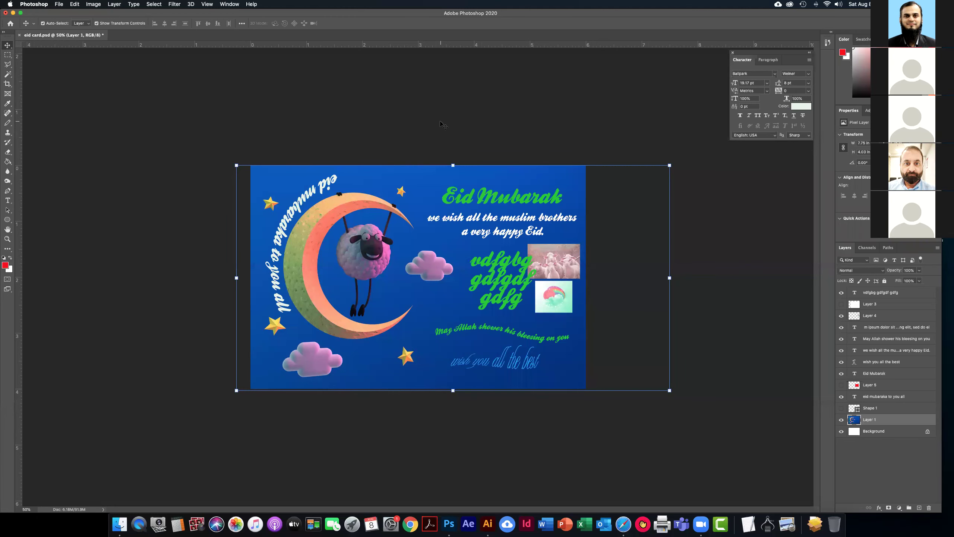
pyautogui.click(441, 124)
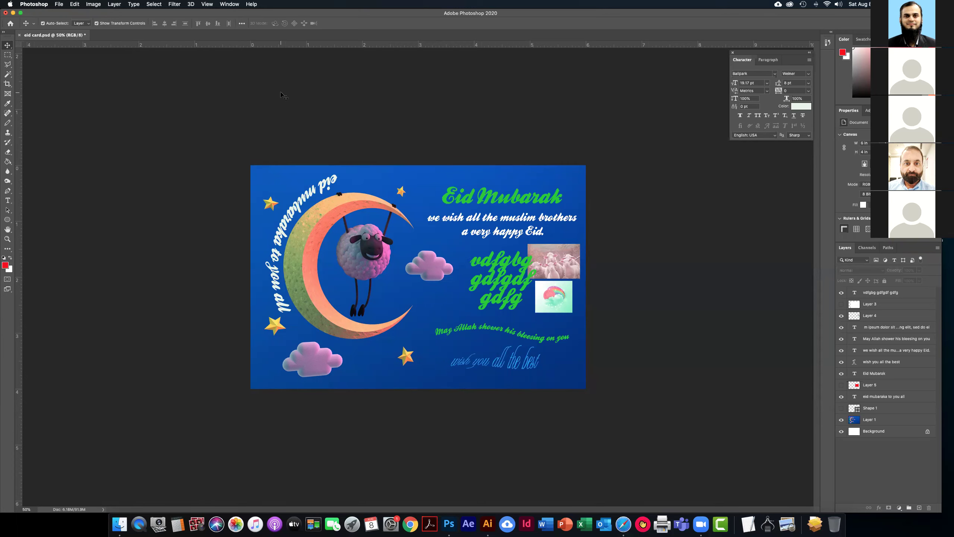
pyautogui.click(330, 181)
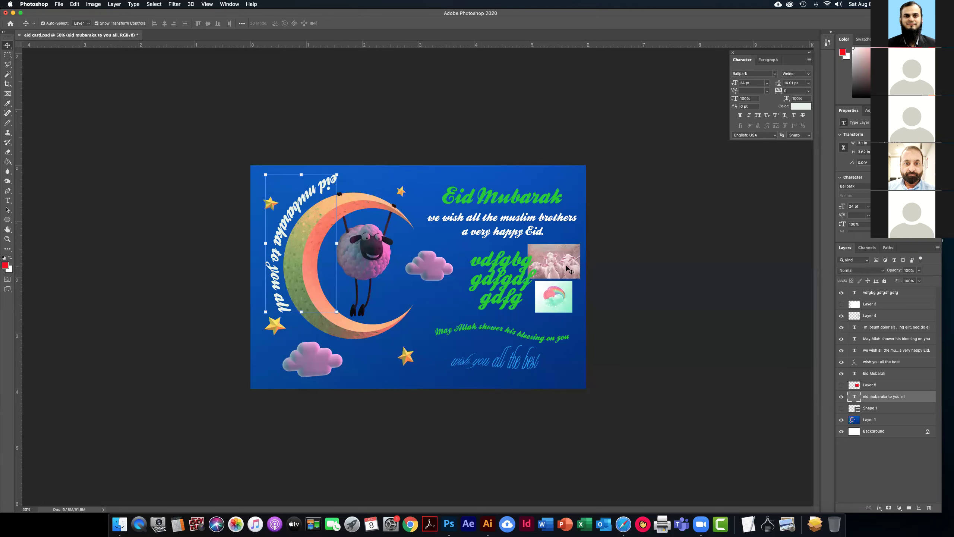
pyautogui.click(647, 298)
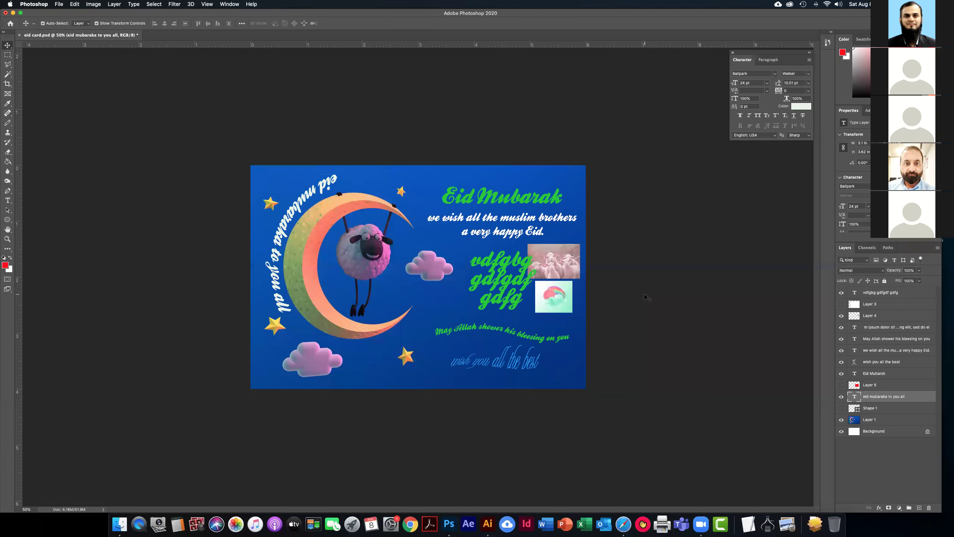
# Examine the card's colour channels by hiding the red and green ones, restore the full RGB view and return to the layers
pyautogui.click(867, 248)
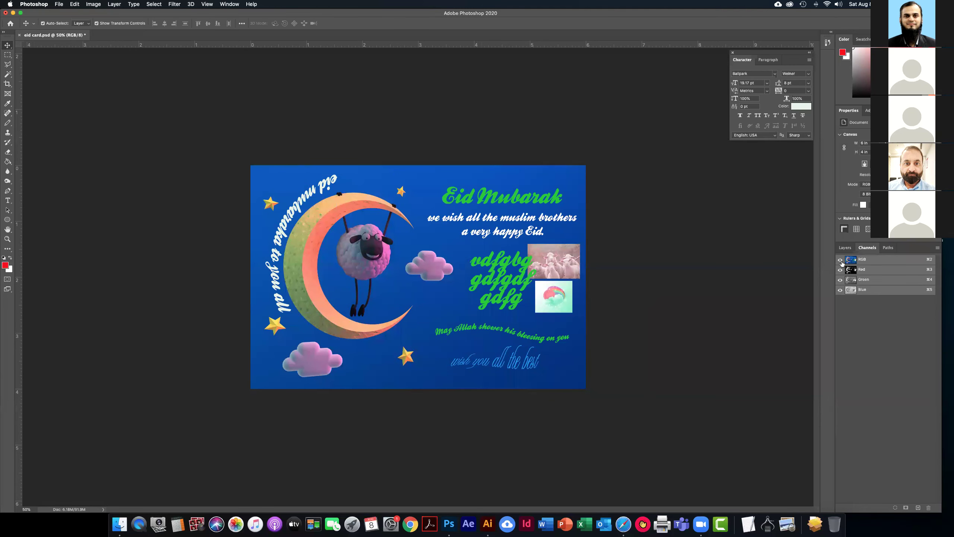
pyautogui.click(657, 282)
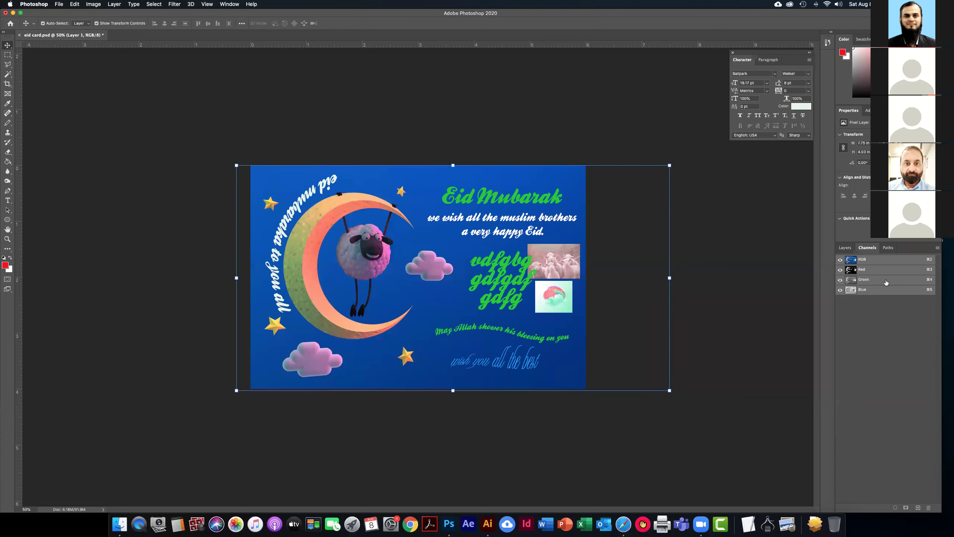
pyautogui.click(840, 269)
pyautogui.click(841, 259)
pyautogui.click(840, 269)
pyautogui.click(840, 280)
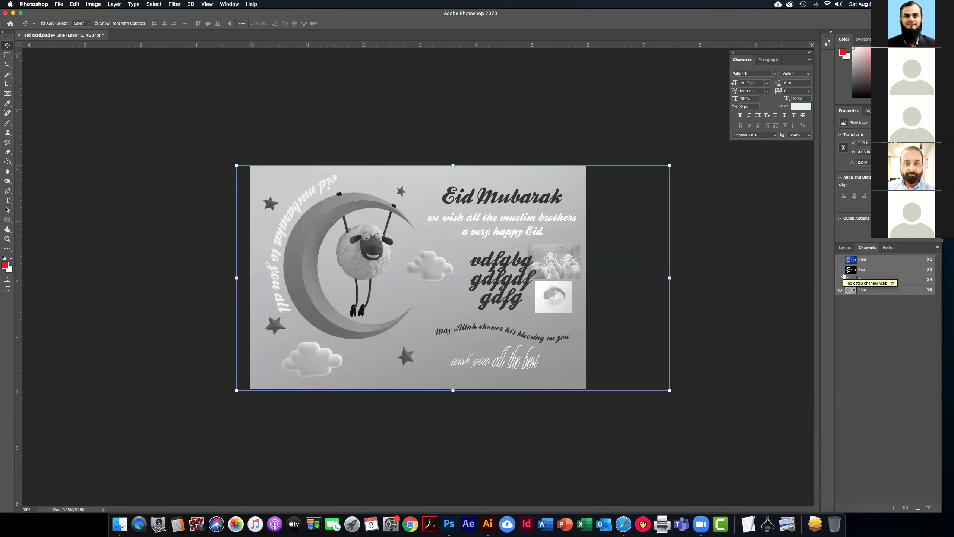
pyautogui.click(840, 260)
pyautogui.click(737, 288)
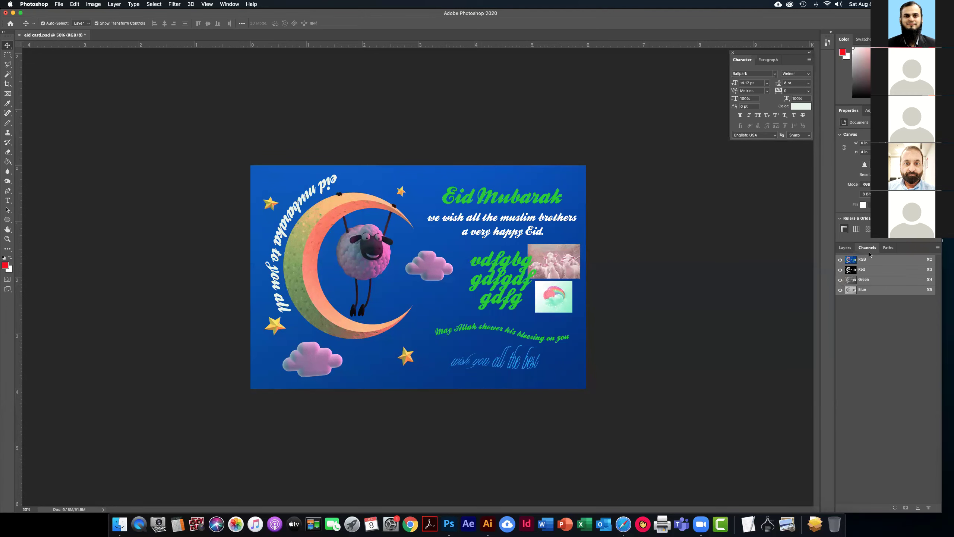
pyautogui.click(846, 249)
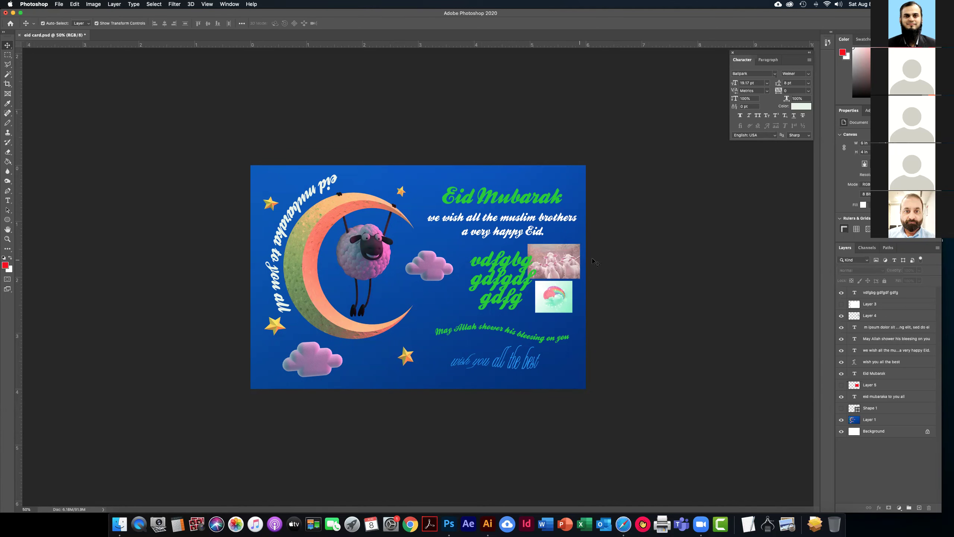
pyautogui.click(516, 266)
pyautogui.doubleClick(515, 266)
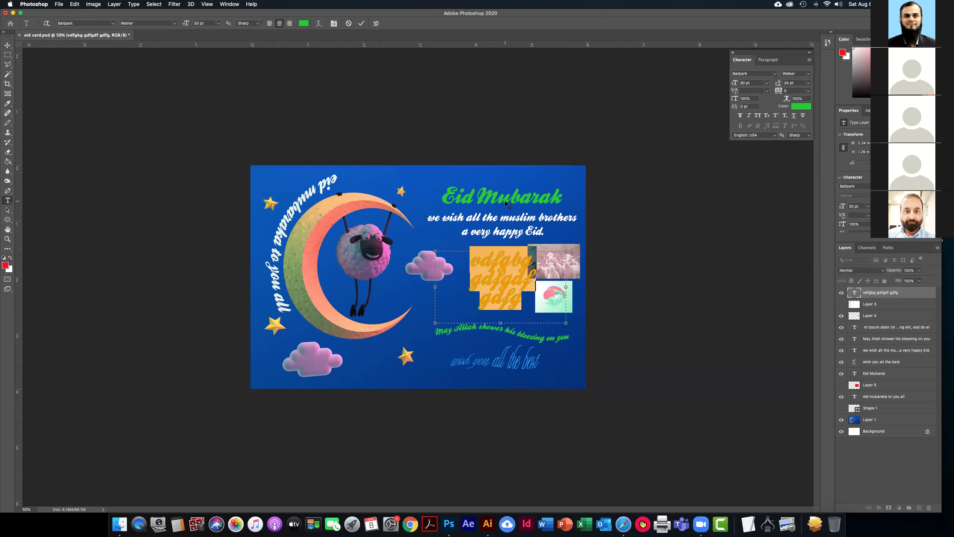
pyautogui.press('Escape')
pyautogui.press('v')
pyautogui.click(413, 171)
# Replace the "Eid Mubarak" heading with the Arabic text "عيد مبارك"
pyautogui.click(531, 200)
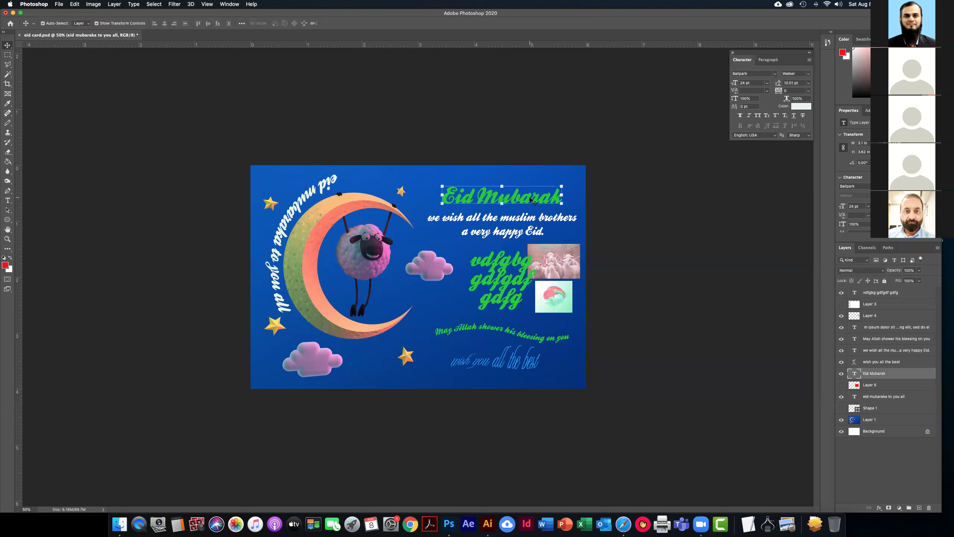
pyautogui.doubleClick(521, 197)
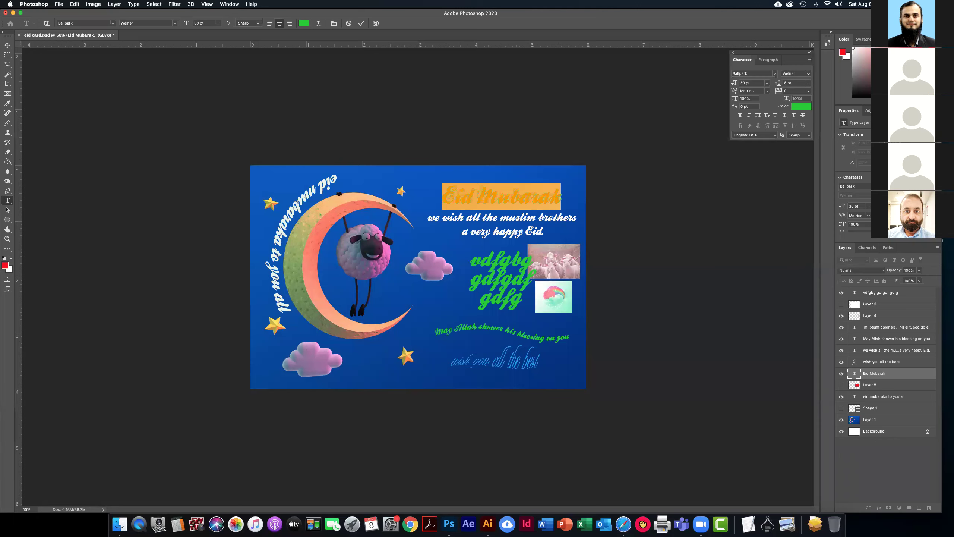
pyautogui.click(562, 196)
pyautogui.write('ع')
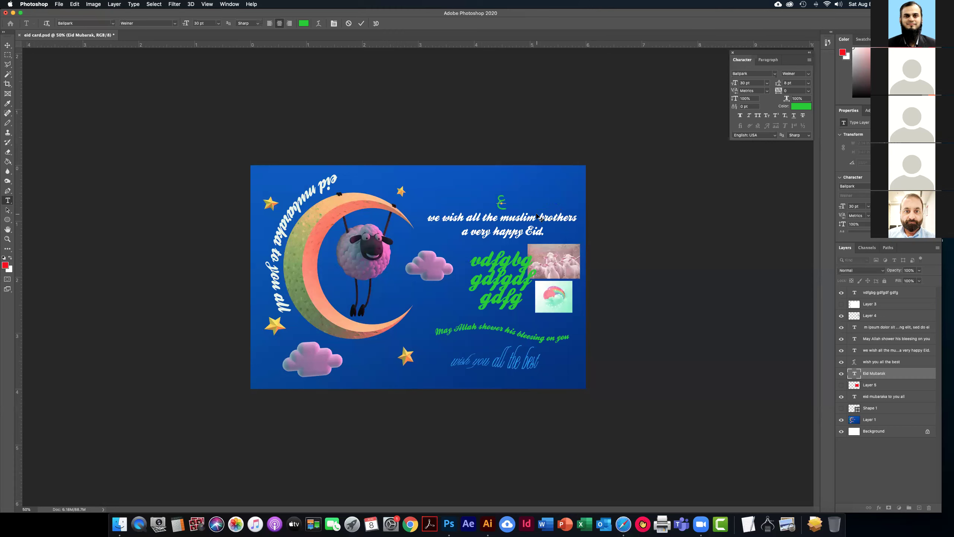
pyautogui.write('يد مبارك')
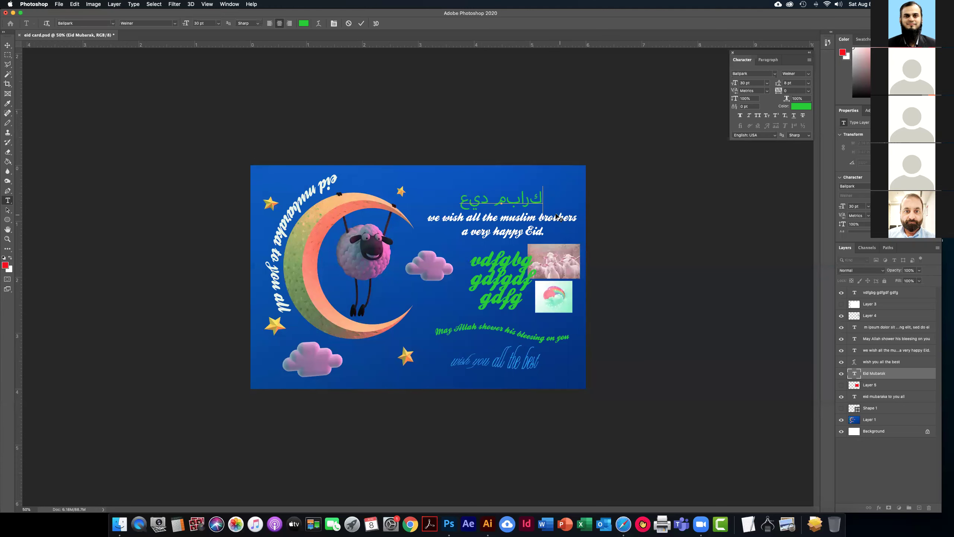
# Change the Arabic heading's font to A Xt Boutros A Dvert Bold Cd and commit the text
pyautogui.tripleClick(522, 203)
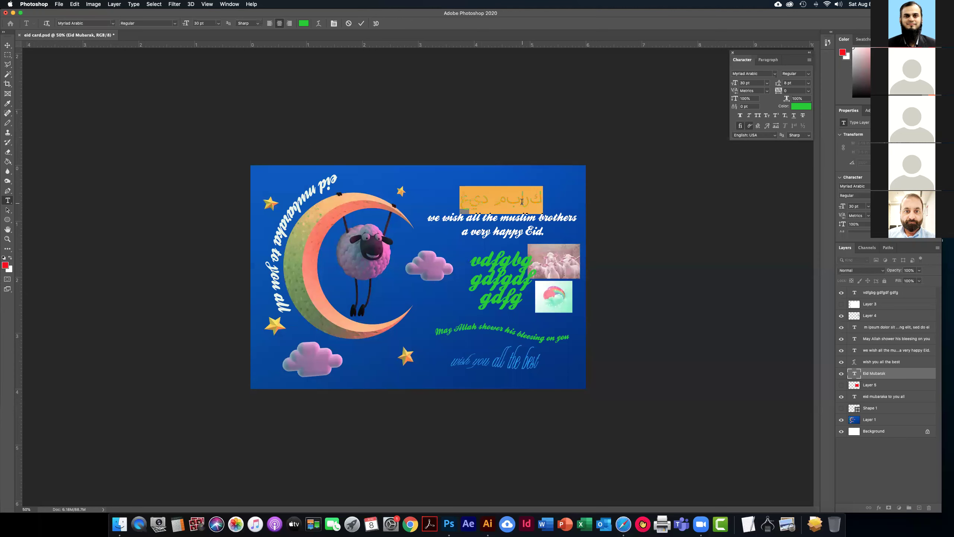
pyautogui.click(112, 24)
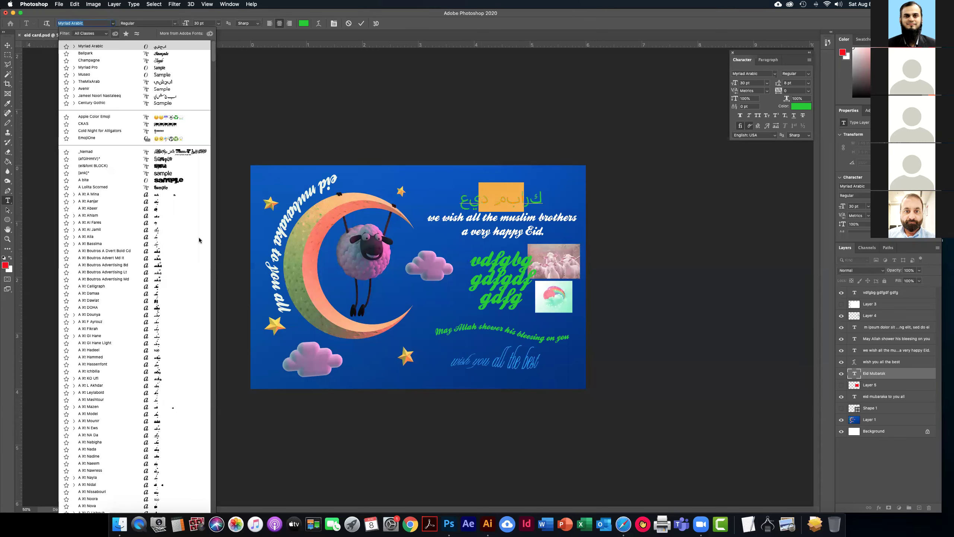
pyautogui.click(169, 251)
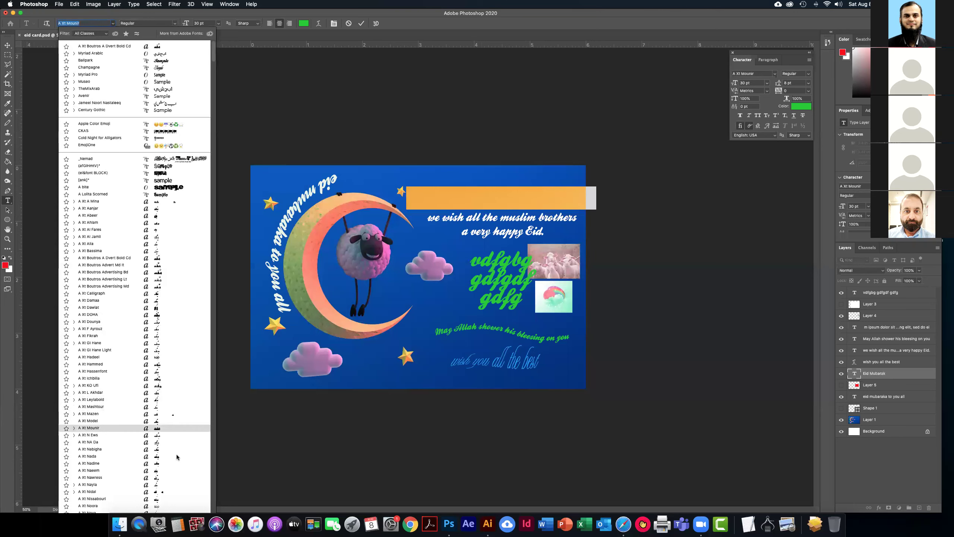
pyautogui.scroll(-2, 171, 447)
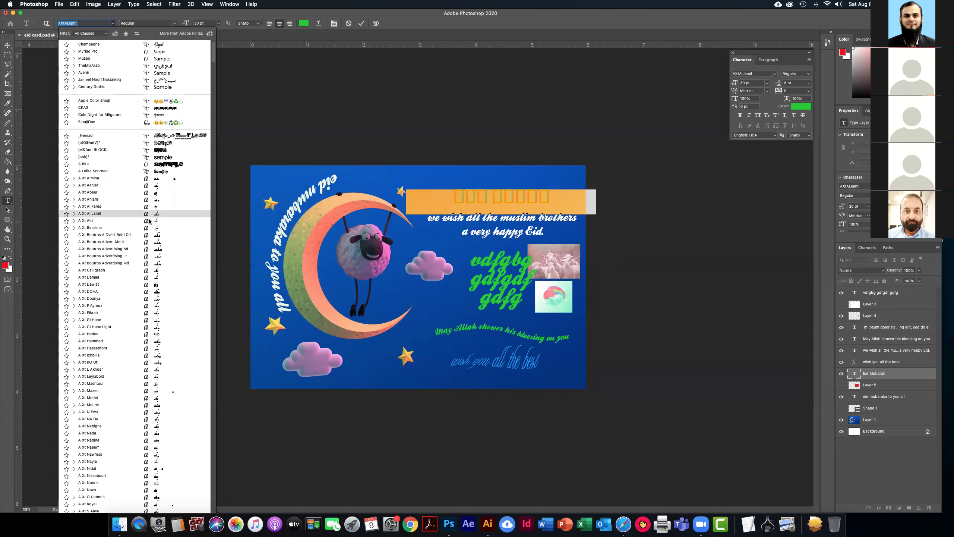
pyautogui.click(156, 237)
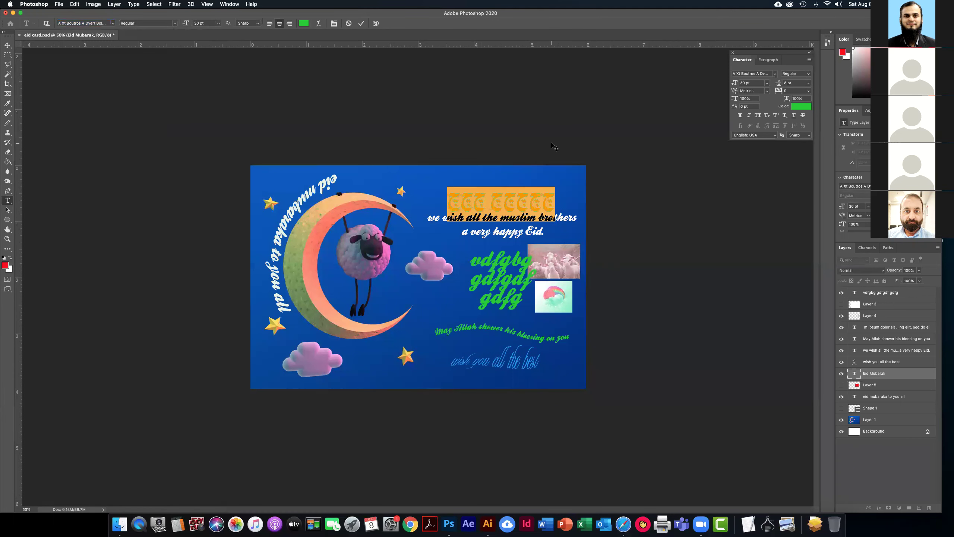
pyautogui.click(7, 45)
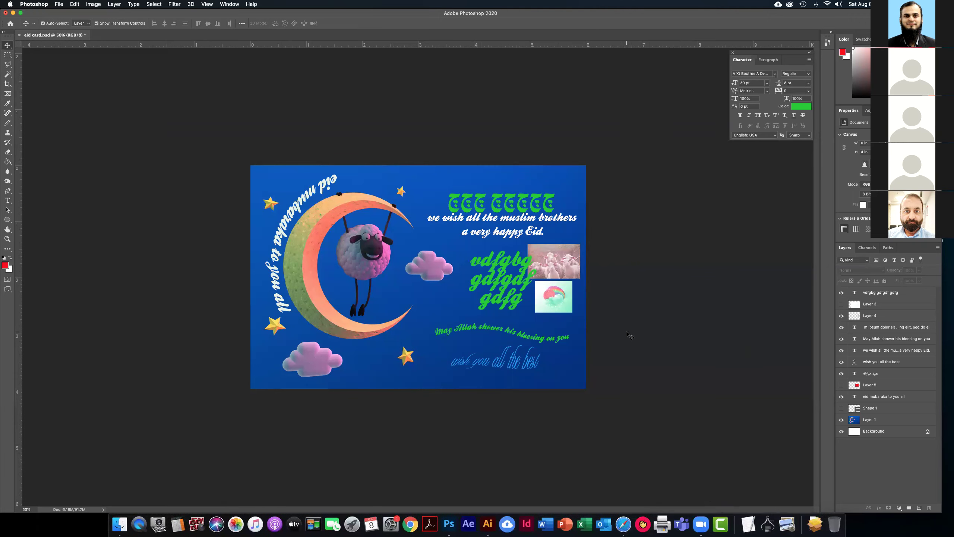
# Hide Layer 4, which holds the two small pictures beside the green sample text
pyautogui.click(564, 274)
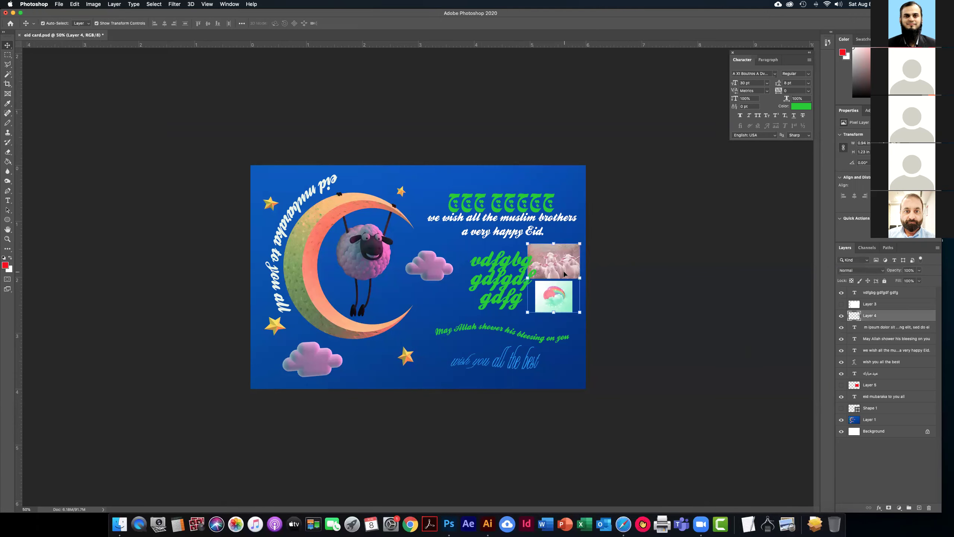
pyautogui.click(841, 316)
pyautogui.click(769, 316)
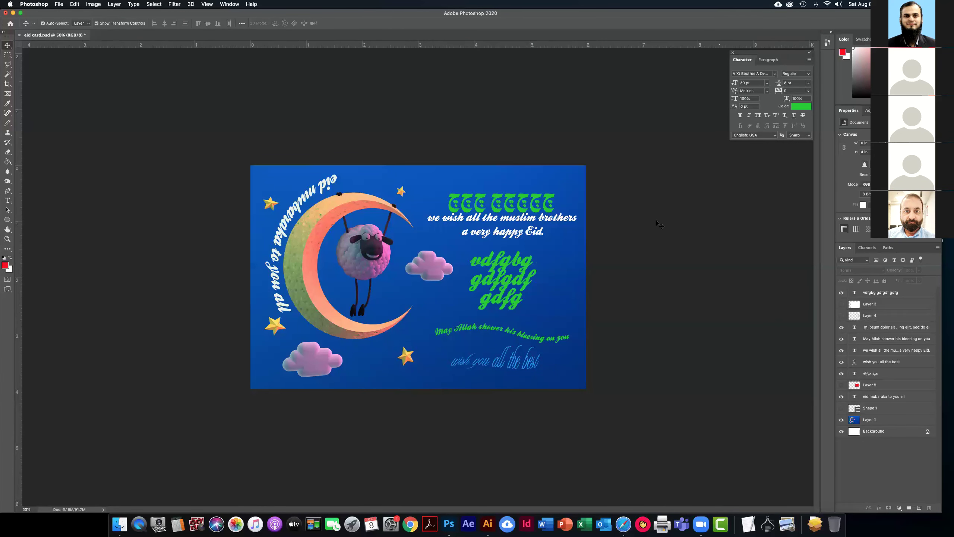